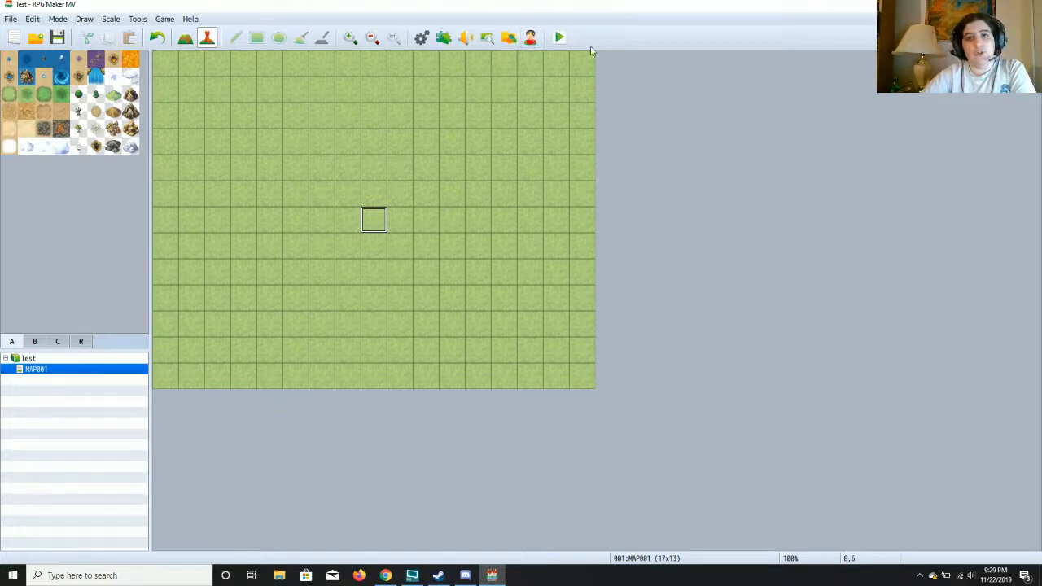
Open the database and review the message texts among the game's terms.
left_click(422, 41)
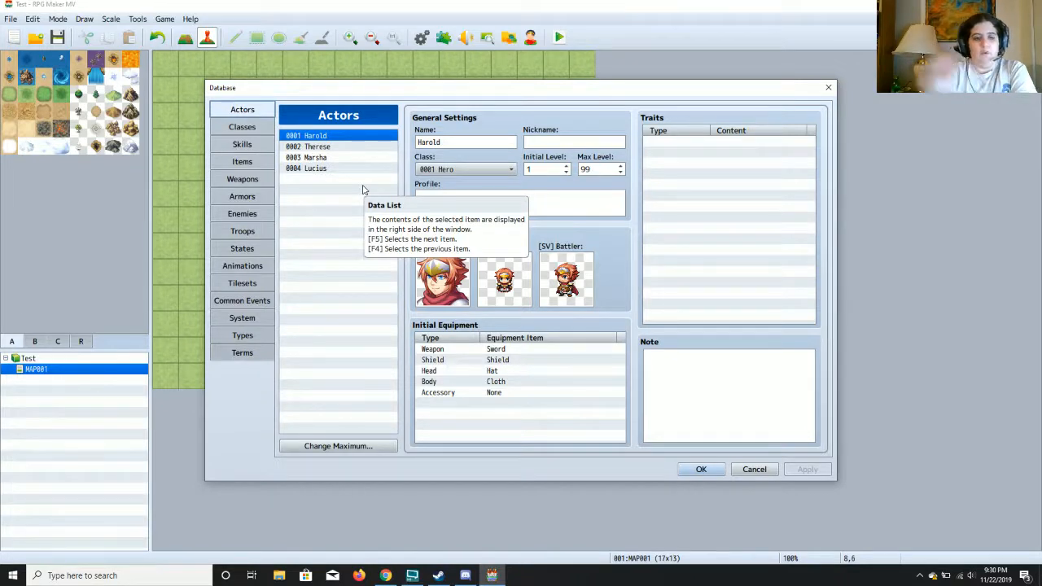
left_click(252, 356)
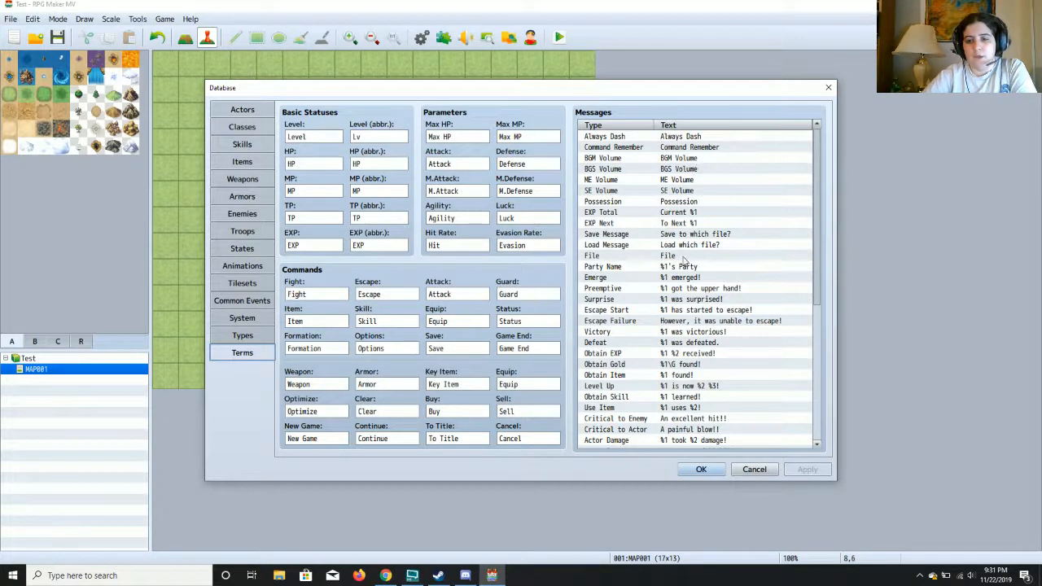
scroll(683, 261, "down", 7)
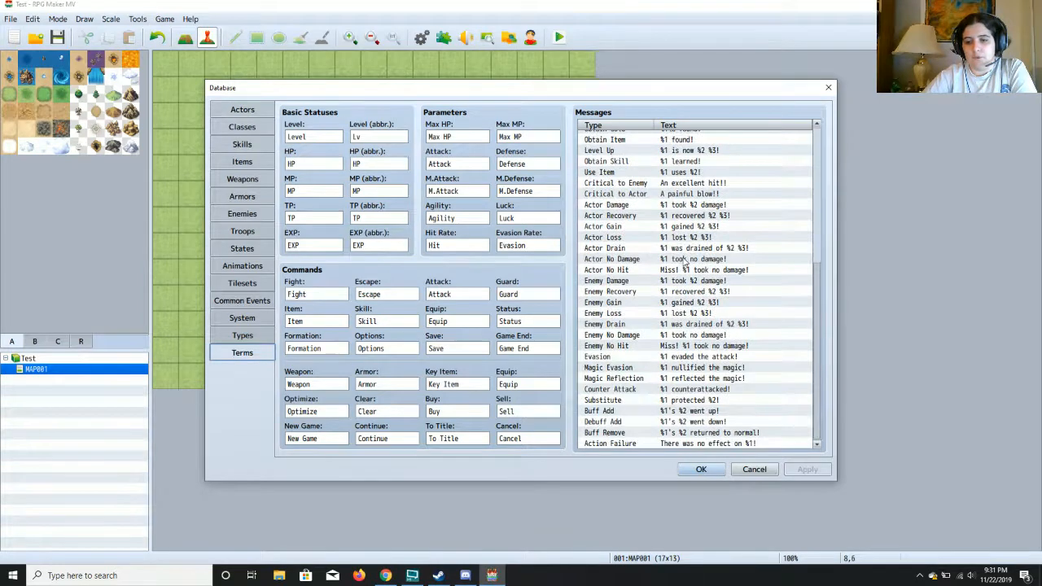
scroll(684, 261, "up", 7)
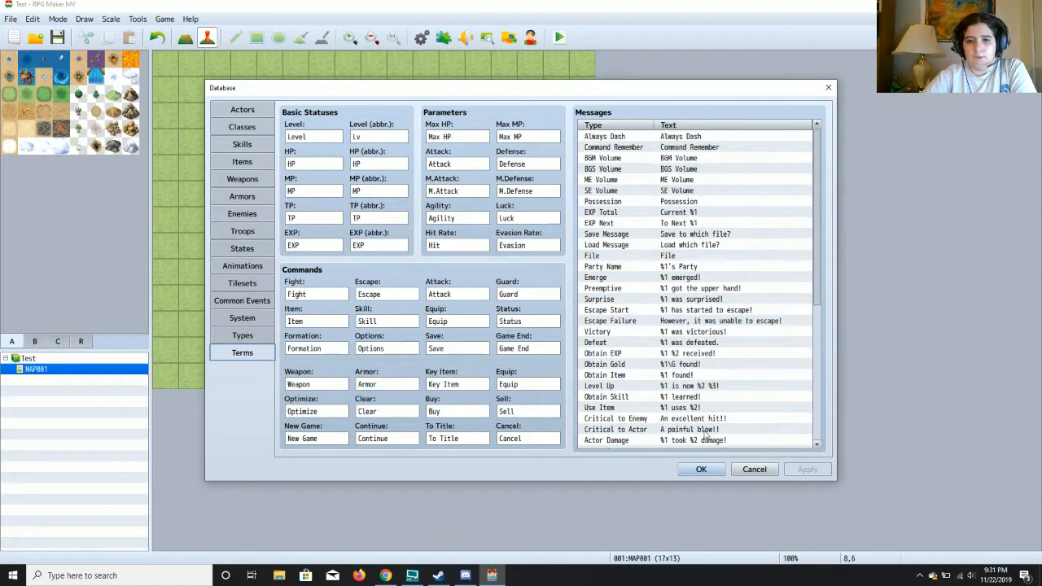
Rename the Cane weapon type to Staff and the General Armor type to Medium Armor.
left_click(243, 336)
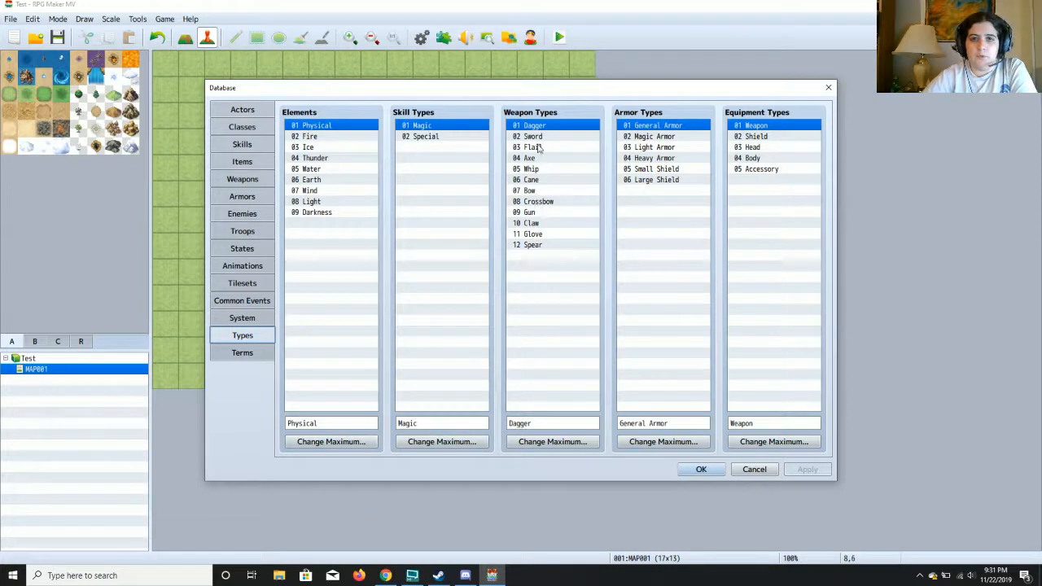
left_click(538, 180)
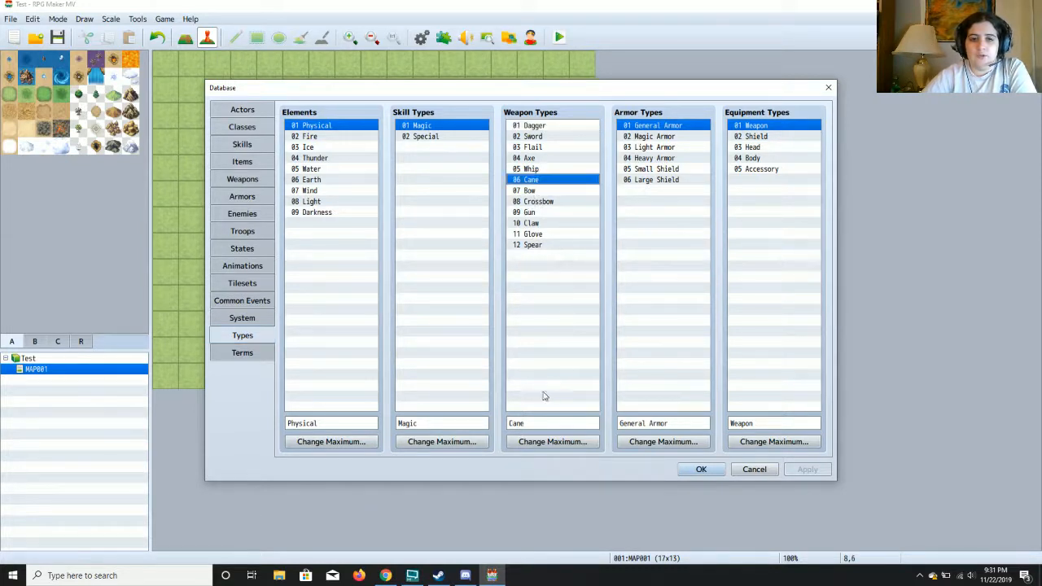
double_click(544, 423)
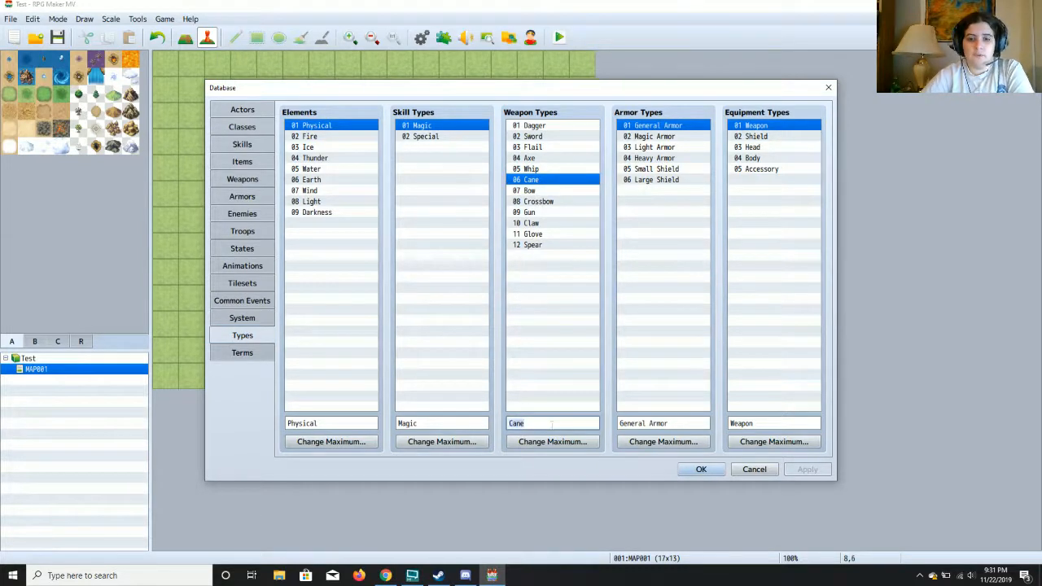
type("Canes")
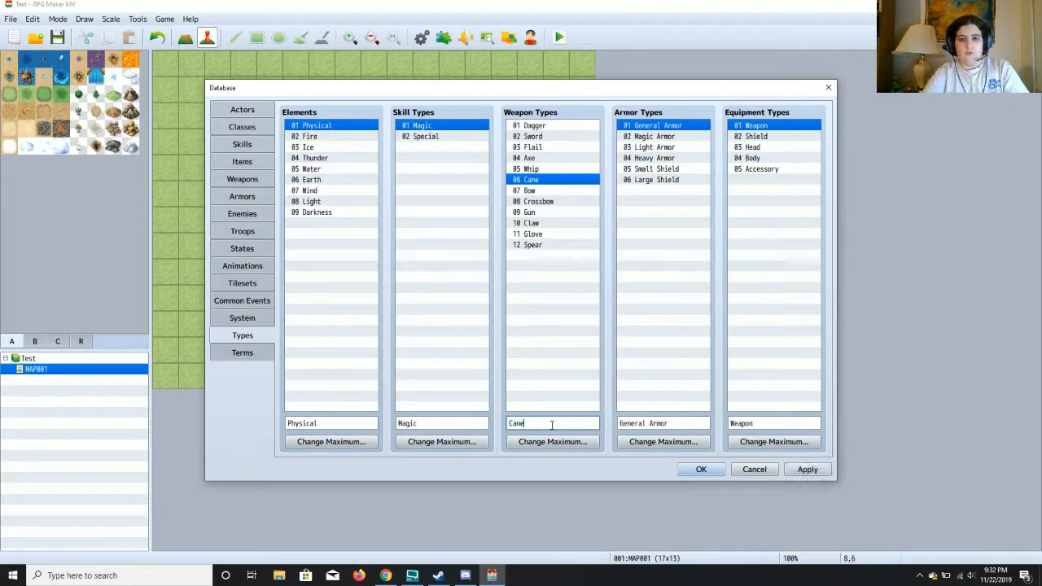
key("BackSpace")
key("BackSpace")
key("BackSpace")
key("BackSpace")
type("Staff")
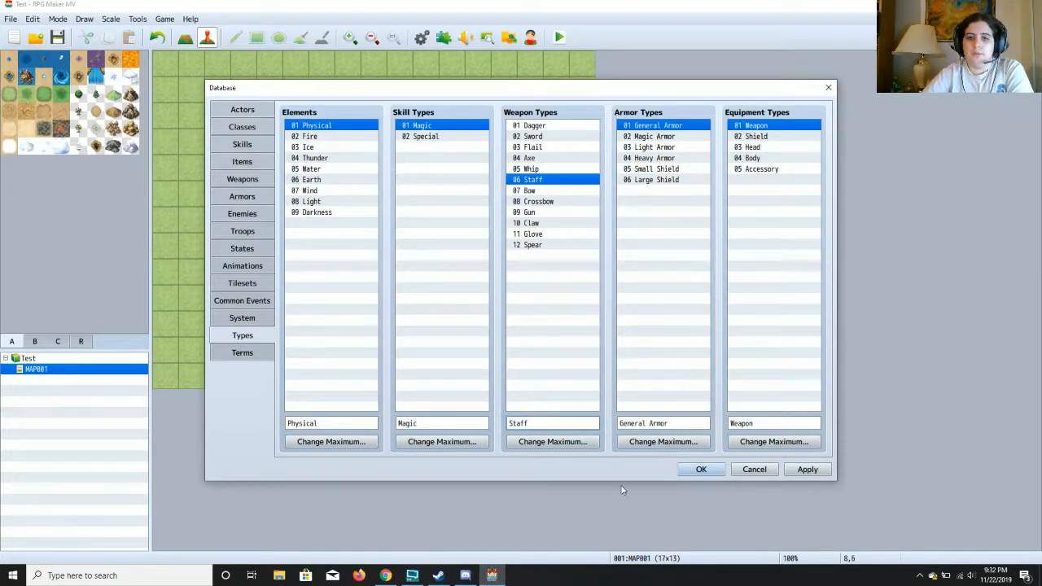
left_click_drag(620, 423, 645, 424)
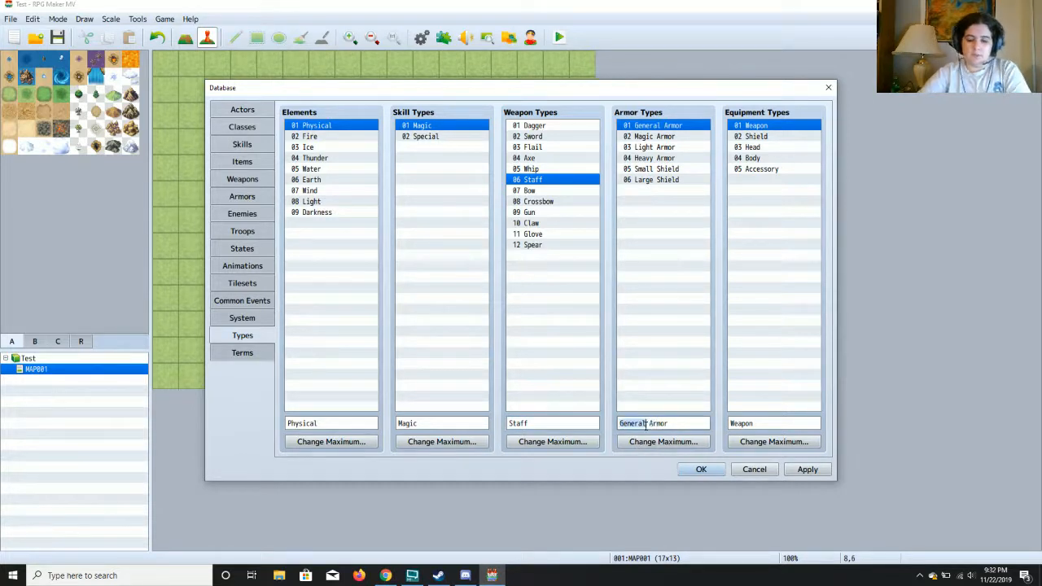
type("Medium")
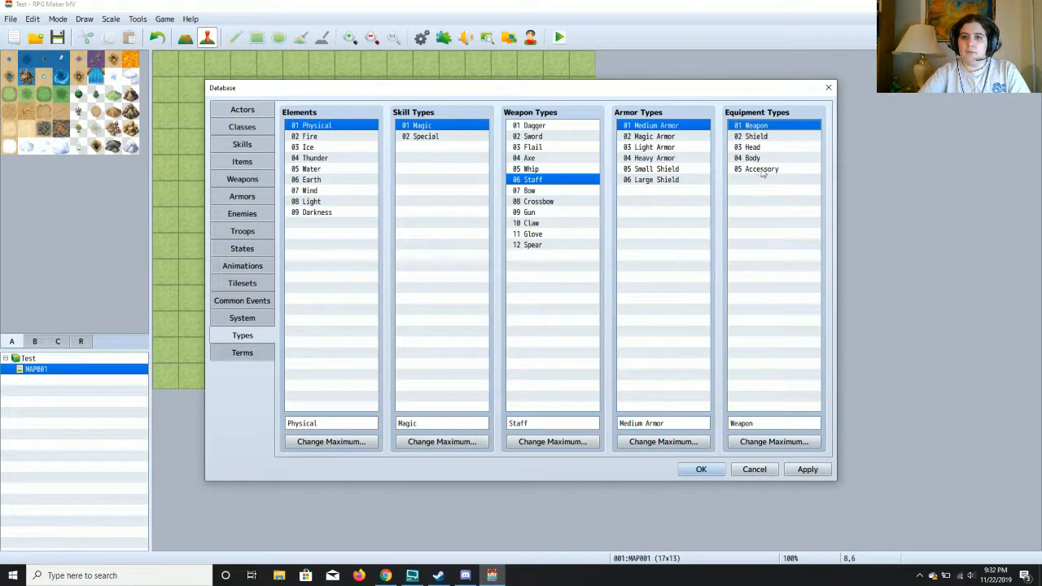
Raise the maximum number of equipment types to 7.
left_click(763, 169)
left_click(773, 446)
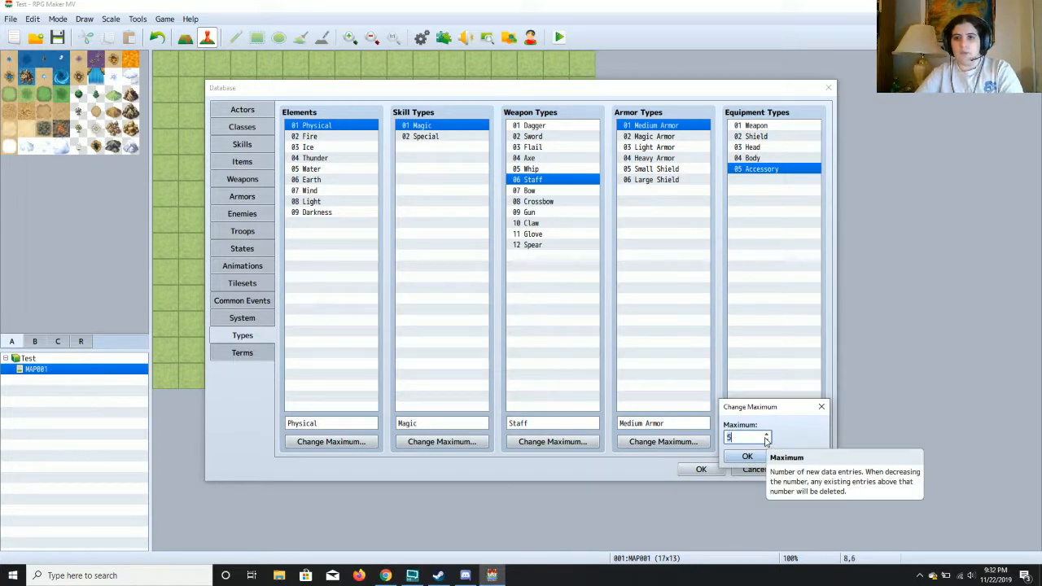
double_click(766, 437)
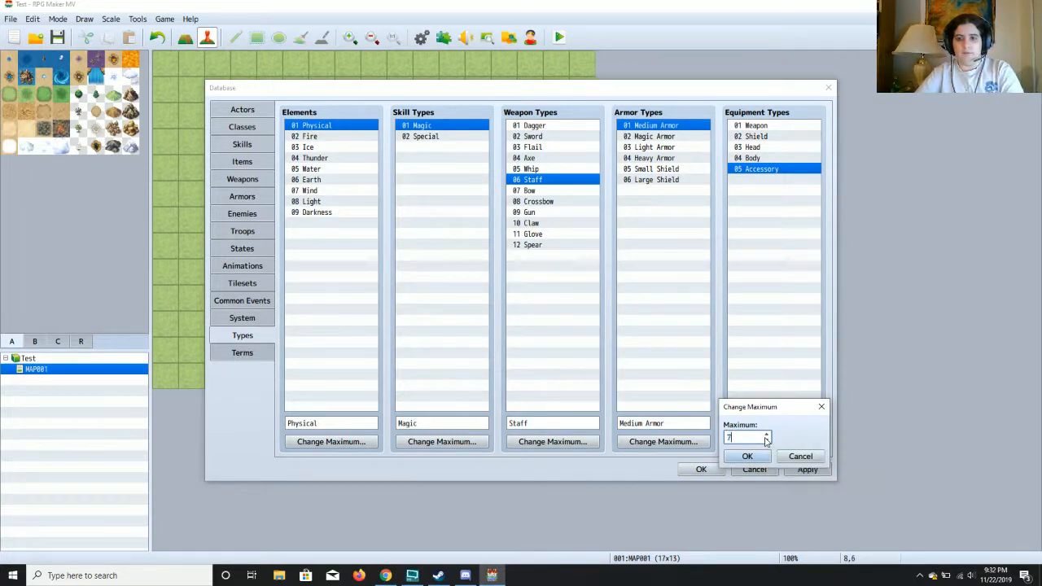
left_click(747, 457)
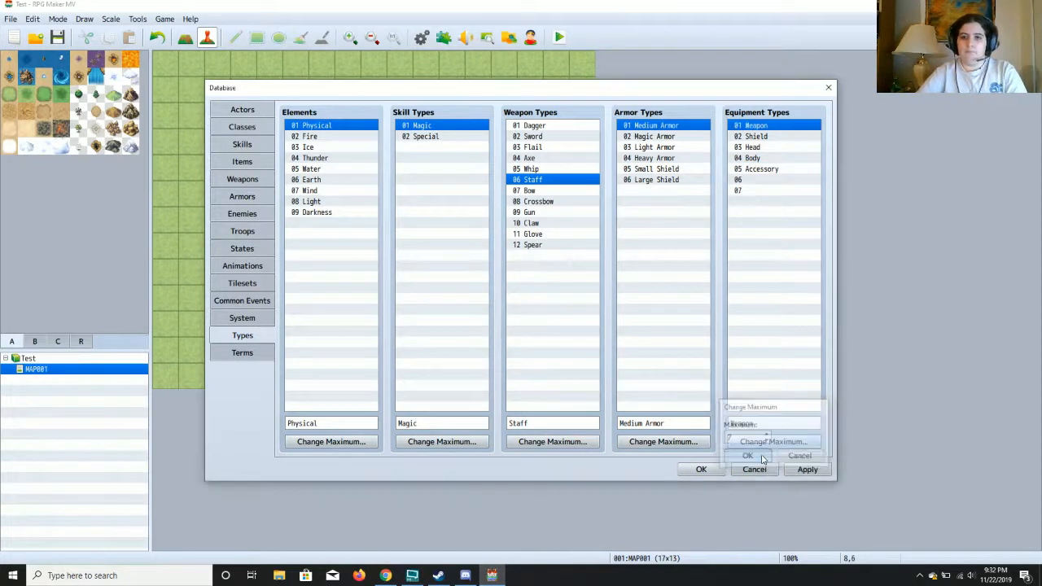
Name equipment types 06 and 07 Accessory and apply the type changes.
left_click(774, 168)
left_click(773, 180)
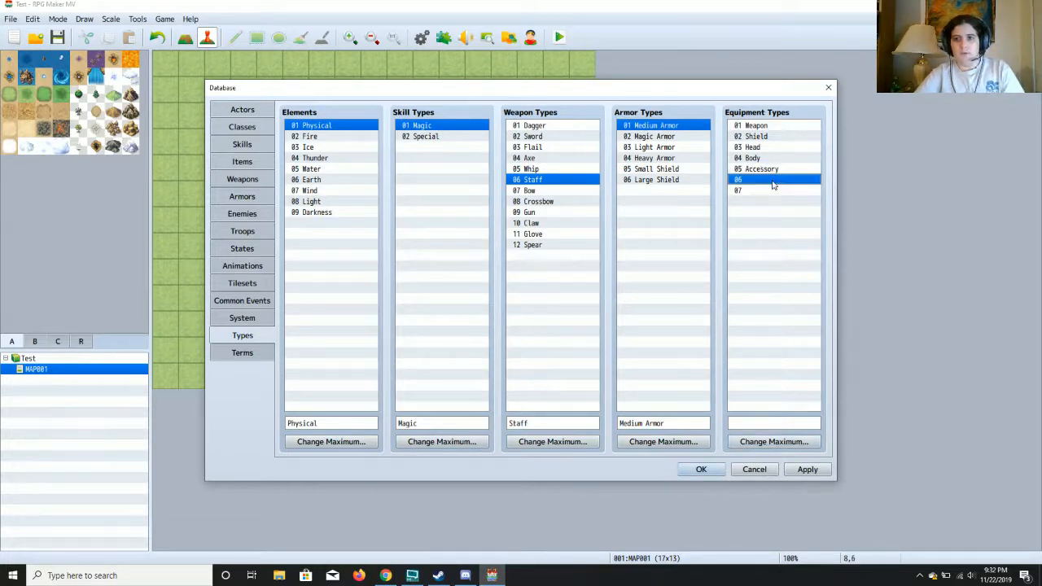
type("Accessory")
left_click(773, 190)
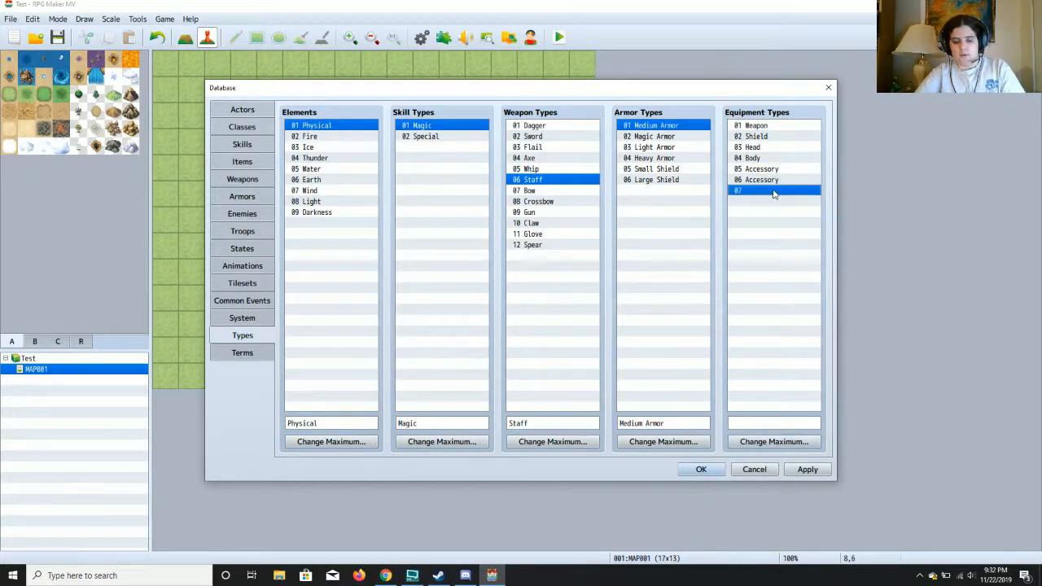
type("Accessory")
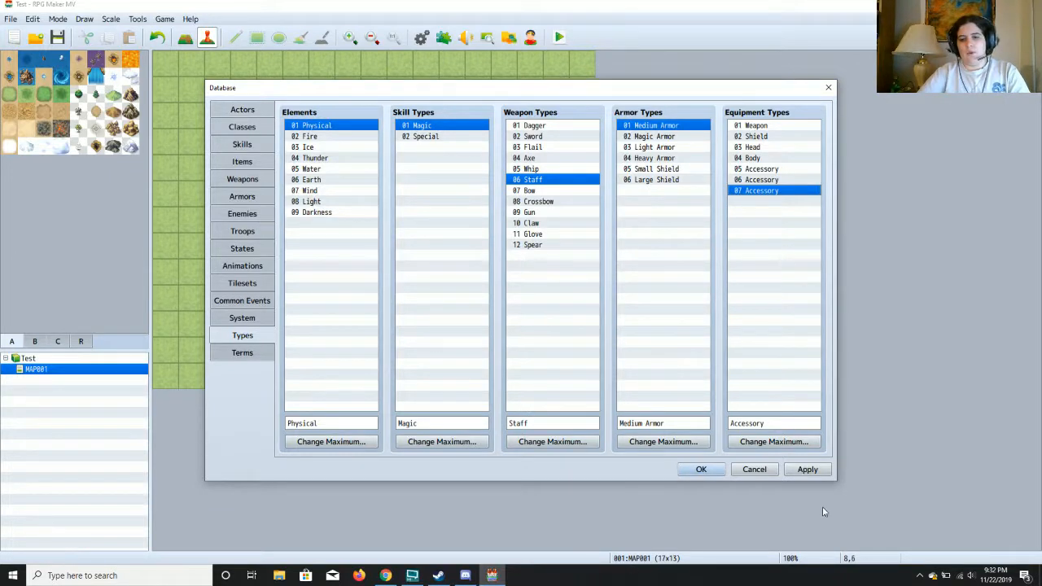
left_click(812, 466)
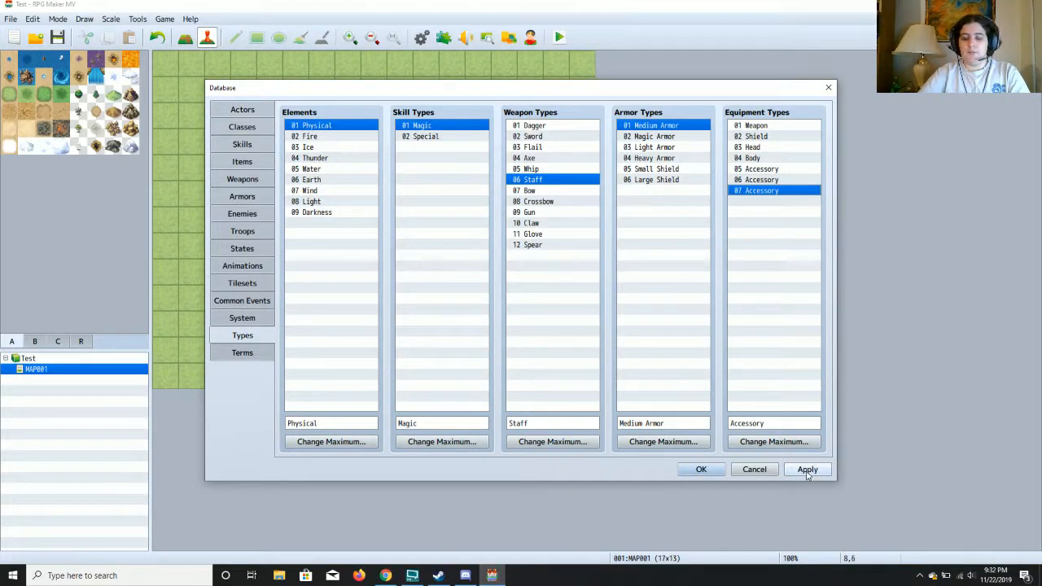
left_click(810, 470)
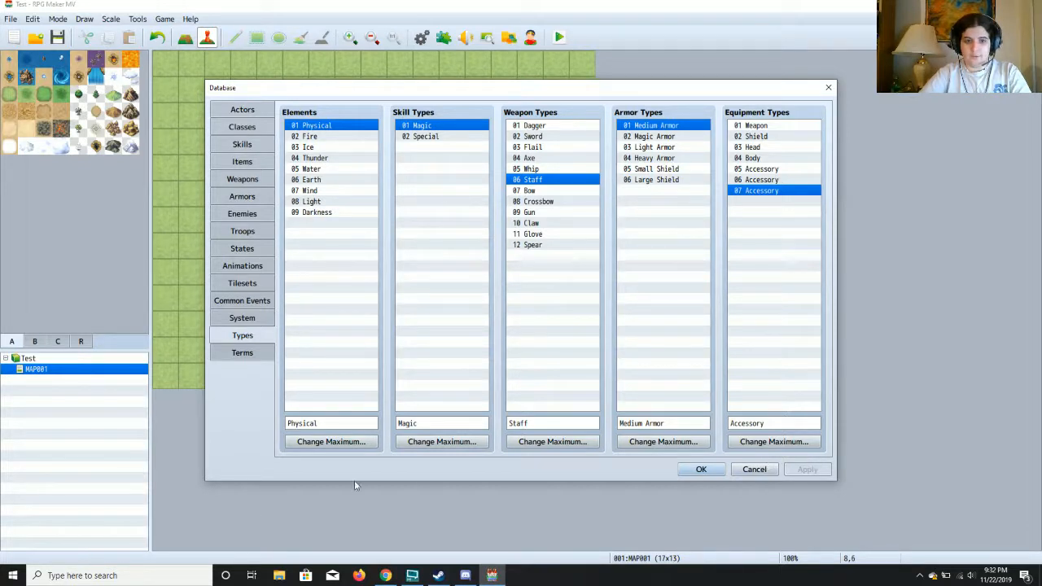
In the system settings, turn off Show Player Followers and the Save menu command, and look through the sounds list.
left_click(248, 319)
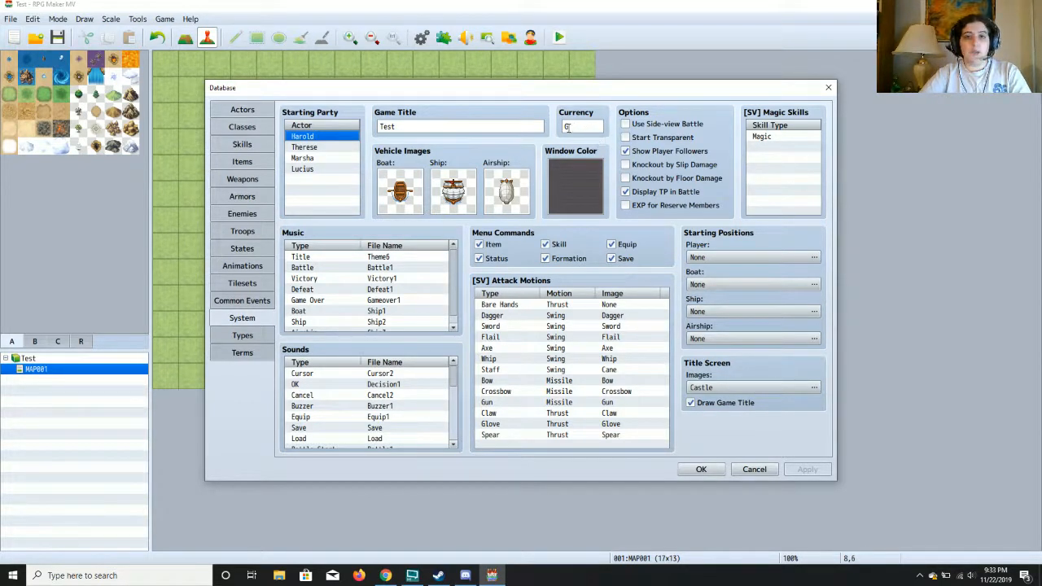
left_click(626, 152)
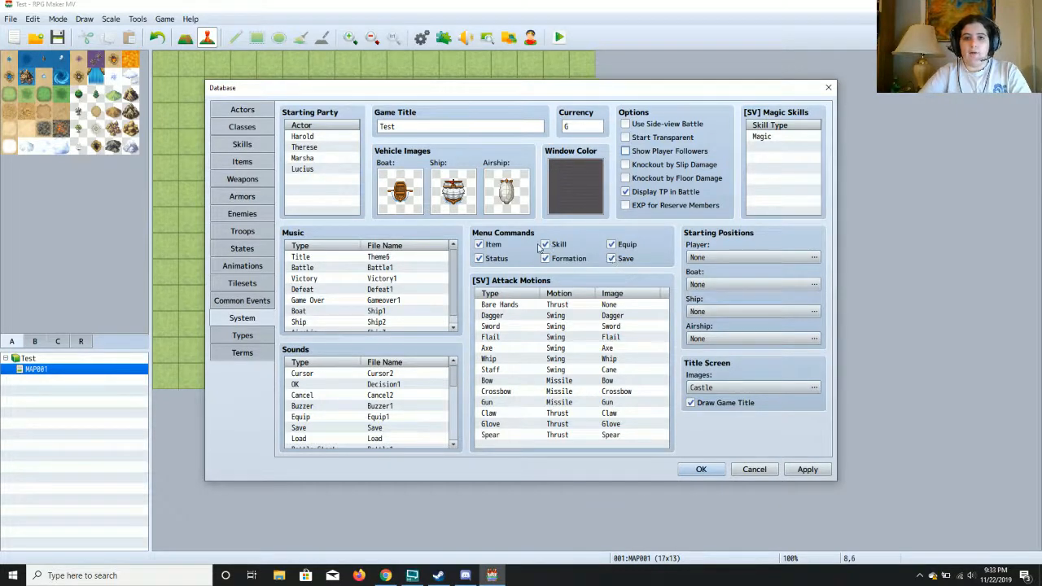
left_click(624, 260)
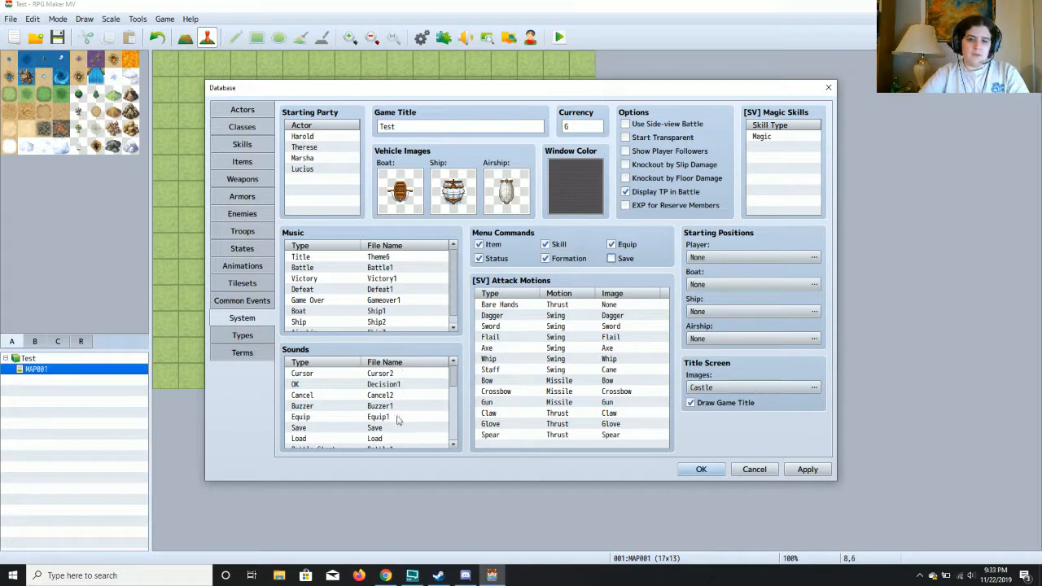
scroll(454, 377, "down", 4)
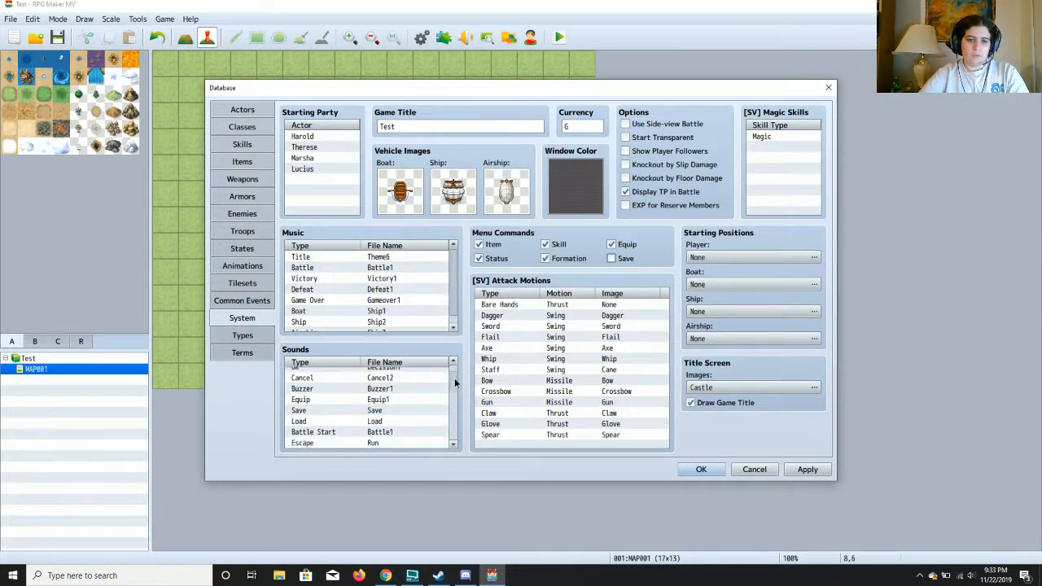
scroll(455, 406, "up", 4)
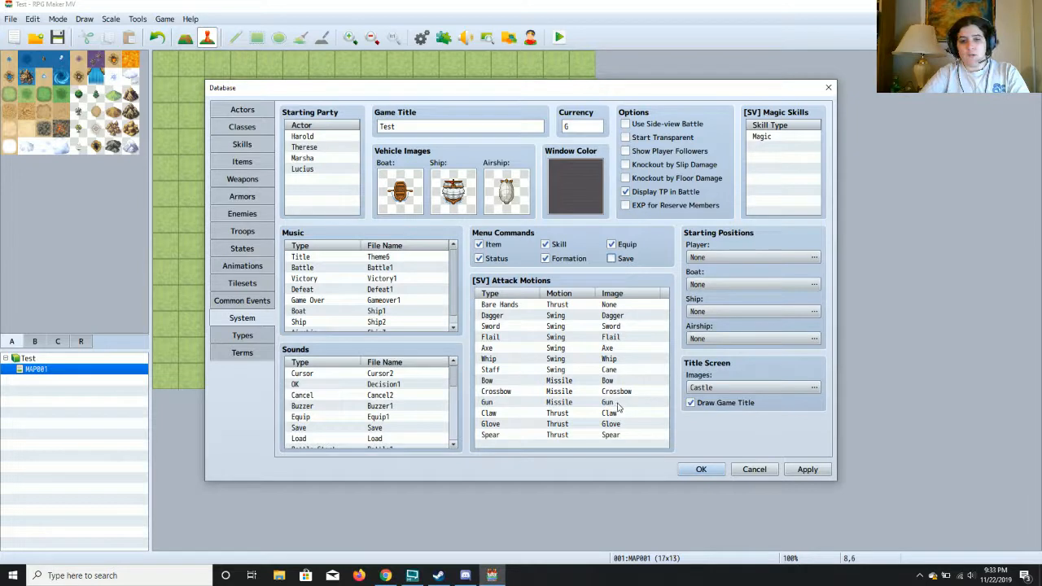
Check the available images for the Staff's side-view attack motion, keep Cane, and apply the system settings.
left_click(610, 371)
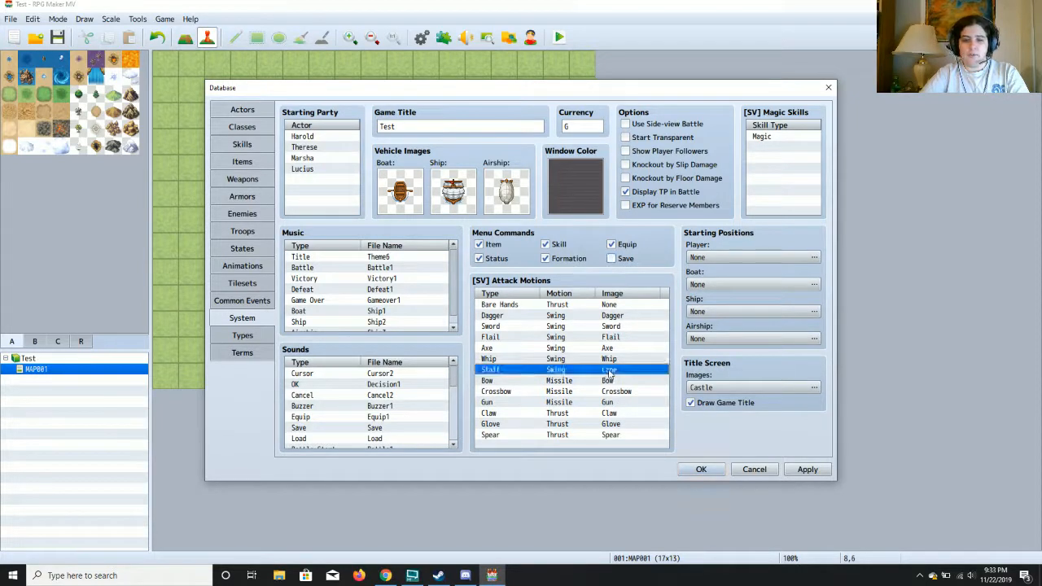
double_click(610, 372)
left_click(610, 373)
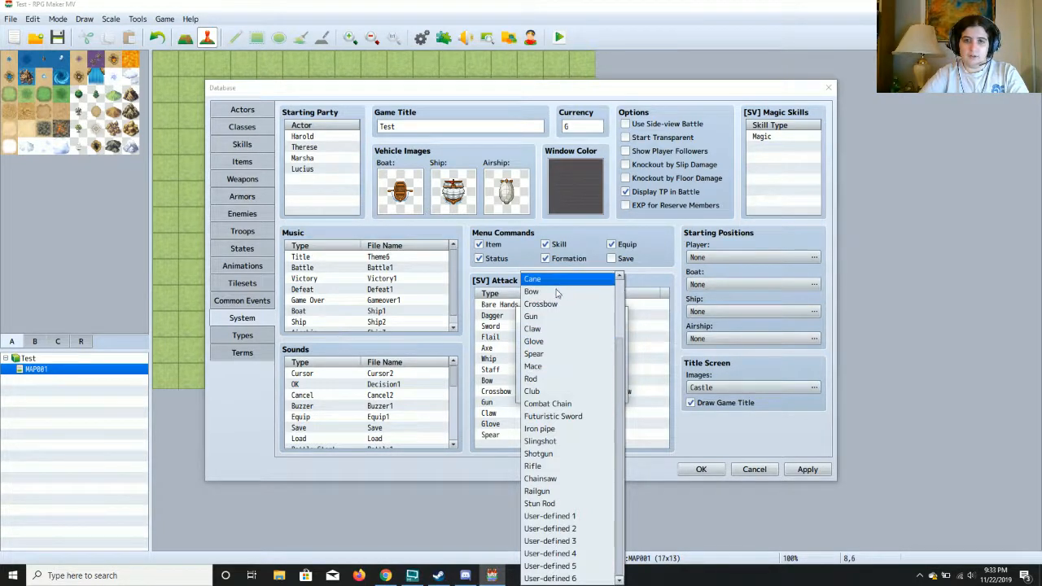
scroll(558, 326, "up", 2)
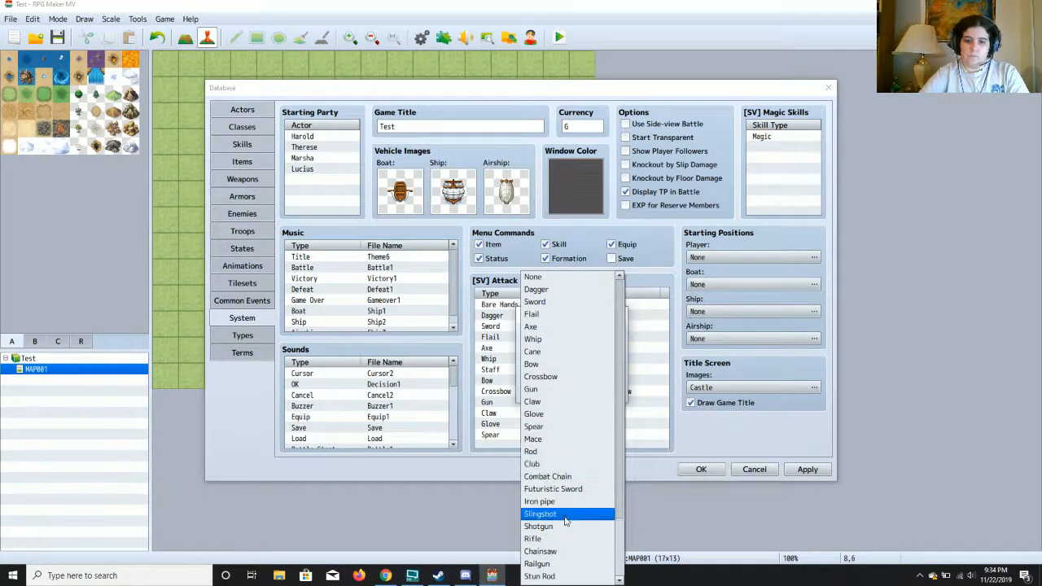
scroll(567, 542, "down", 1)
scroll(567, 542, "down", 5)
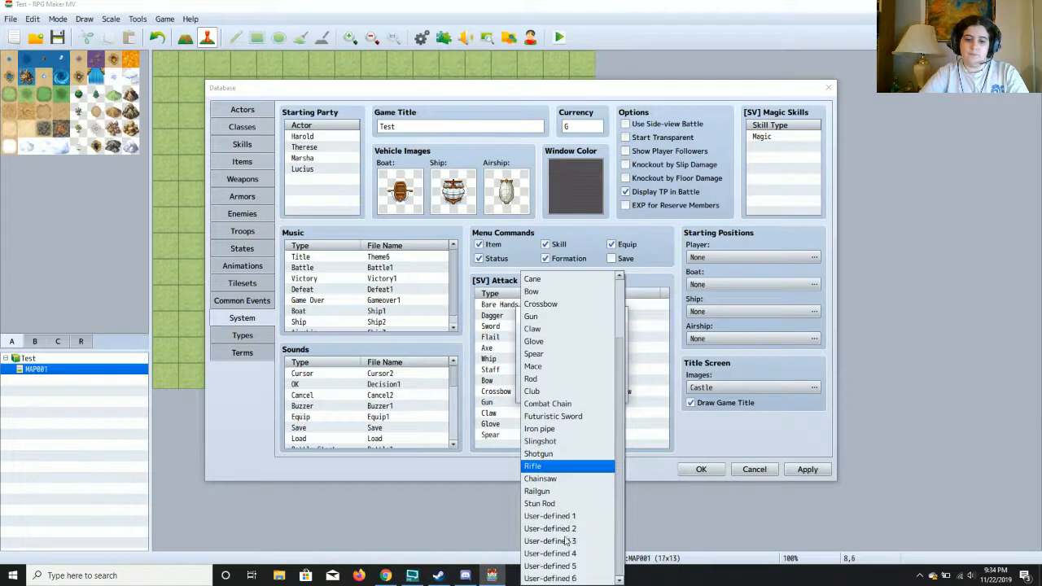
left_click(682, 454)
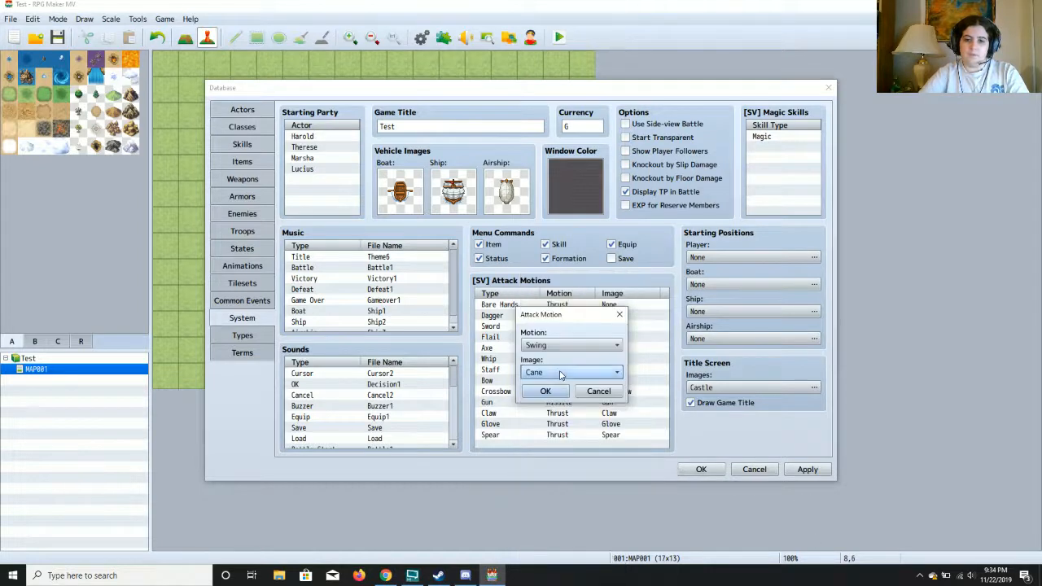
left_click(560, 396)
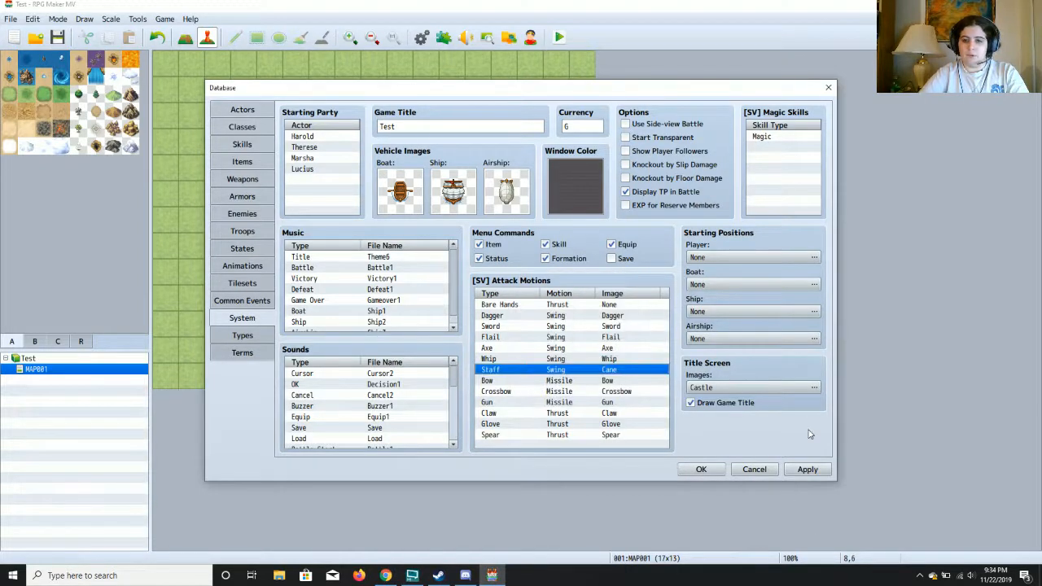
left_click(811, 476)
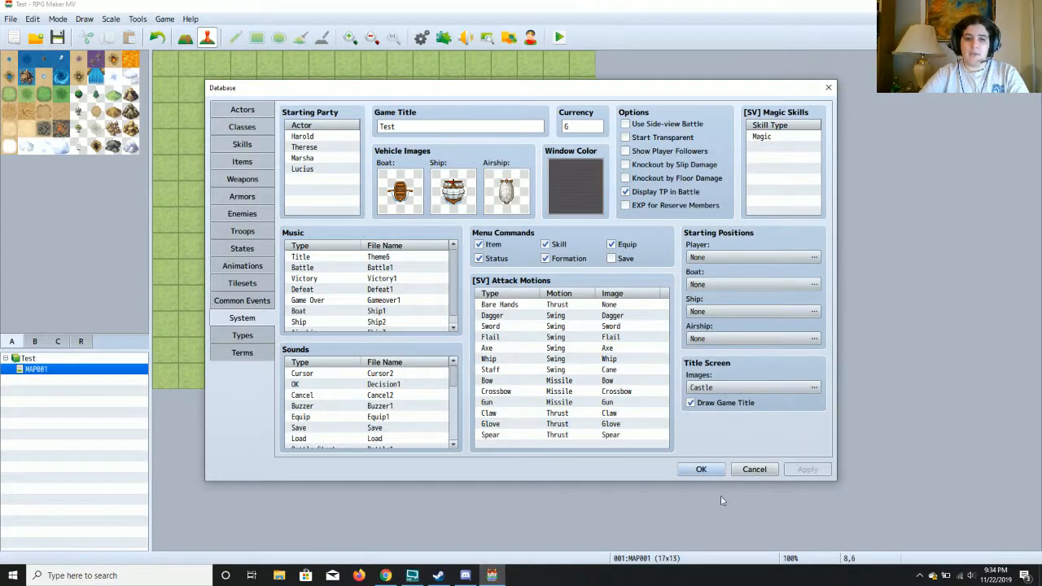
Name common event 0001 Credits and set its trigger to Autorun.
left_click(242, 300)
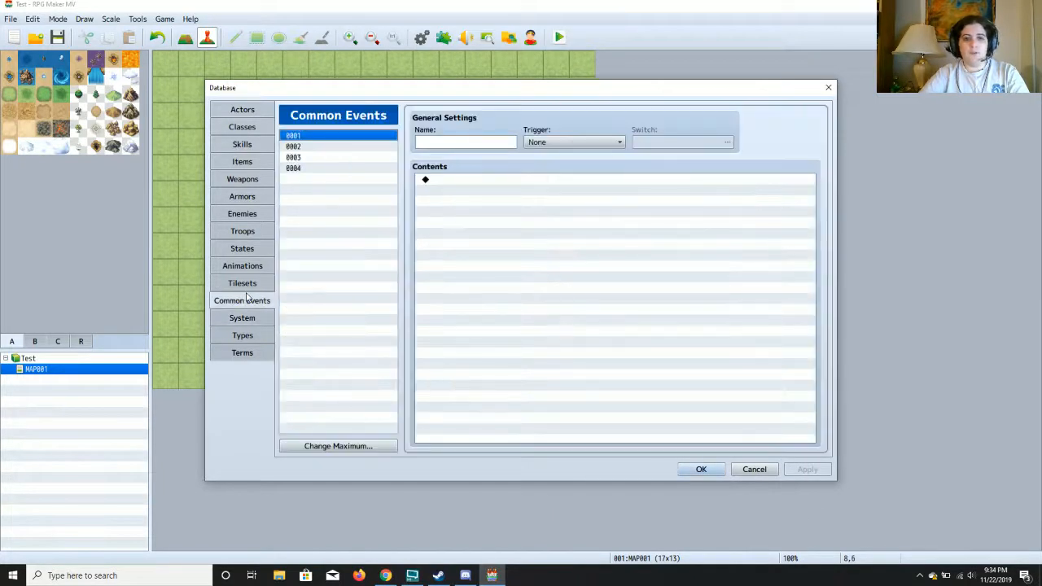
left_click(458, 141)
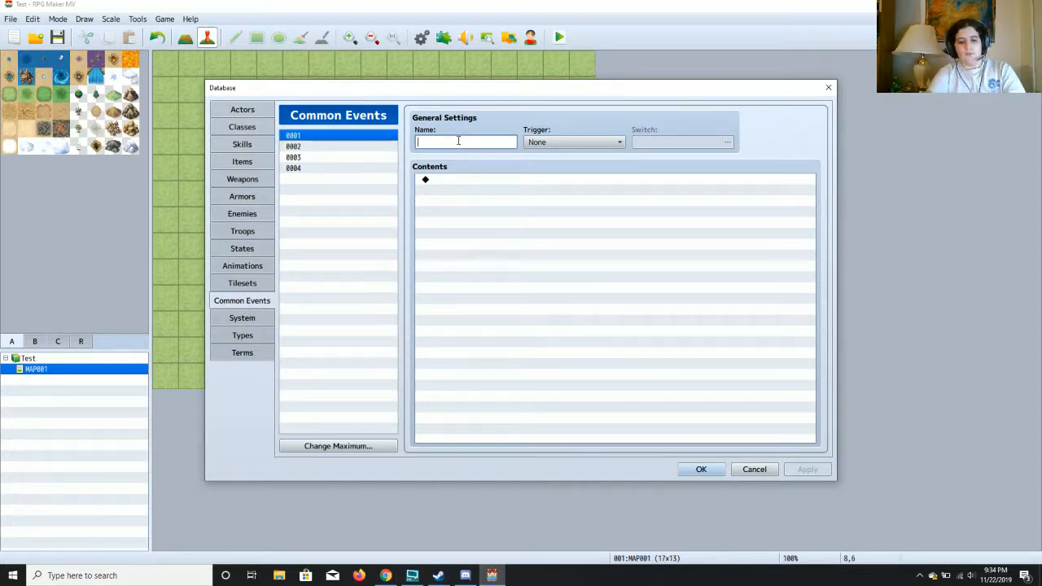
type("Credi")
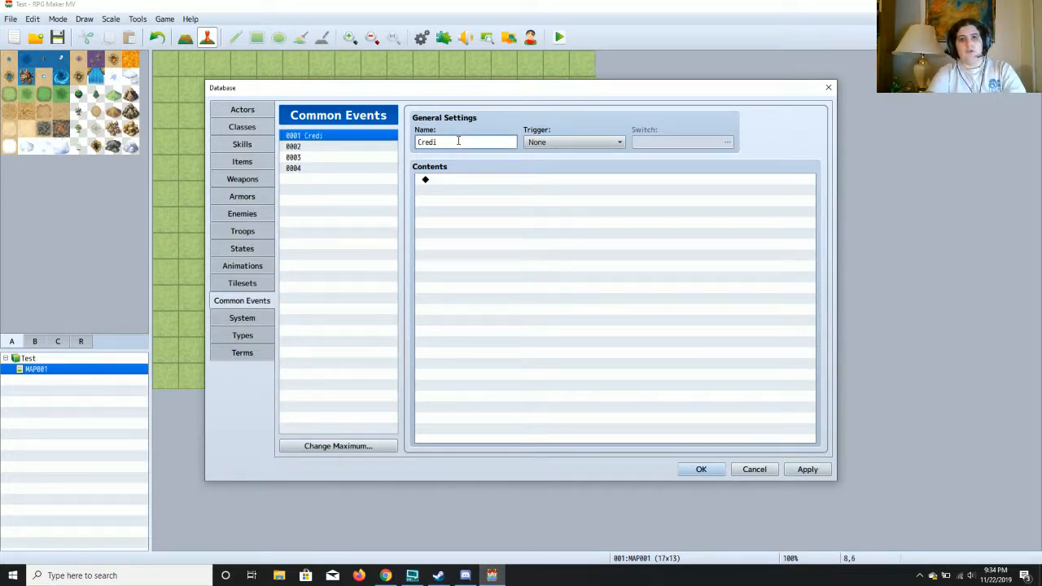
type("otts")
left_click(570, 144)
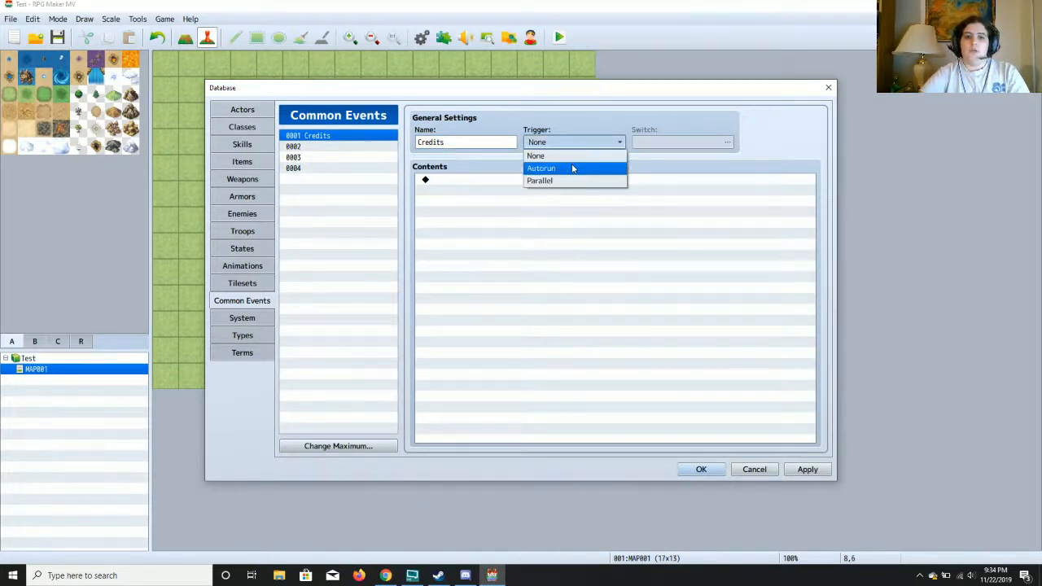
left_click(572, 168)
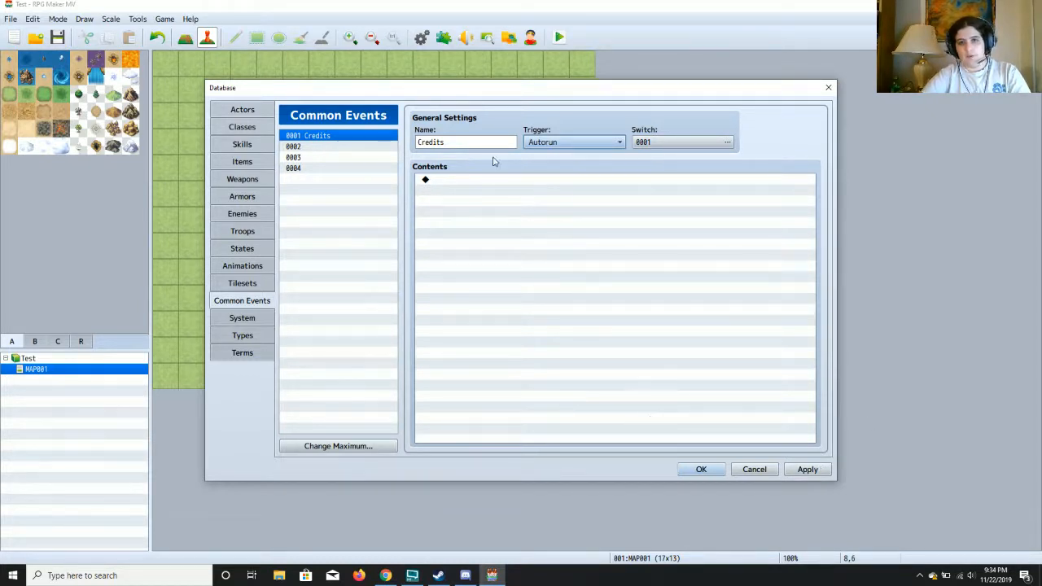
Look through all three pages of event commands for the Credits event without adding any, and apply the event's name and trigger.
double_click(495, 186)
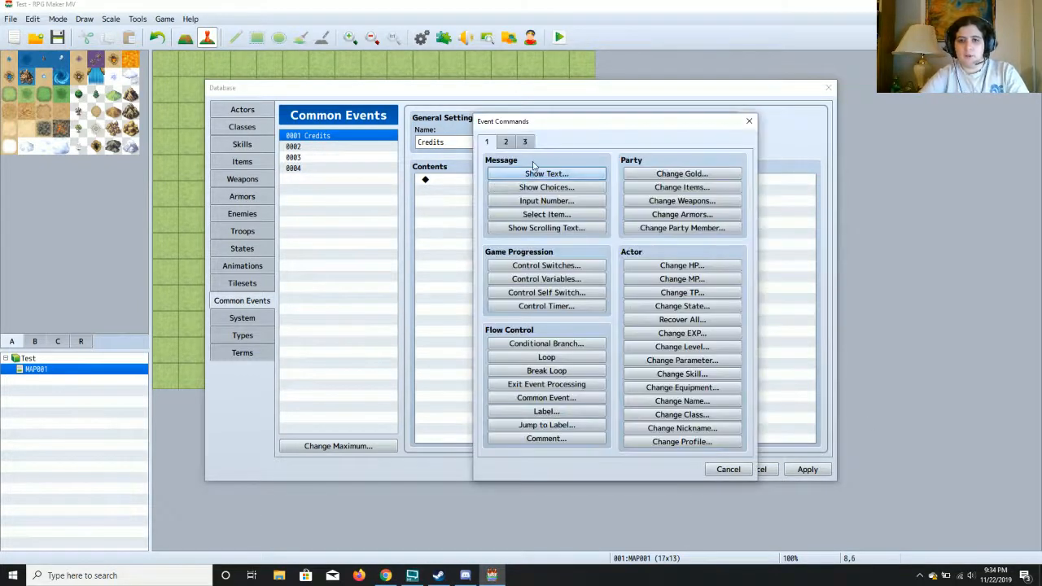
left_click(504, 142)
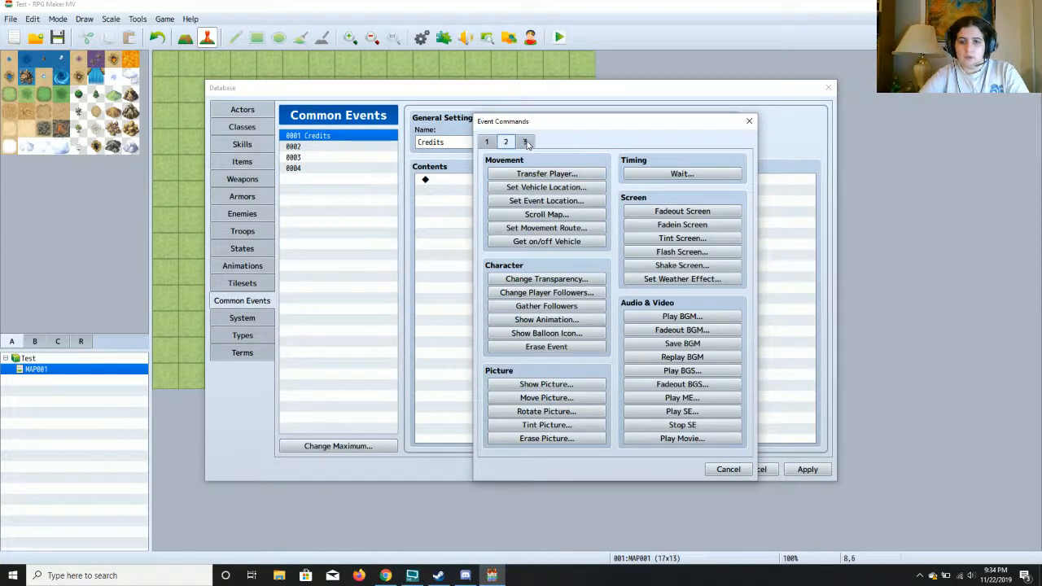
left_click(526, 143)
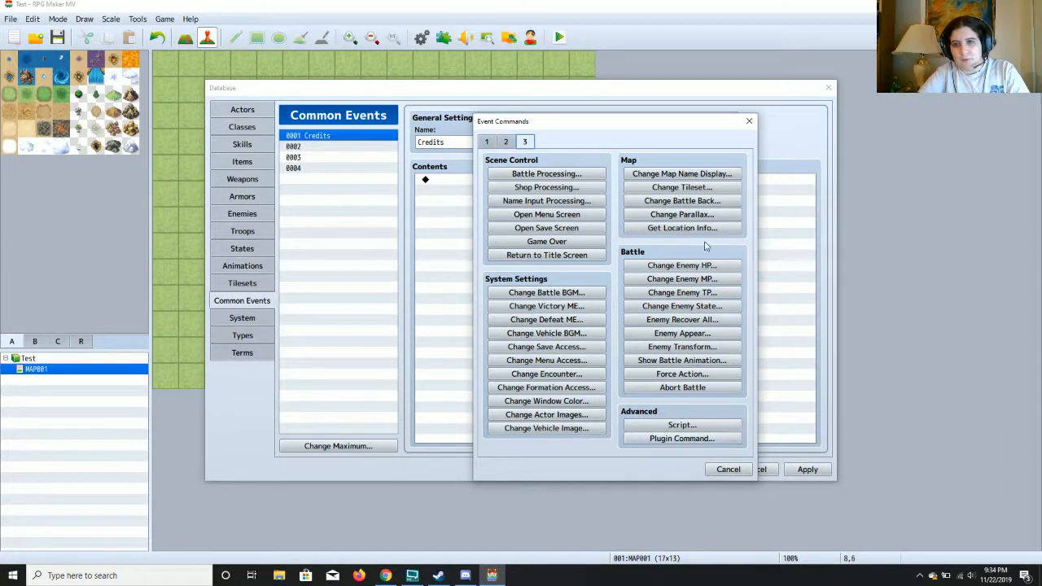
left_click(487, 143)
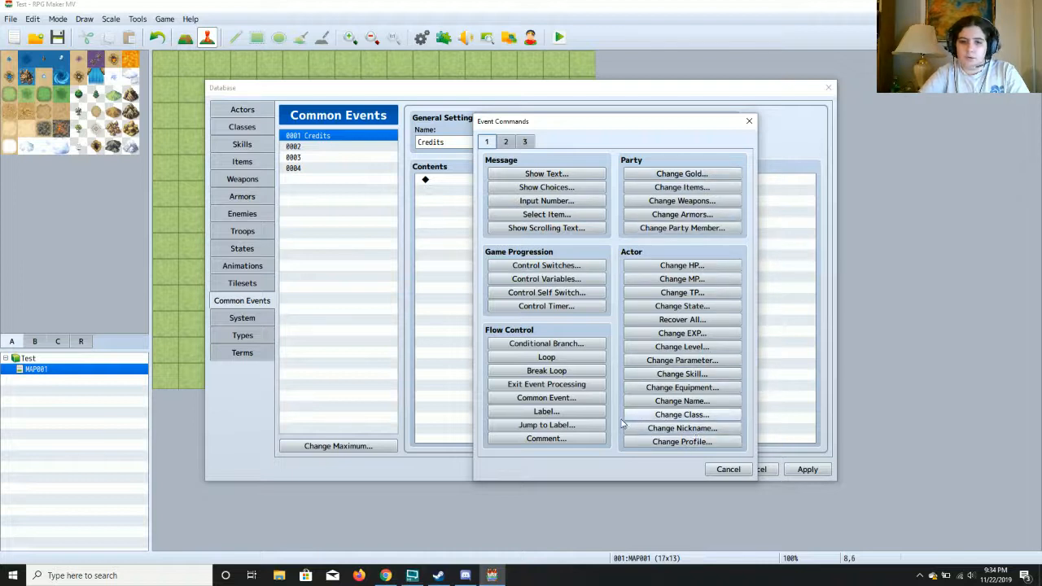
left_click(505, 142)
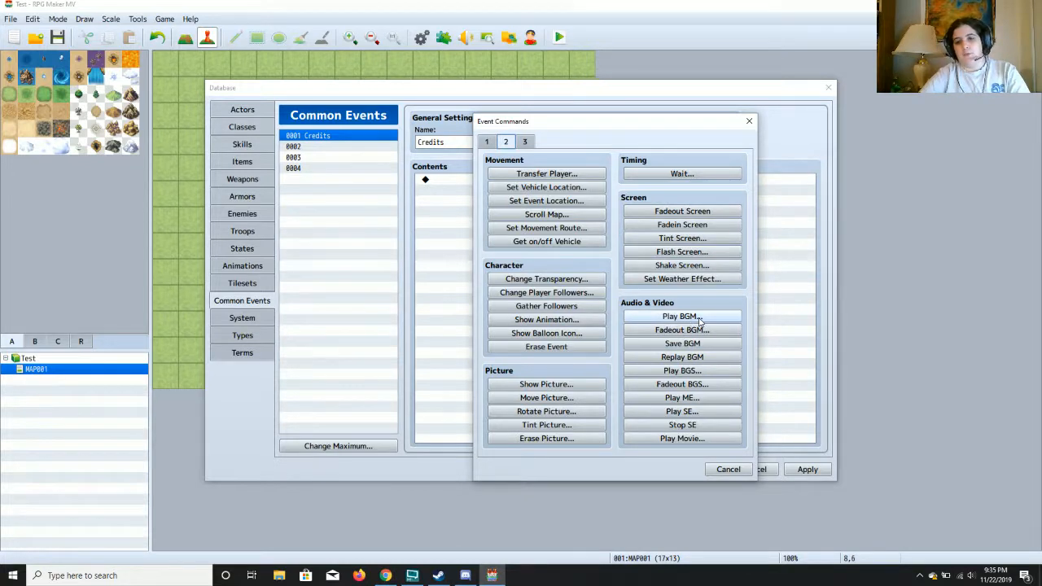
left_click(525, 144)
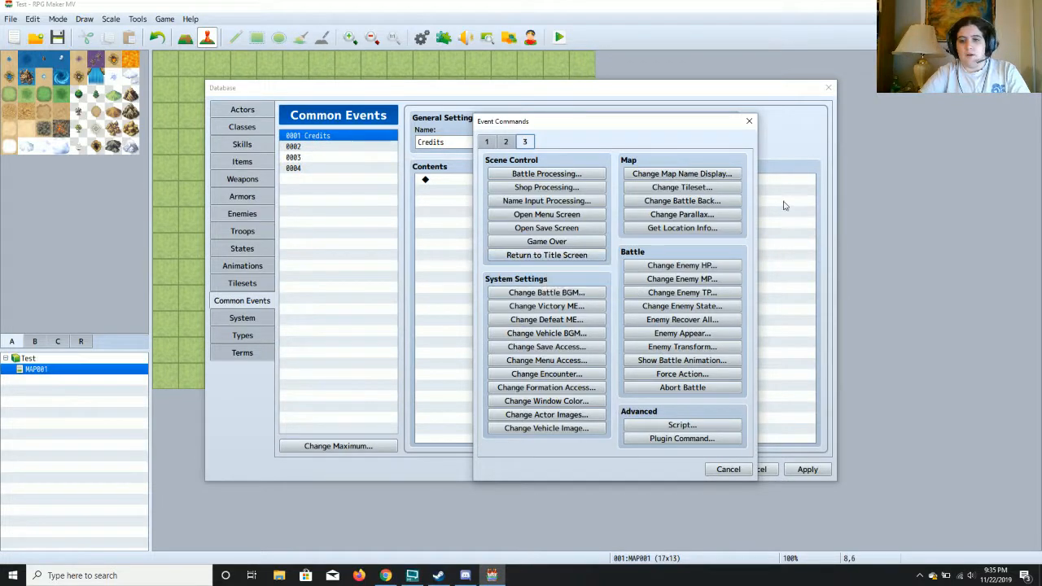
left_click(730, 468)
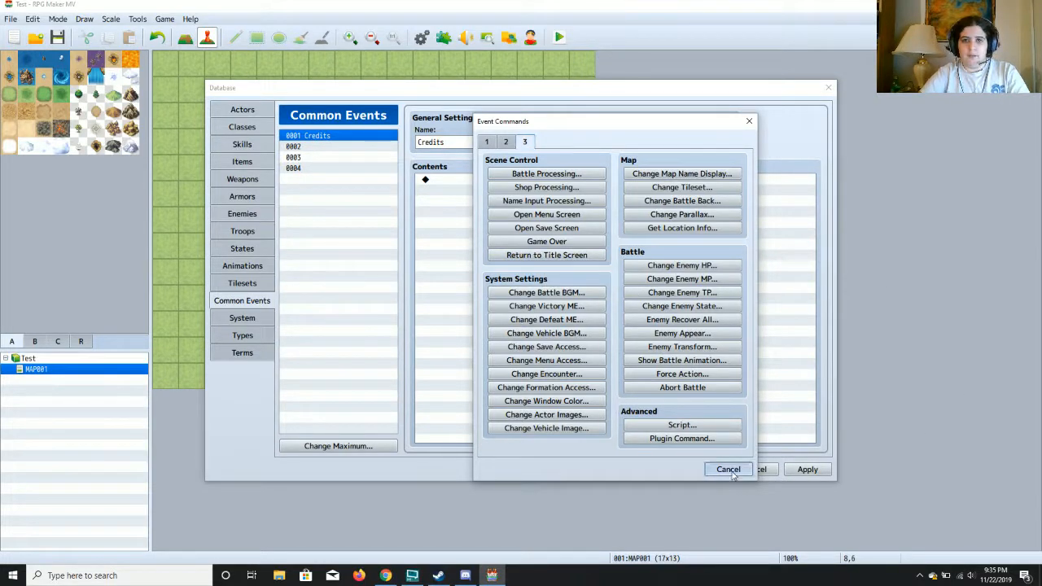
left_click(808, 470)
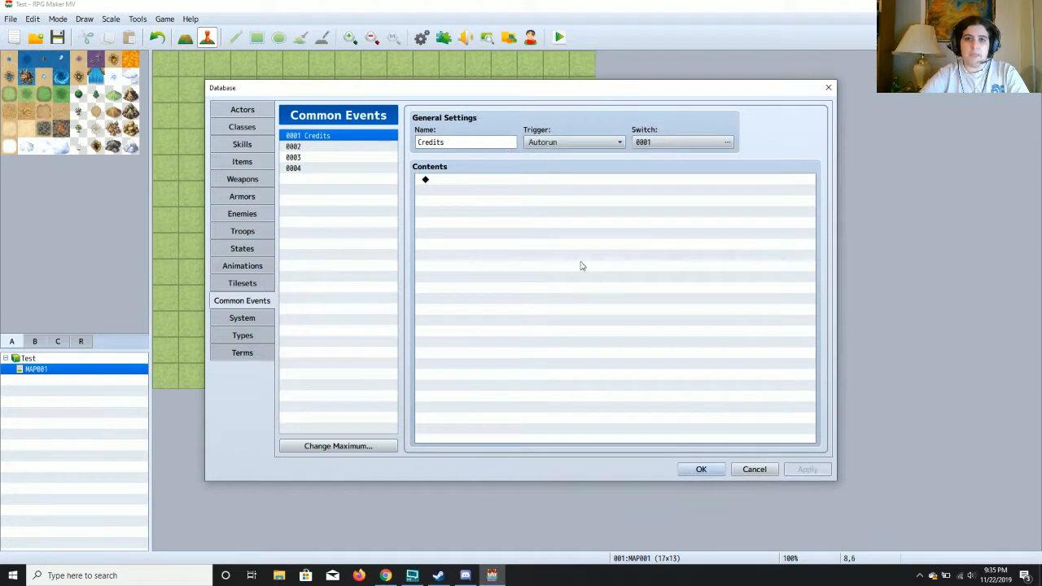
Add scrolling text reading "Character Art by TL" and "Story by TL" at speed 2 to the Credits event, previewing it before accepting.
double_click(501, 180)
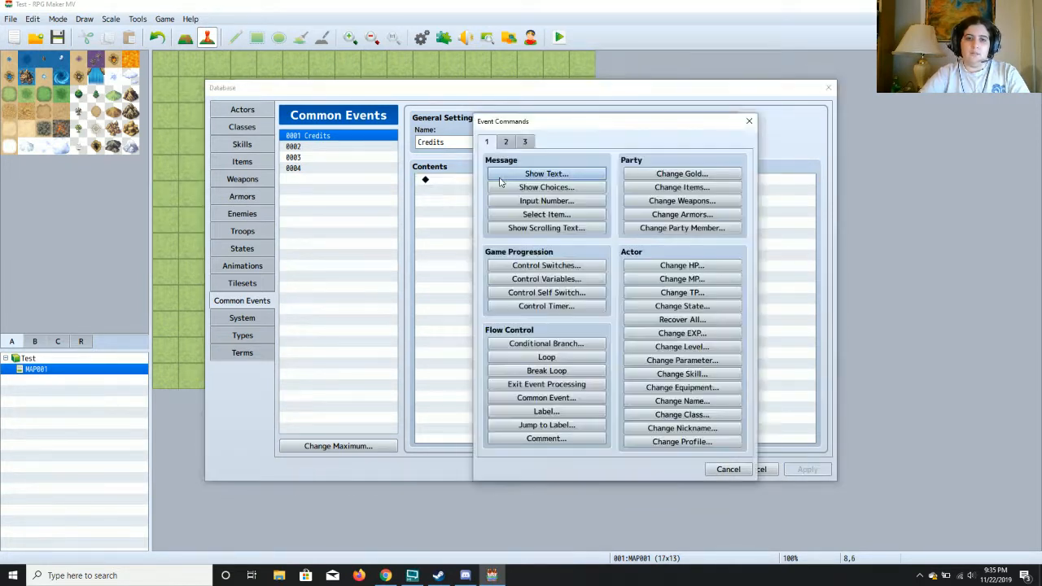
left_click(539, 229)
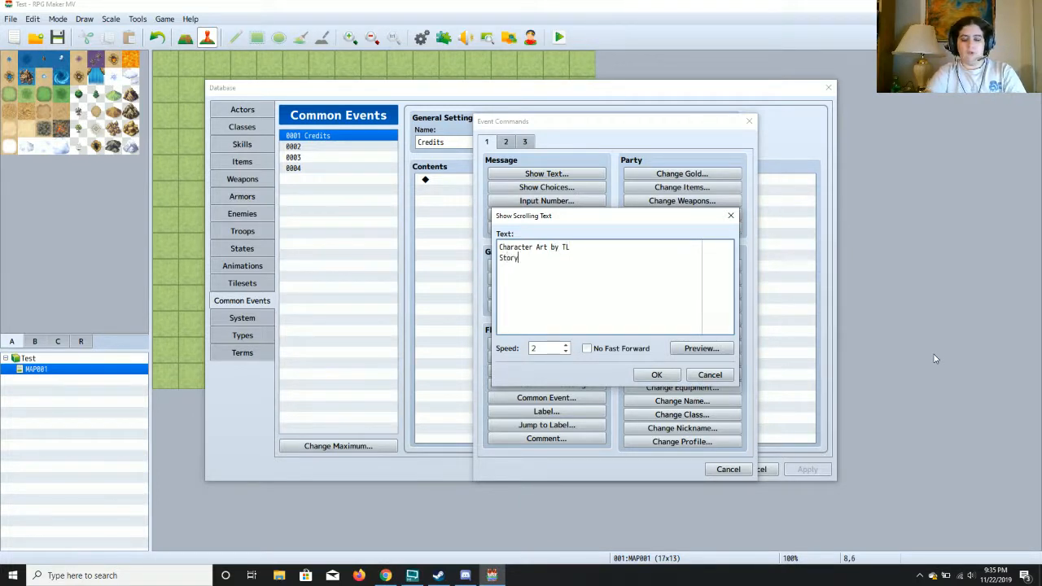
type("by TL")
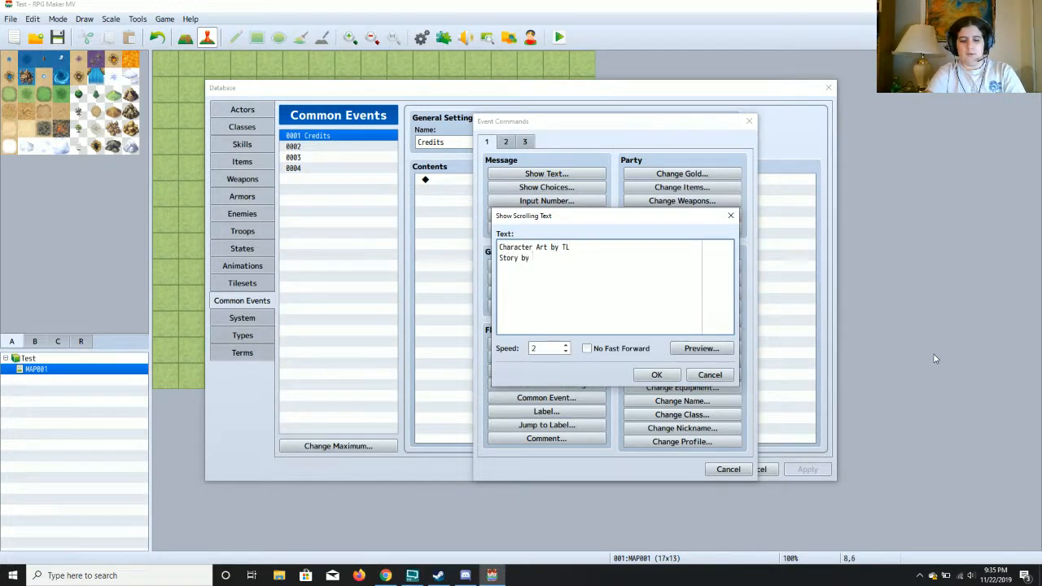
left_click(690, 348)
left_click(803, 392)
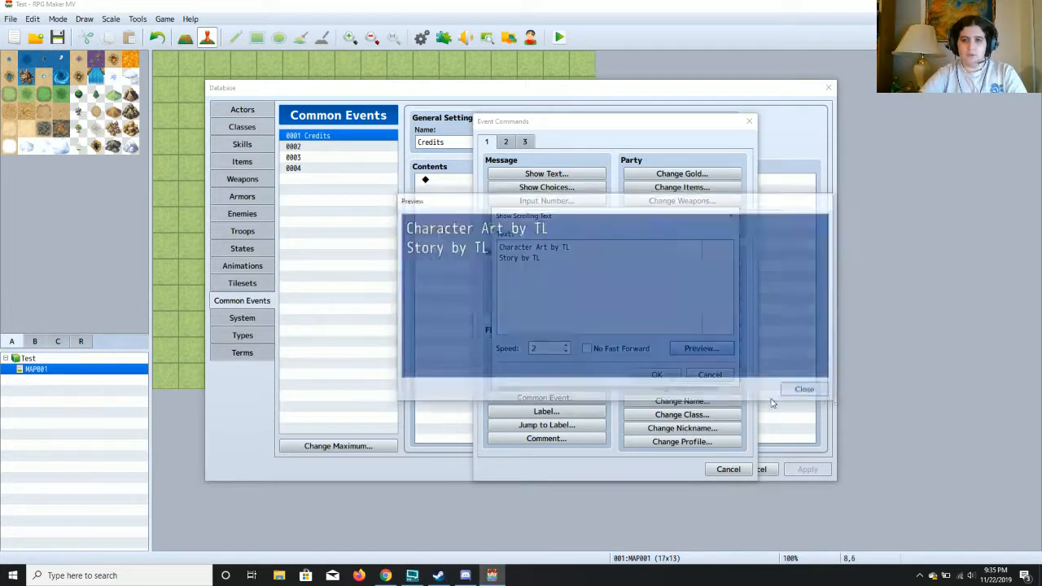
left_click(657, 375)
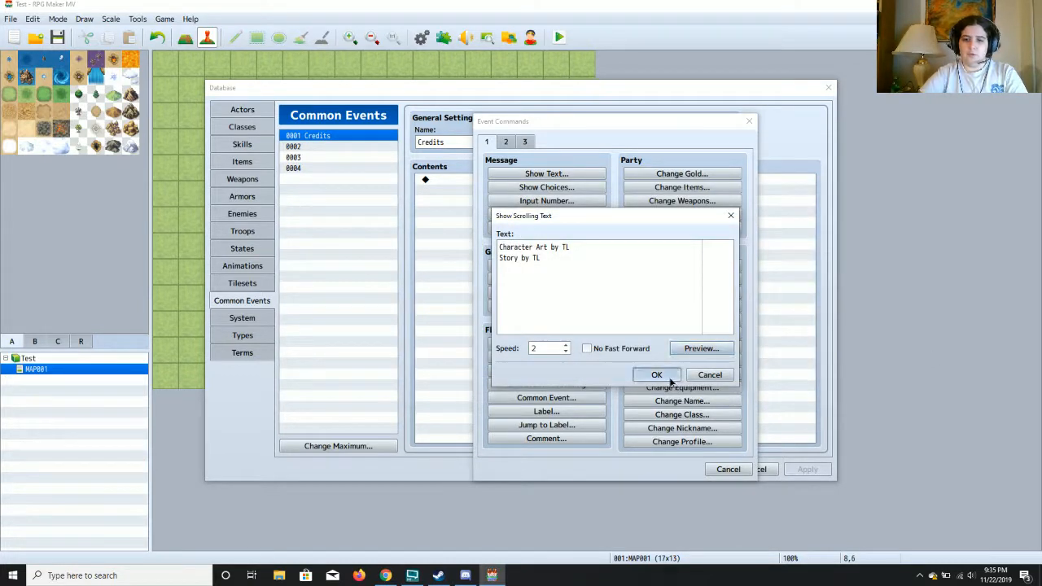
Insert an Open Save Screen command before the scrolling text in the Credits event.
left_click(521, 179)
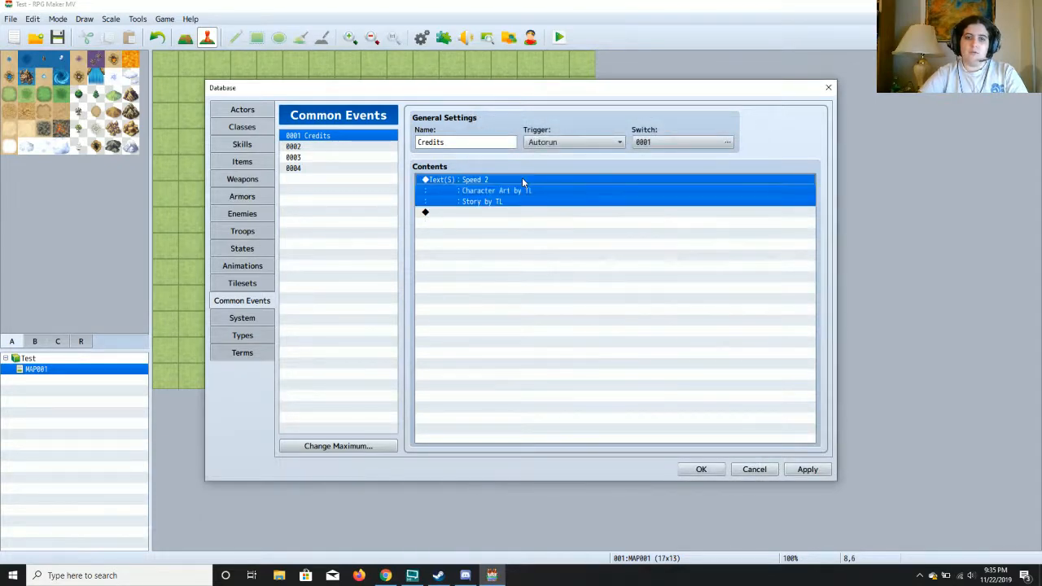
right_click(522, 179)
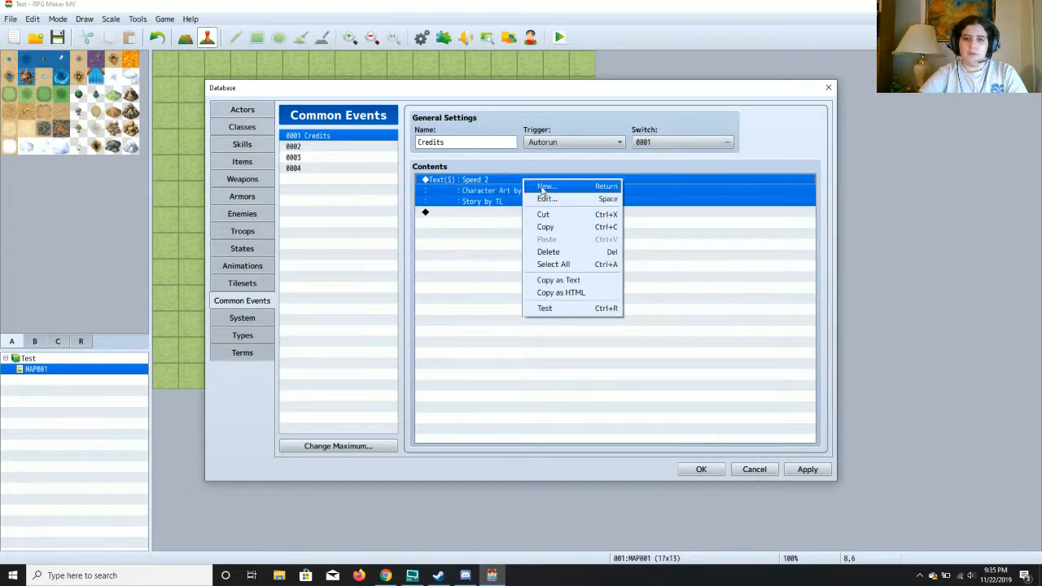
left_click(543, 186)
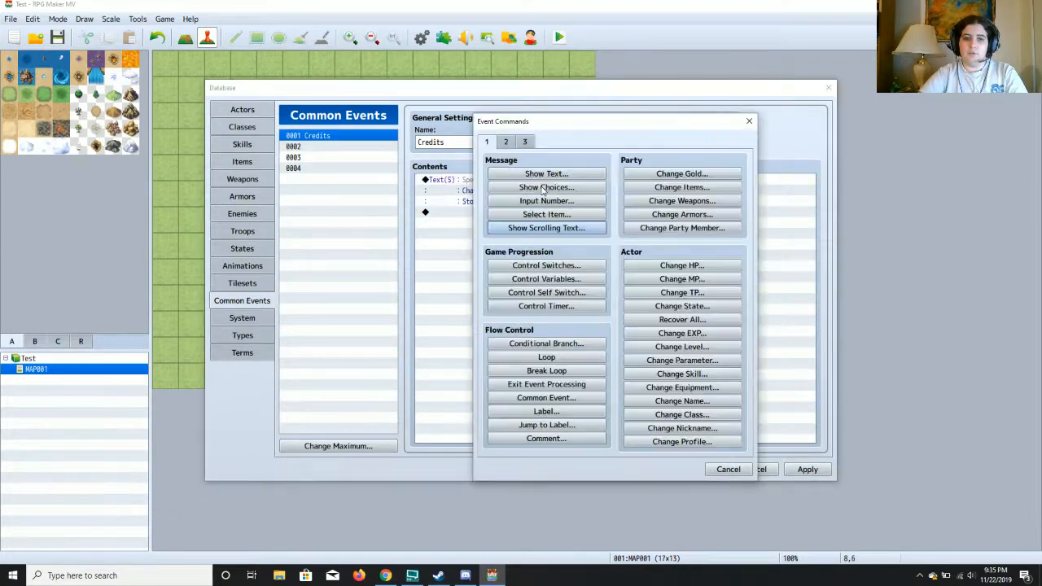
left_click(505, 142)
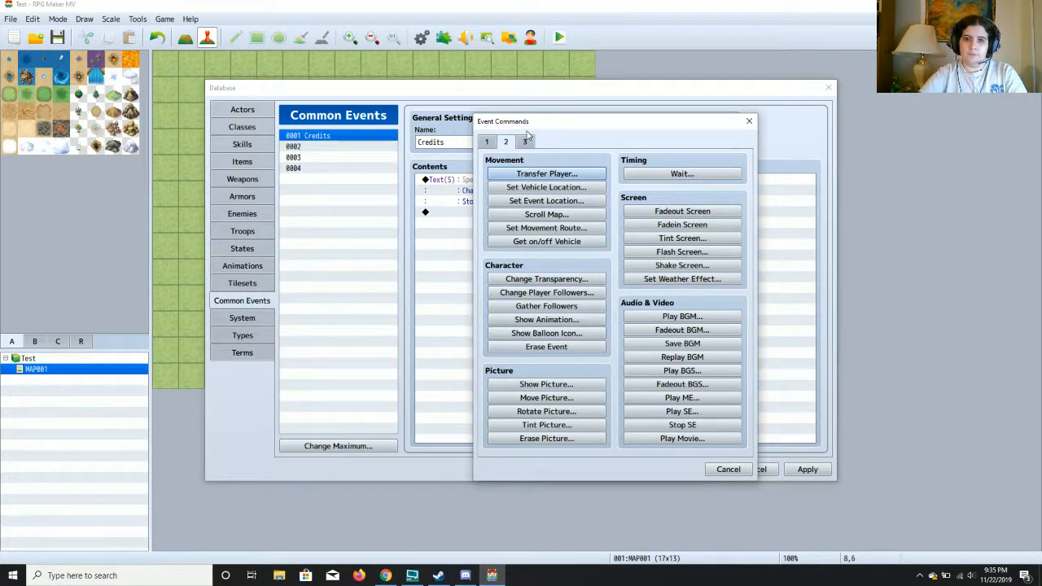
left_click(527, 141)
left_click(541, 231)
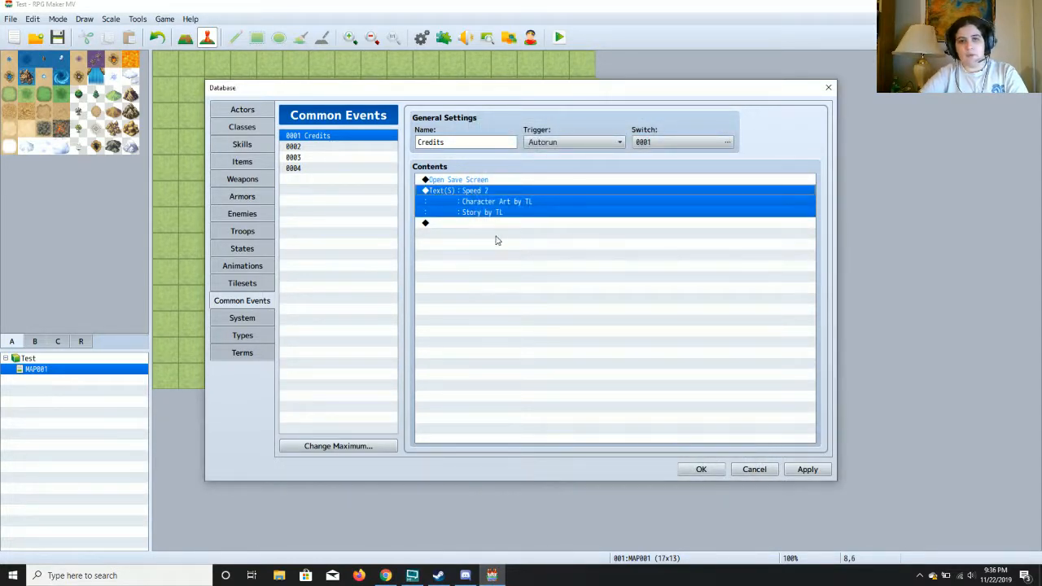
Delete the Open Save Screen command from the Credits event.
left_click(497, 180)
right_click(496, 181)
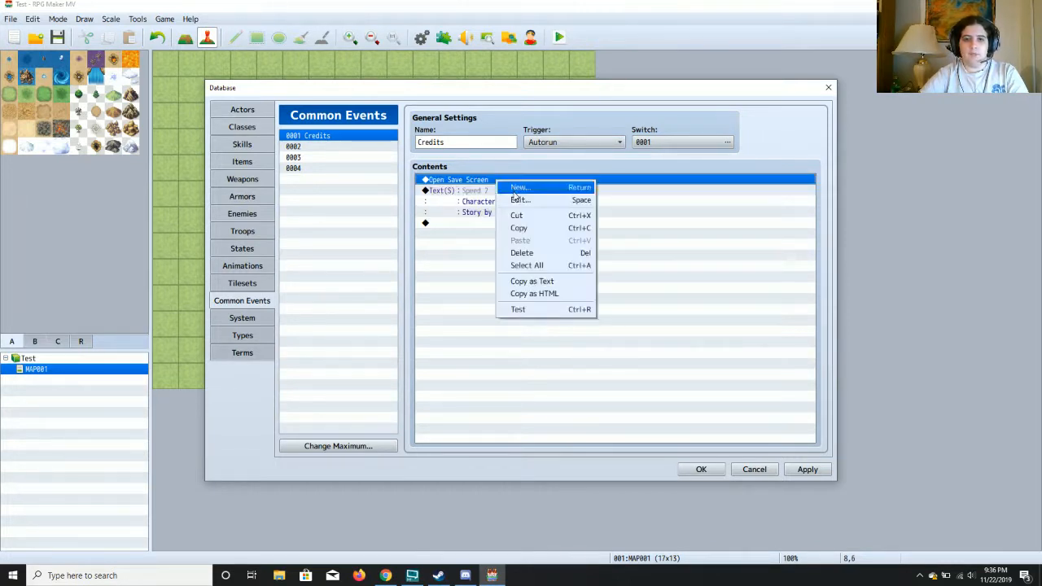
left_click(486, 182)
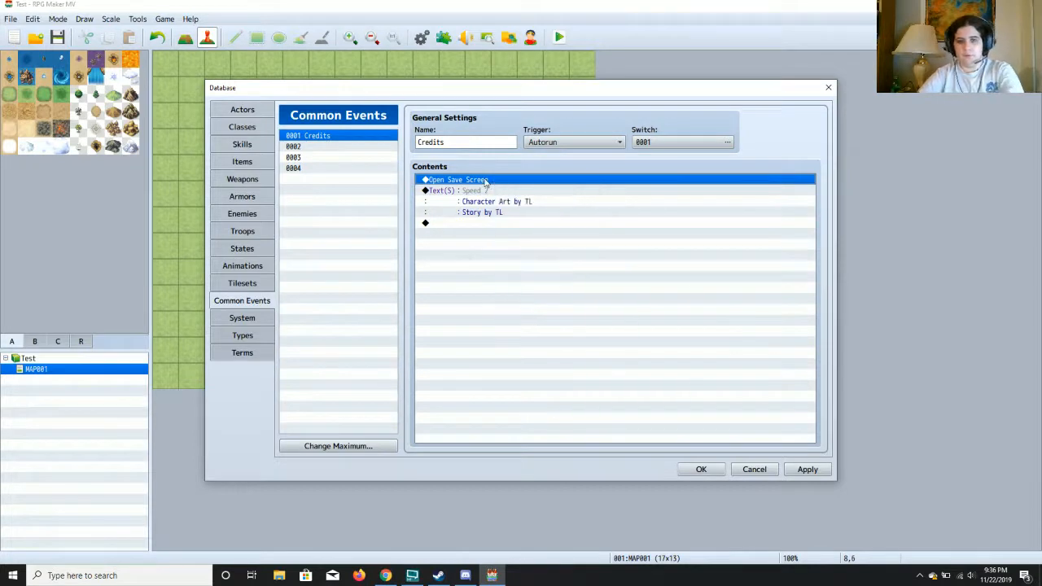
key("Delete")
Insert a Show Text message reading "Would you like to save?" before the scrolling text, with no face image.
right_click(485, 181)
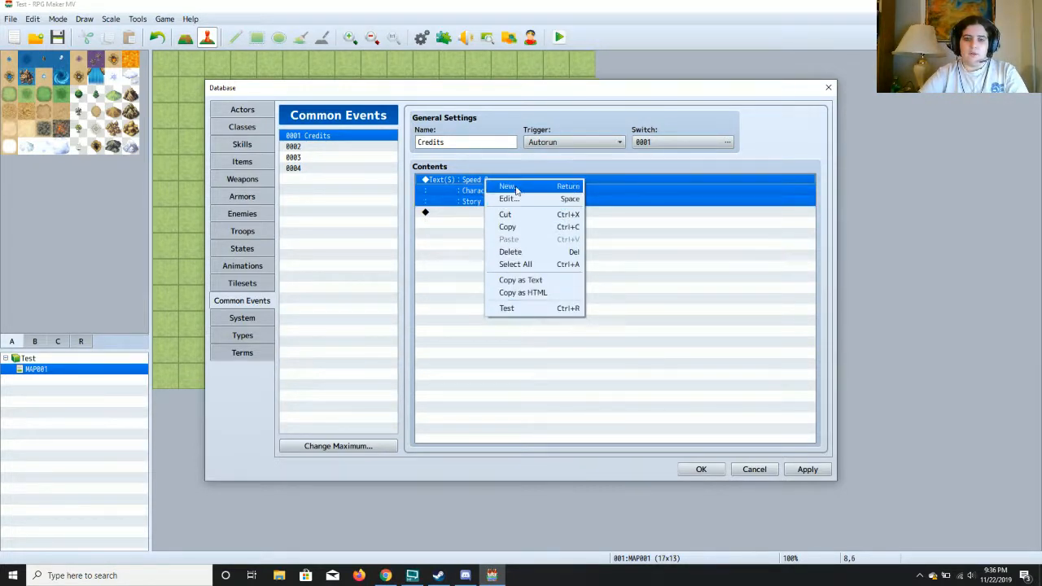
left_click(516, 189)
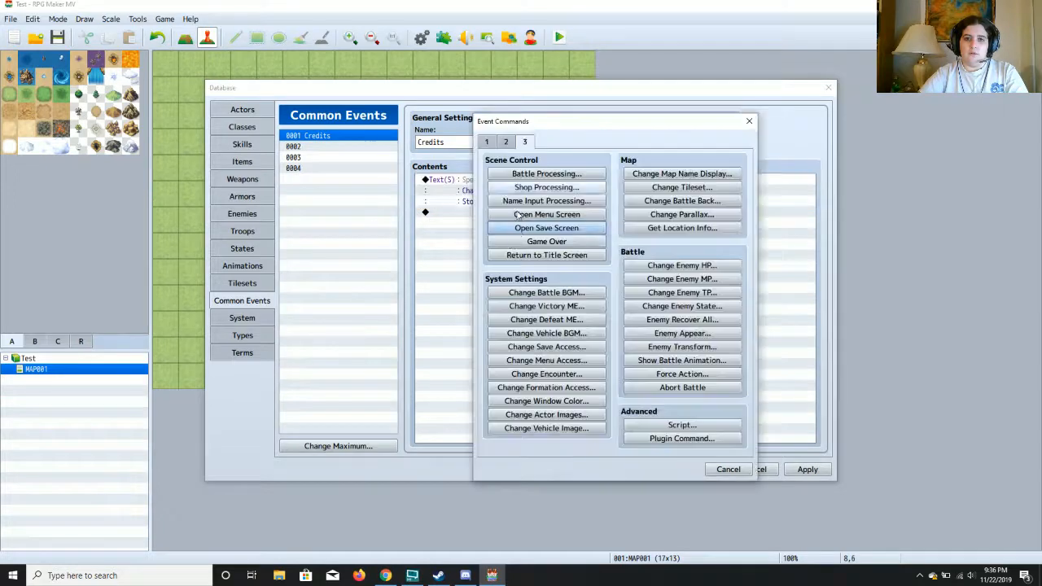
left_click(488, 143)
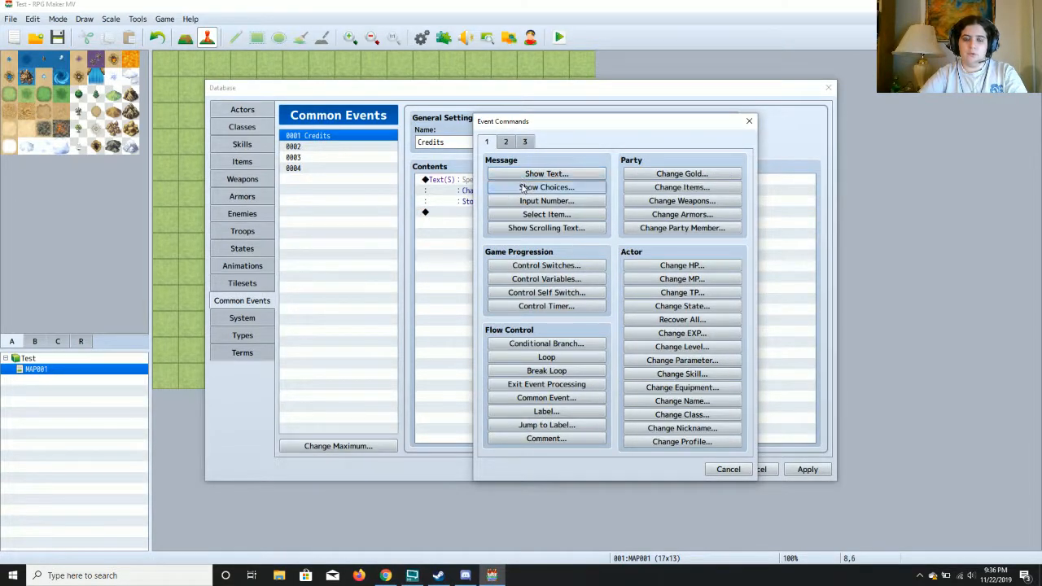
left_click(546, 188)
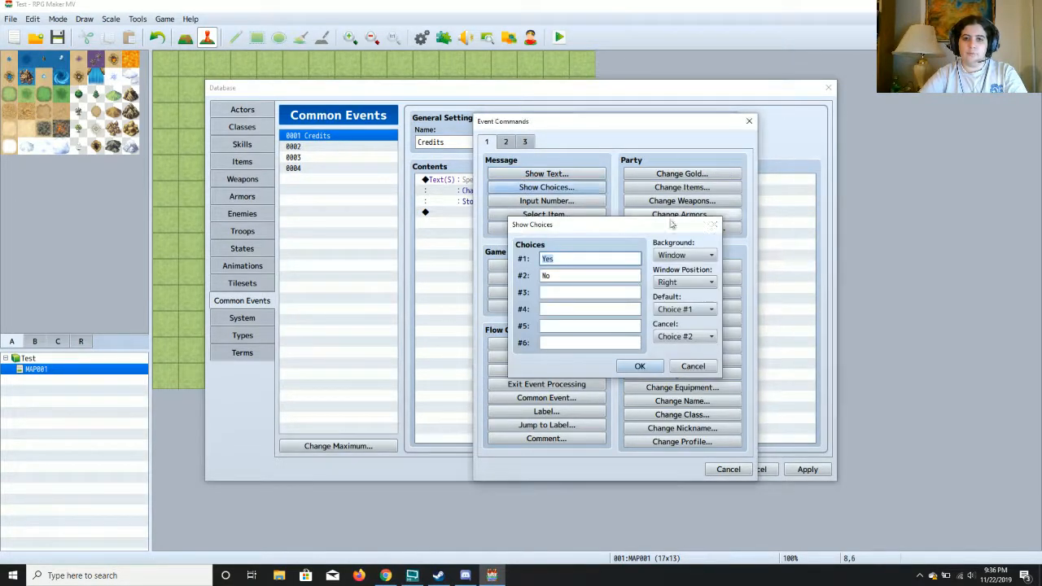
left_click(714, 224)
left_click(578, 176)
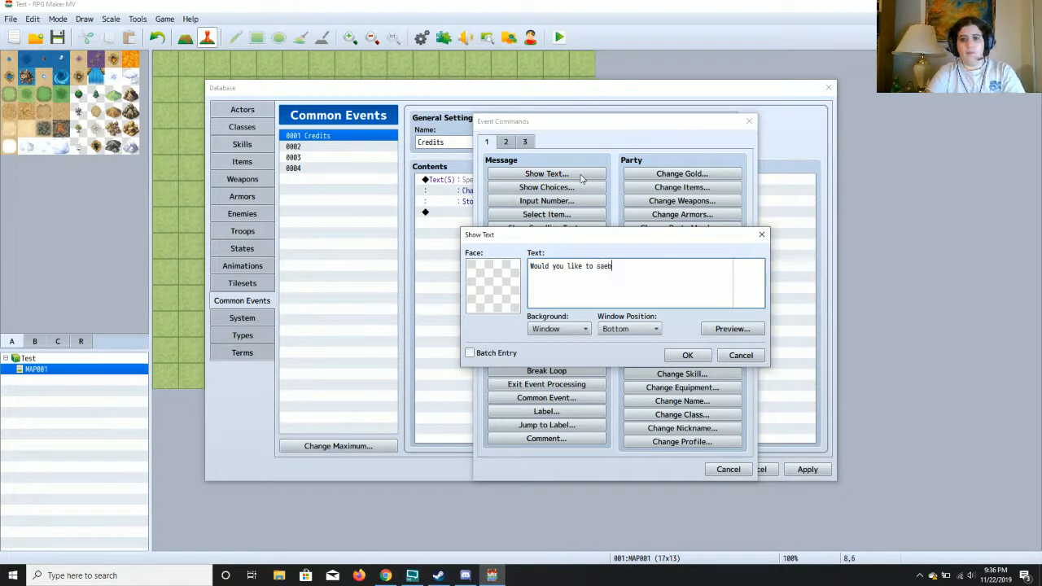
key("BackSpace")
key("BackSpace")
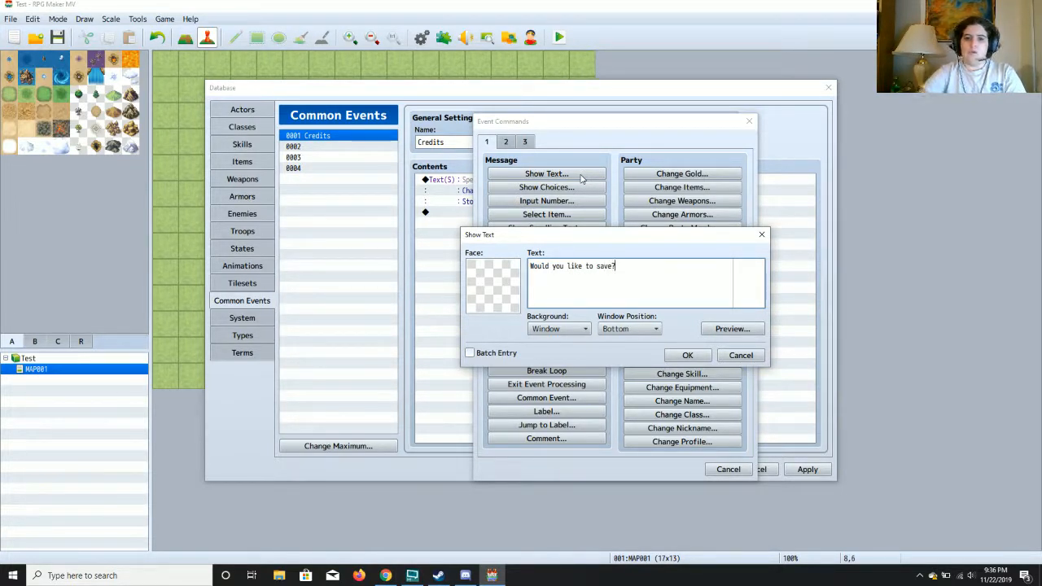
left_click(687, 356)
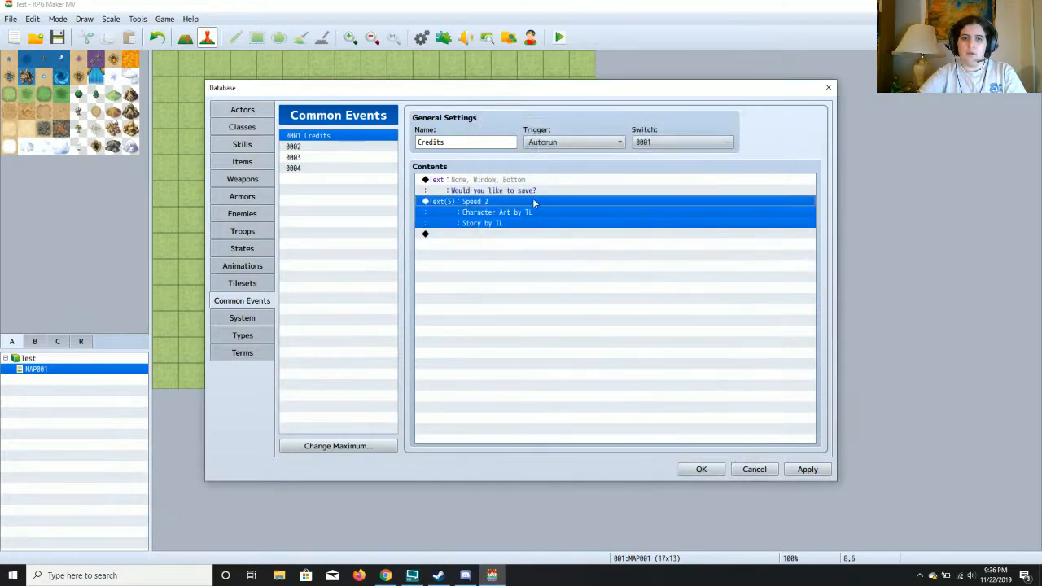
Insert a Show Choices command with the default Yes and No options between the save question and the scrolling text.
left_click(520, 186)
right_click(510, 203)
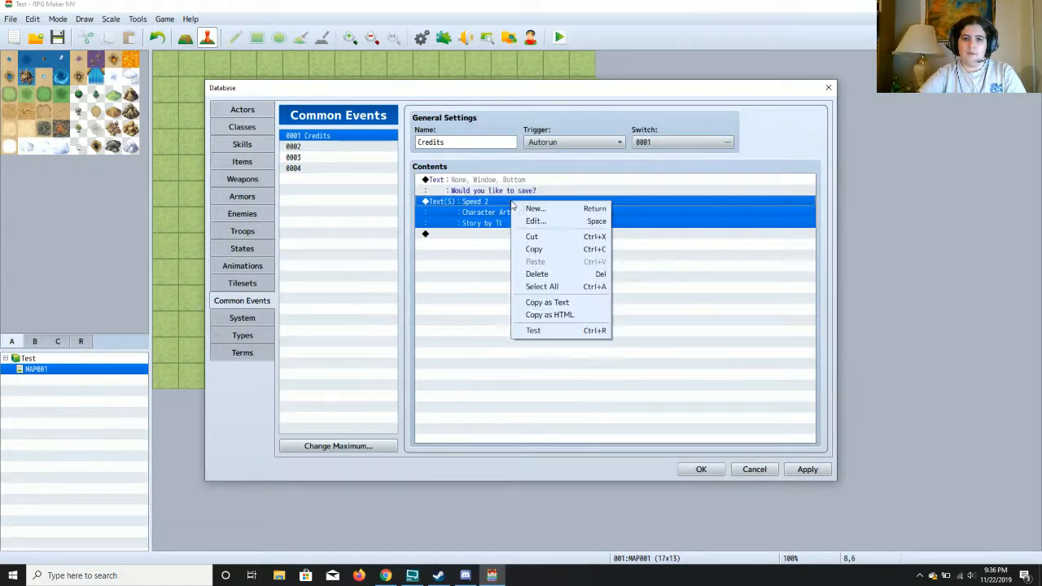
left_click(535, 208)
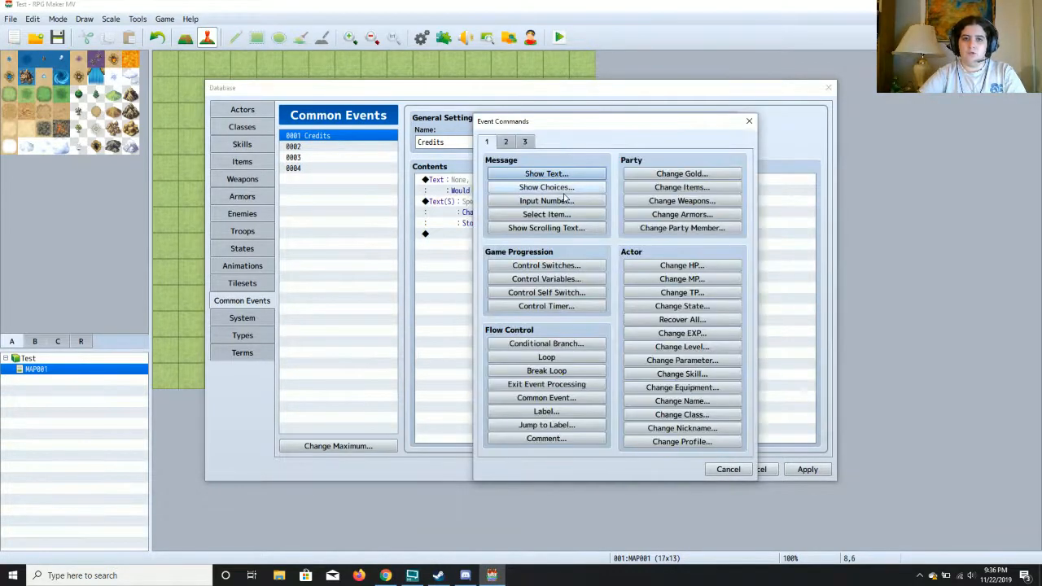
left_click(546, 187)
left_click(640, 366)
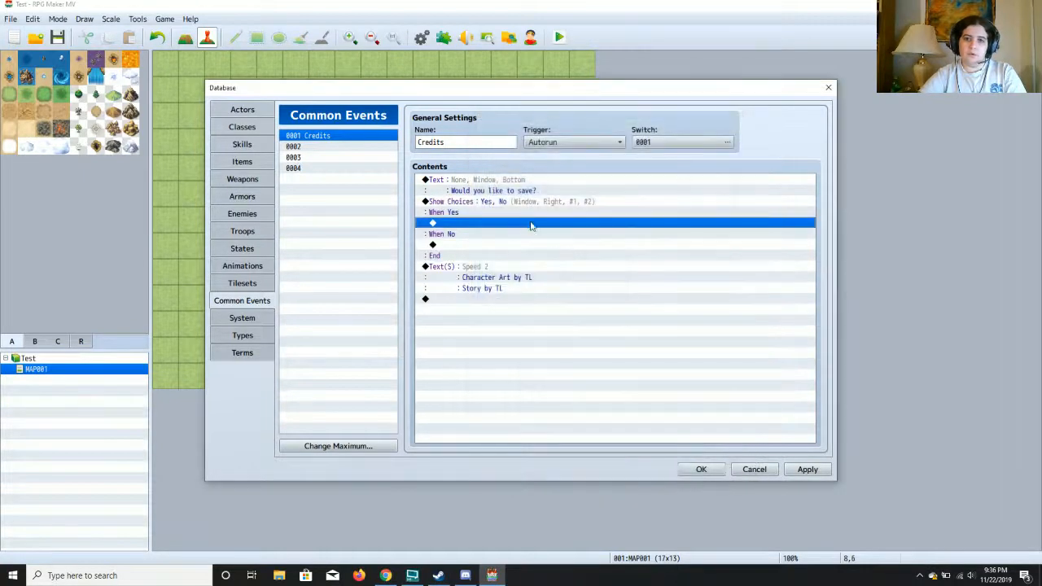
Add an Open Save Screen command to the Yes branch of the save question's choices.
double_click(518, 223)
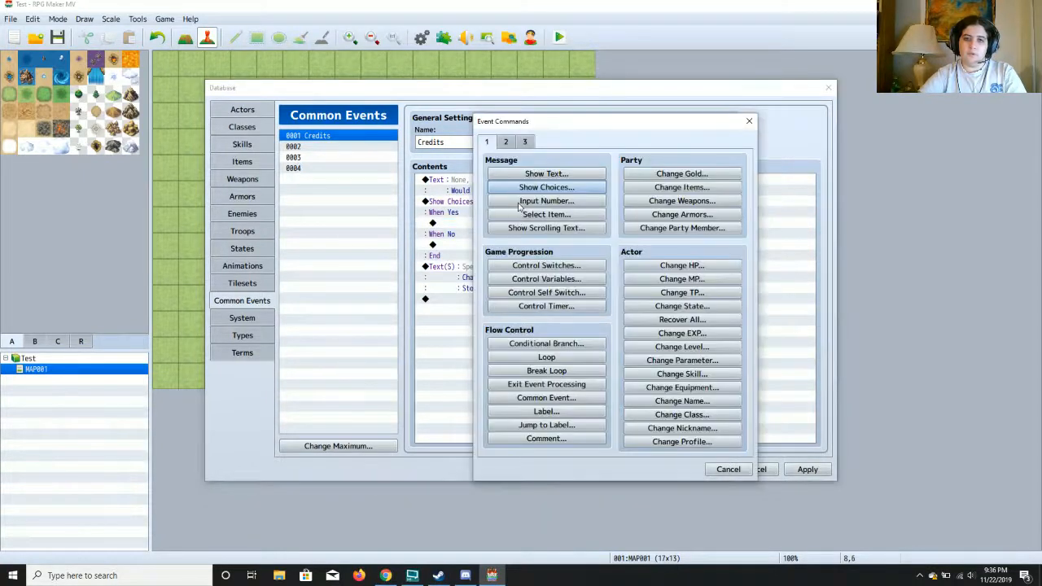
left_click(512, 141)
left_click(525, 142)
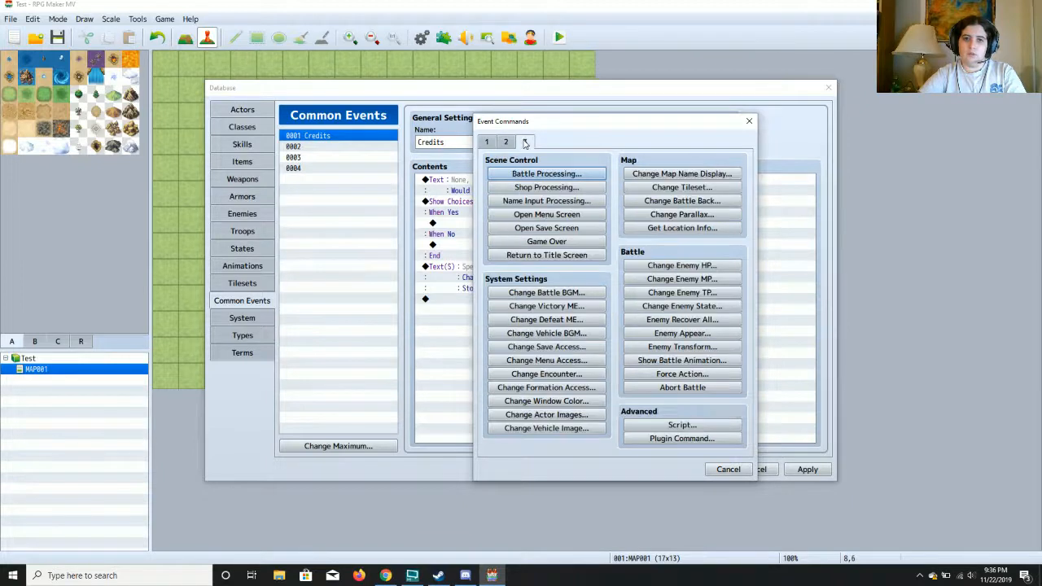
left_click(533, 228)
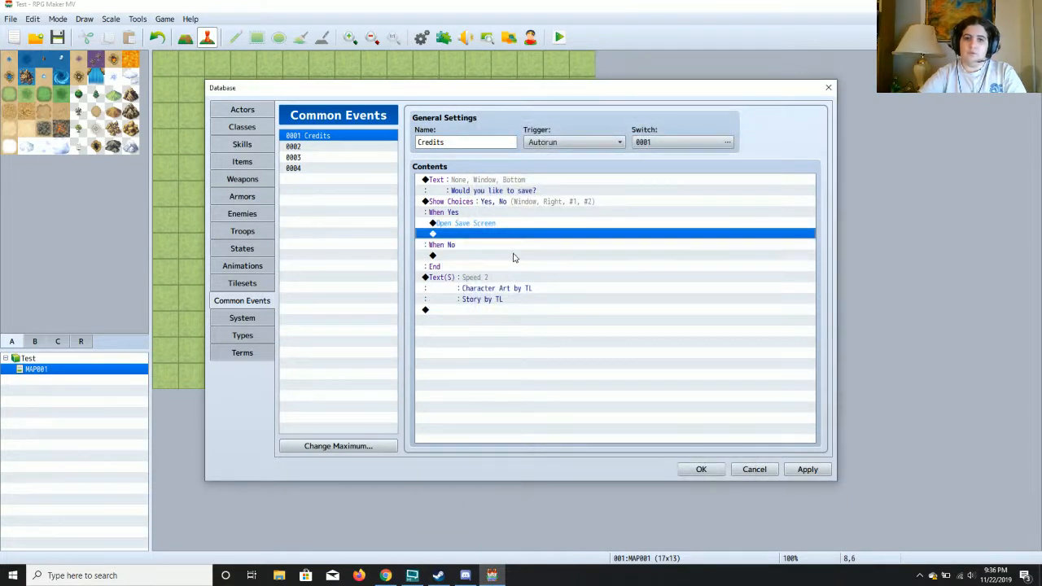
left_click(514, 256)
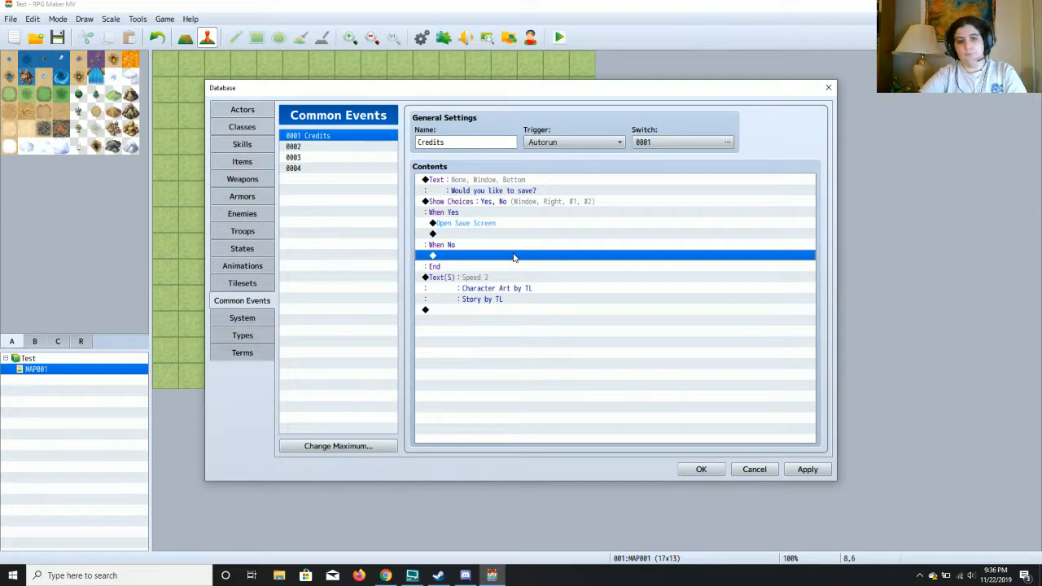
double_click(513, 255)
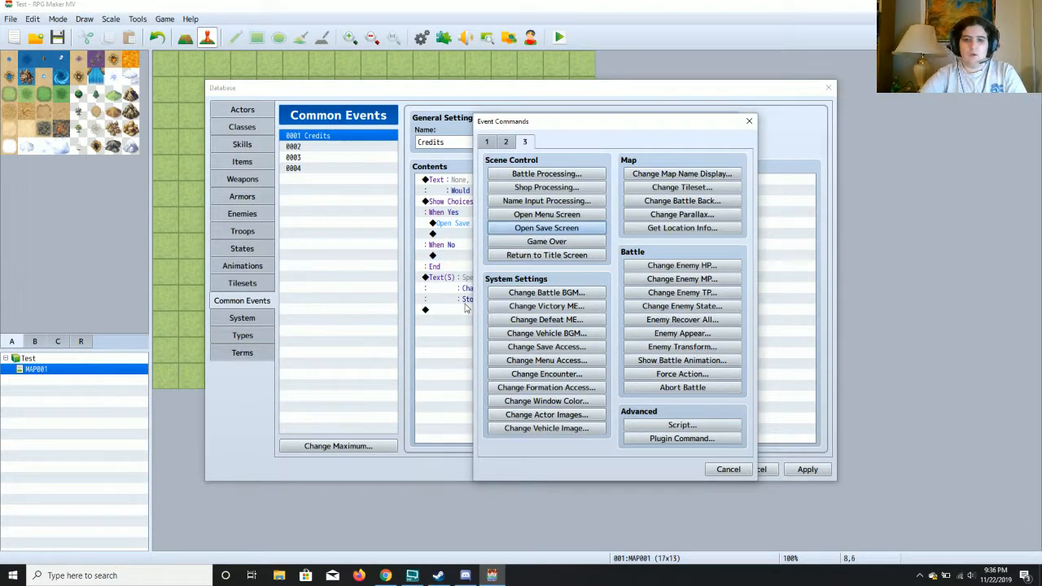
left_click(749, 124)
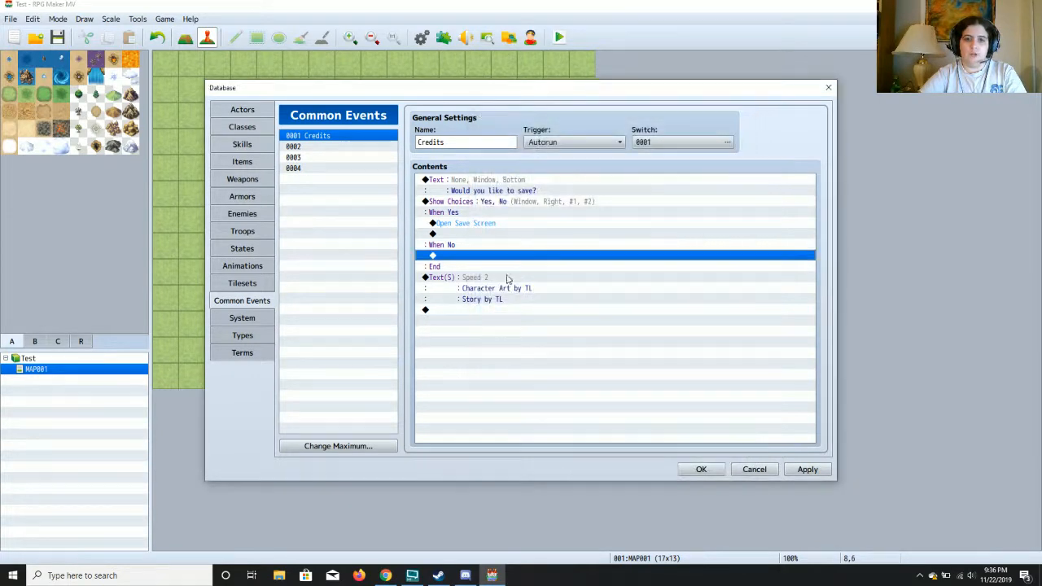
Review the choice texts, window position, default and cancel settings of the Show Choices command.
left_click(486, 203)
right_click(486, 202)
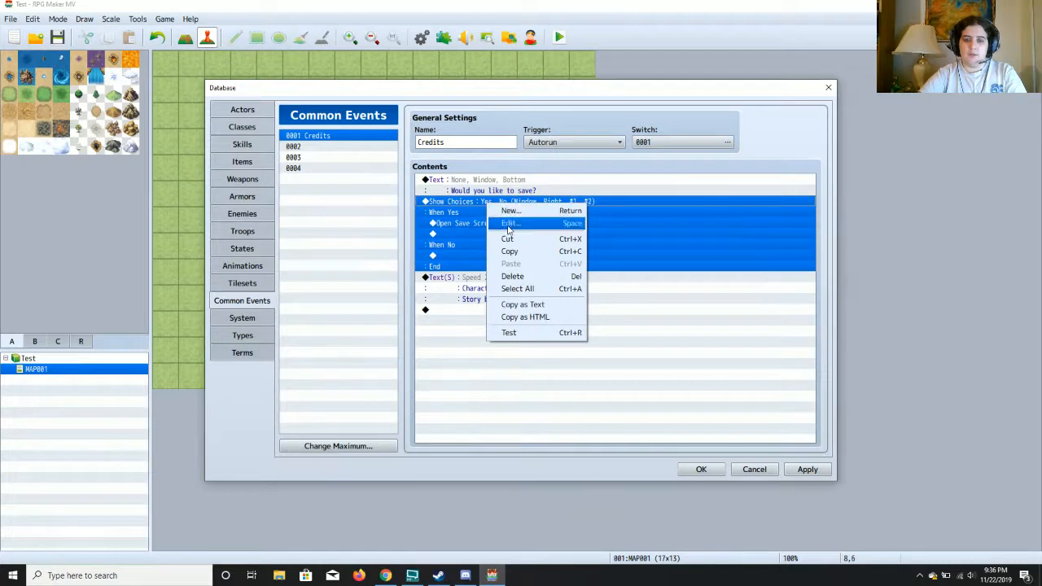
left_click(509, 224)
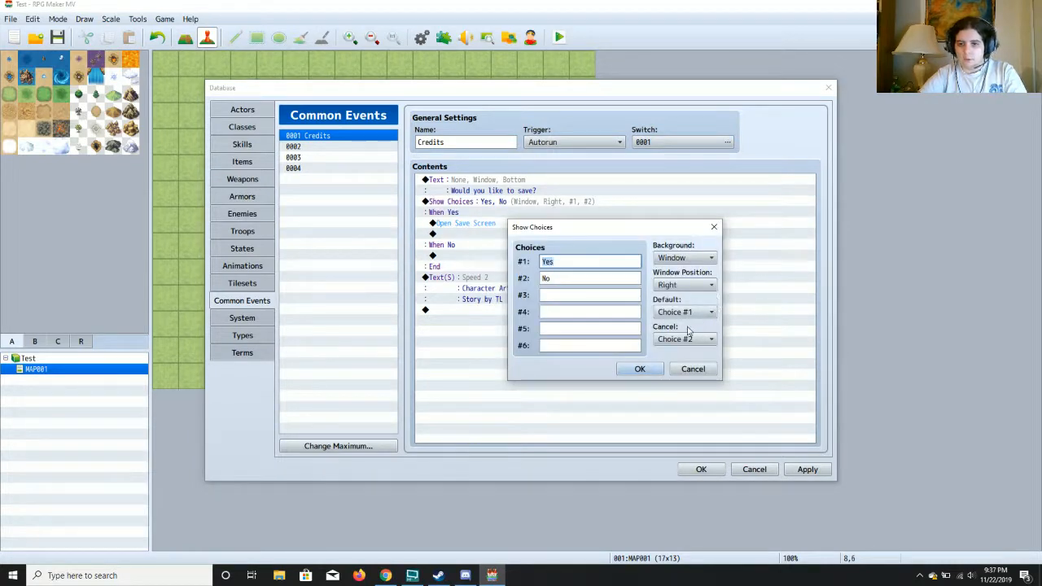
left_click(636, 371)
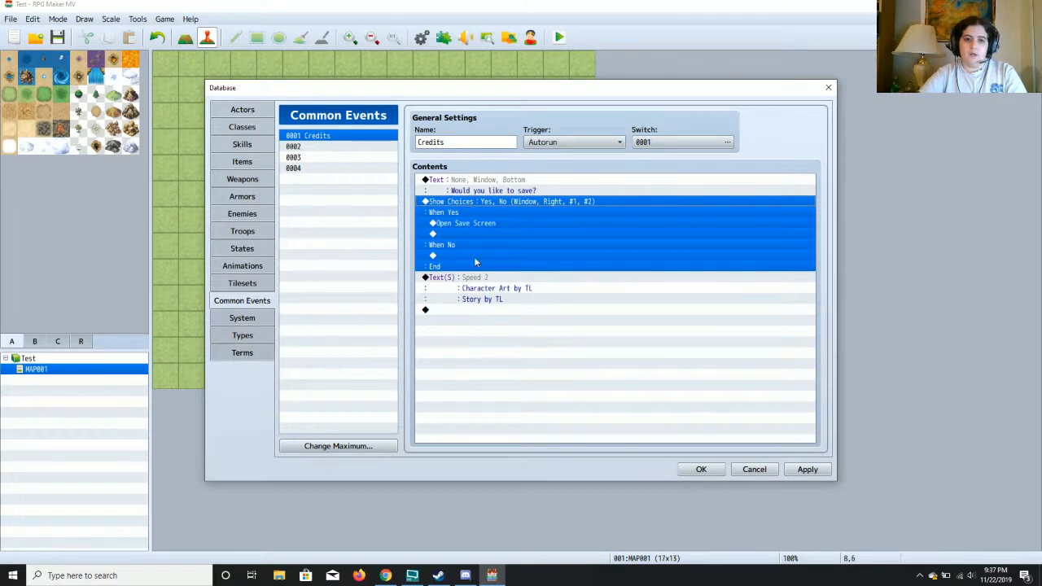
Insert a Play BGM command with Theme6 before the scrolling credits text, keeping volume 90%, pitch 100% and pan 0.
left_click(486, 279)
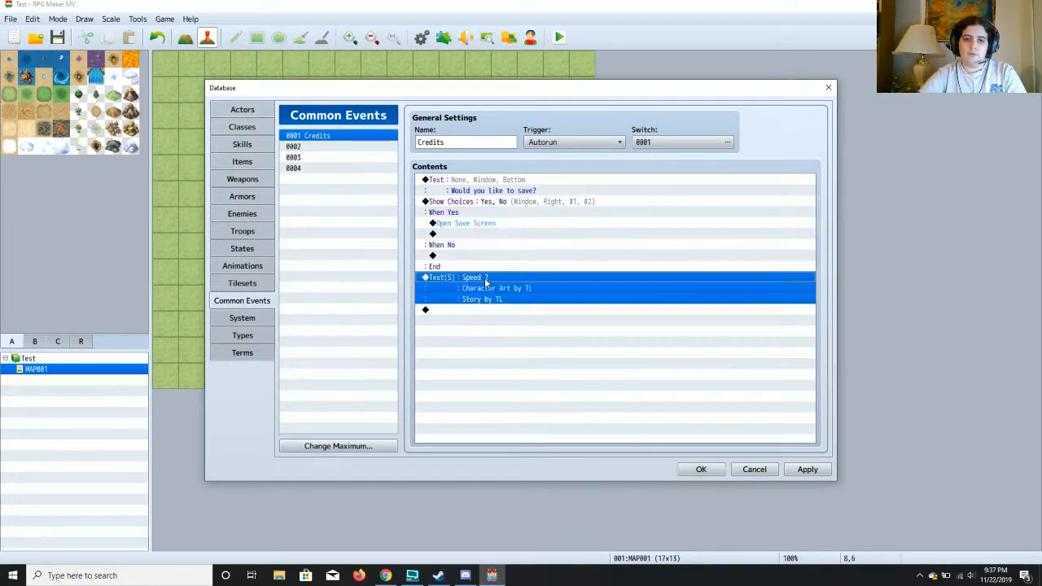
right_click(486, 279)
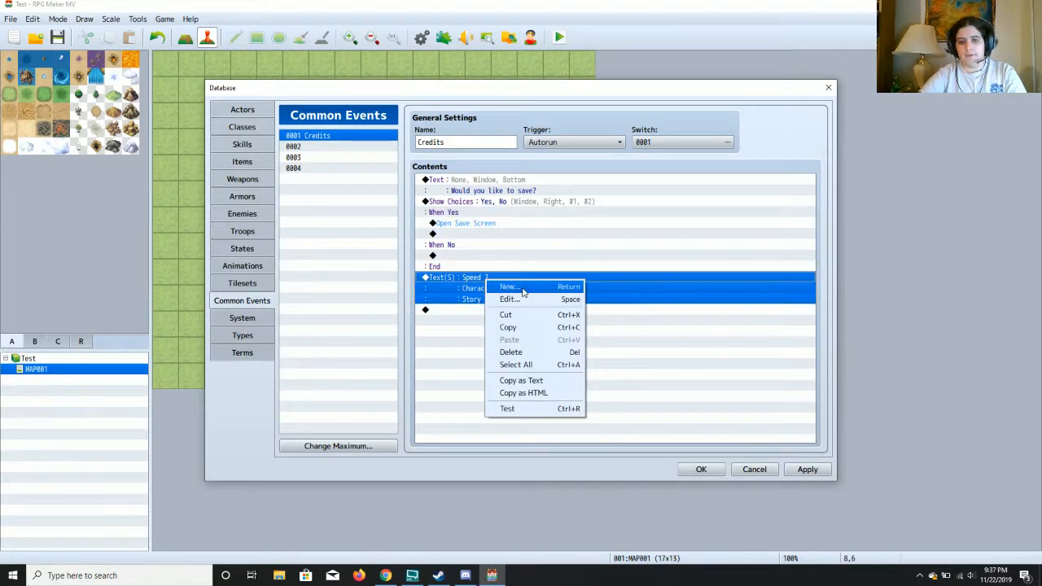
left_click(509, 286)
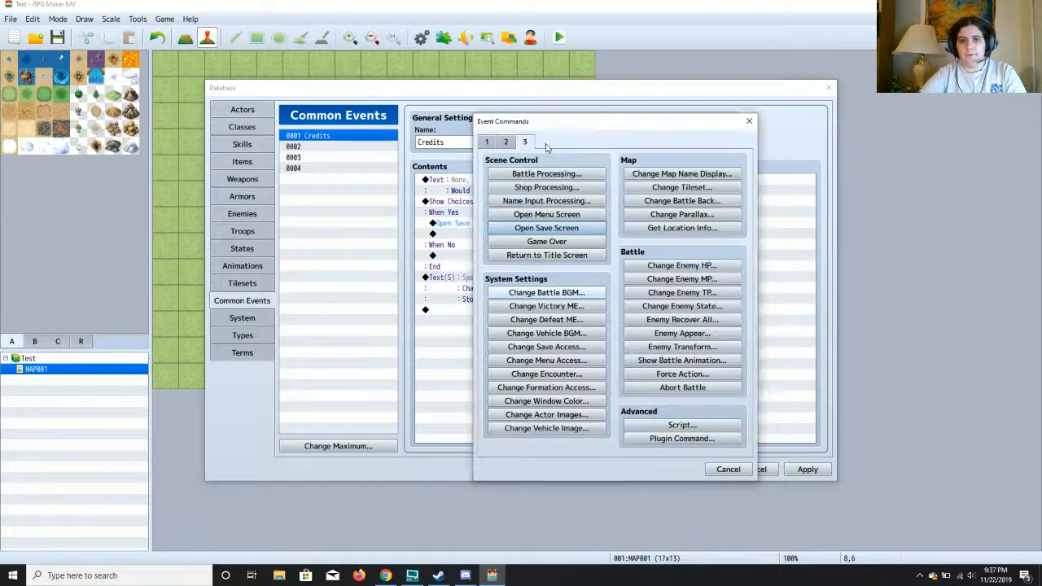
left_click(506, 142)
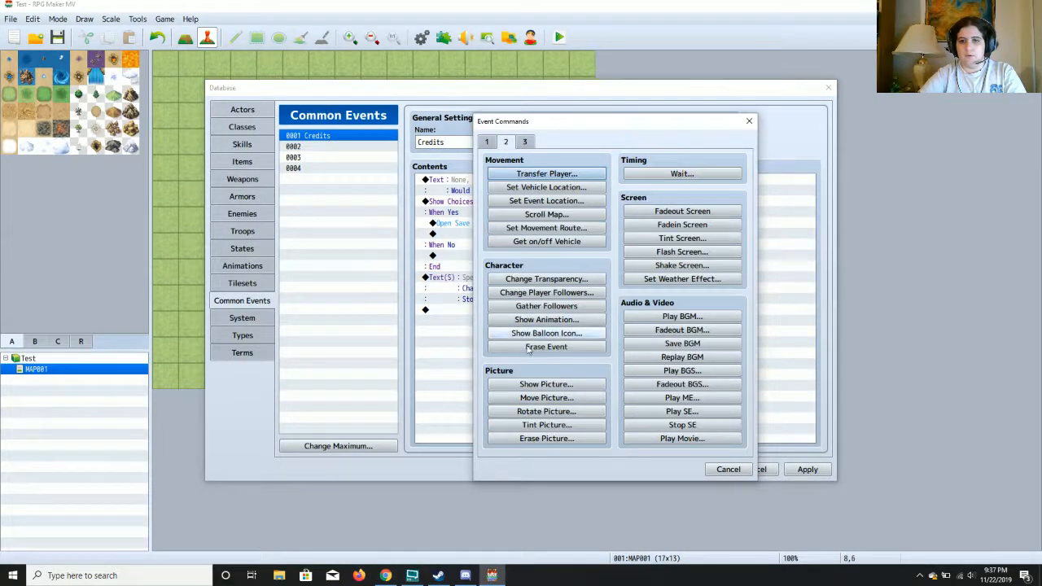
left_click(674, 317)
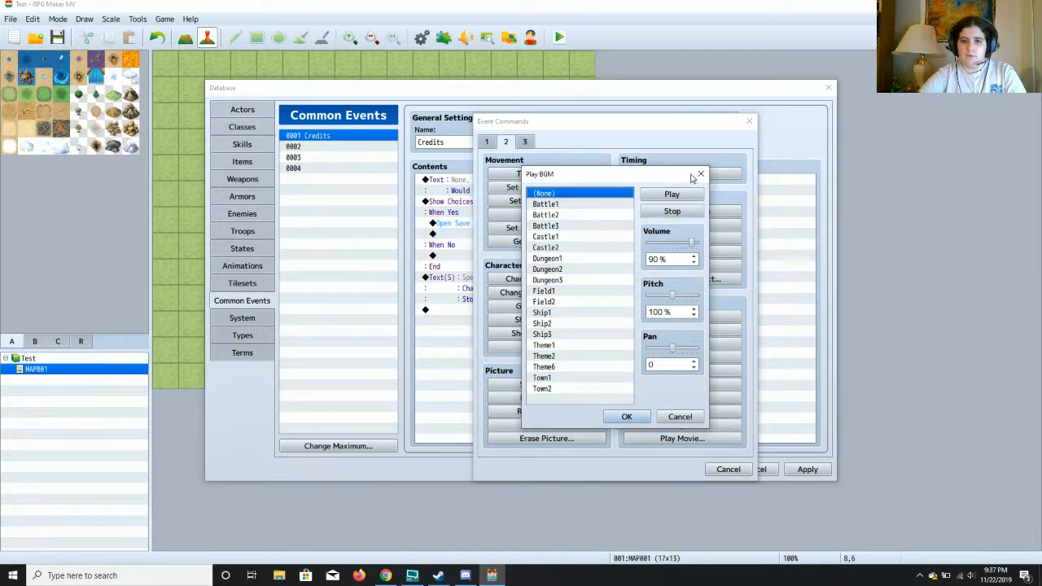
left_click(562, 367)
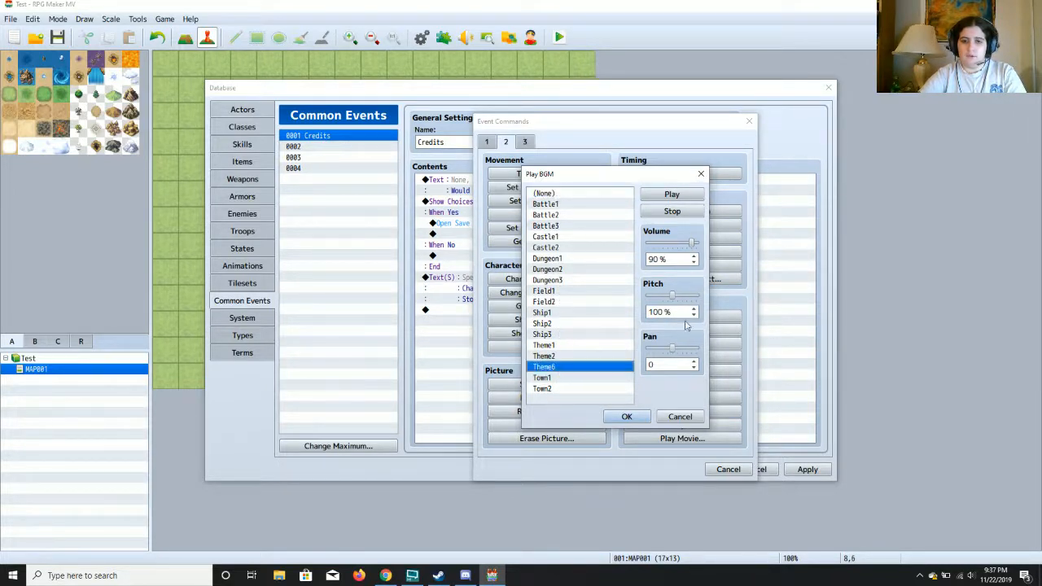
left_click(627, 416)
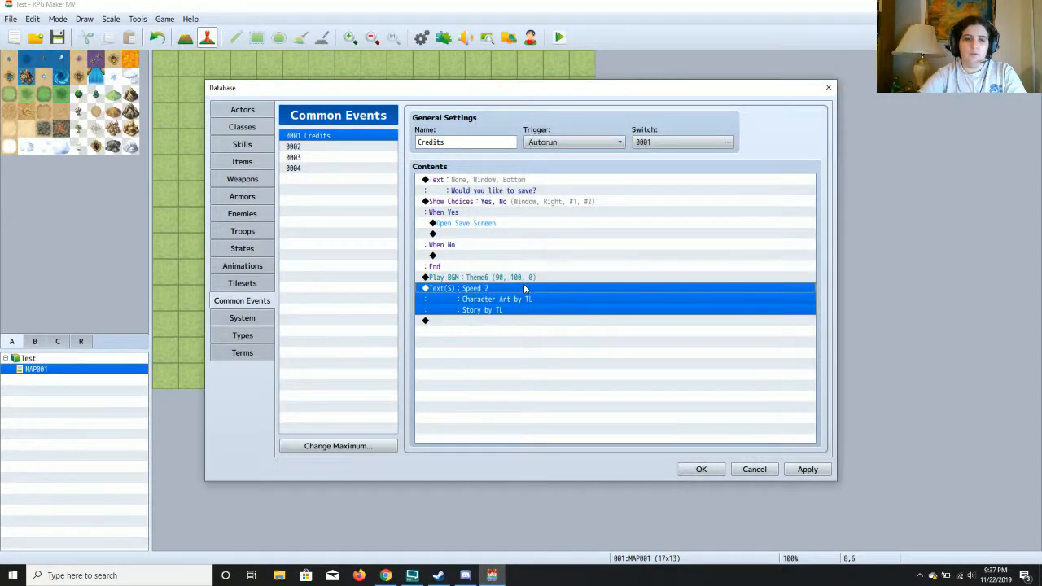
Add a Return to Title Screen command at the end of the Credits event and apply the database changes.
left_click(459, 323)
double_click(459, 323)
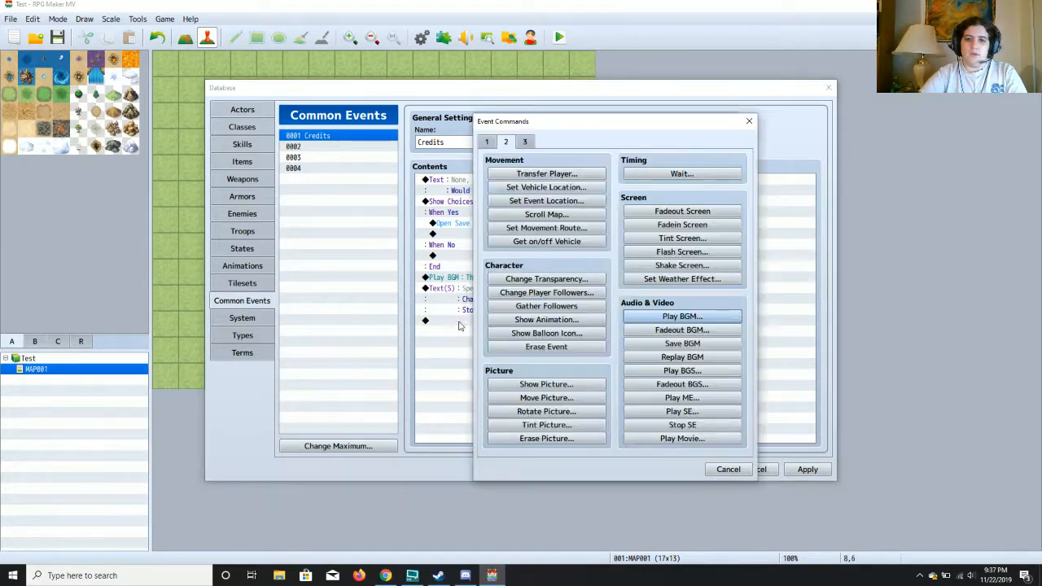
left_click(525, 142)
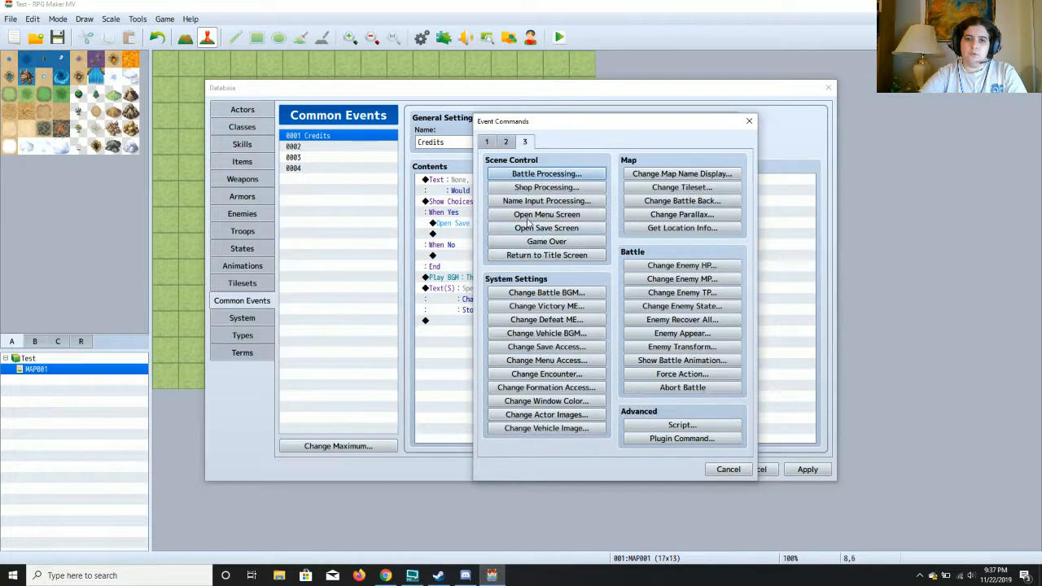
left_click(546, 254)
left_click(816, 470)
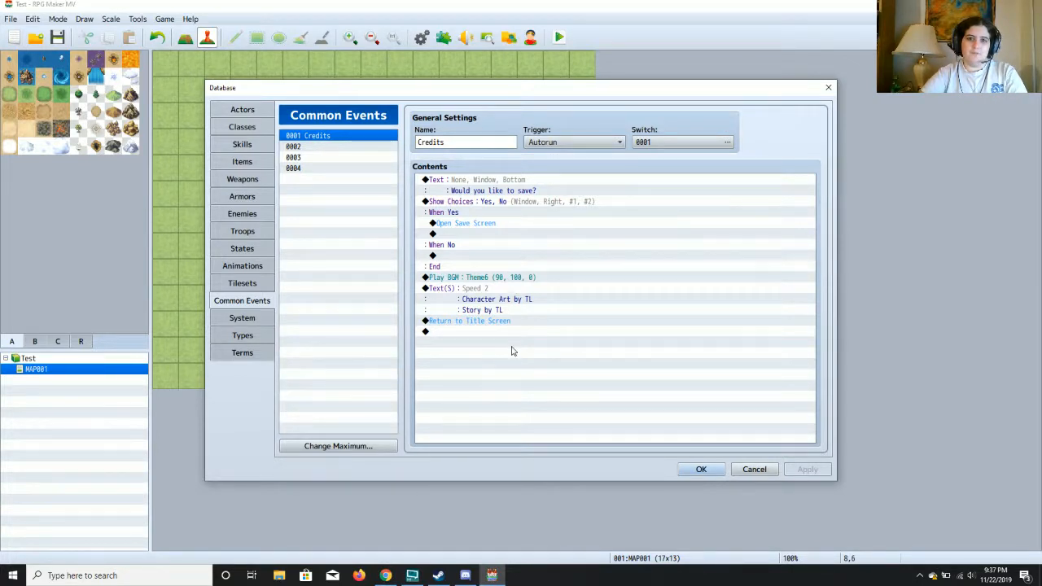
Set the maximum number of tilesets to 7 and apply the change.
left_click(240, 284)
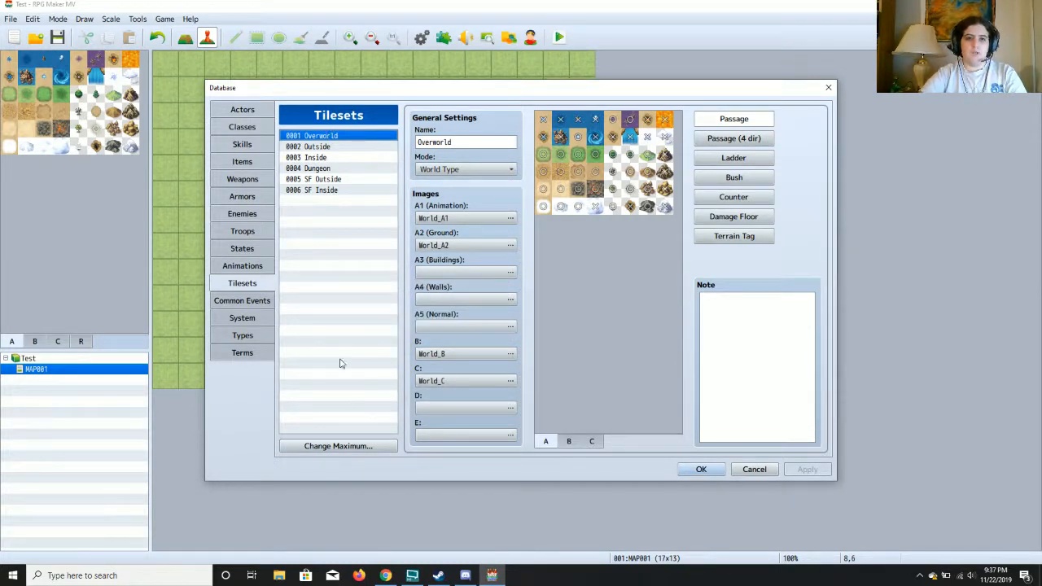
left_click(368, 446)
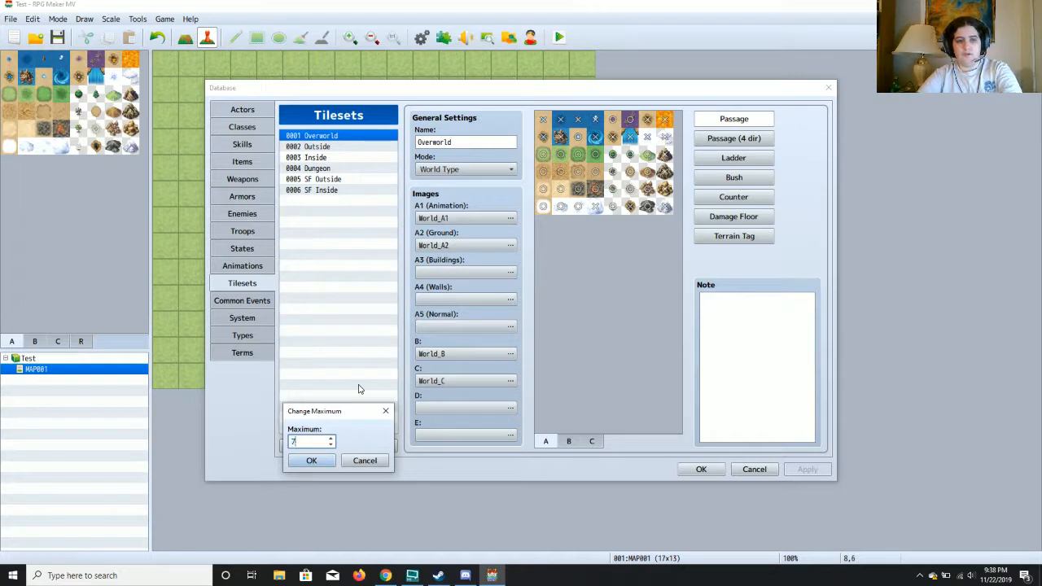
key("Return")
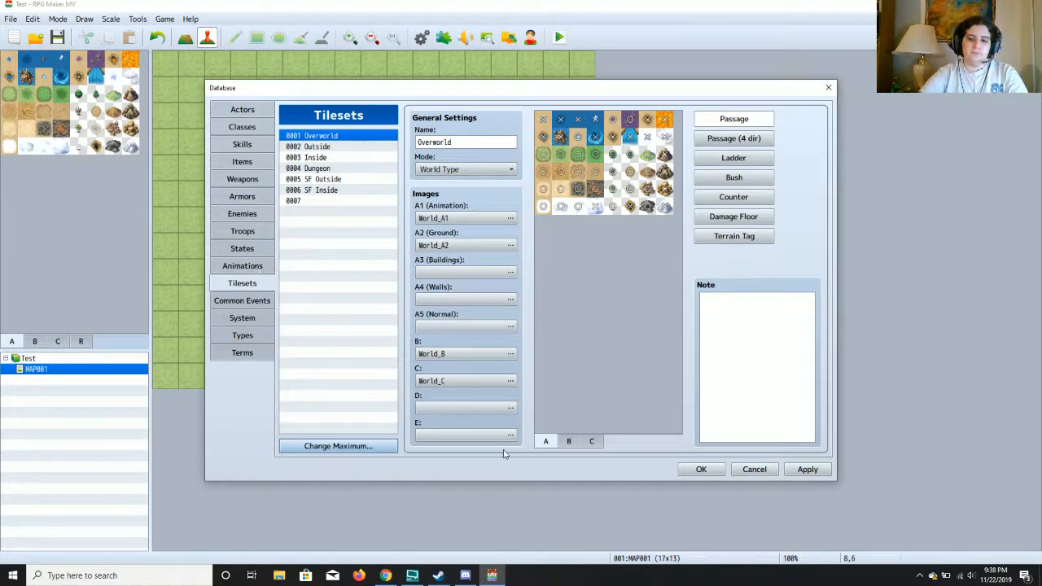
left_click(808, 469)
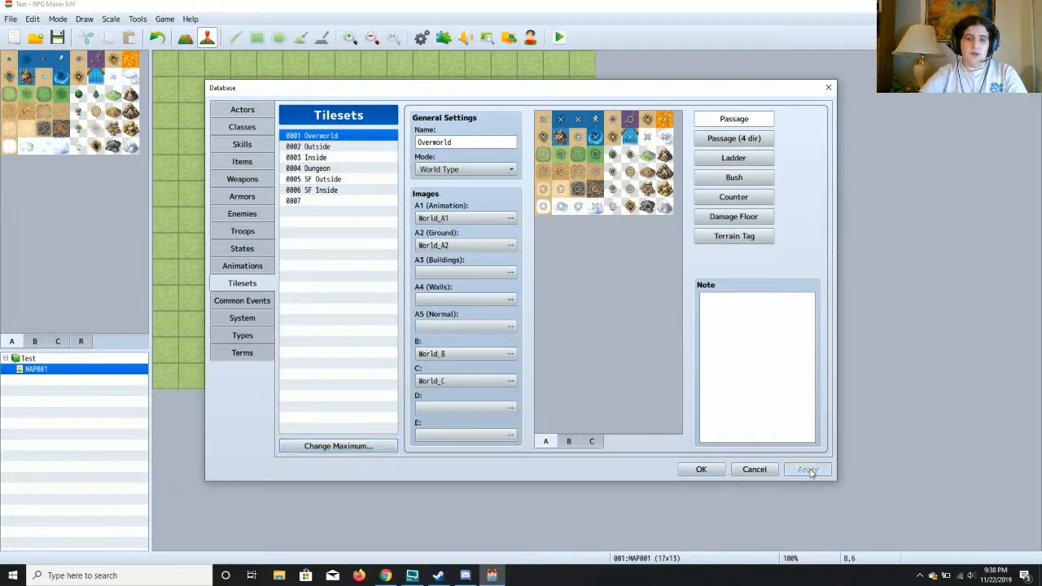
Browse the animations list and examine the Hit Special 2 and Hit Fire animations.
left_click(259, 267)
left_click_drag(395, 188, 394, 142)
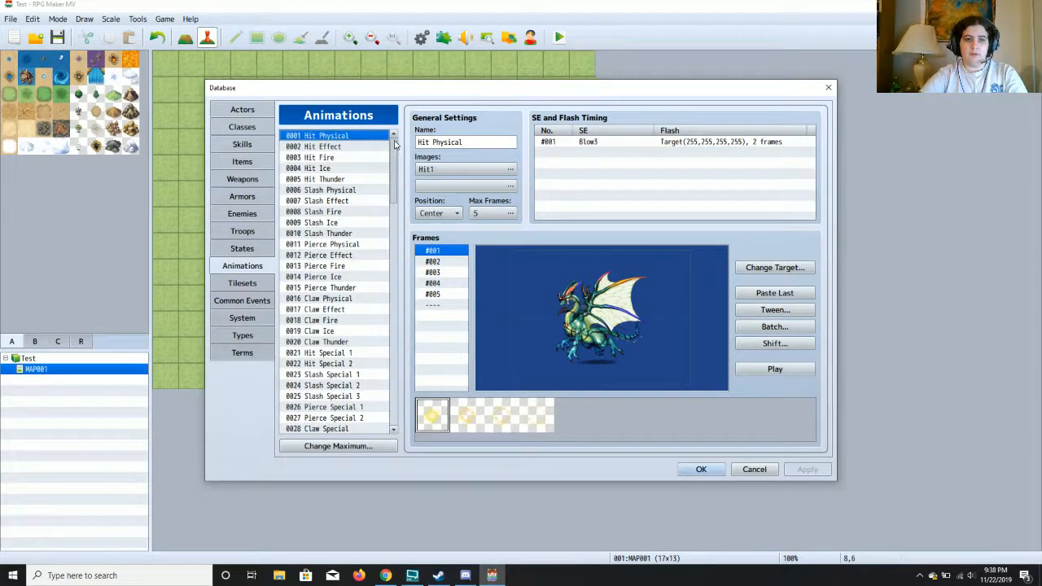
left_click(330, 223)
left_click(323, 363)
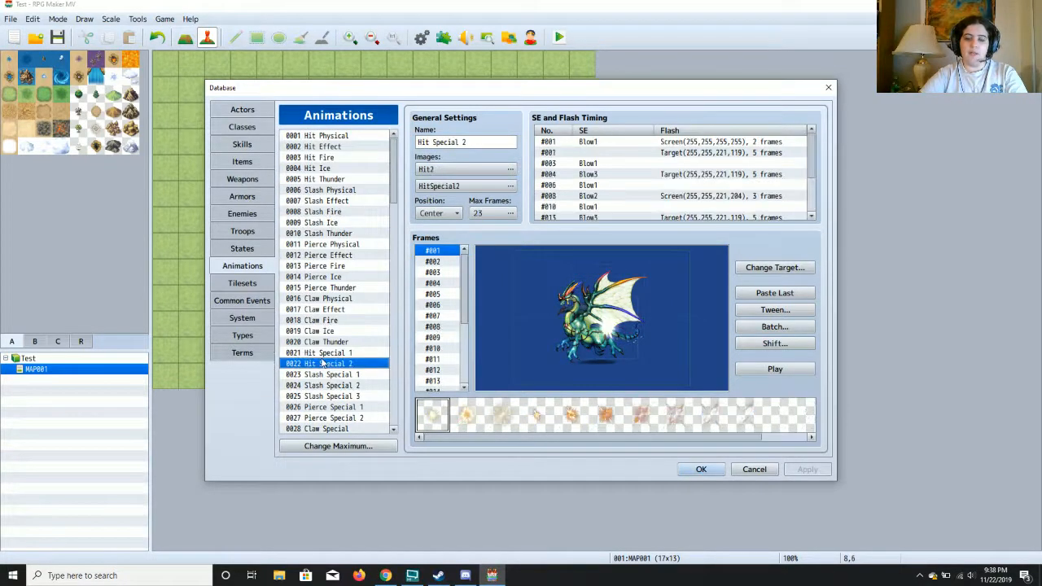
left_click(340, 158)
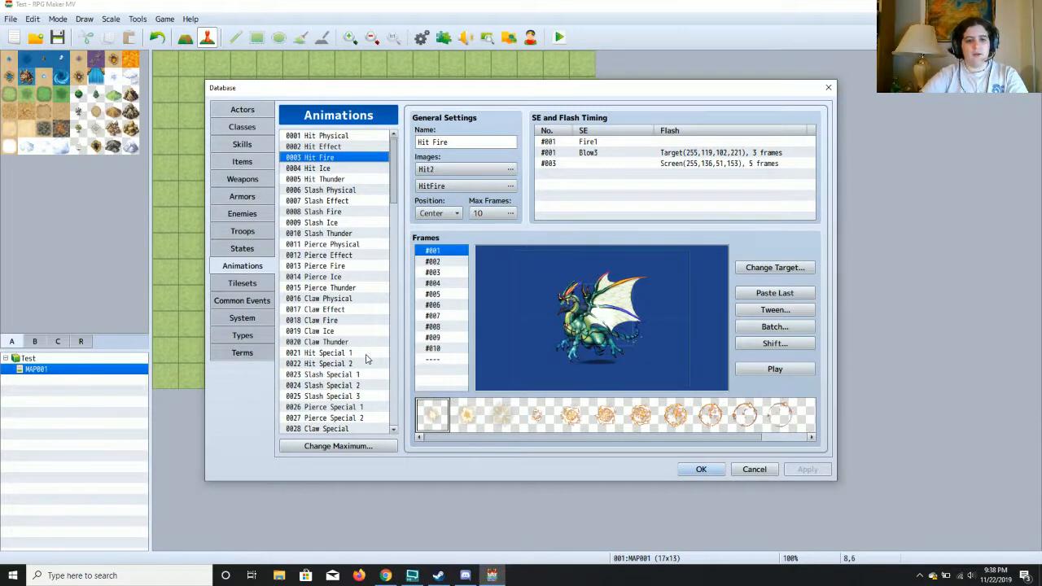
scroll(366, 359, "down", 11)
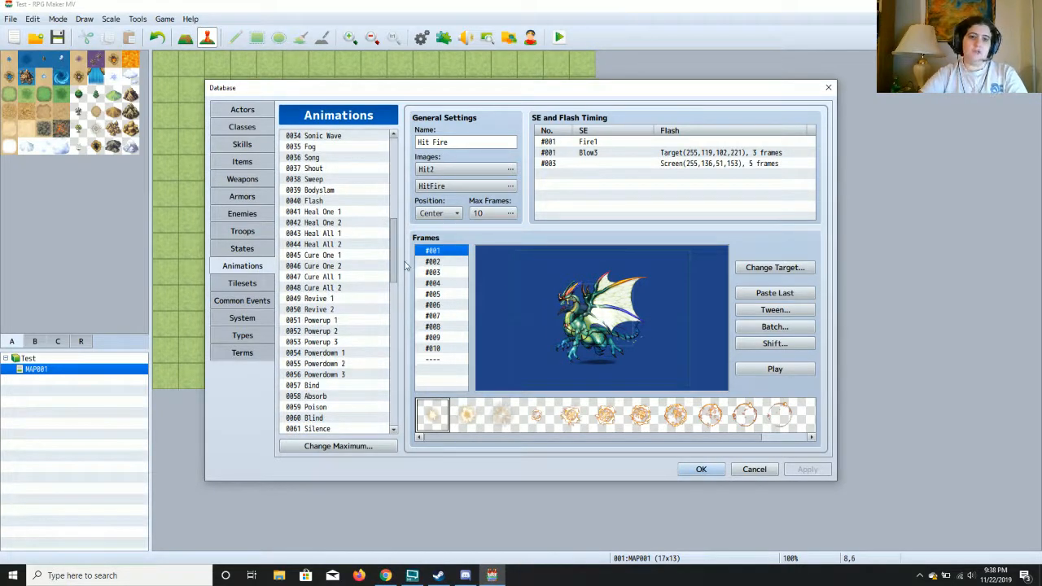
left_click_drag(394, 265, 393, 162)
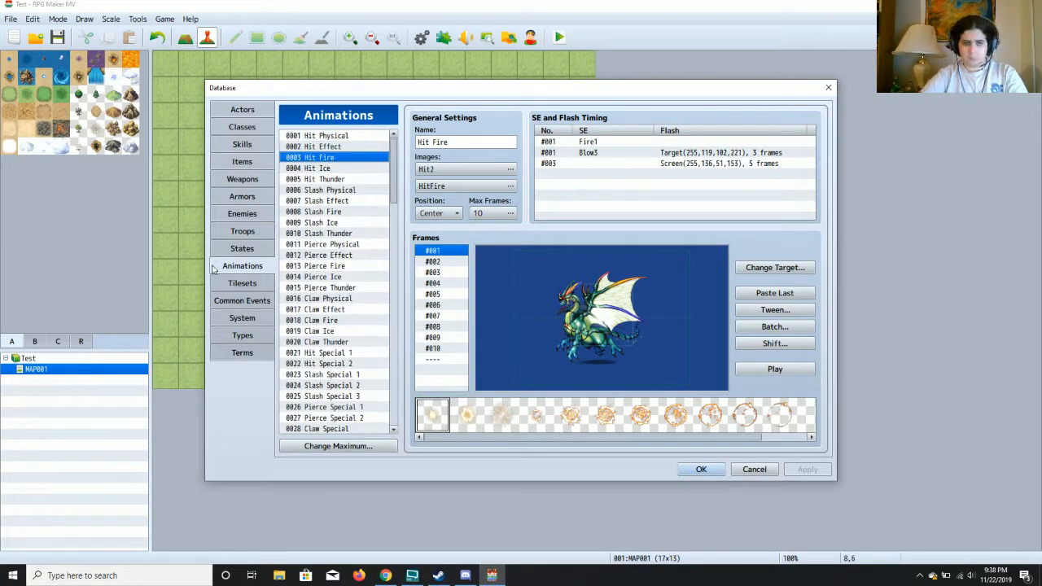
Examine the restriction, side-view motion and side-view overlay options of the Knockout state.
left_click(245, 249)
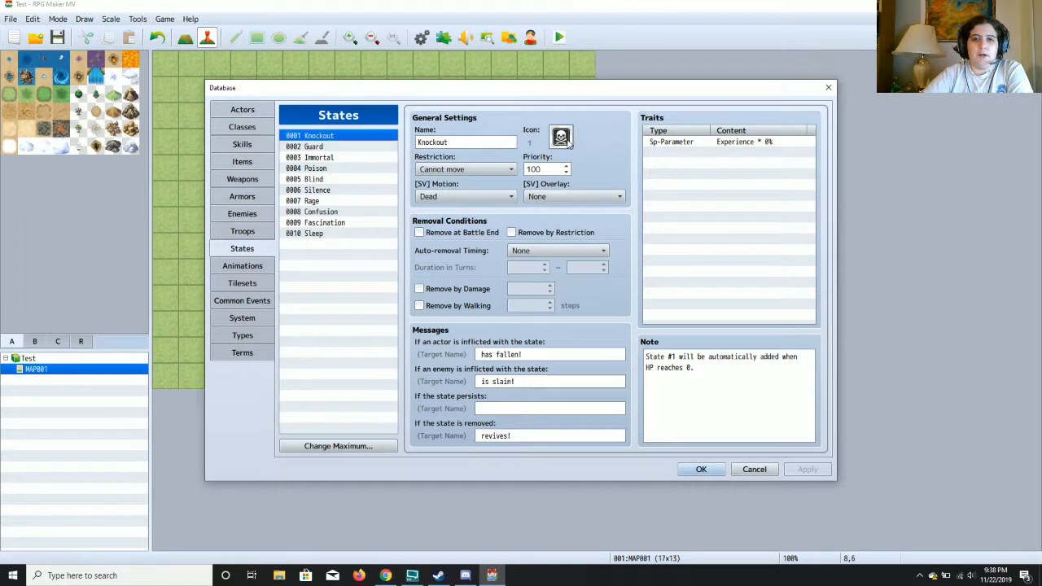
left_click(479, 170)
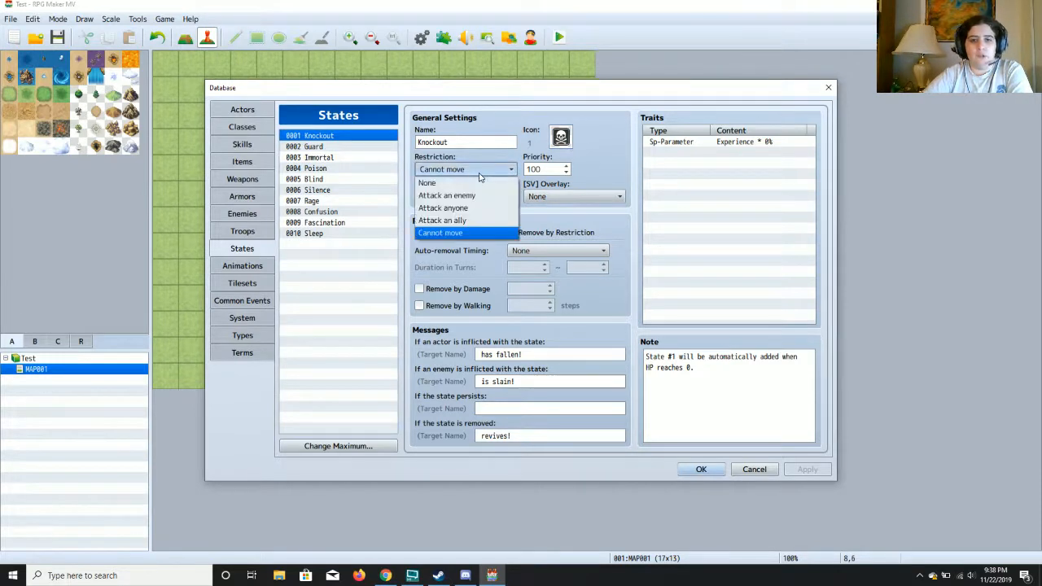
left_click(479, 173)
left_click(474, 195)
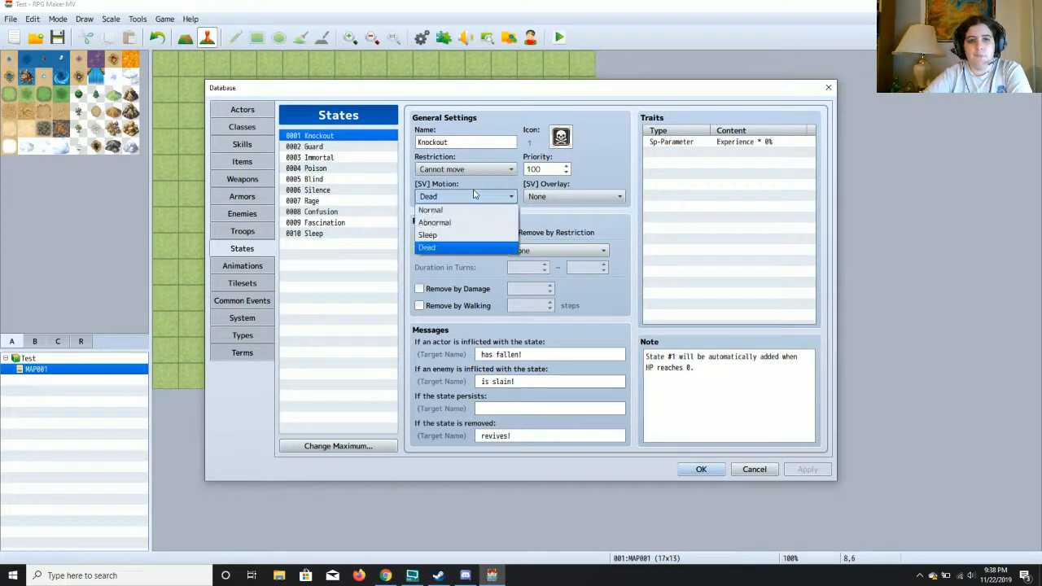
left_click(474, 195)
left_click(574, 199)
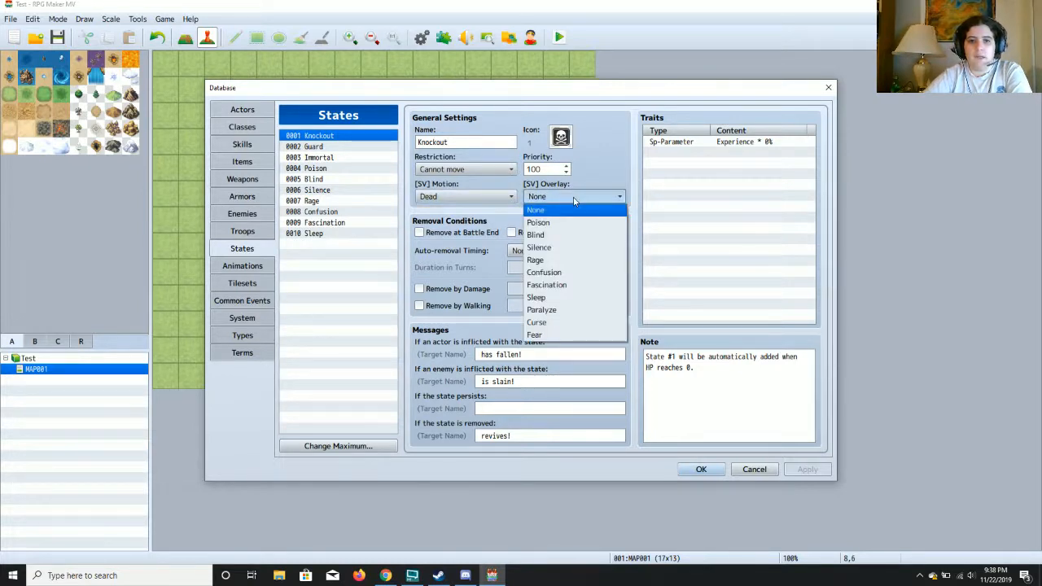
left_click(574, 201)
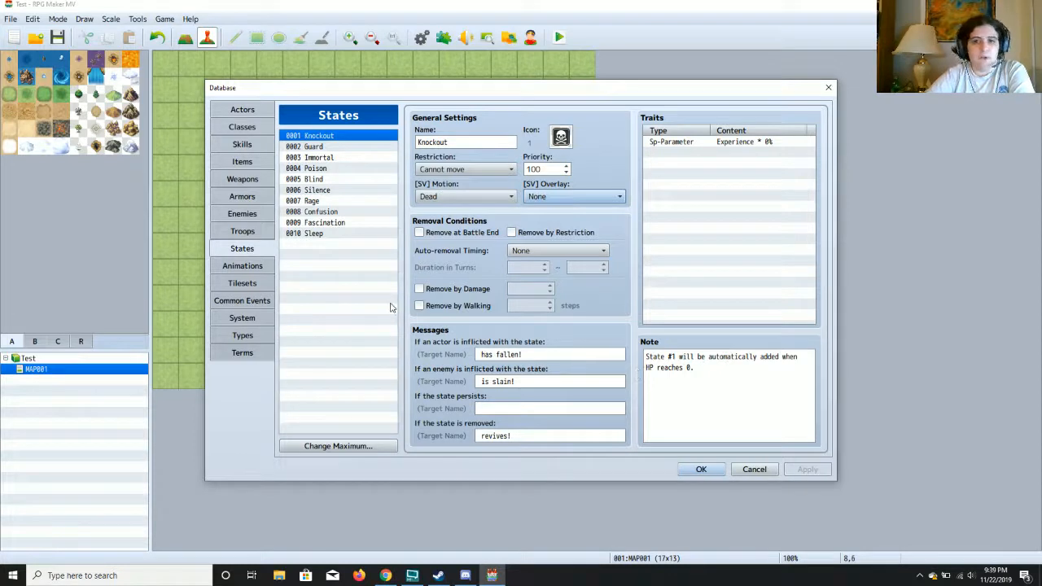
Set the maximum number of troops to 10.
left_click(254, 233)
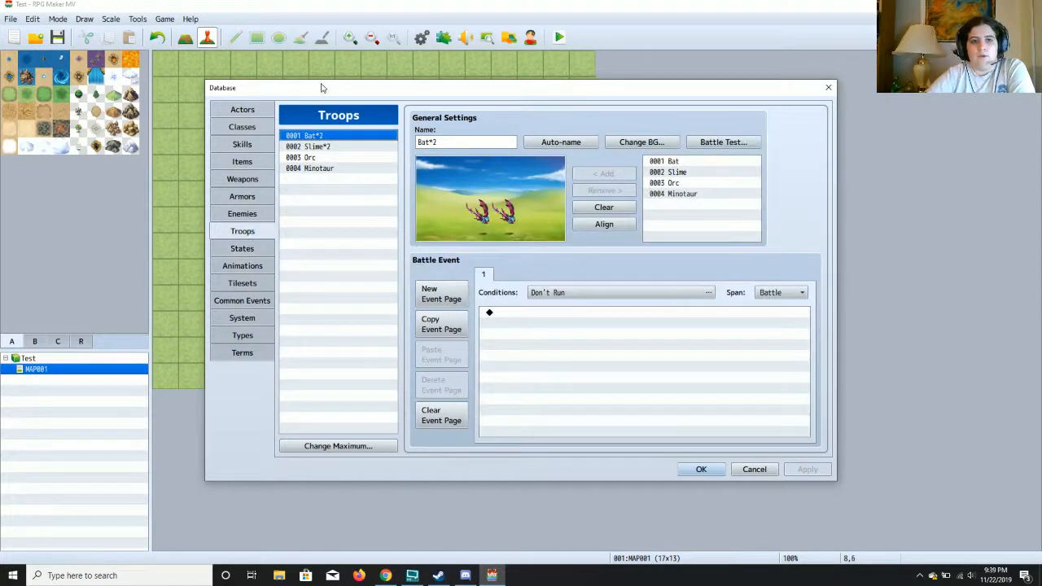
left_click(361, 446)
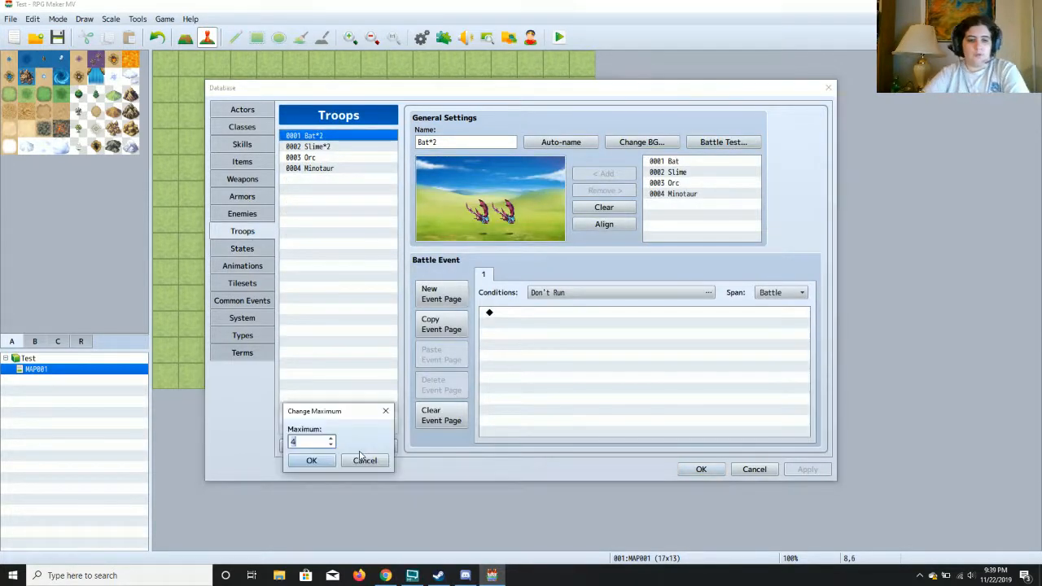
type("10")
key("Return")
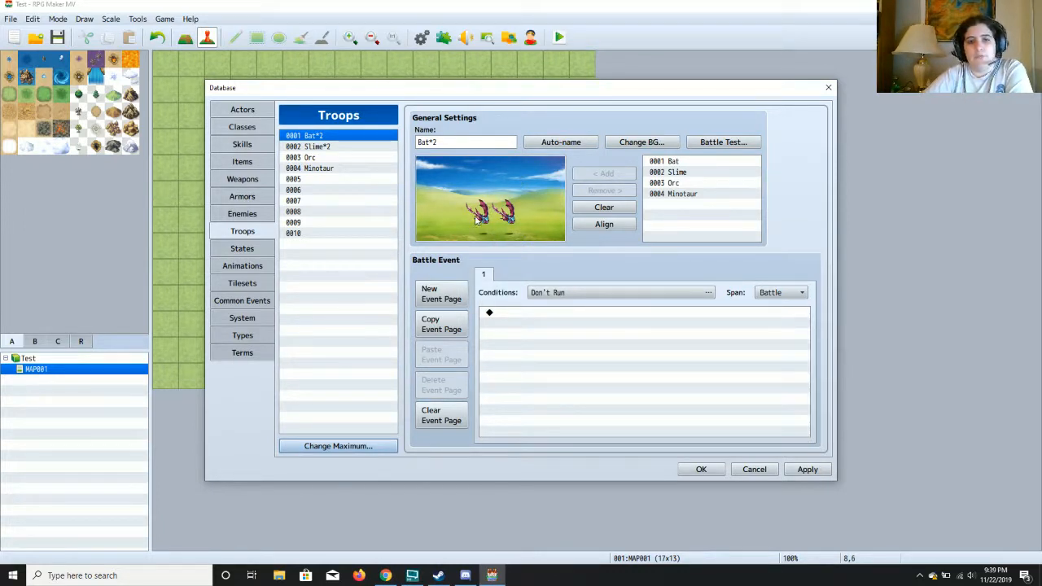
Move both bats of the Bat*2 troop to the left side of the battlefield and apply the change.
left_click_drag(484, 224, 436, 228)
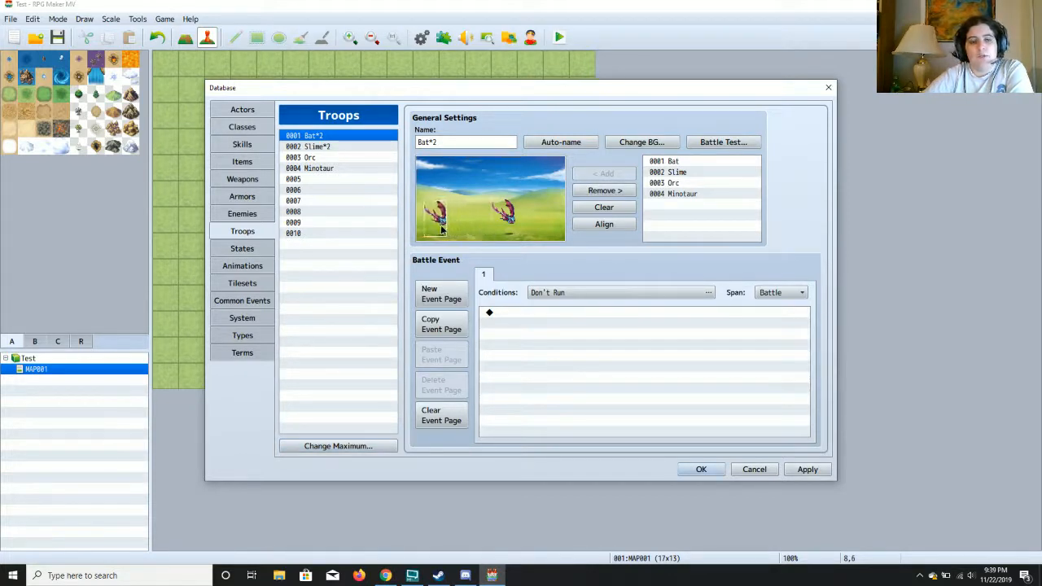
left_click(507, 220)
left_click_drag(510, 221, 451, 209)
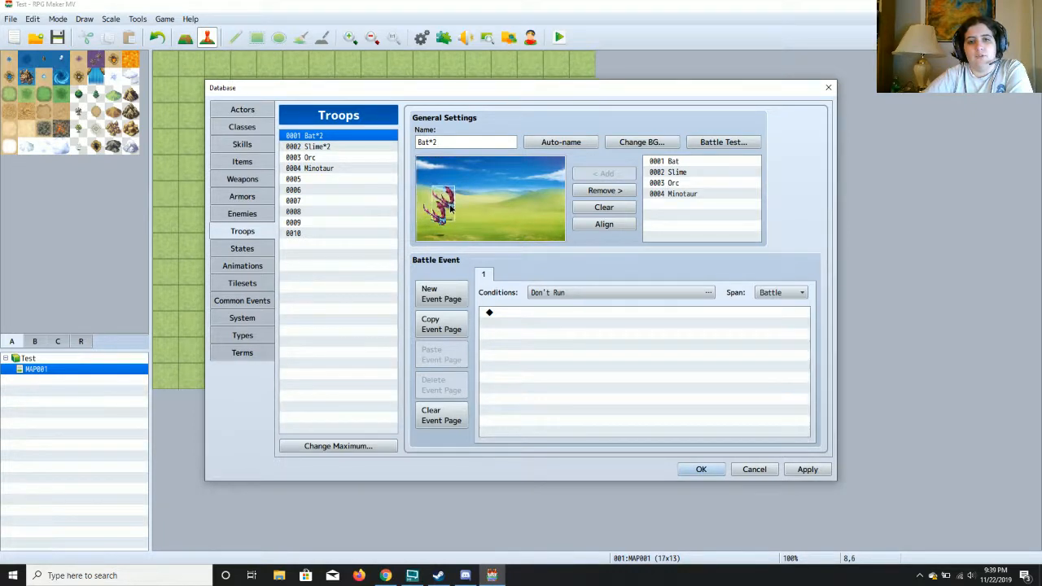
left_click(510, 228)
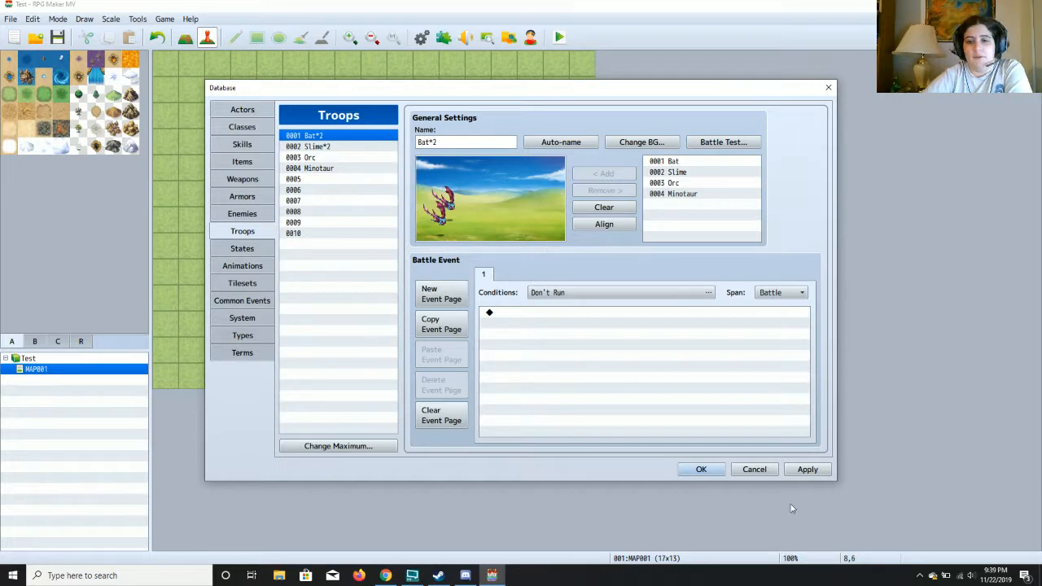
left_click(806, 470)
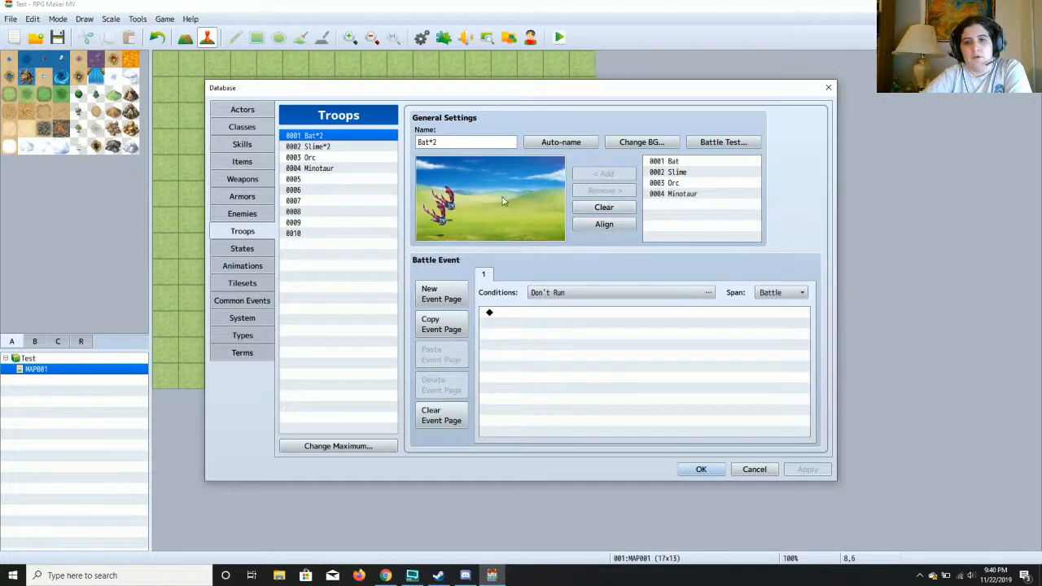
Align the Bat*2 troop's enemies, reposition both bats diagonally near the battlefield's left edge, and apply the change.
left_click(604, 225)
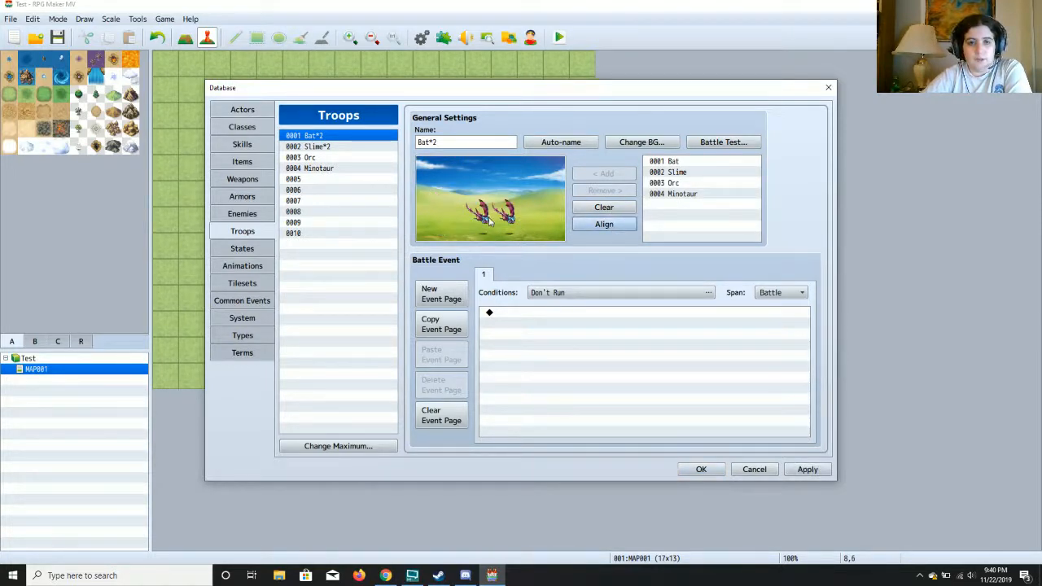
left_click_drag(491, 226, 439, 230)
left_click_drag(514, 221, 453, 214)
left_click(825, 470)
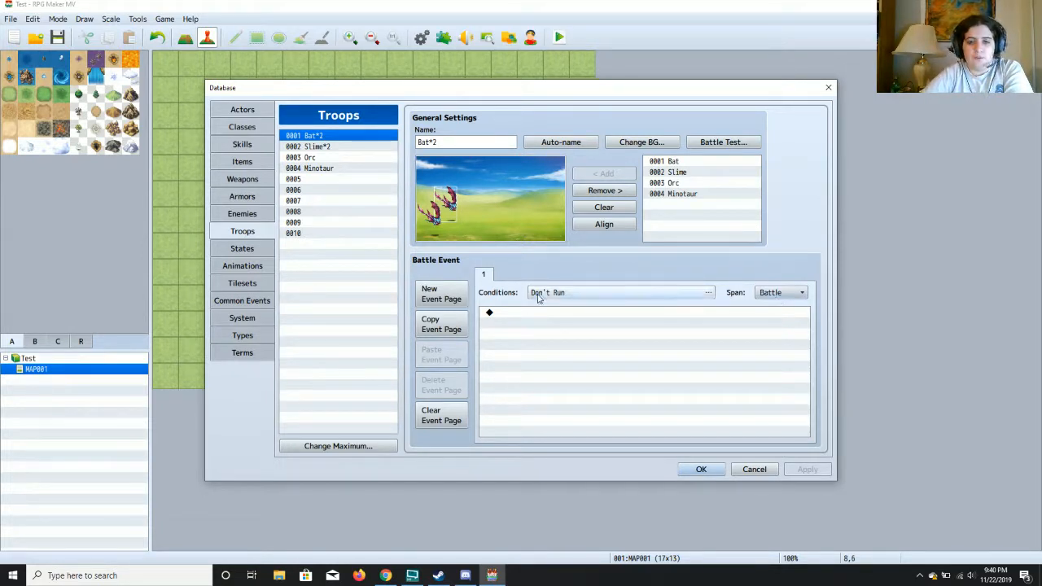
Examine the available conditions and span options of the Bat*2 troop's battle event.
left_click(708, 292)
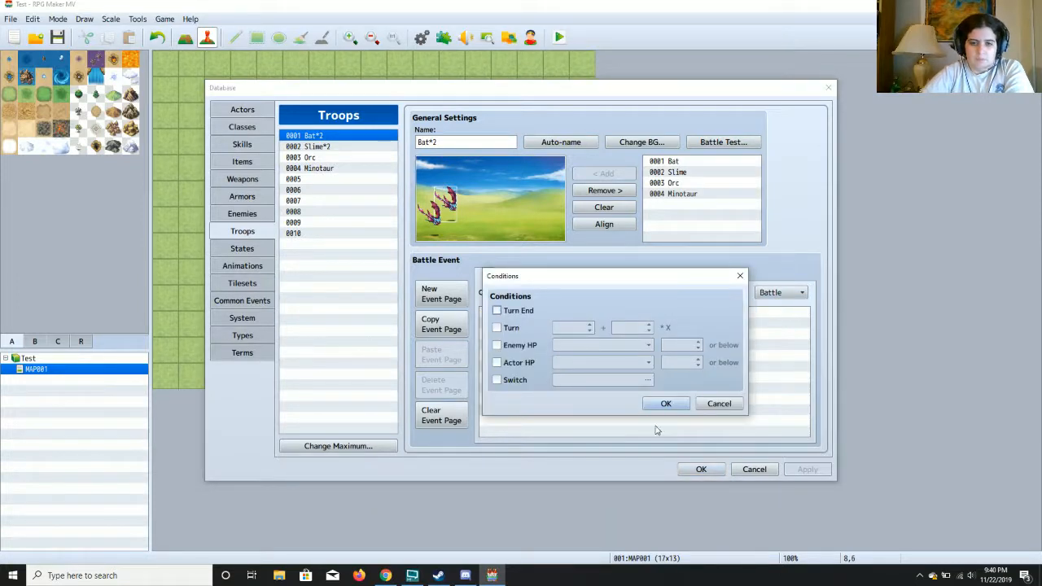
left_click(740, 276)
left_click(803, 293)
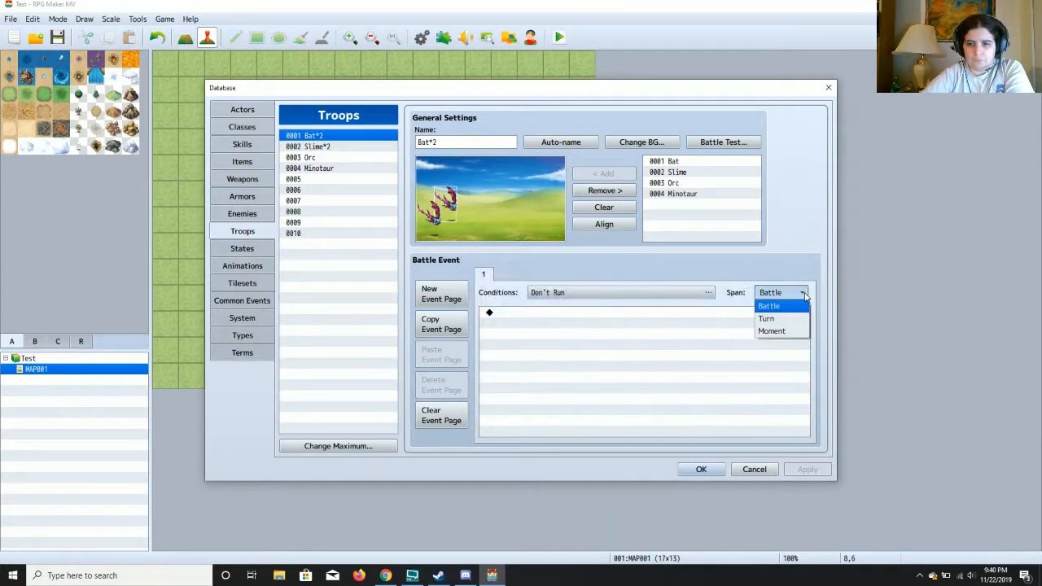
left_click(804, 295)
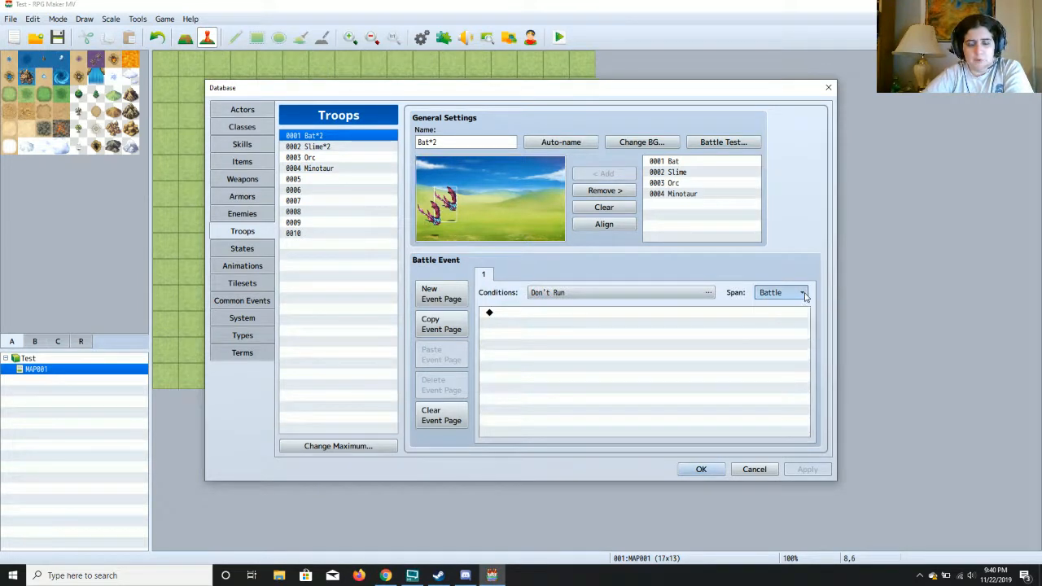
Set the maximum number of enemies to 6 and apply the change.
left_click(254, 213)
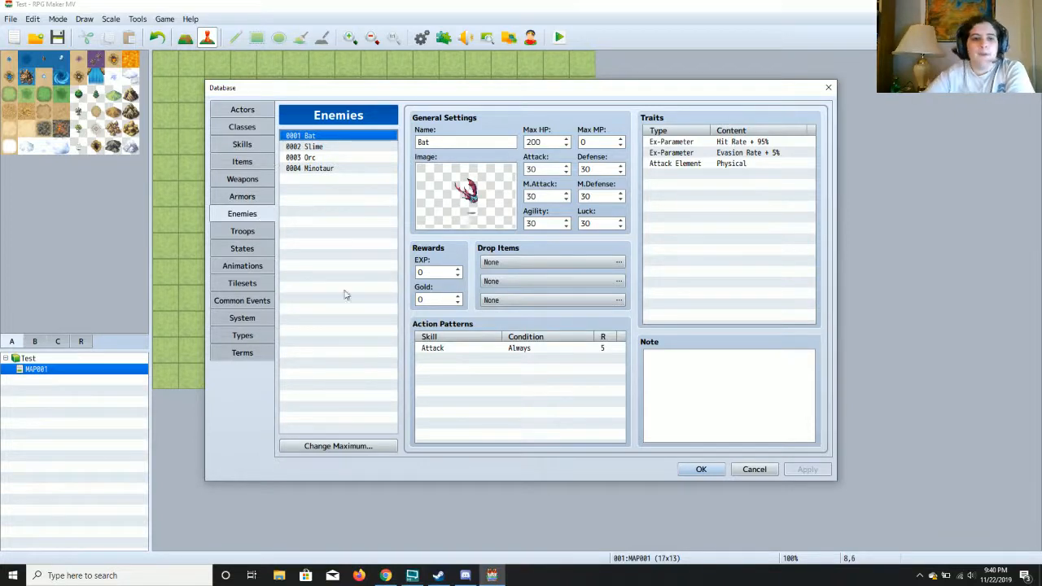
left_click(333, 446)
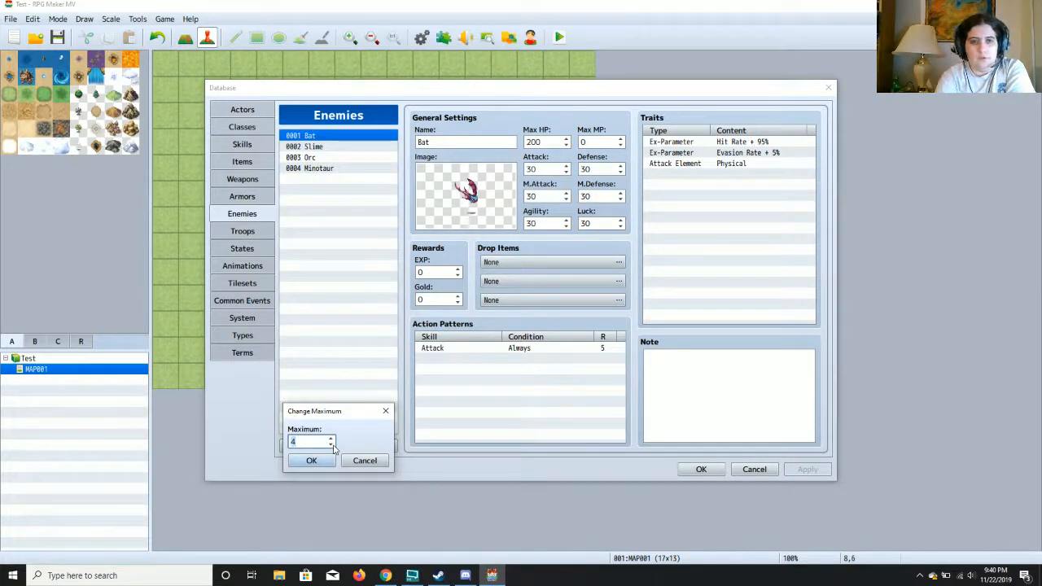
key("Return")
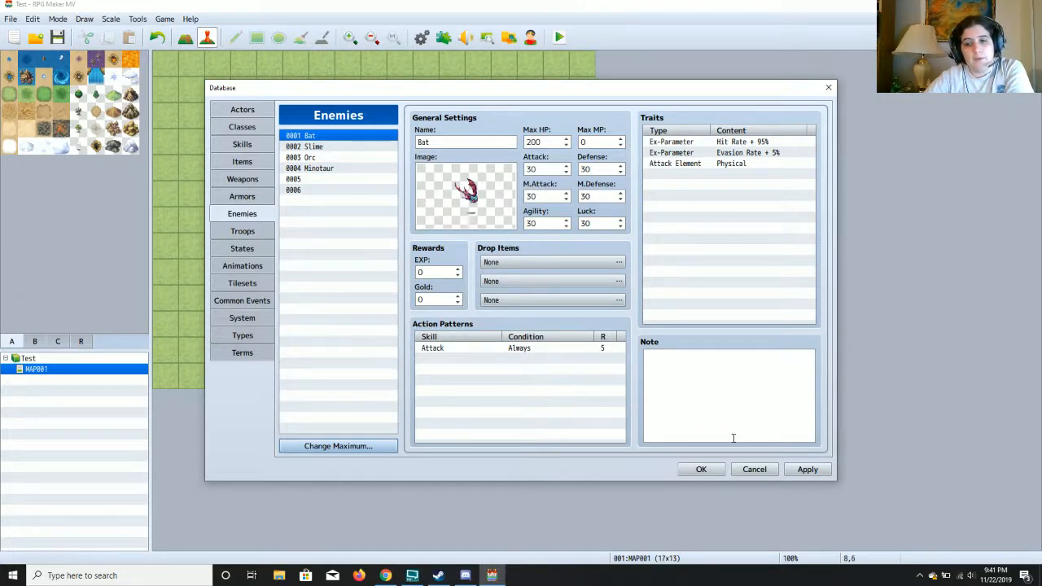
left_click(811, 472)
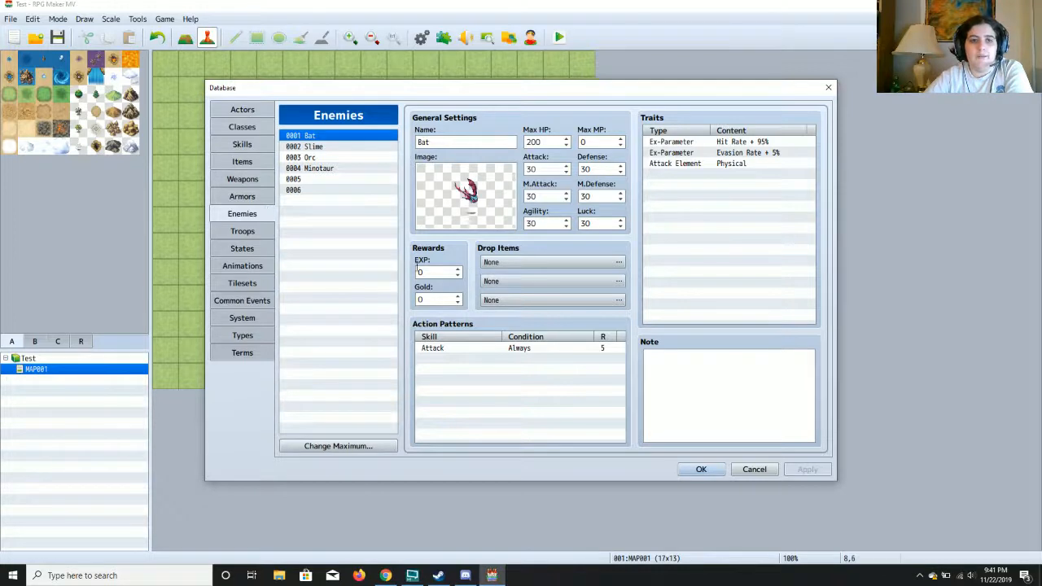
Set the maximum number of armors to 10 and apply the change.
left_click(236, 197)
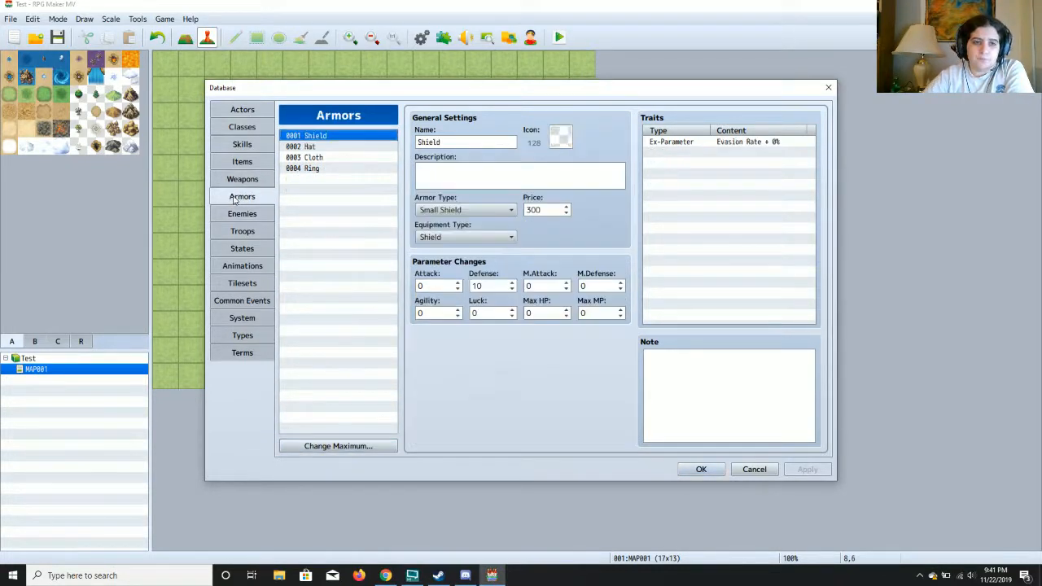
left_click(361, 448)
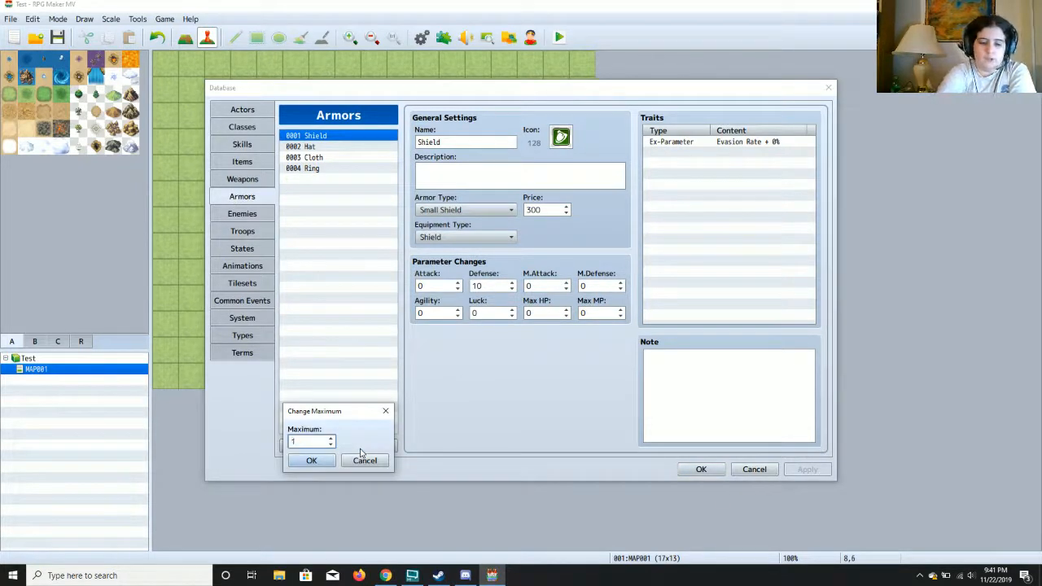
type("10")
key("Return")
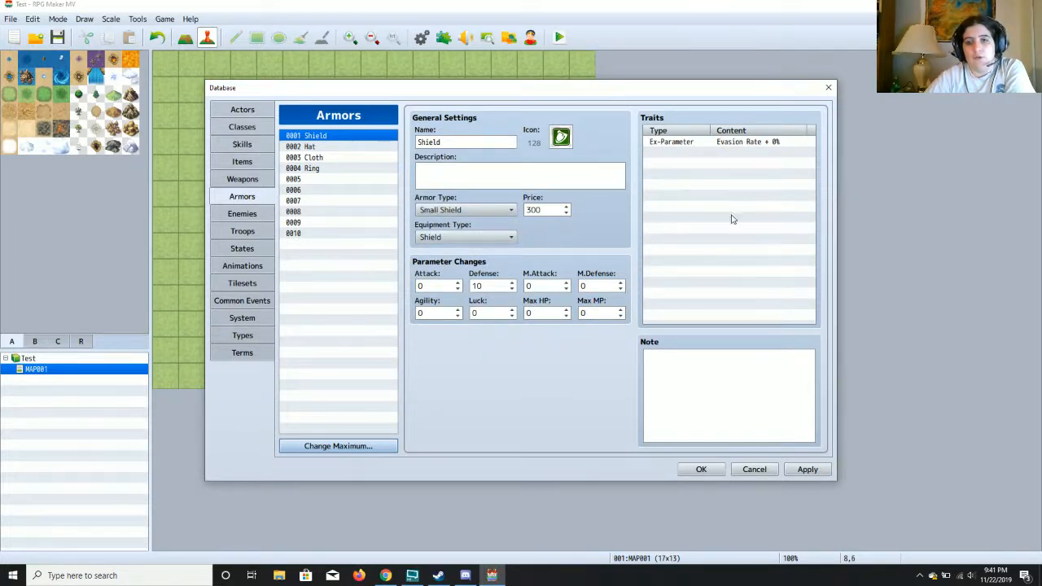
left_click(825, 469)
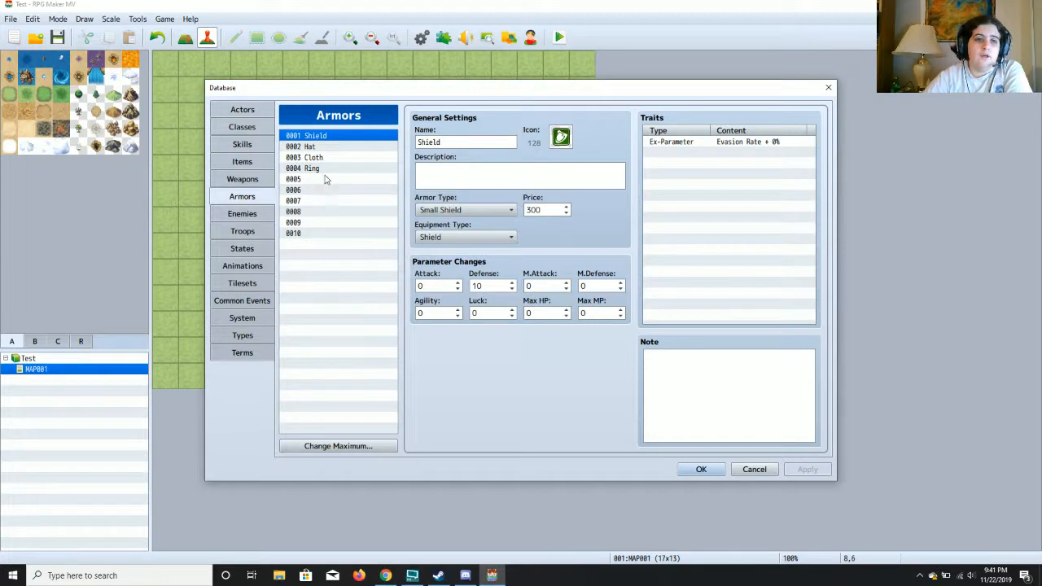
Set the maximum number of weapons to 6 and apply the change.
left_click(261, 178)
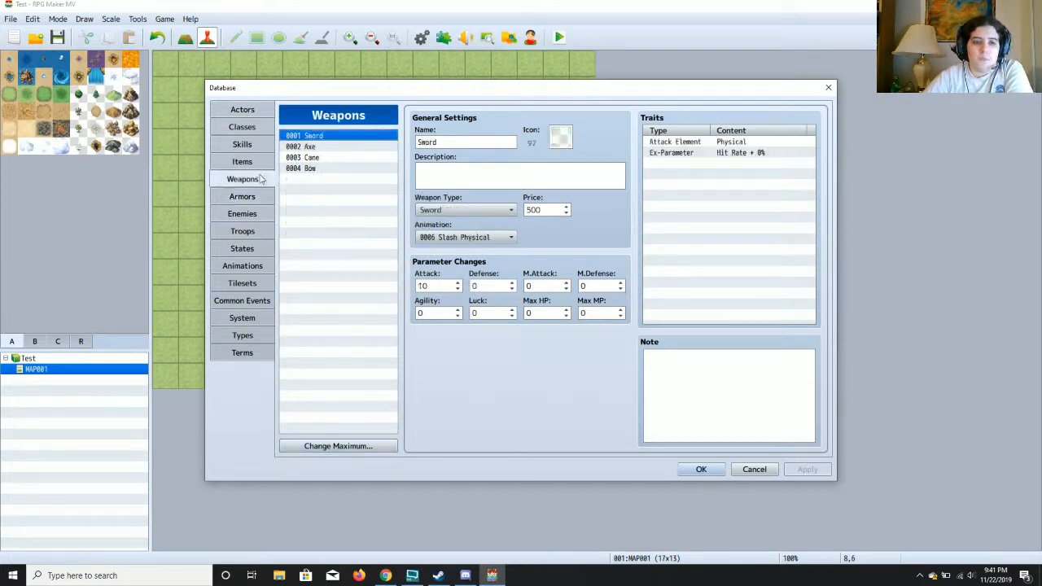
left_click(333, 446)
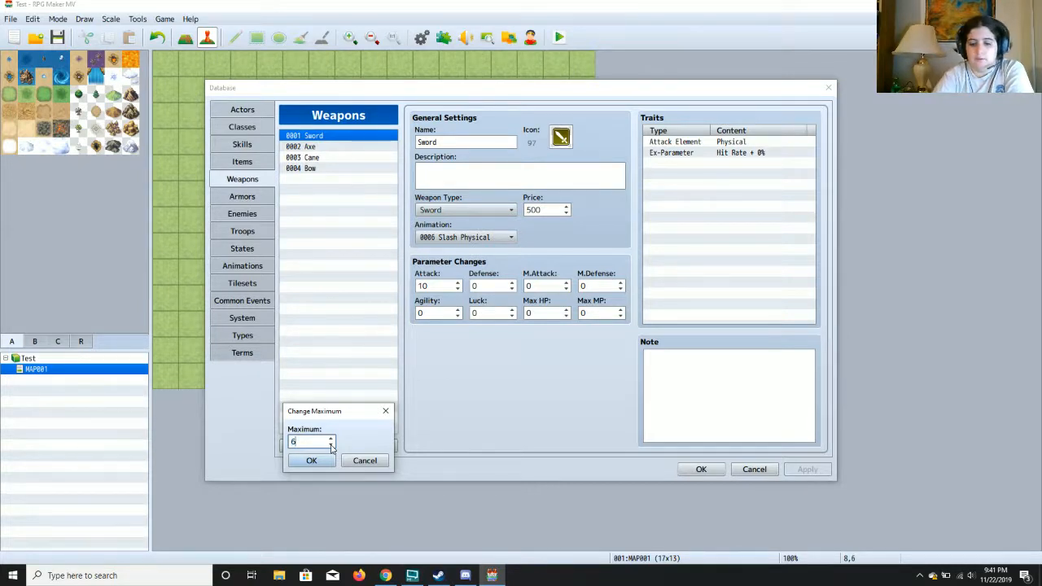
key("Return")
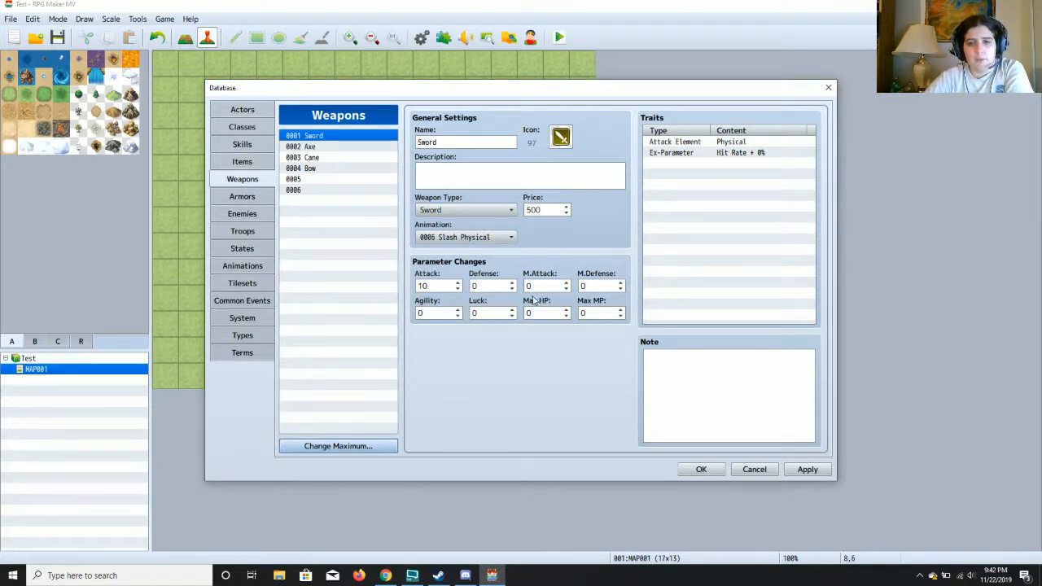
left_click(797, 468)
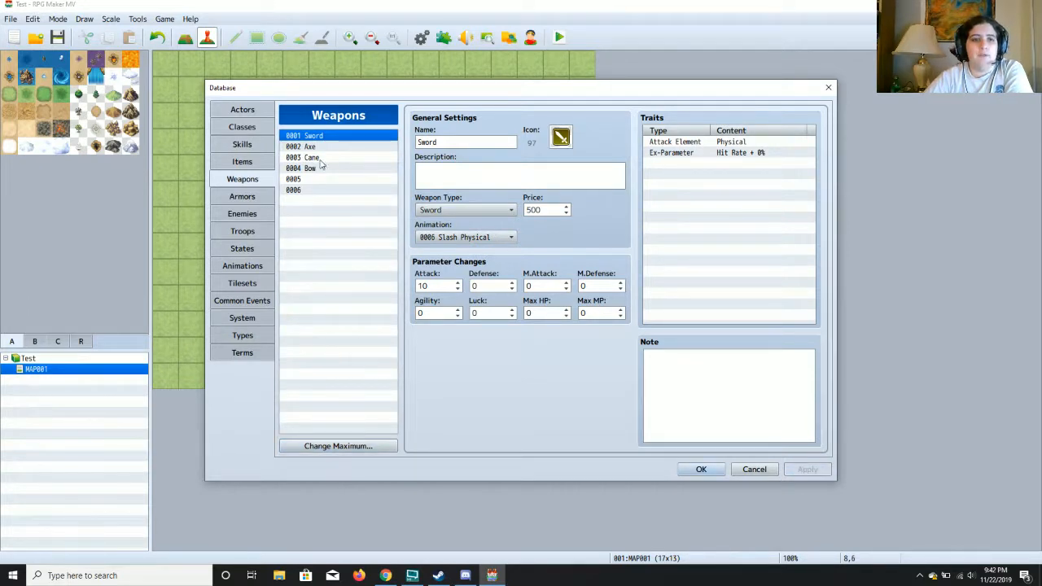
Set the maximum number of items to 10.
left_click(251, 165)
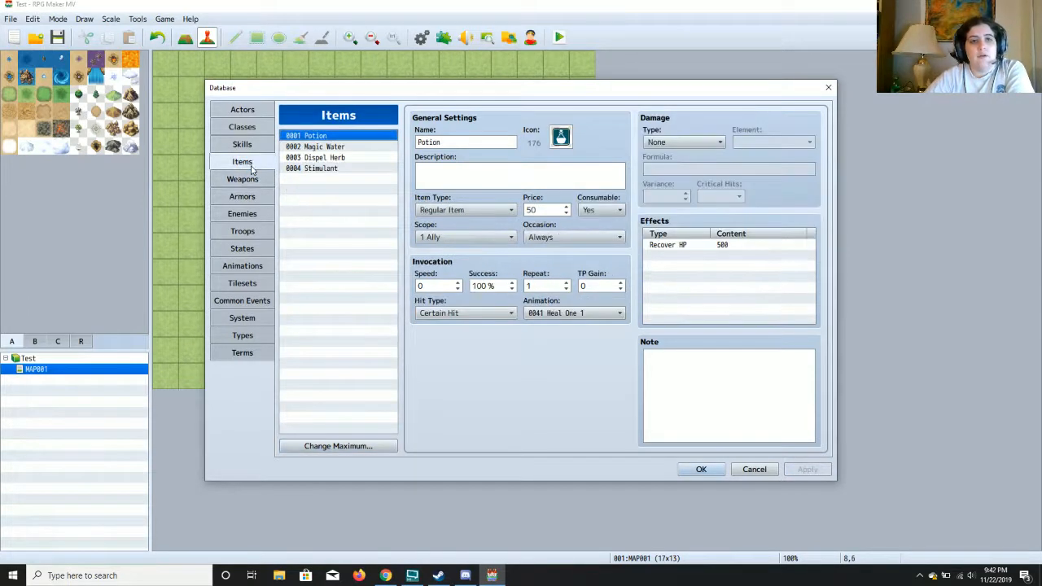
left_click(353, 446)
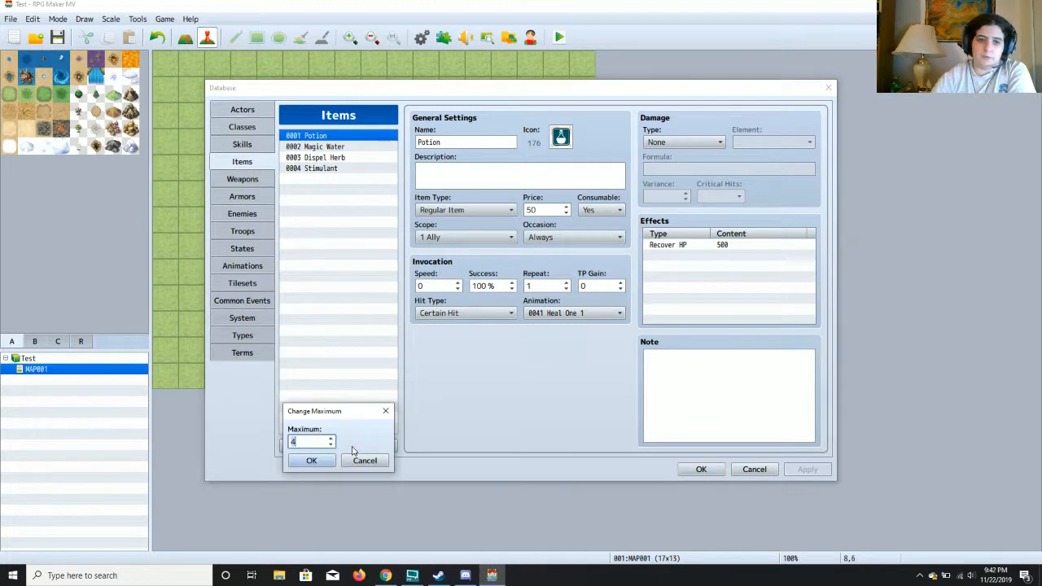
type("1")
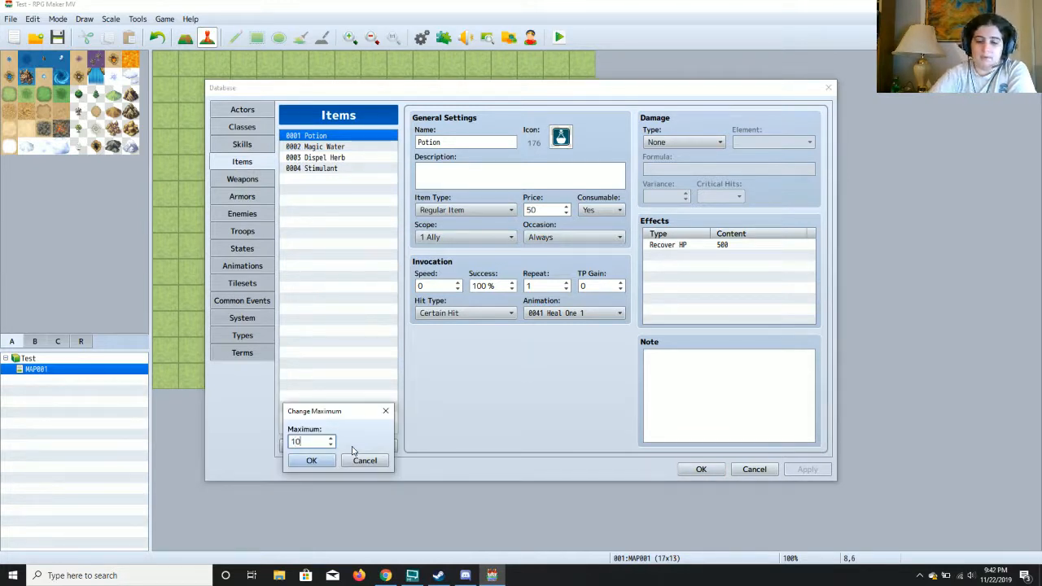
type("0")
key("Return")
Name item 0007 with a divider line of dashes, "-----------", and apply the database changes.
left_click(333, 201)
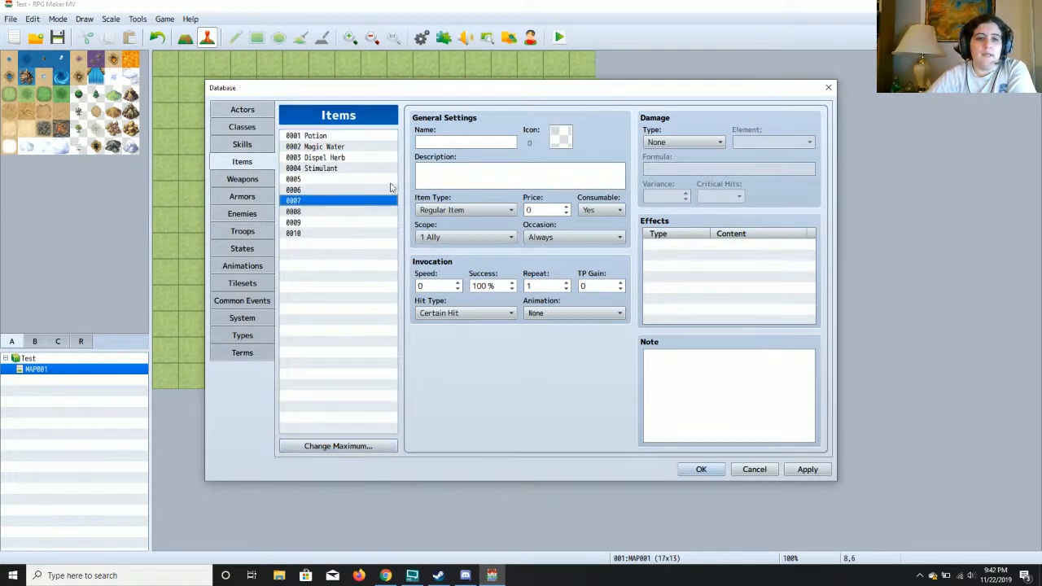
left_click(438, 141)
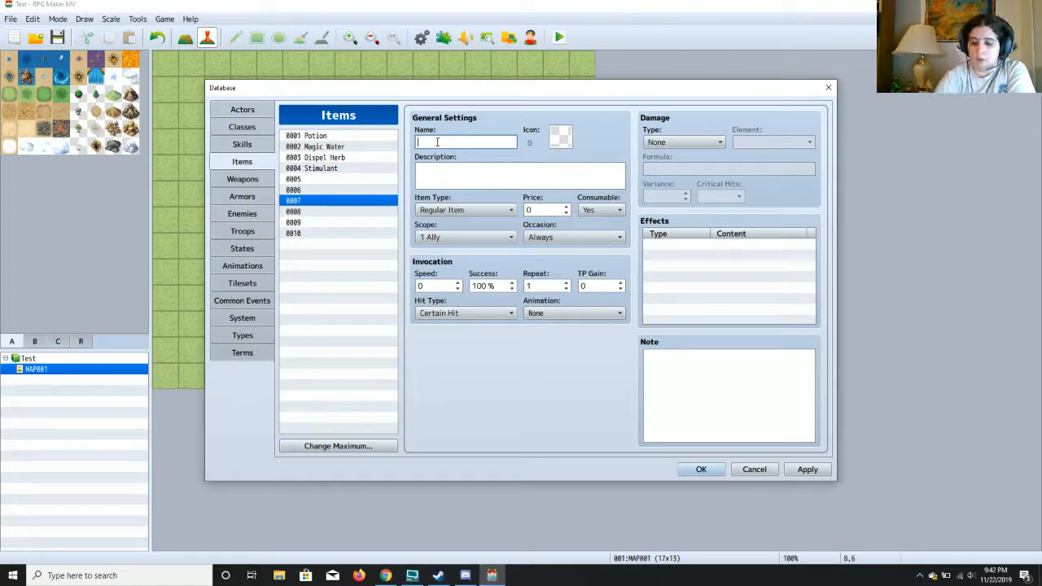
type("----------")
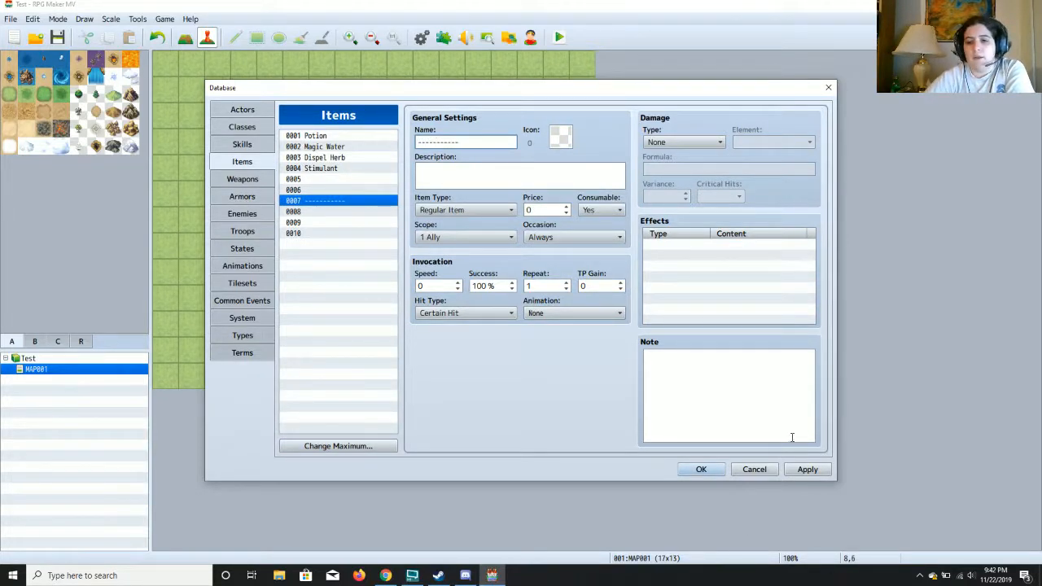
left_click(808, 470)
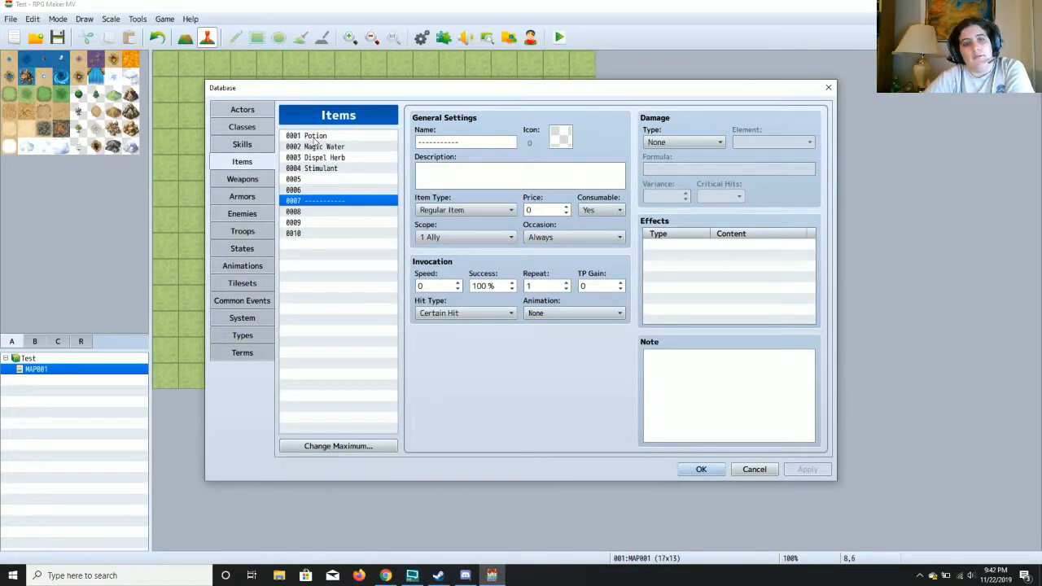
Rename the divider entry, item 0007, as "------Key Items----".
left_click_drag(464, 143, 418, 142)
left_click(448, 143)
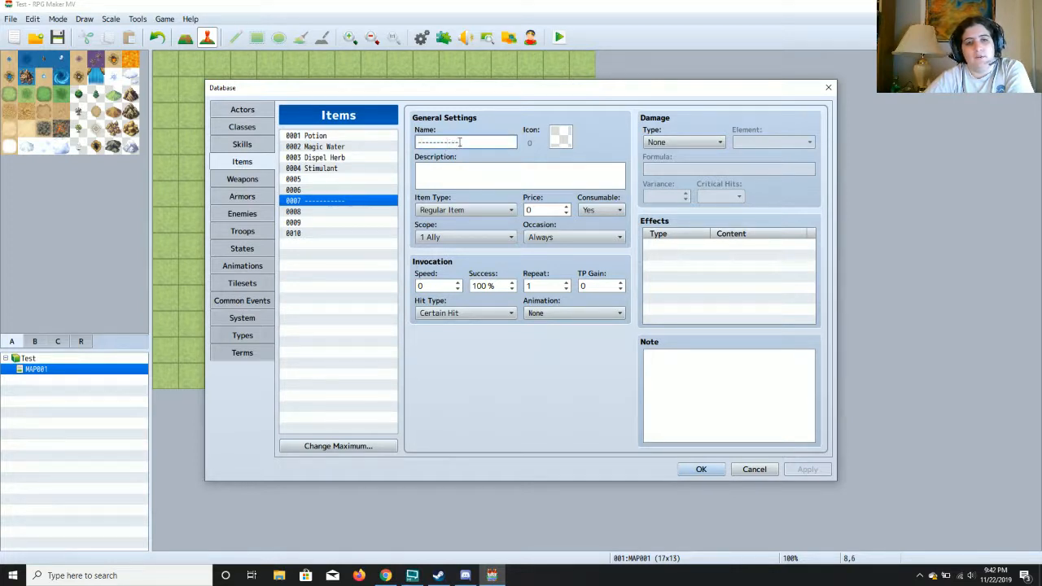
key("BackSpace")
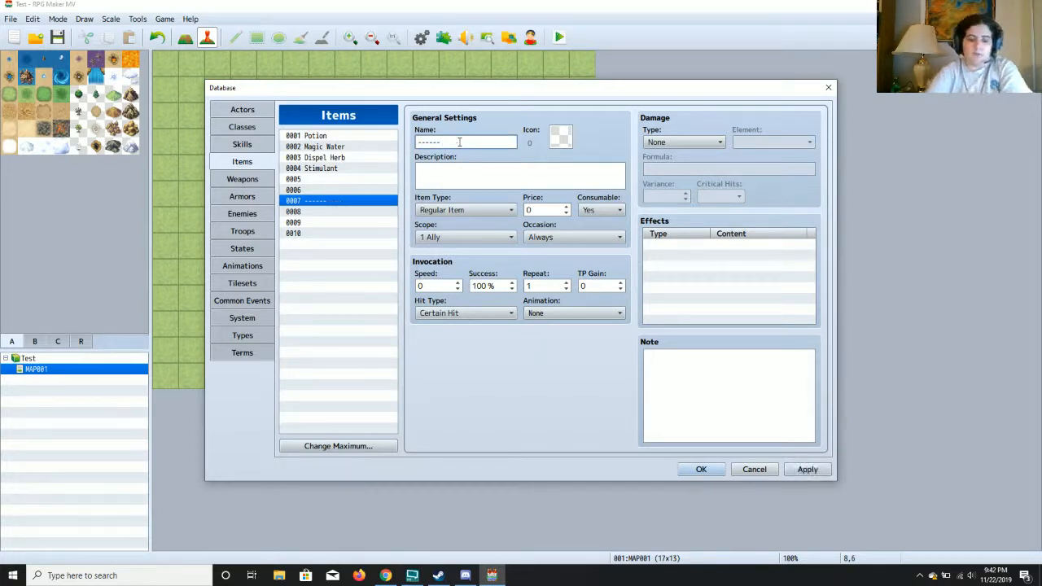
type("Key ")
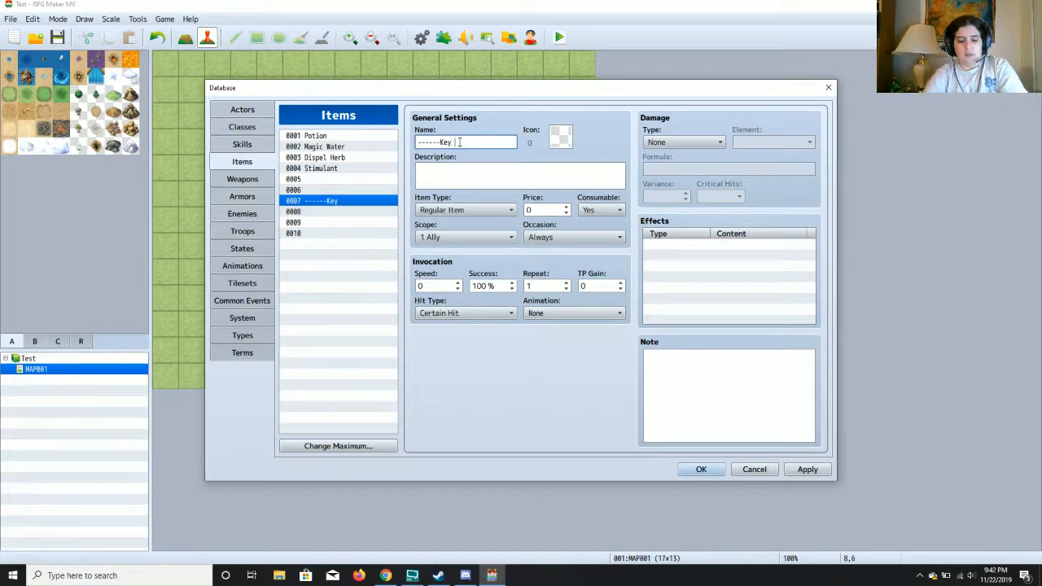
type("Items----")
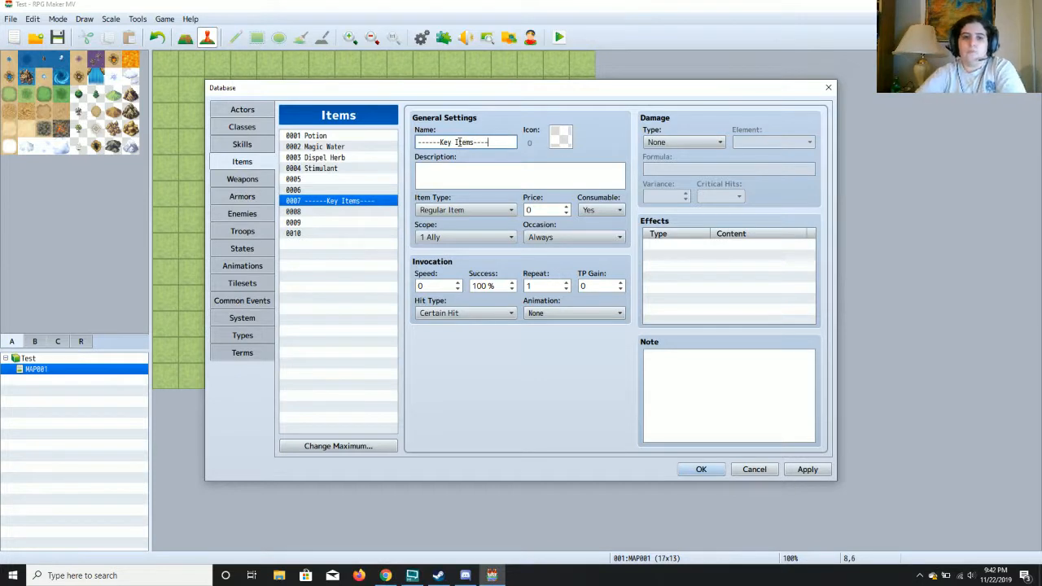
Apply the renamed divider entry and check the item type options available for item 0007.
left_click(806, 469)
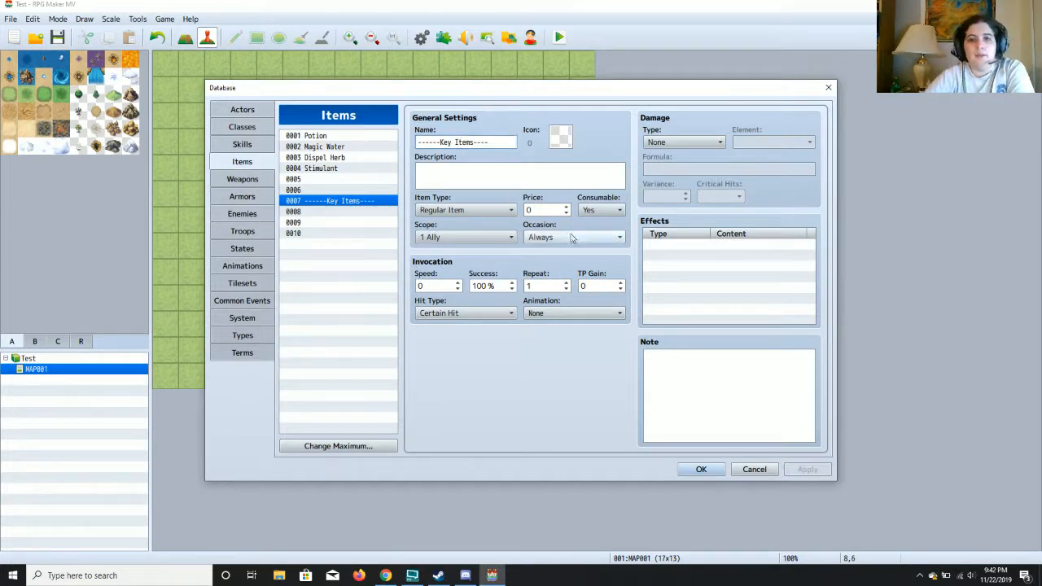
left_click(459, 210)
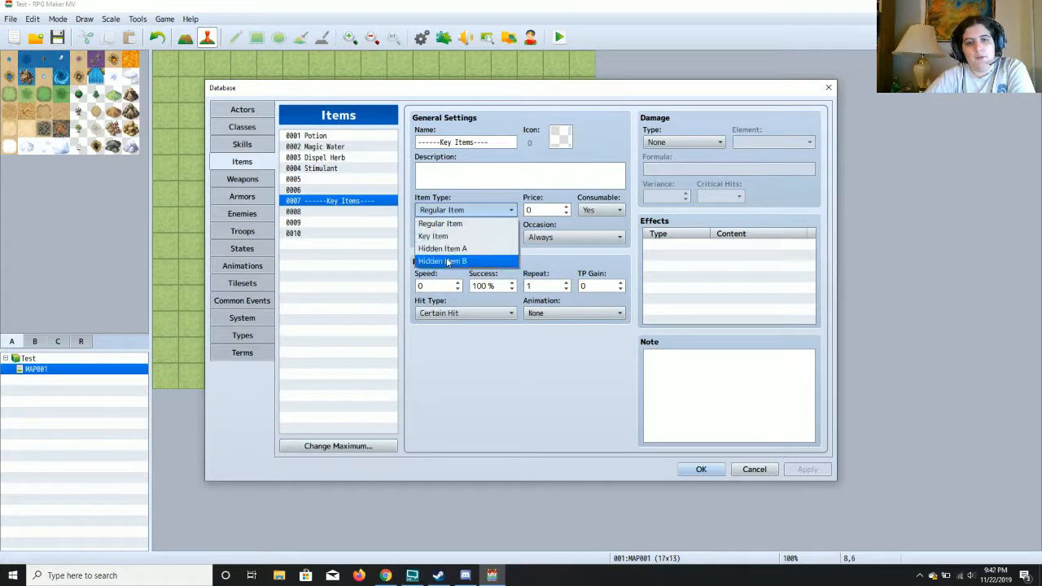
left_click(476, 212)
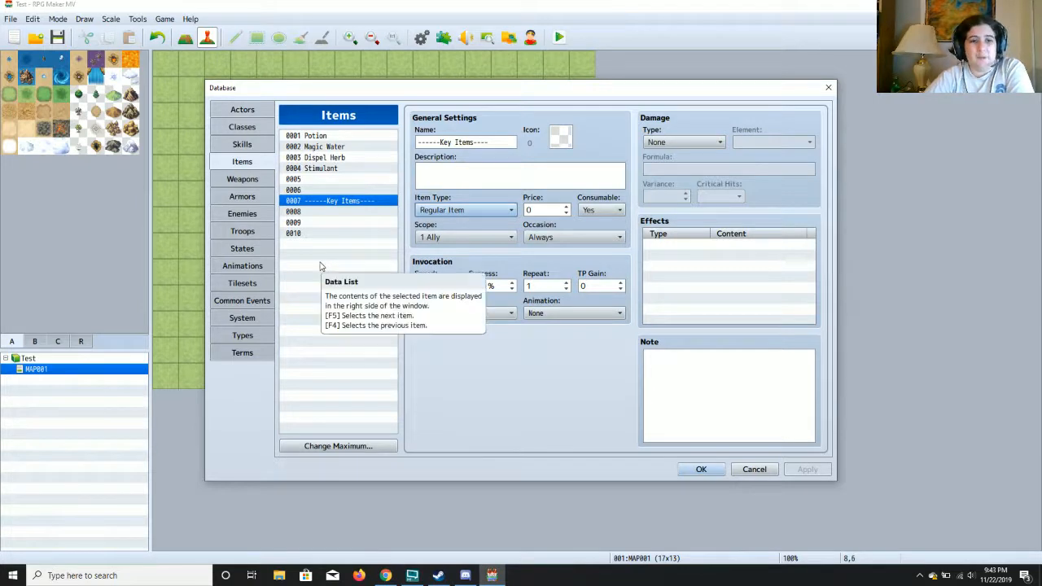
Look over the weapons and armors lists and set the maximum number of skills to 15.
left_click(244, 179)
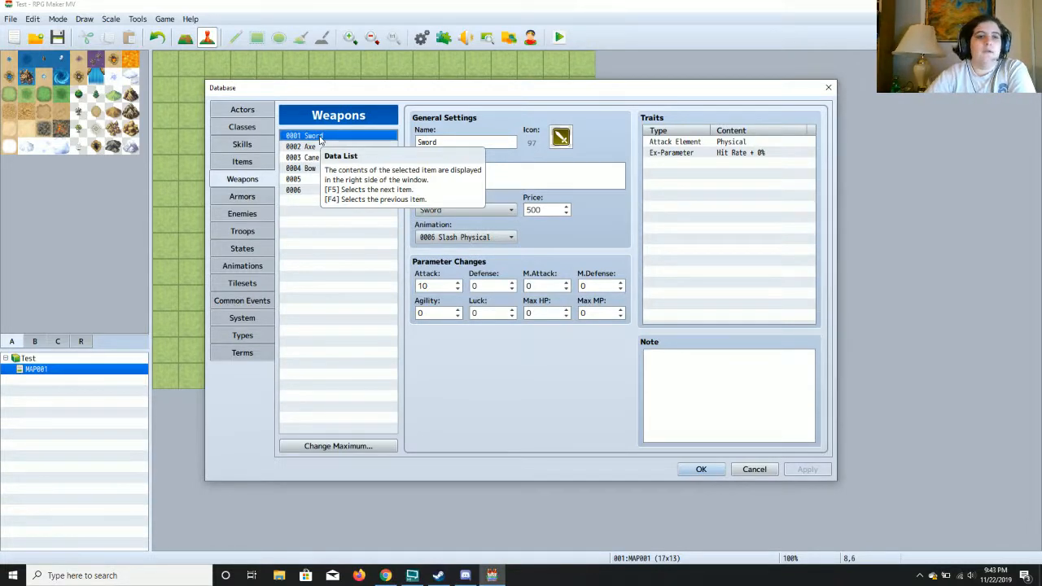
left_click(241, 196)
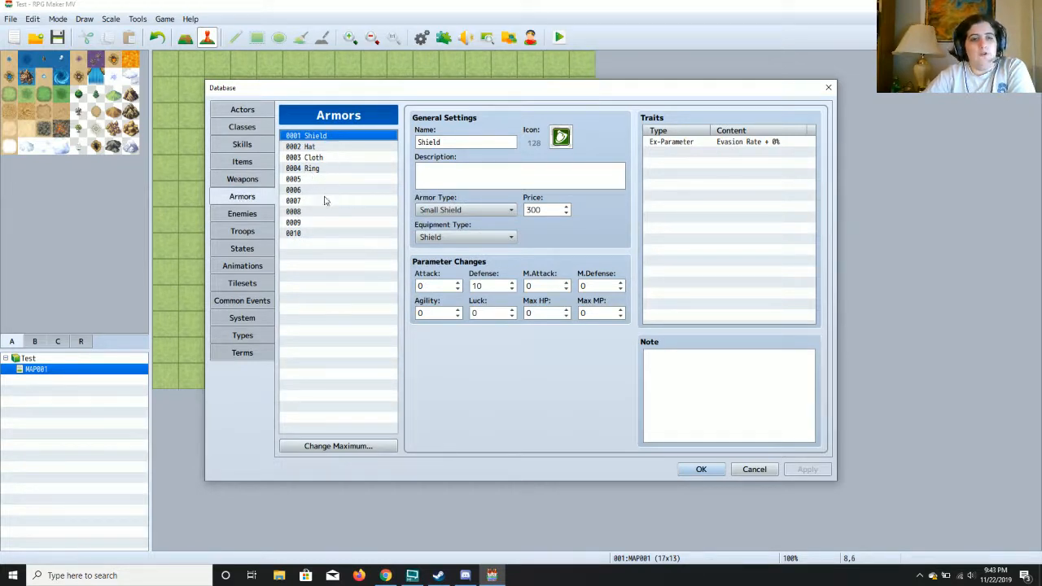
left_click(243, 145)
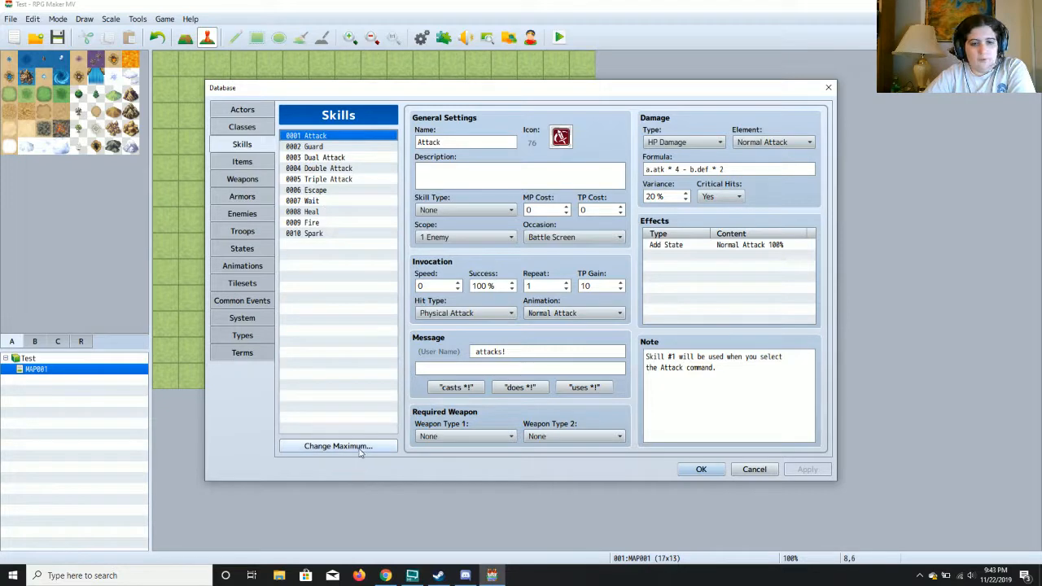
left_click(361, 452)
type("10")
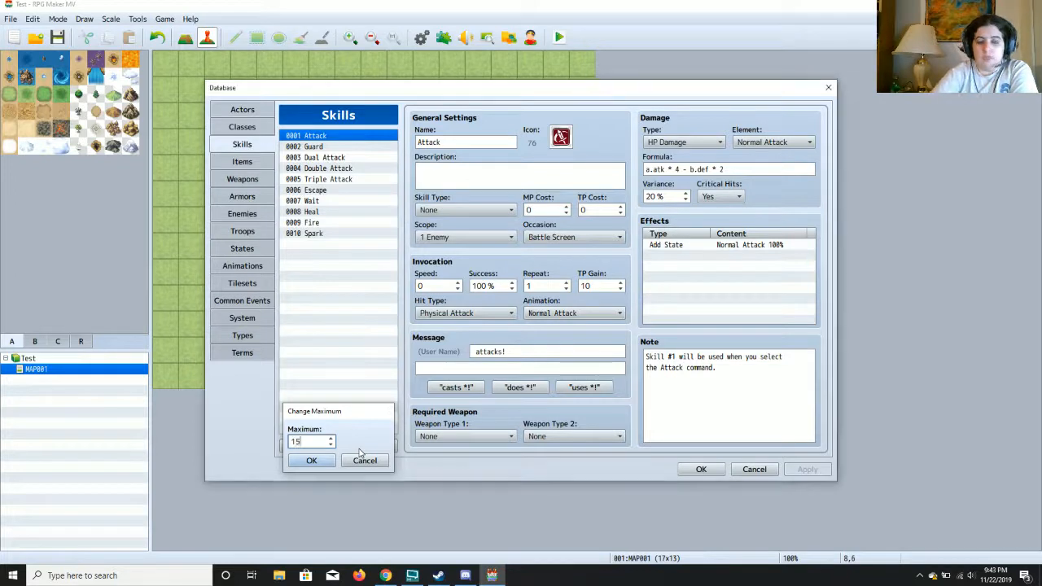
key("Return")
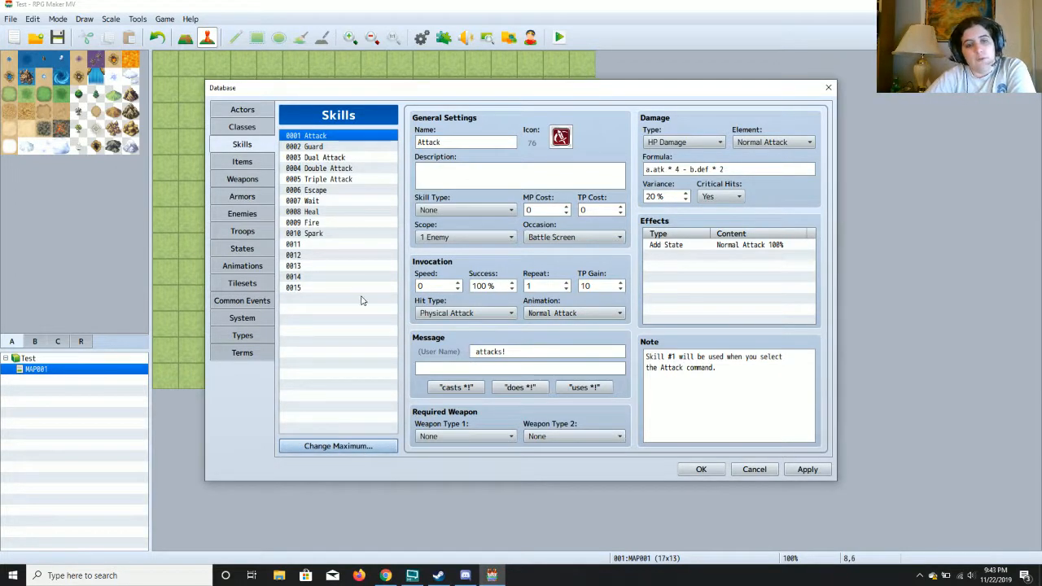
Return to the items list, select the empty item 0005 and apply the pending database changes.
left_click(250, 163)
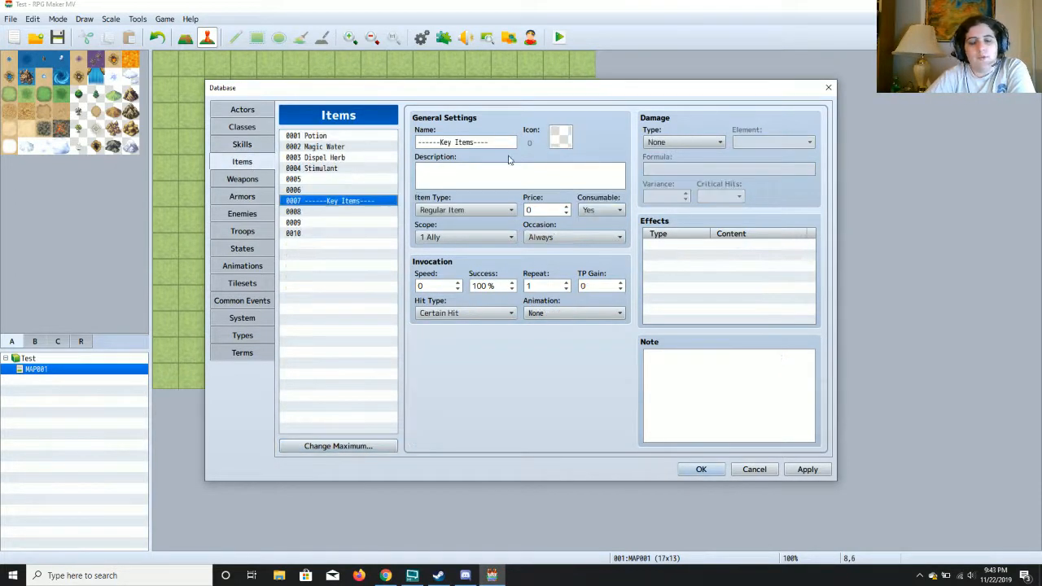
left_click(367, 180)
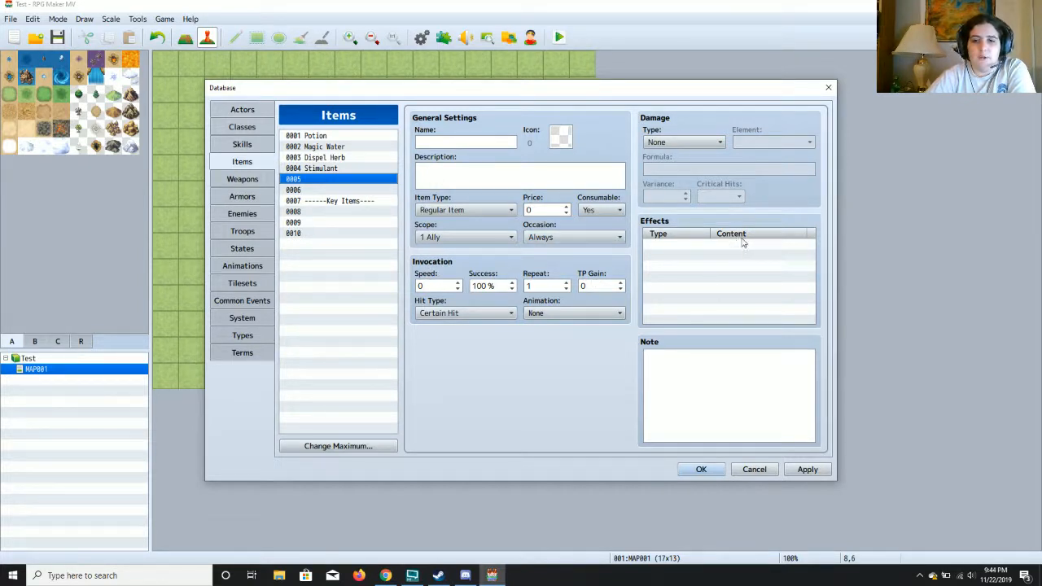
left_click(807, 471)
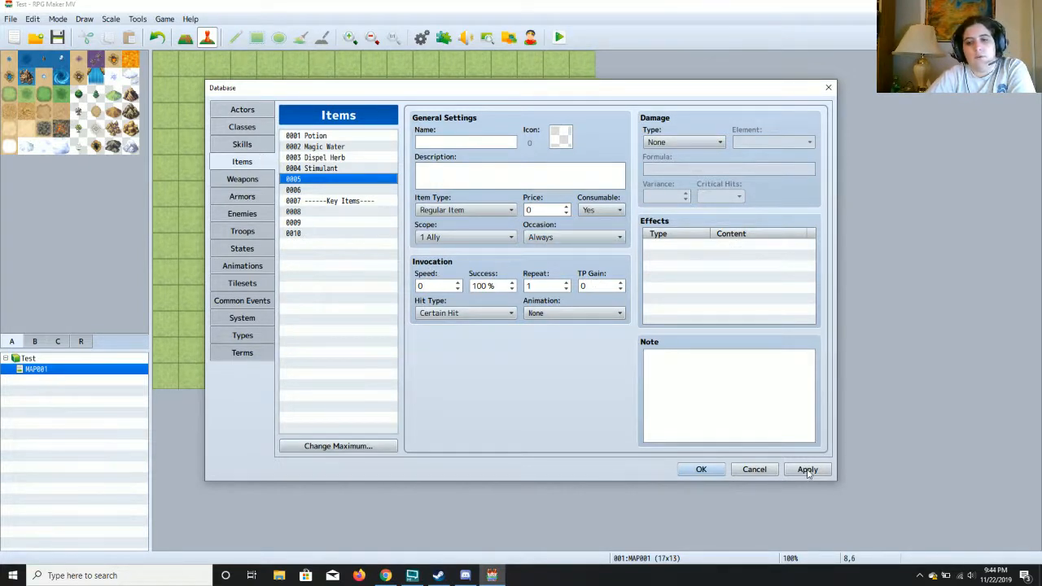
Set the maximum number of classes to 6 and check the Hero class's Max HP curve.
left_click(242, 144)
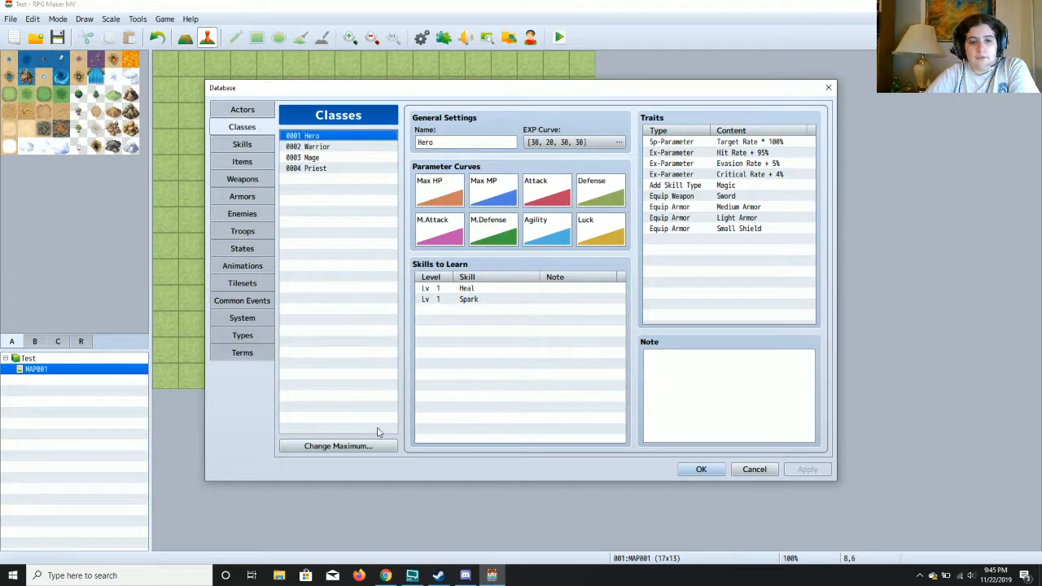
left_click(377, 446)
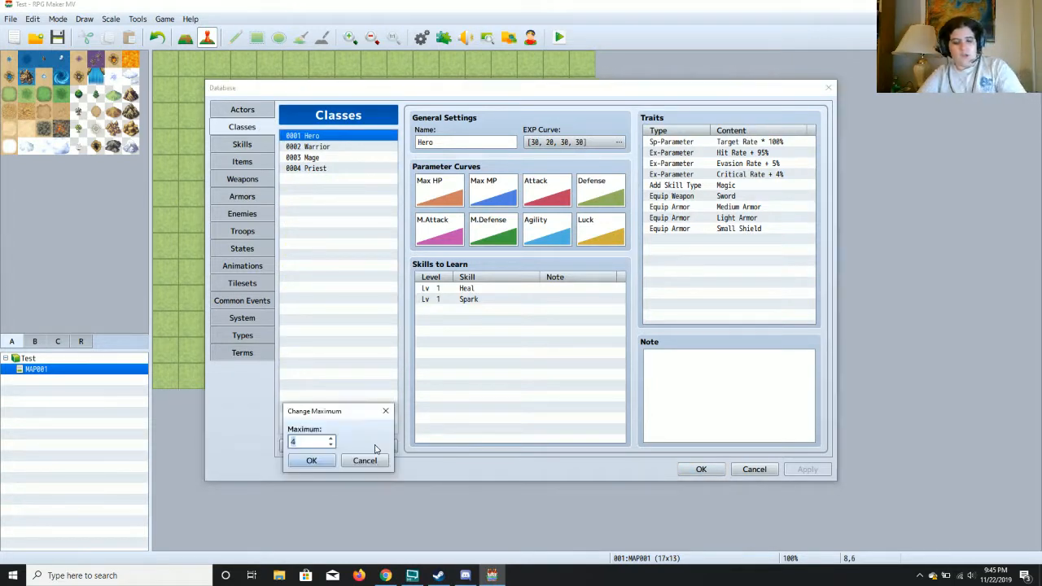
type("6")
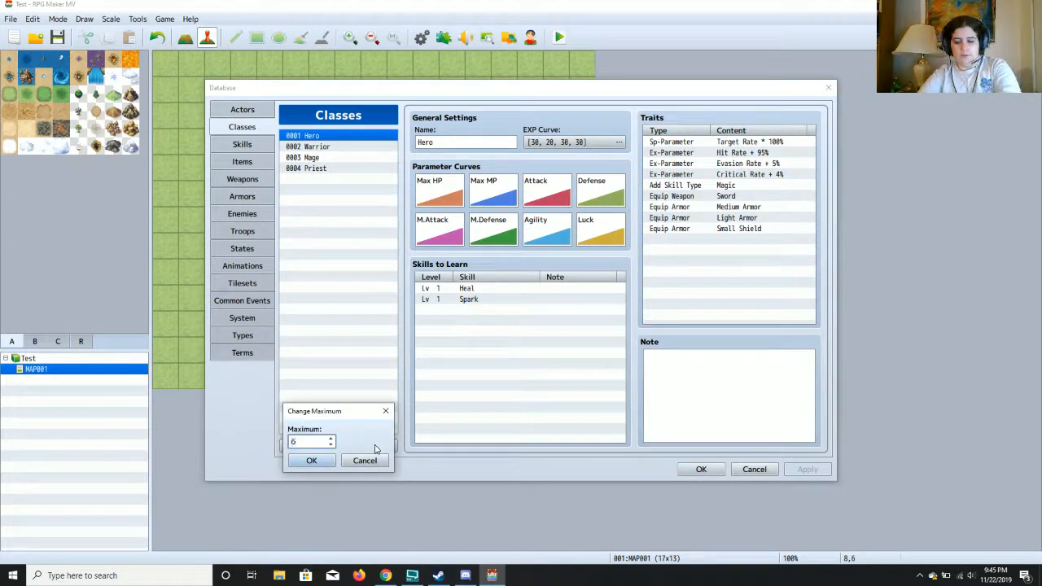
key("Return")
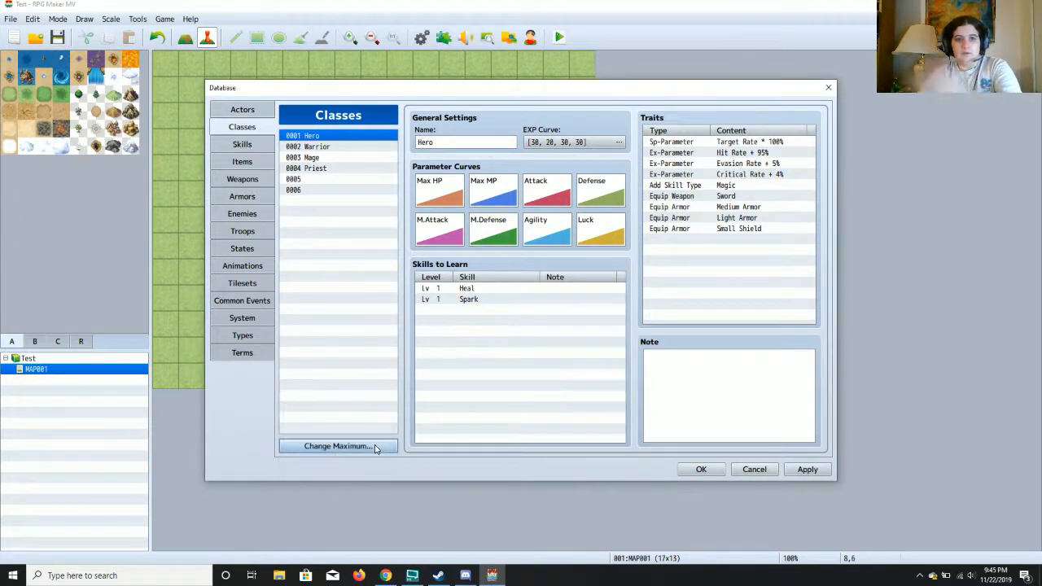
double_click(444, 195)
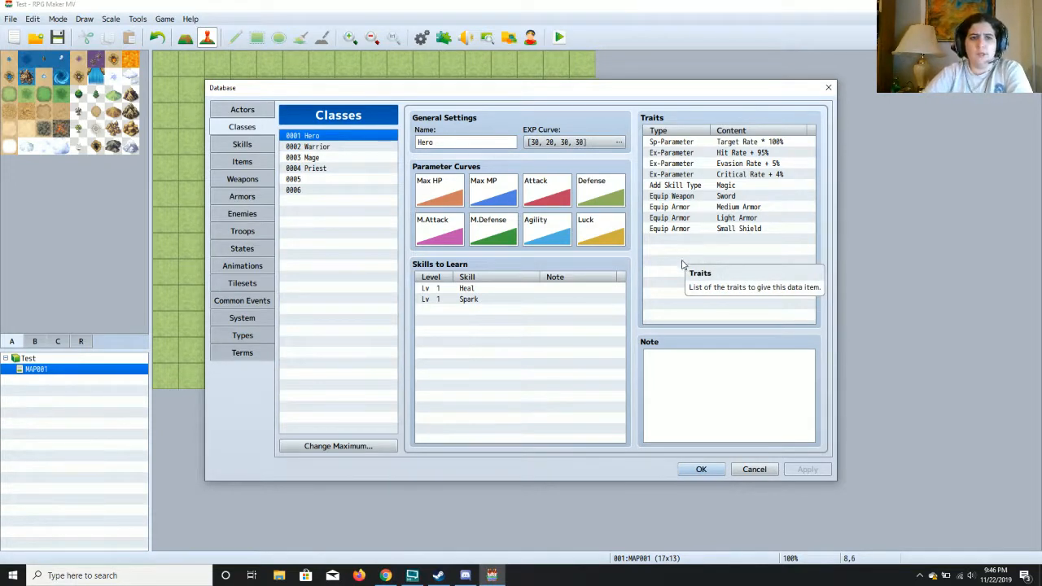
Set the maximum number of actors to 5 and apply the change.
left_click(236, 110)
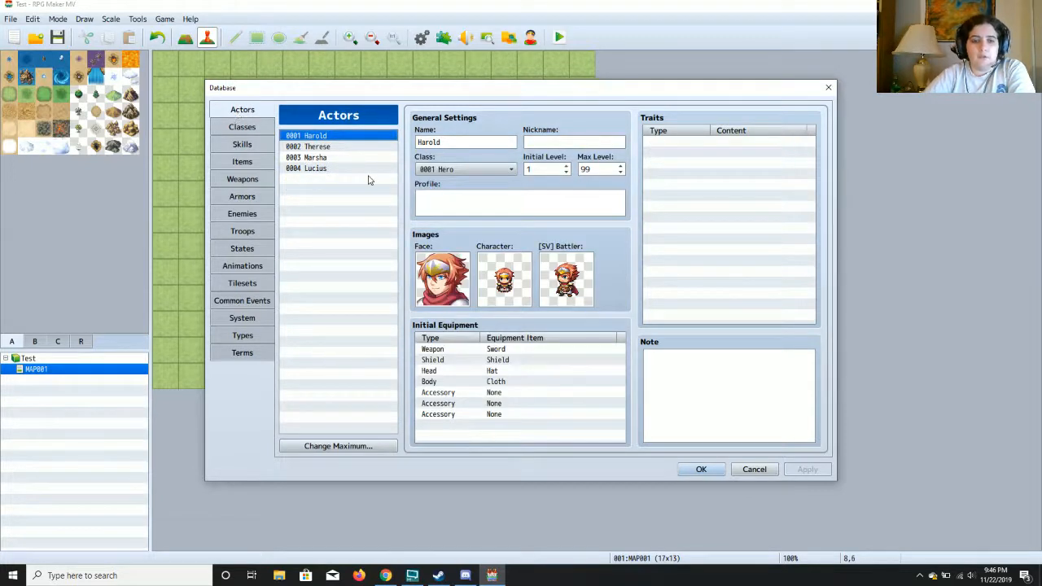
left_click(357, 450)
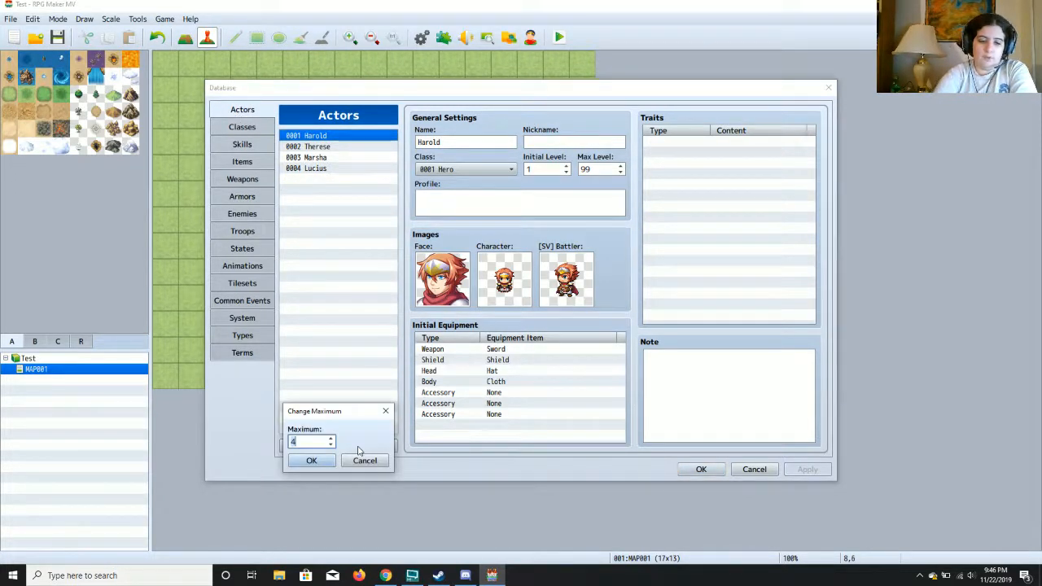
type("5")
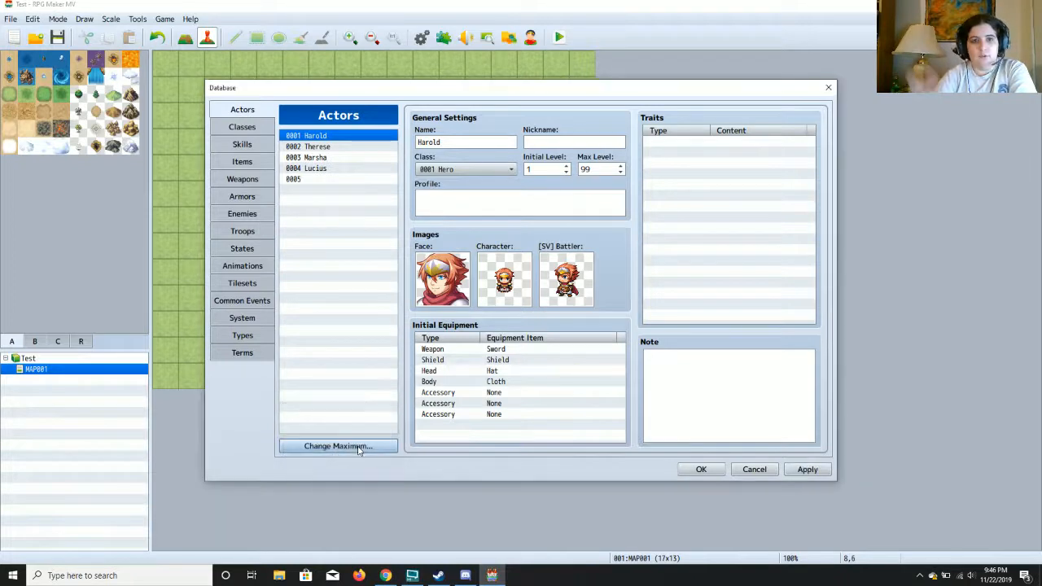
key("Return")
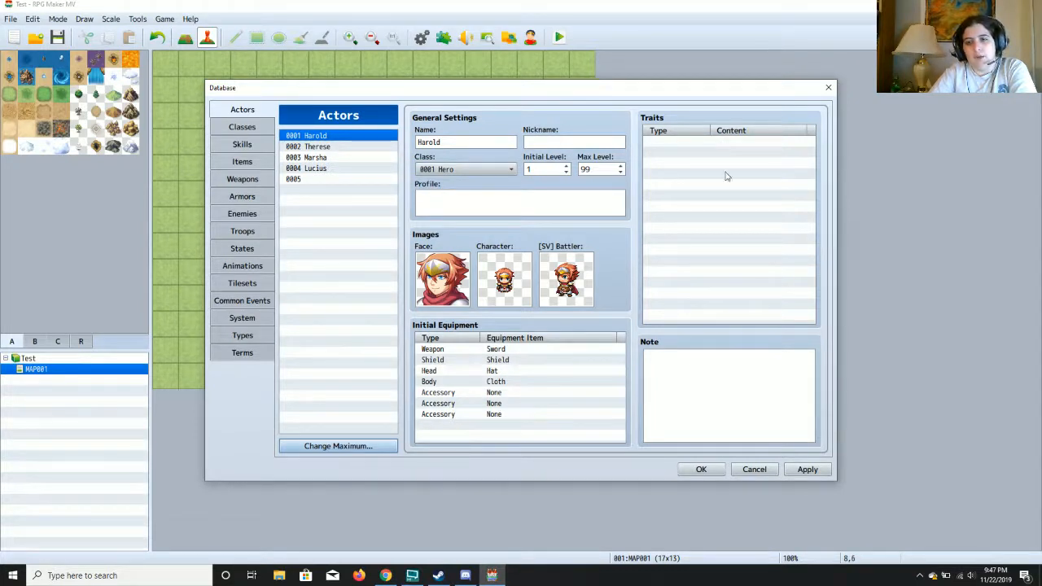
left_click(813, 470)
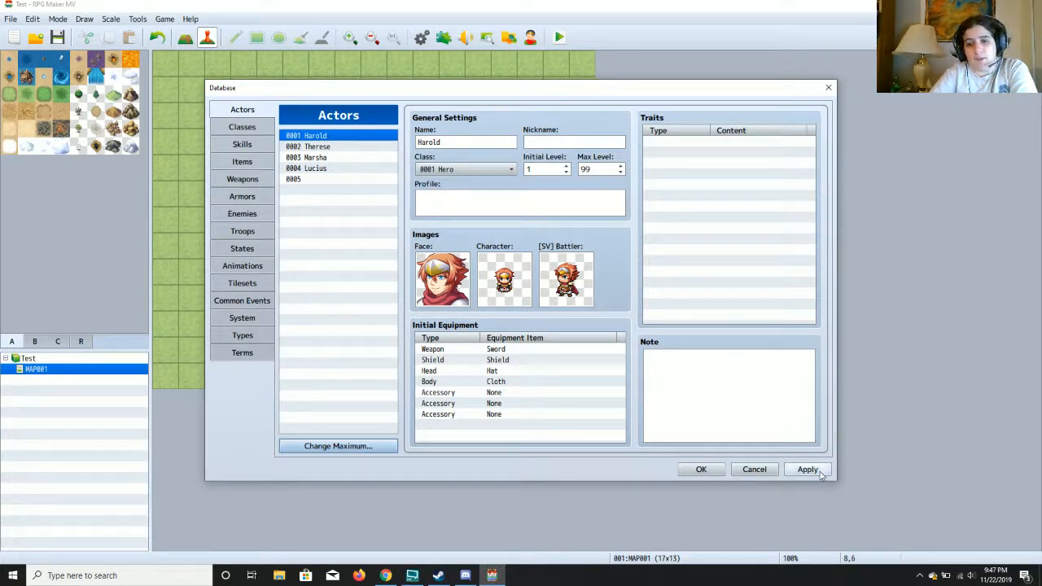
Enable side-view battle in the system options and apply the change.
left_click(244, 318)
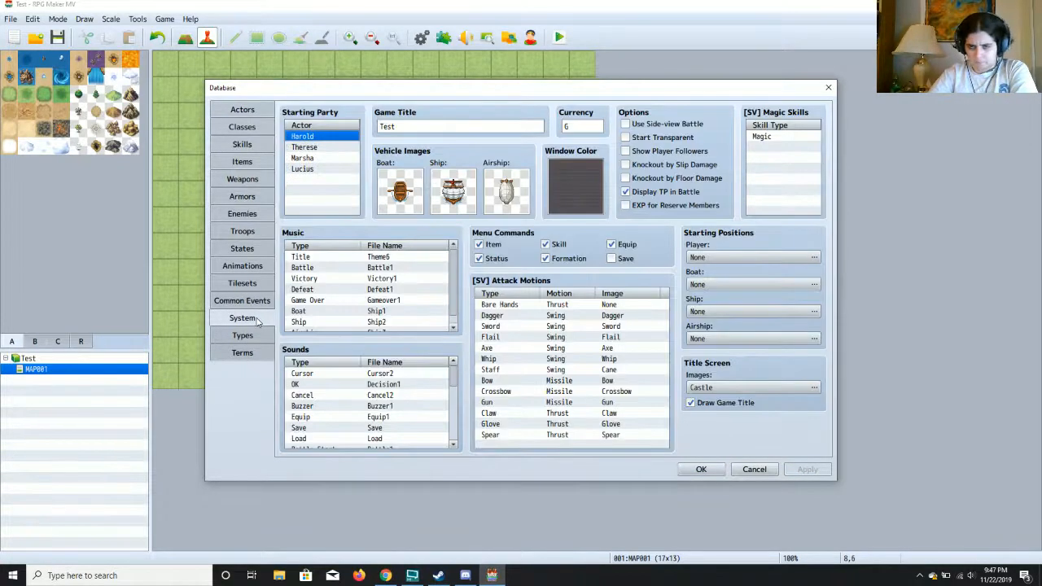
left_click(627, 123)
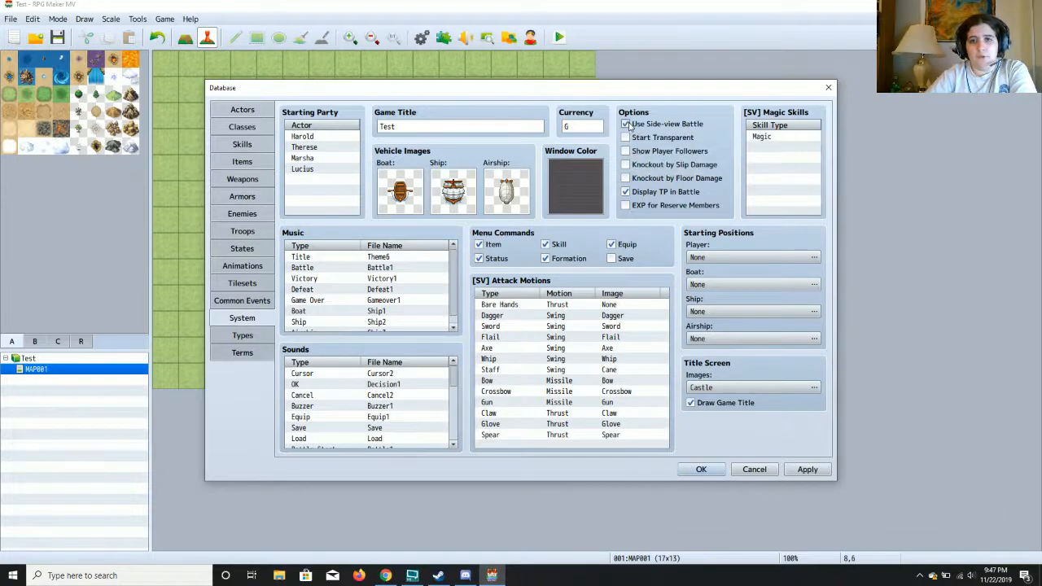
left_click(809, 470)
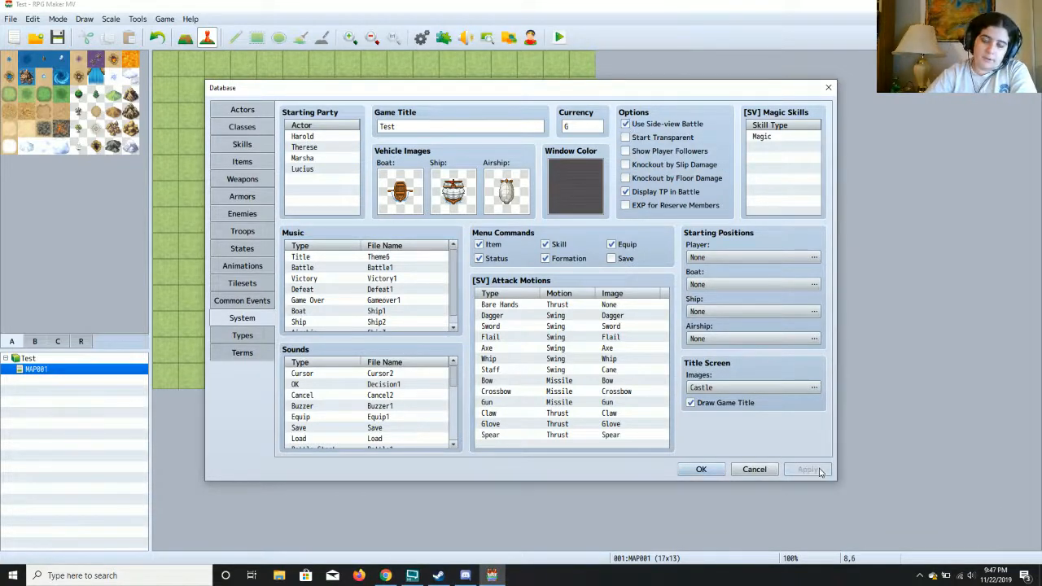
Compare the CrossedSwords, Castle, Book and Hexagram title screen backgrounds, choose Book and apply the change.
left_click(813, 388)
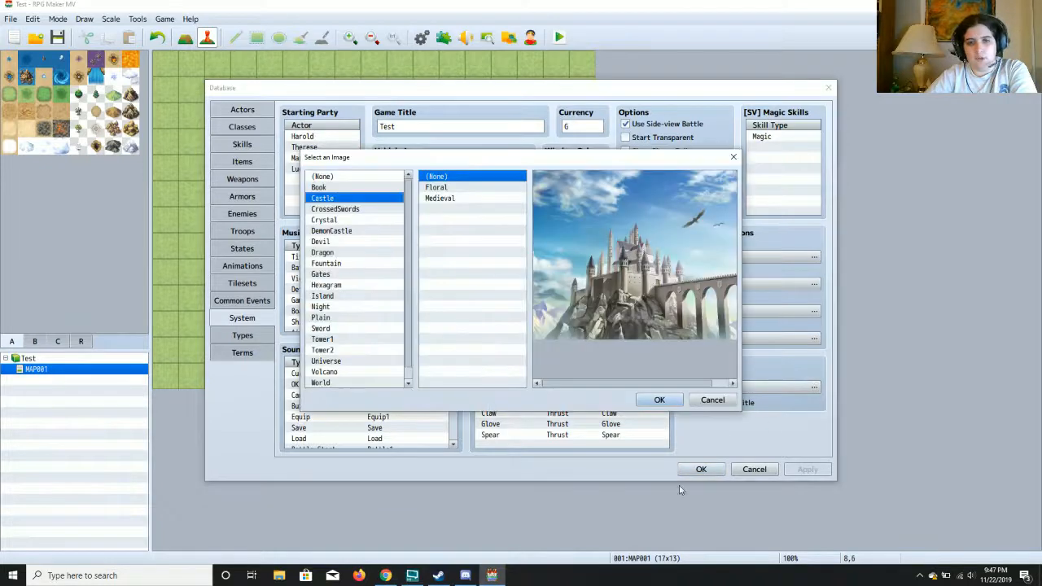
left_click(336, 211)
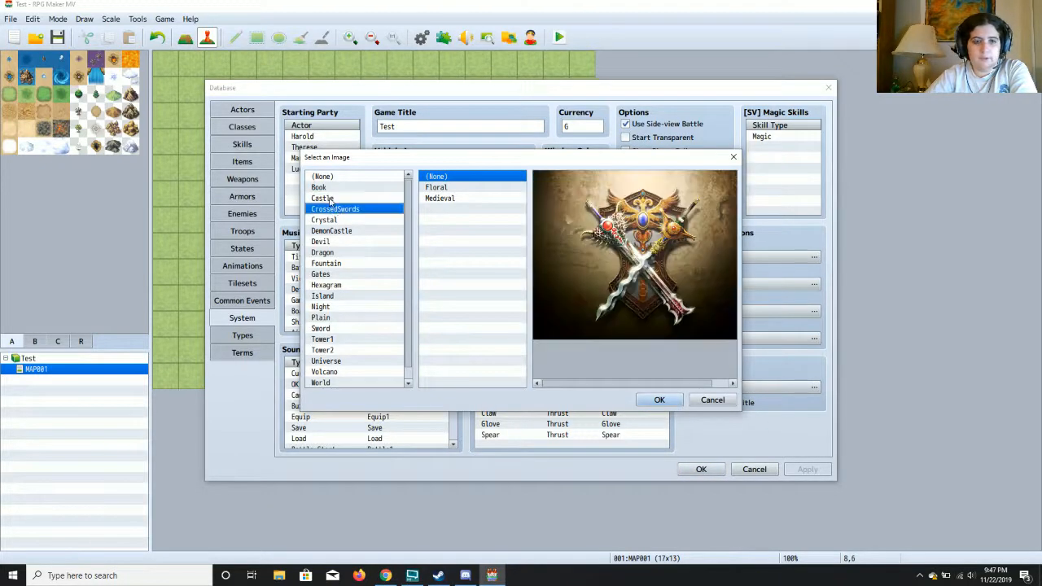
left_click(329, 199)
left_click(330, 188)
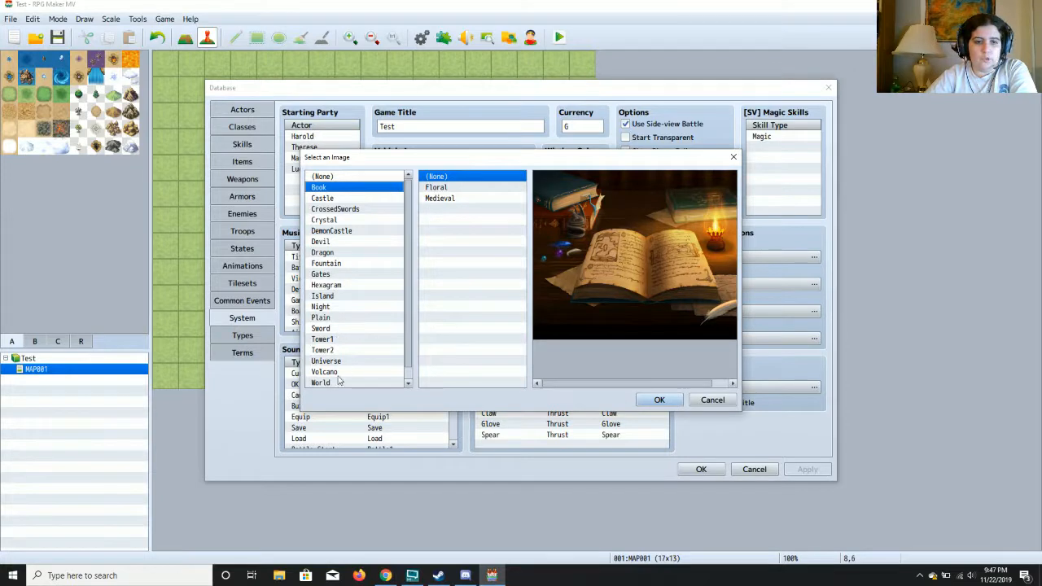
left_click(356, 286)
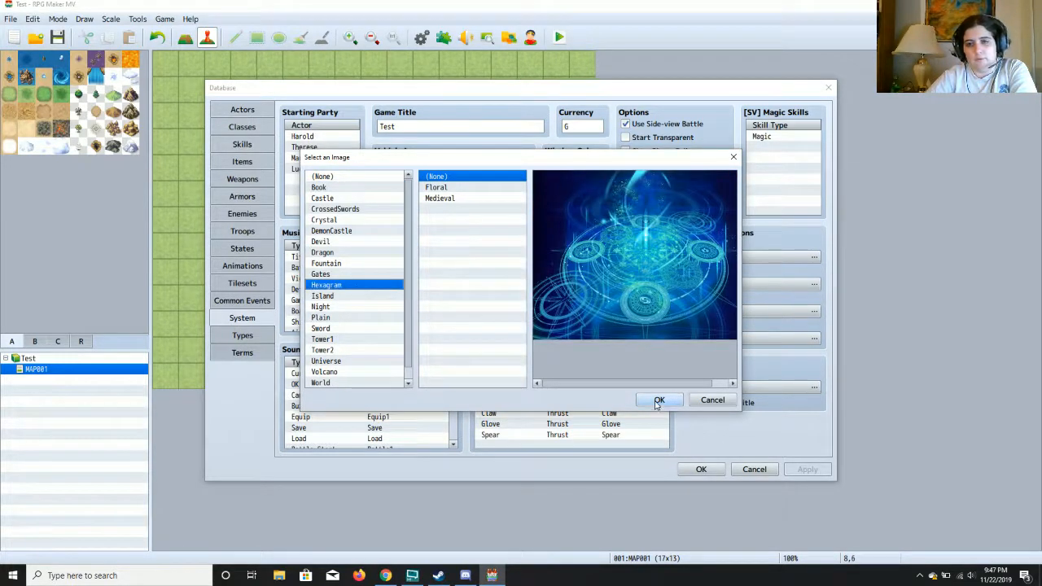
left_click(346, 188)
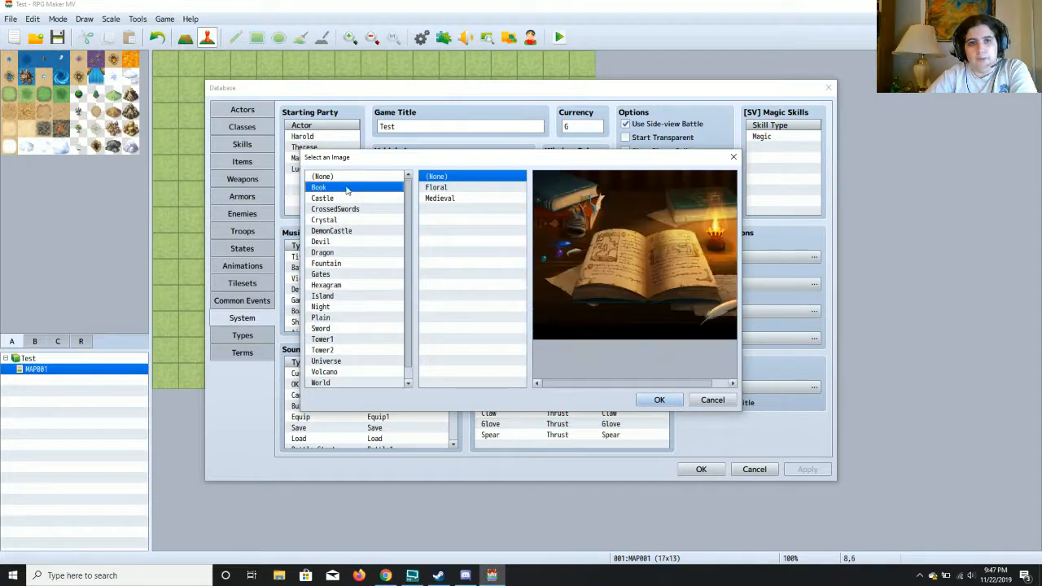
left_click(658, 400)
left_click(806, 470)
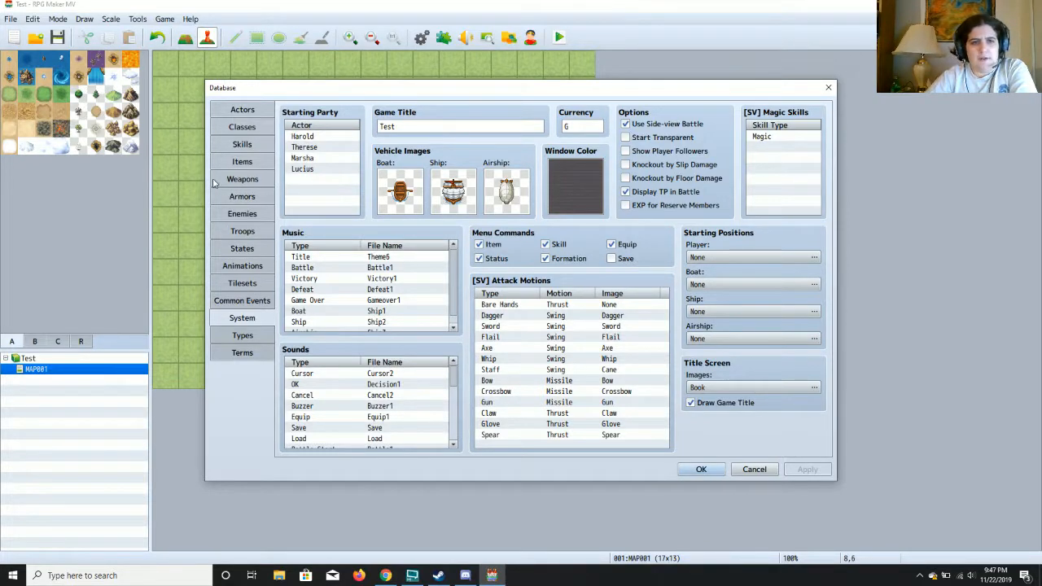
Preview the battler images for the empty enemy 0005 down to Actor1_5 without assigning one.
left_click(259, 215)
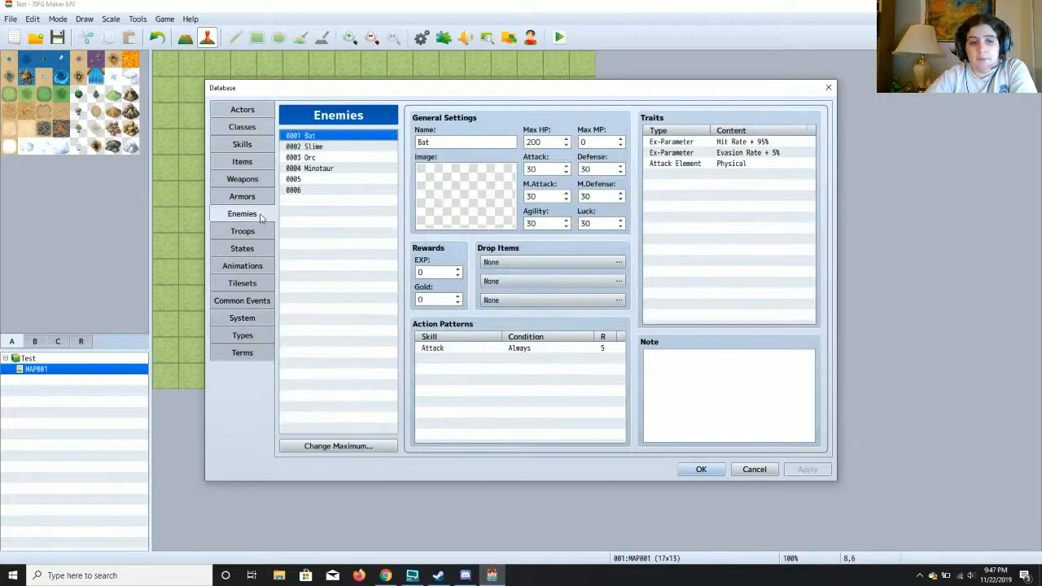
left_click(356, 180)
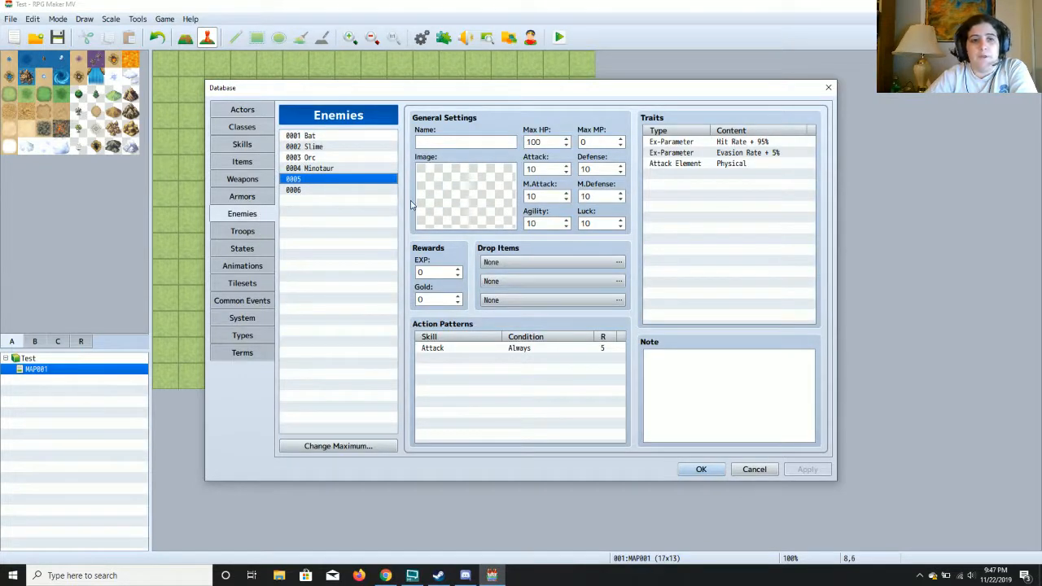
double_click(471, 197)
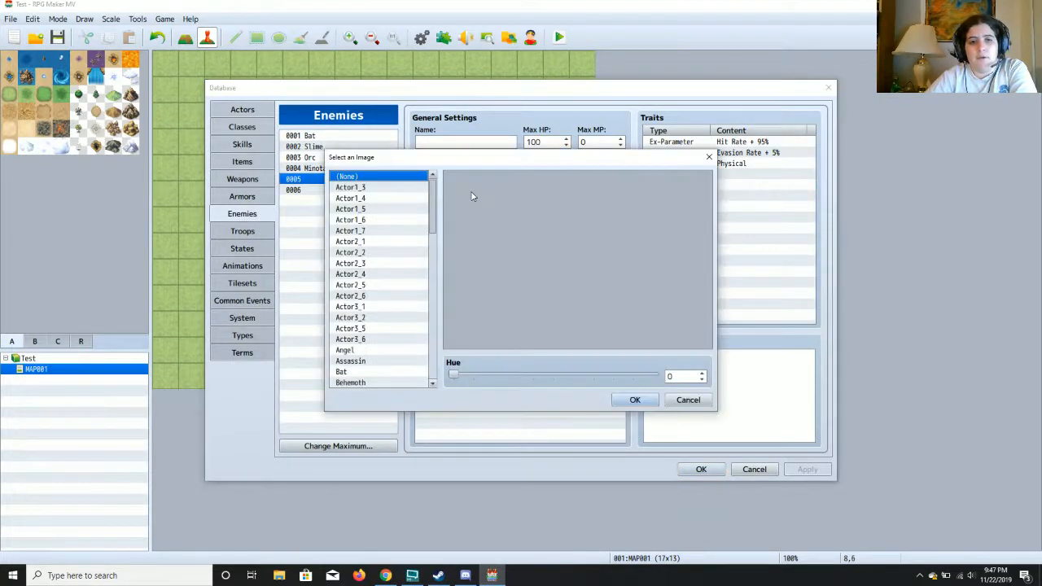
key("Down")
key("Down")
key("Down")
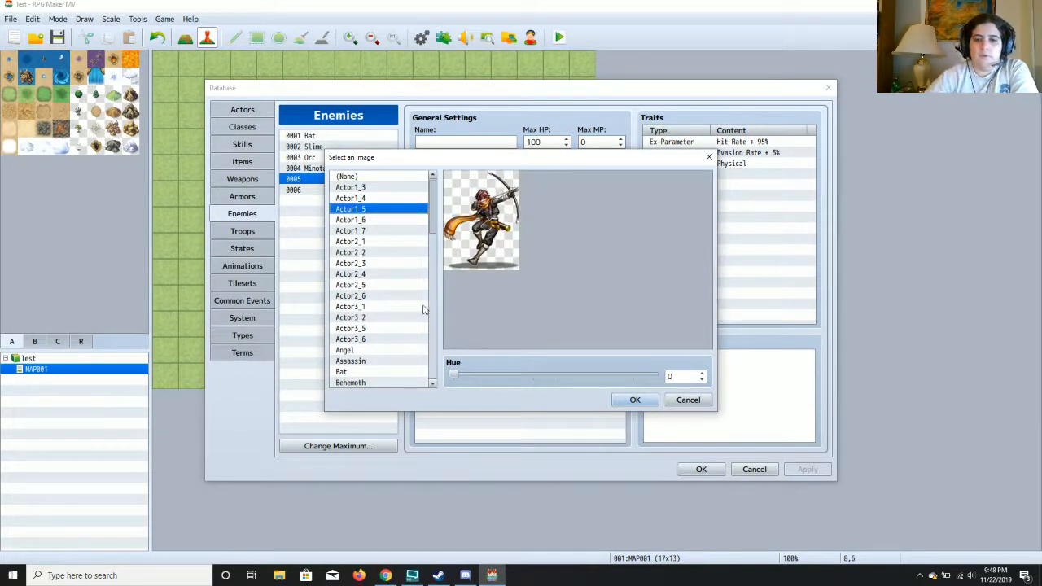
left_click(688, 400)
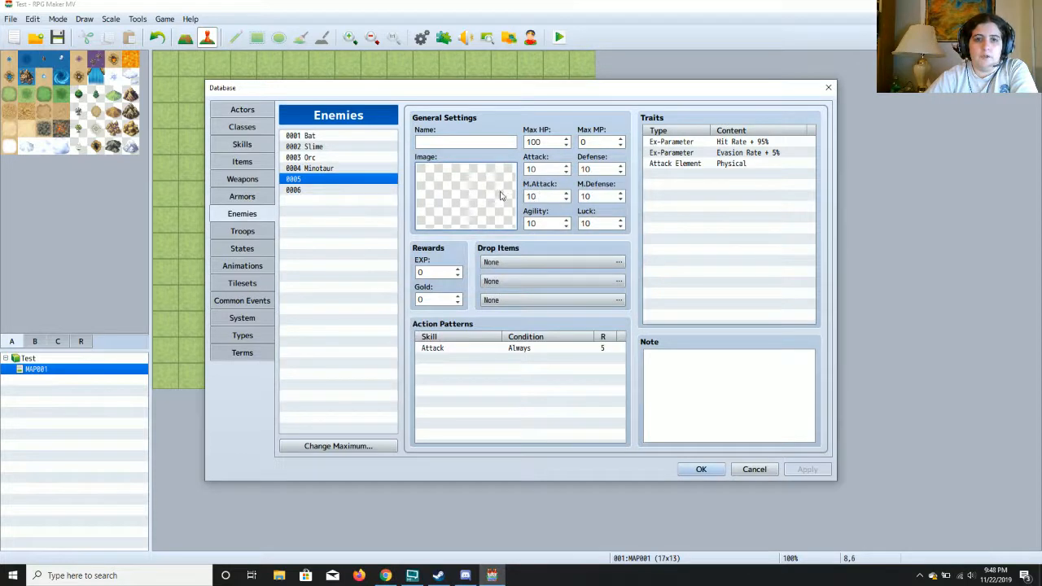
Browse the battler images for the empty enemy 0005 and assign the Hornet image with hue 0.
double_click(462, 206)
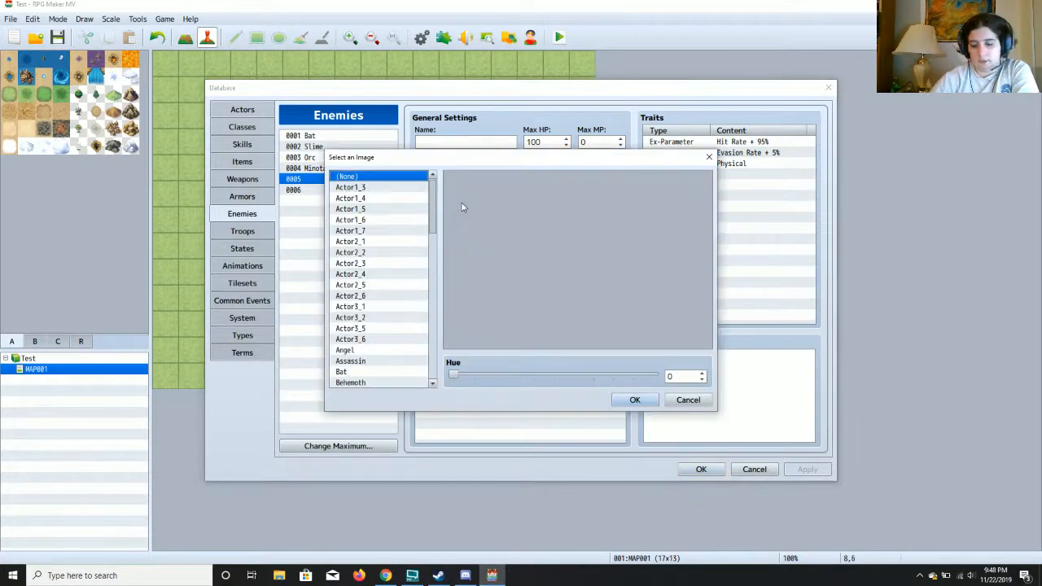
key("Down")
key("Down")
key("Down")
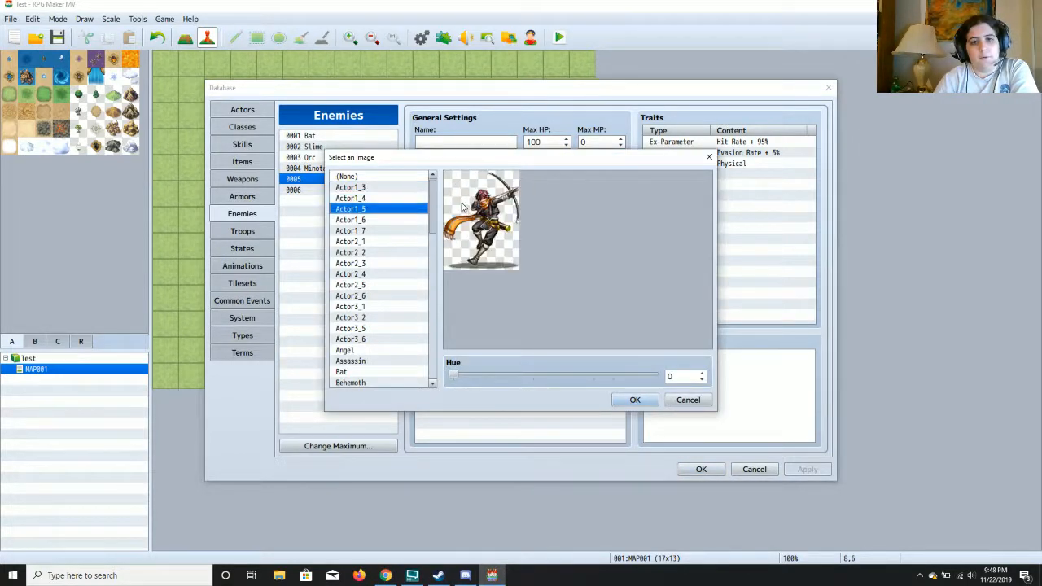
key("Down")
key("Down")
key("Down")
key("Down")
key("Down")
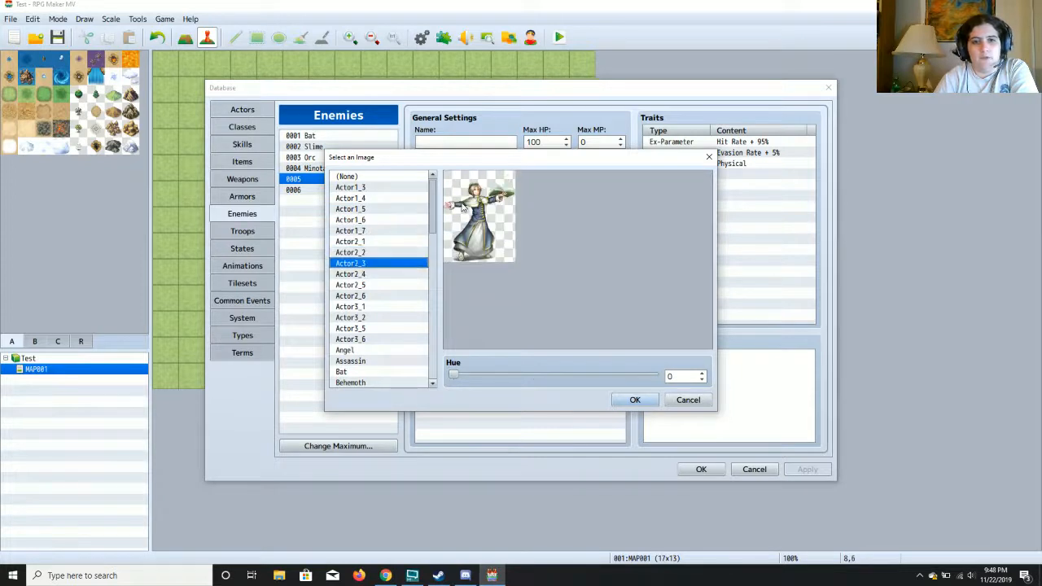
key("Down")
key("Down")
key("Down")
key("Down")
key("Down")
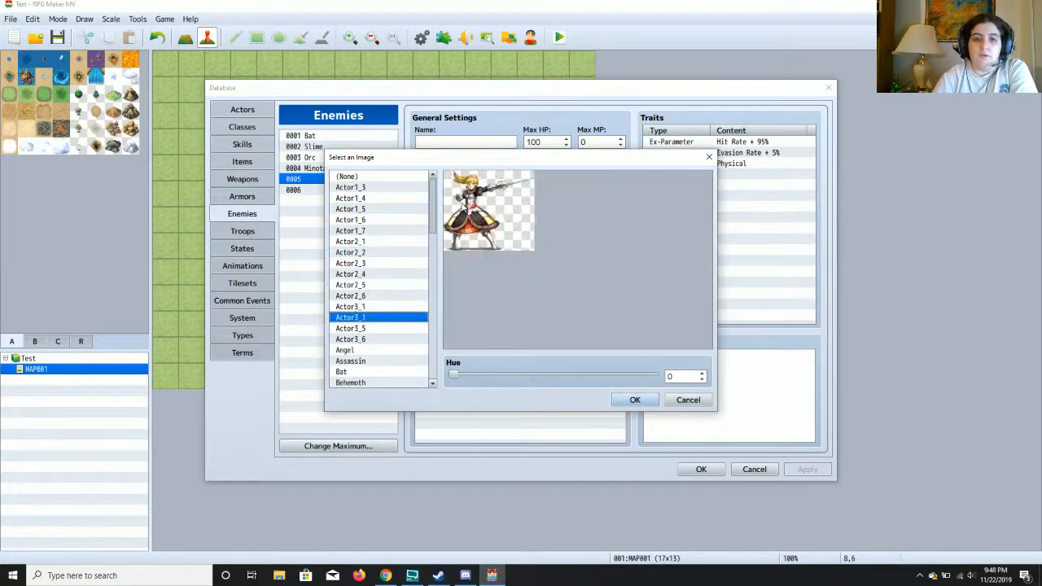
key("Down")
key("Down")
key("Down")
key("Down")
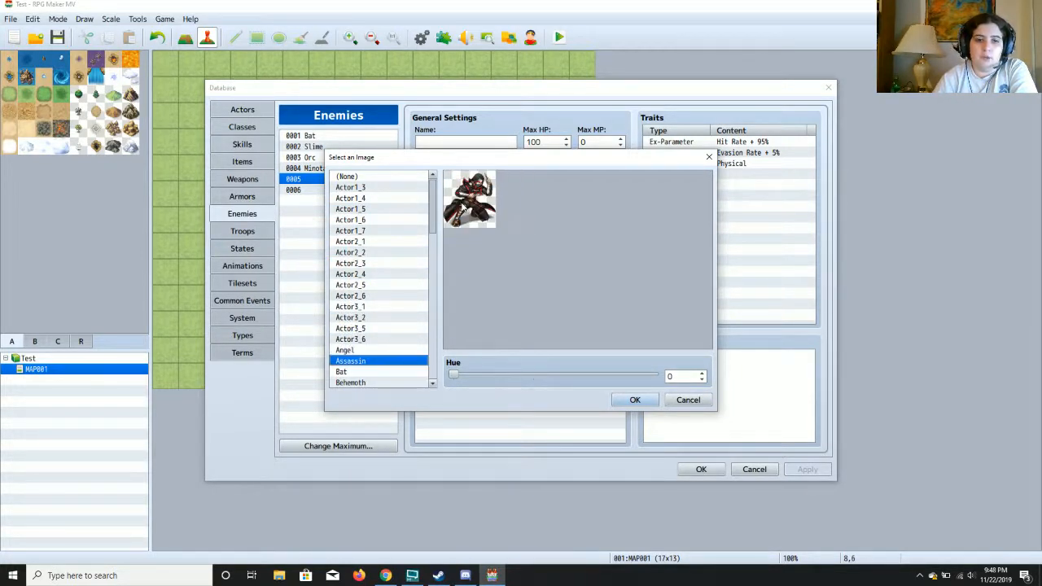
key("Down")
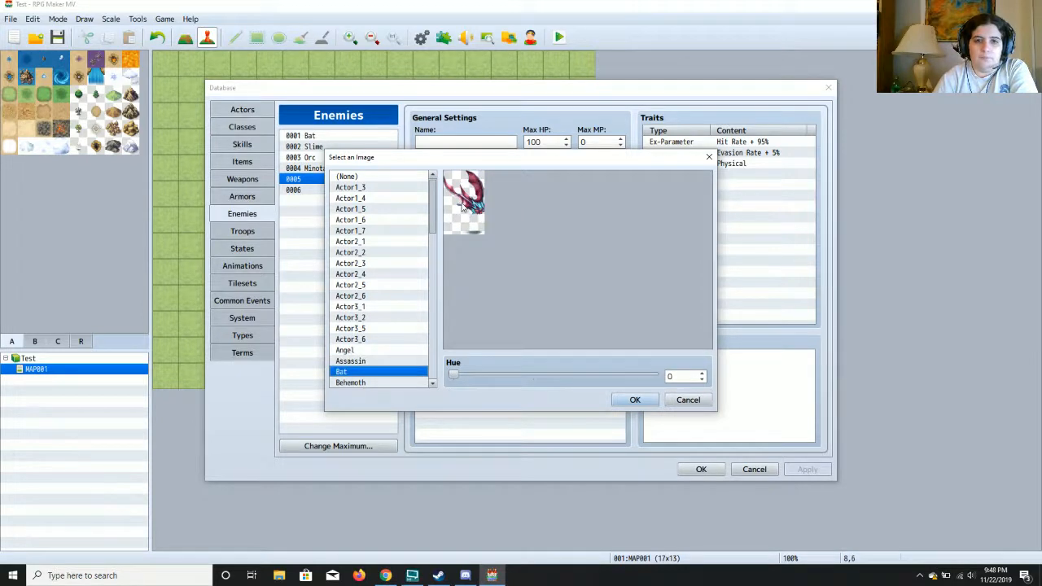
key("Down")
key("Down")
key("Down")
key("Down")
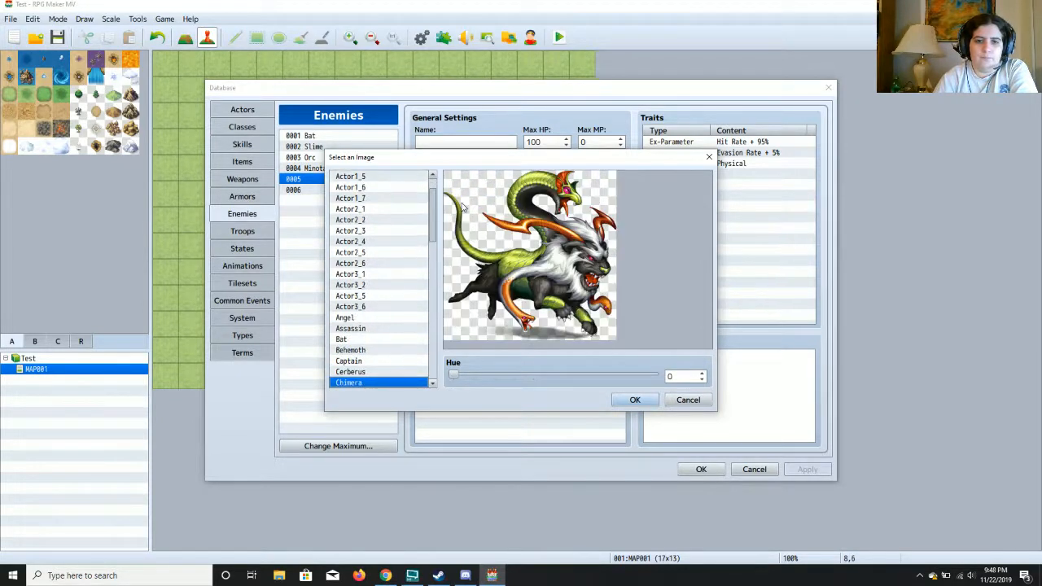
key("Down")
key("Down")
key("Down")
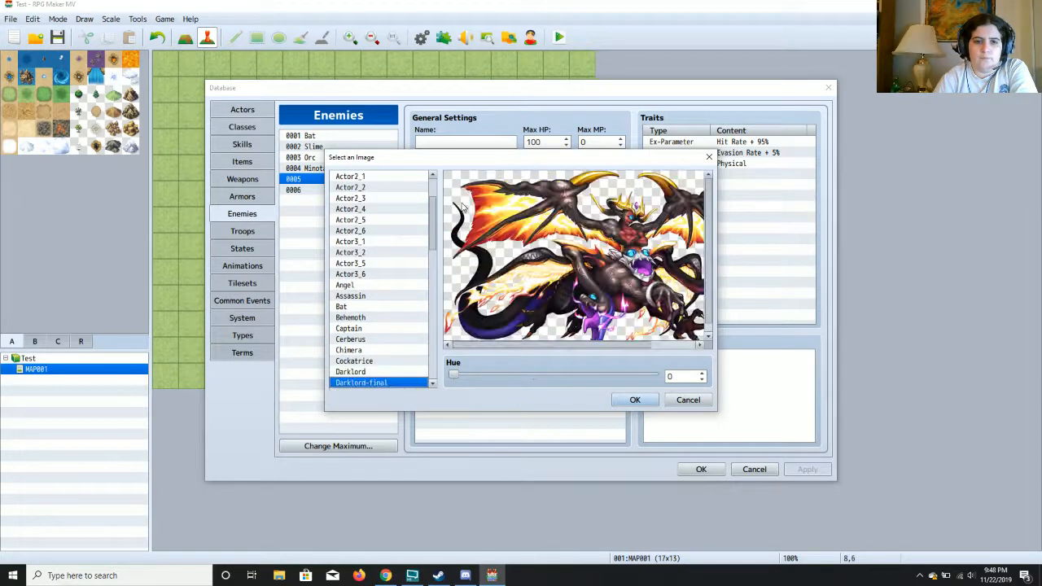
key("Down")
key("Down")
key("Down")
key("Down")
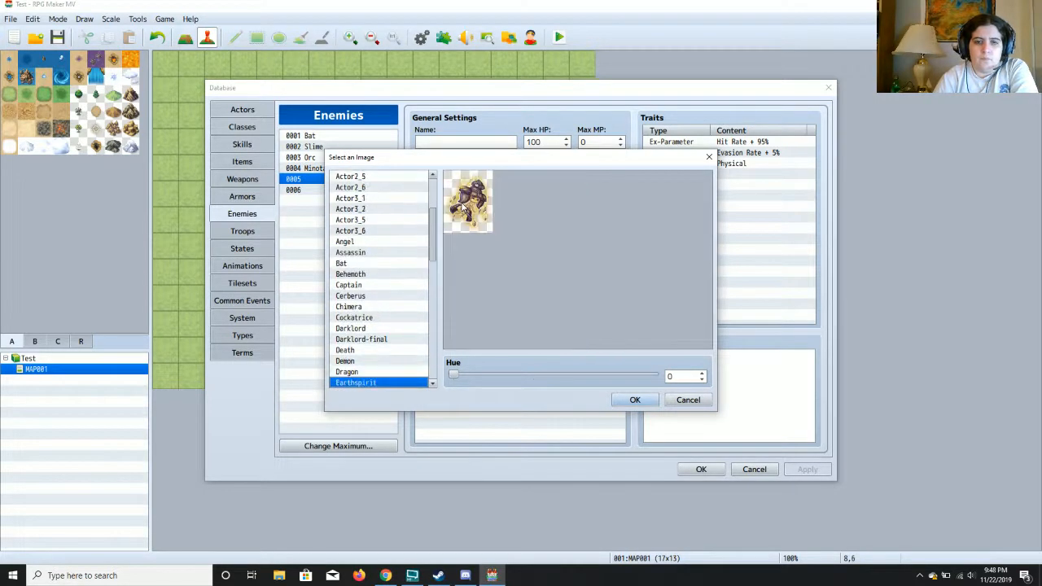
key("Down")
key("Down")
key("Down")
key("Down")
key("Down")
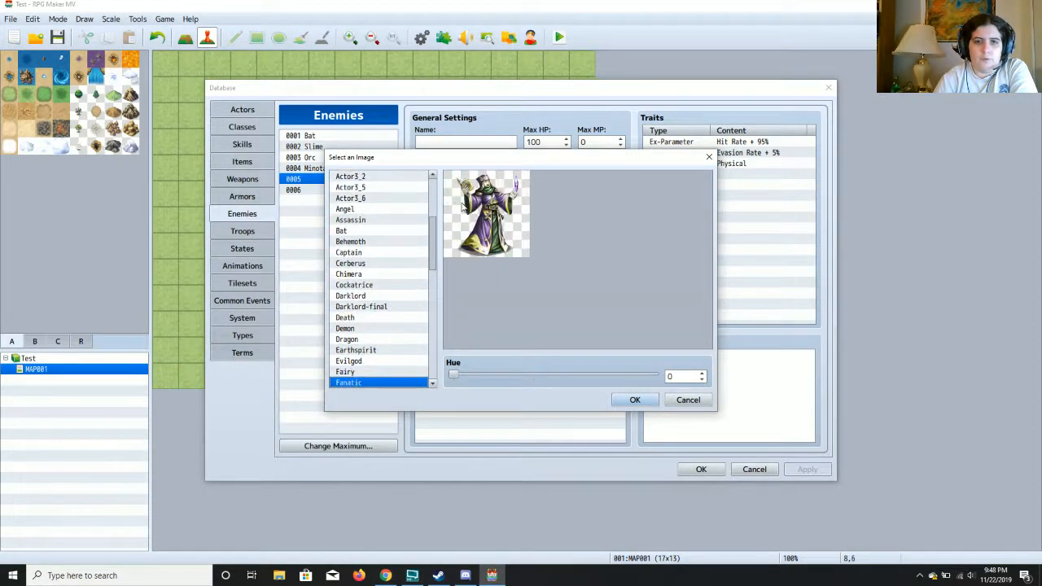
key("Down")
key("Down")
key("Down")
key("Down")
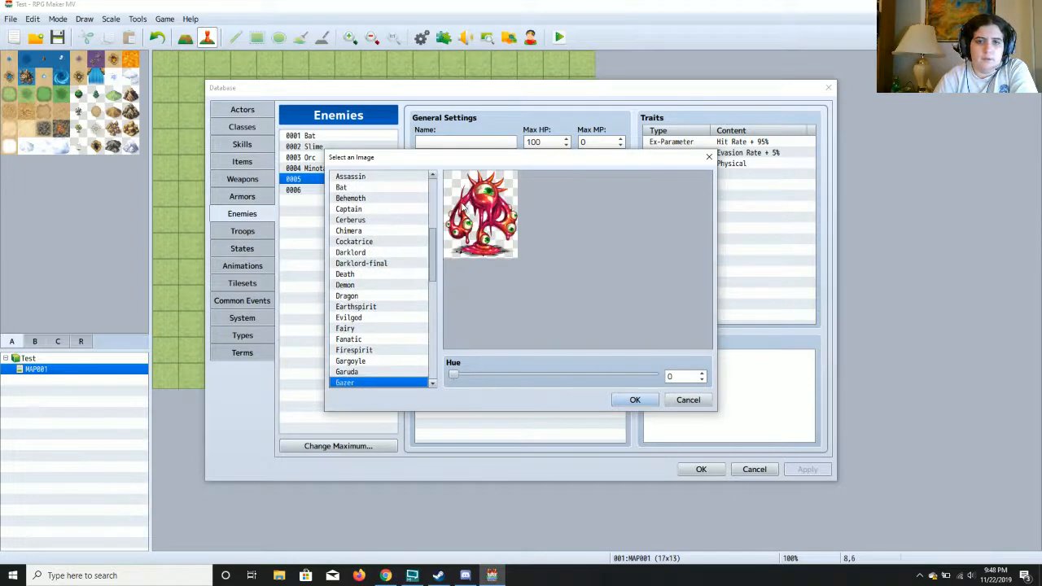
key("Down")
key("Down")
key("Down")
key("Down")
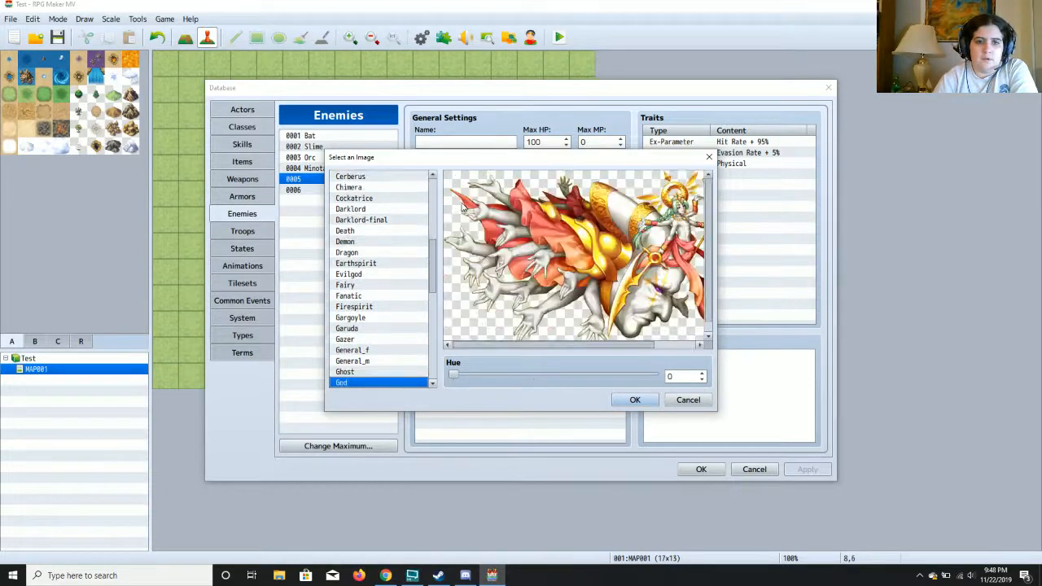
key("Down")
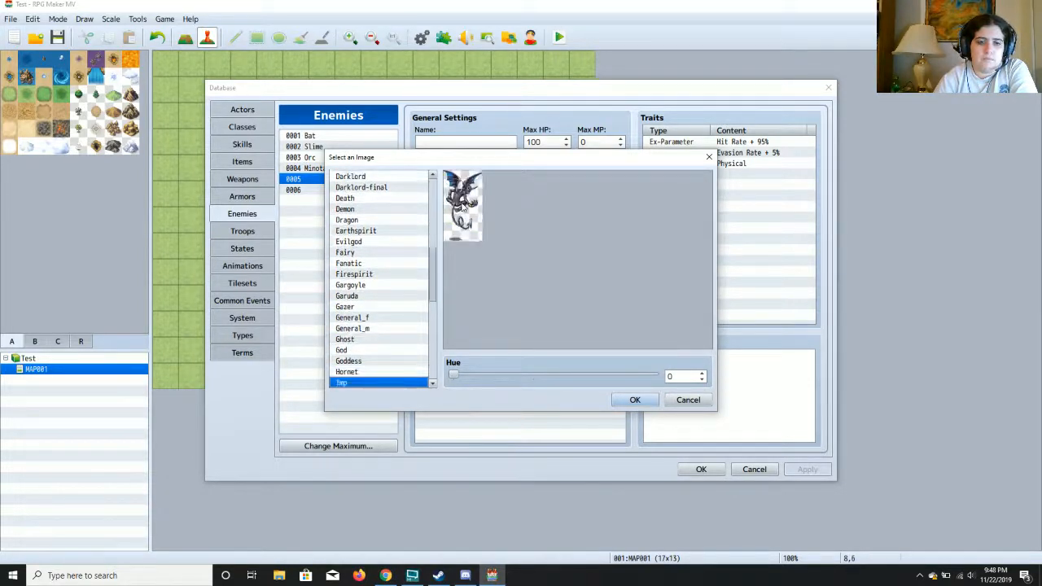
key("Up")
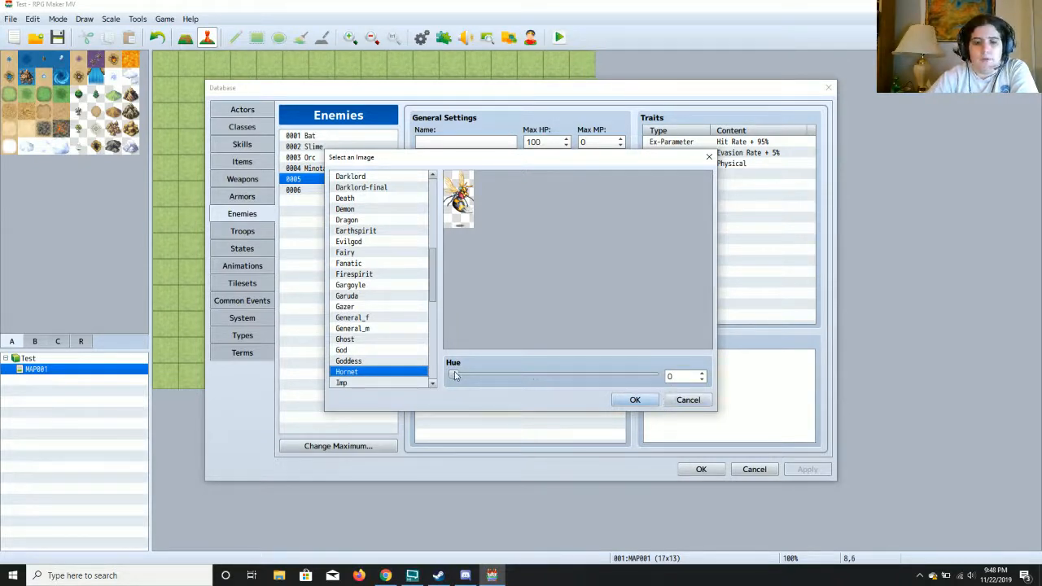
left_click_drag(454, 375, 420, 379)
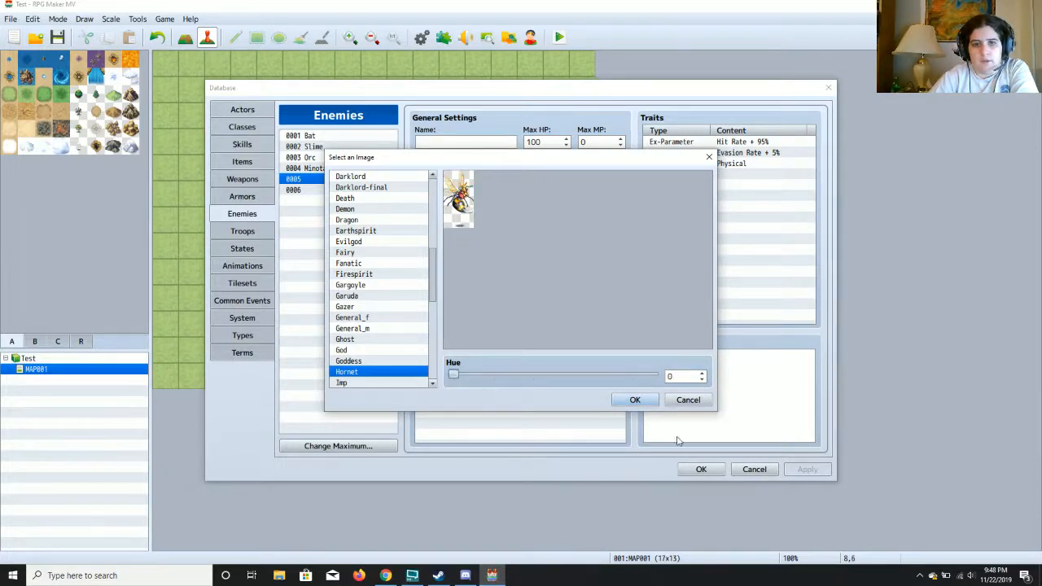
left_click(635, 399)
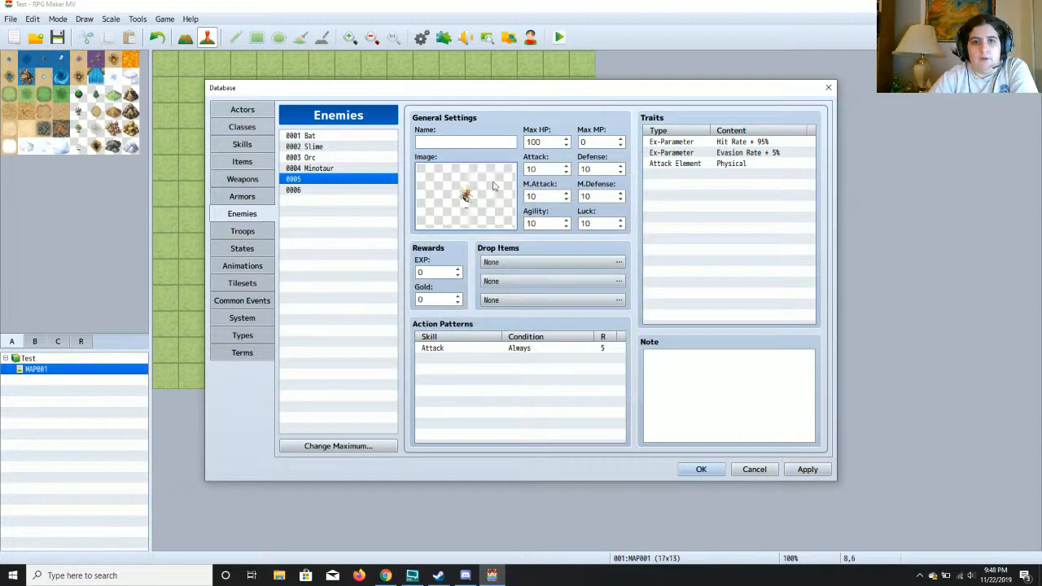
Name enemy 0005 Hornet and set its Max HP to 200 and Max MP to 10.
left_click(484, 141)
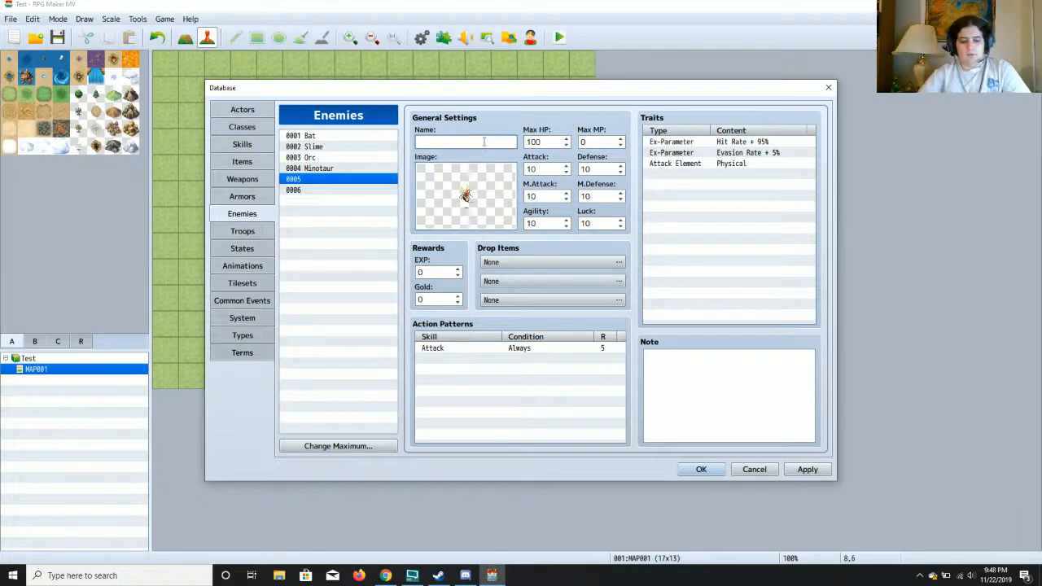
type("Horn")
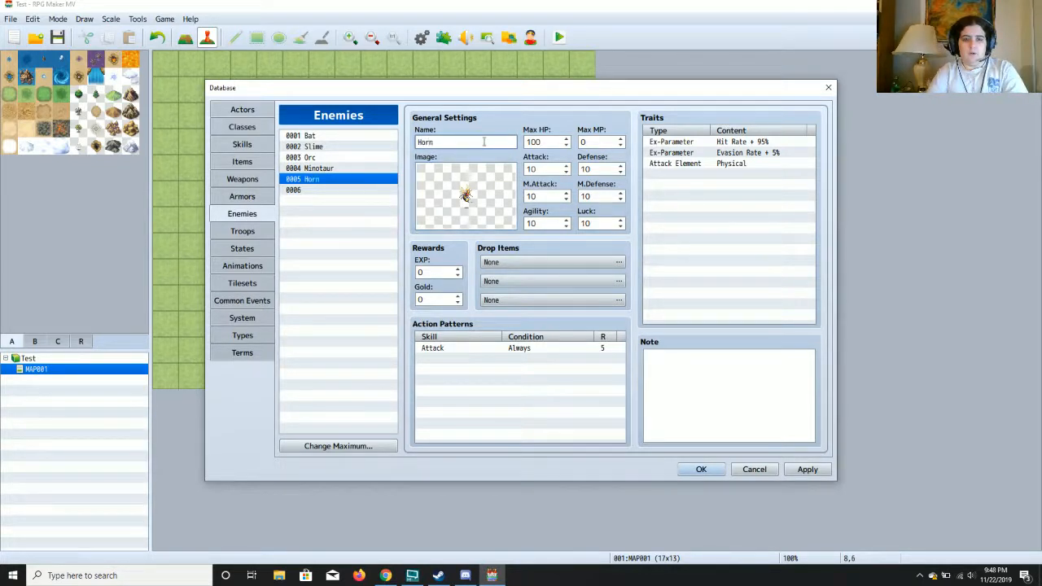
type("et")
key("Tab")
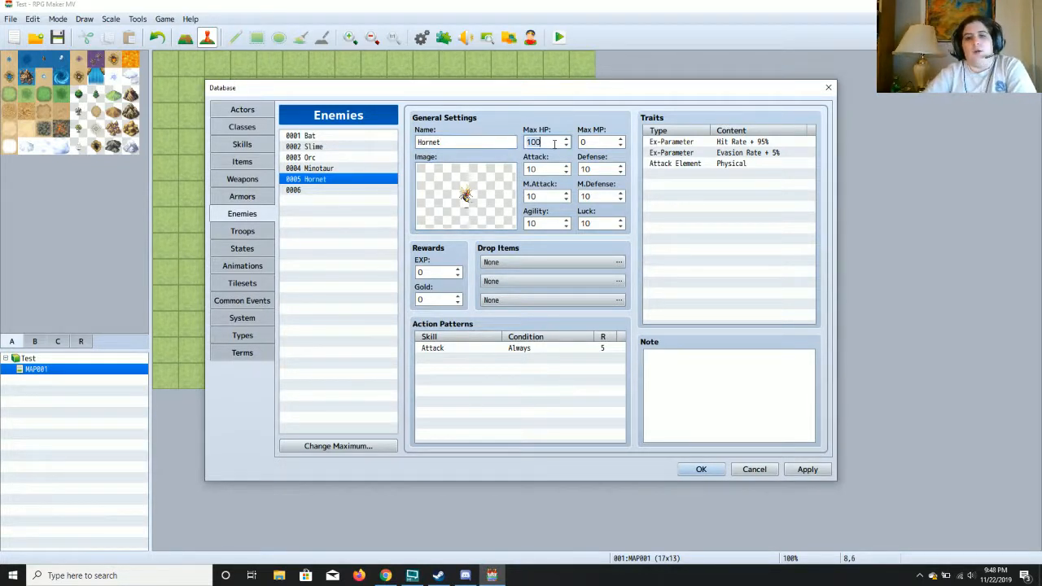
type("2")
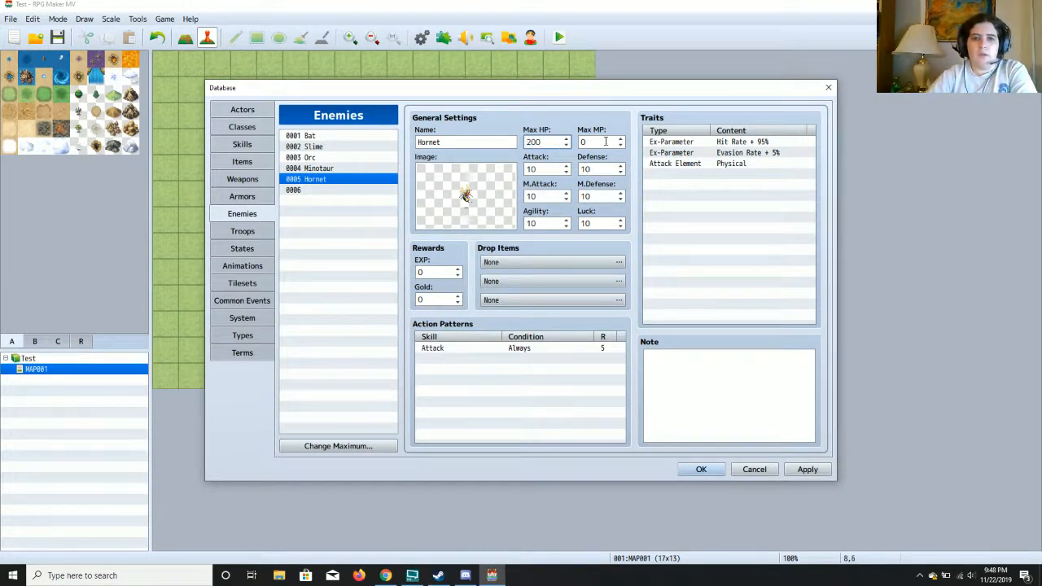
key("Tab")
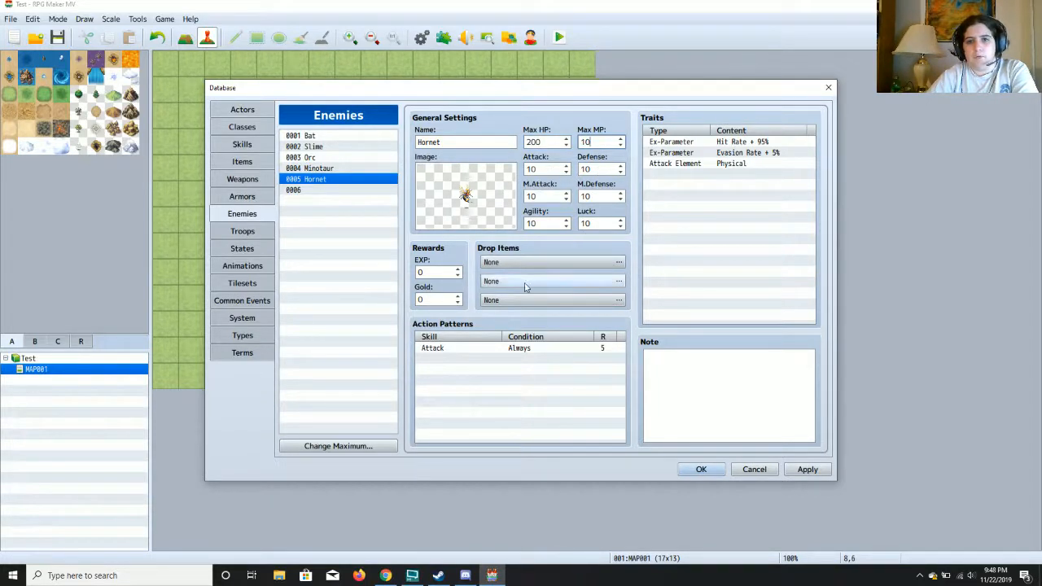
Set the Hornet's rewards to 100 EXP and 2 gold and apply the changes.
left_click(438, 271)
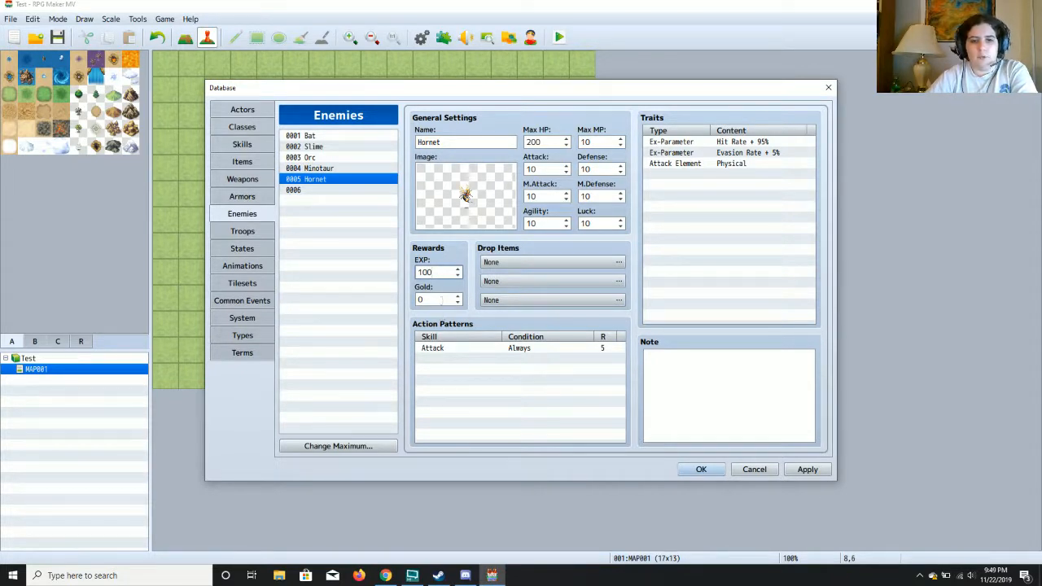
left_click(441, 300)
type("2")
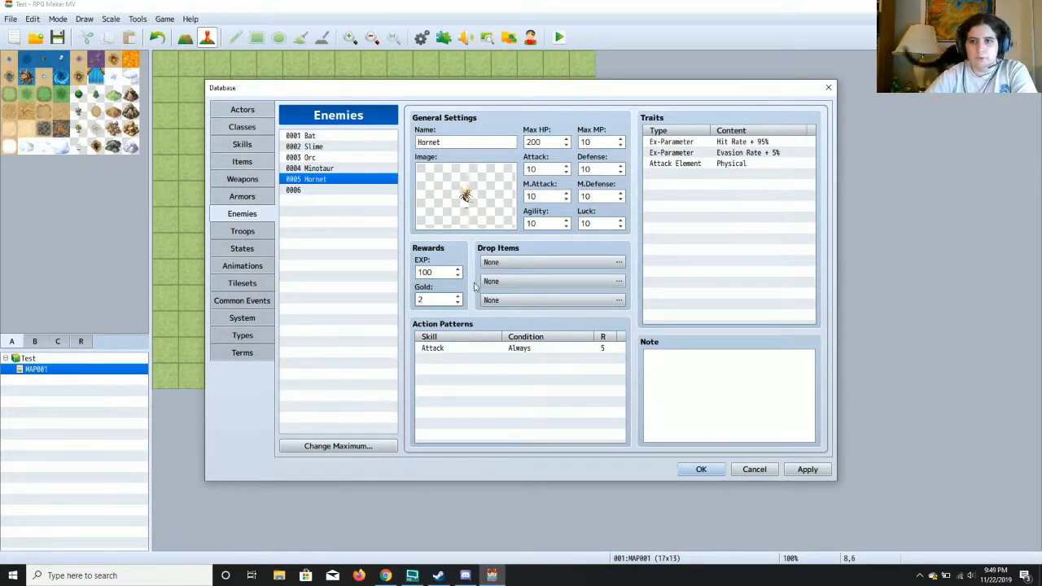
left_click(812, 473)
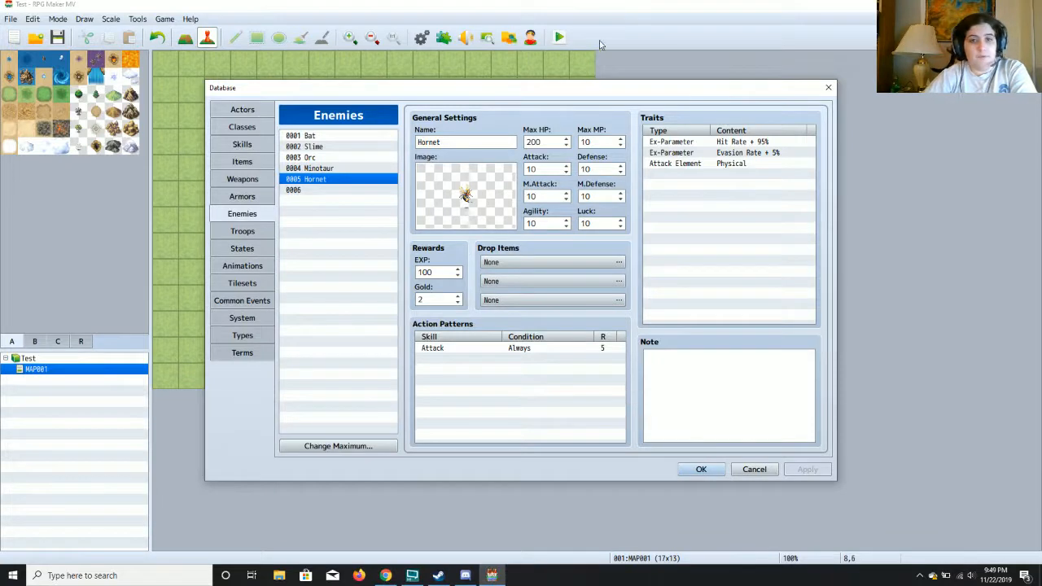
Add a Hornet to the empty troop 0005 and place it near the lower-left corner of the battlefield.
left_click(243, 232)
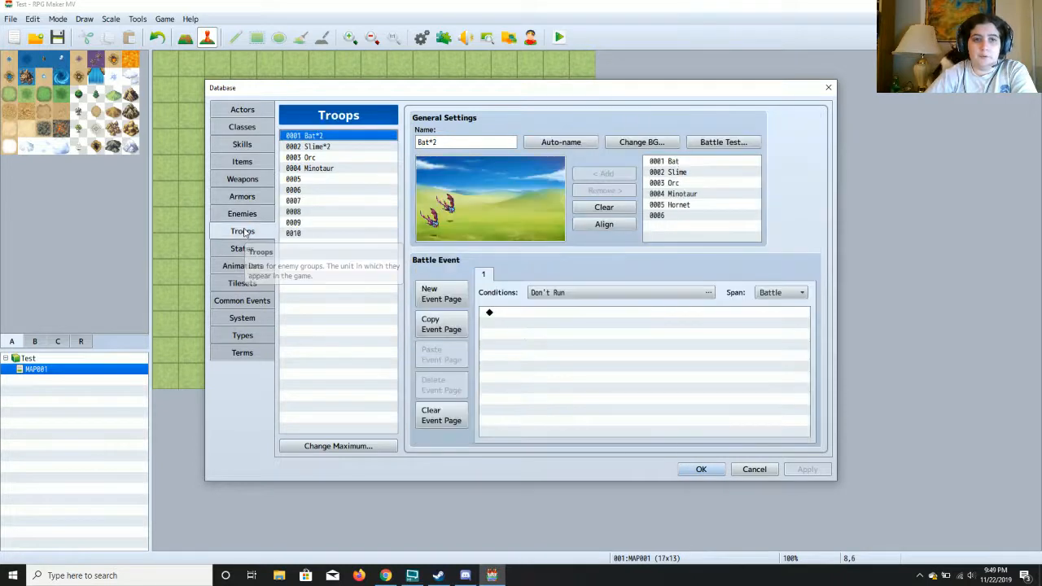
left_click(323, 179)
left_click(692, 205)
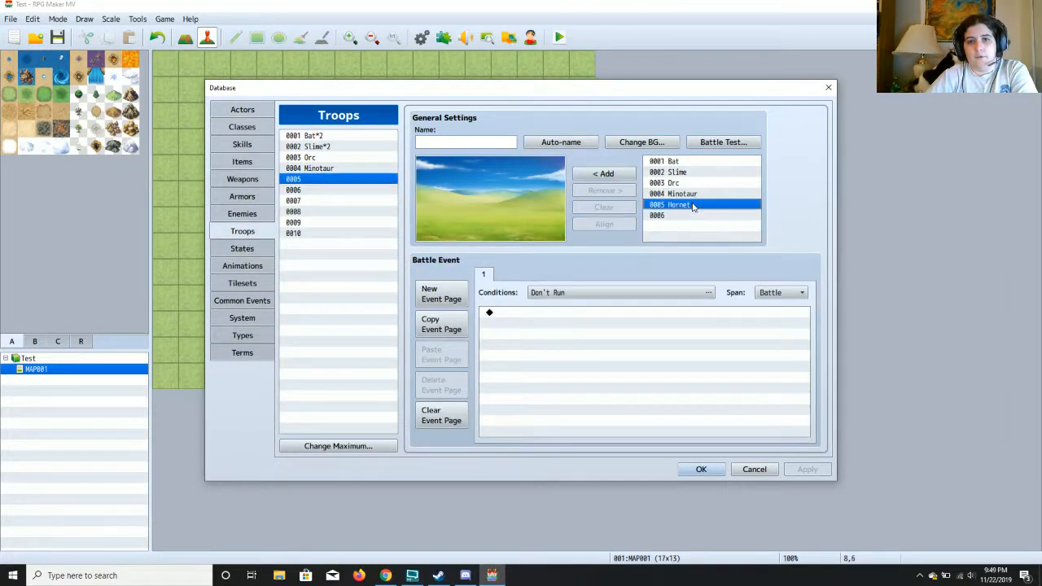
left_click(603, 174)
left_click(490, 221)
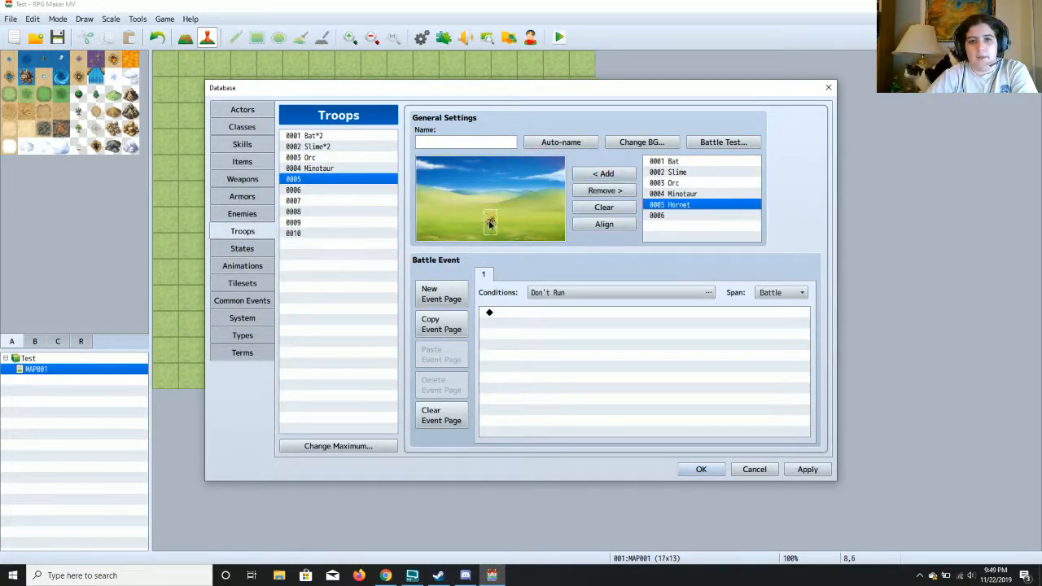
left_click_drag(490, 222, 434, 221)
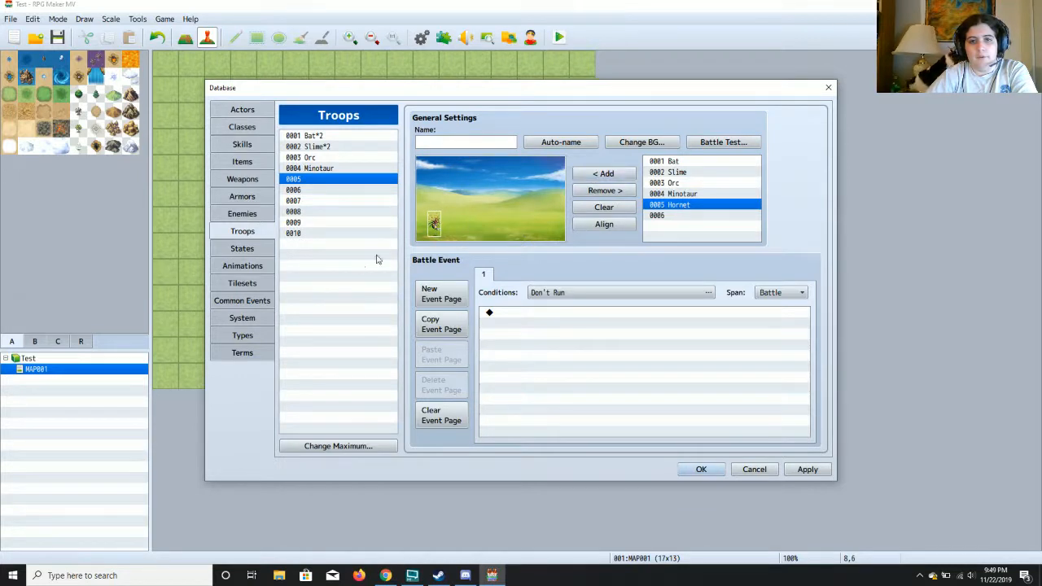
Add a second Hornet just above and right of the first, then auto-name troop 0005 and apply the changes.
left_click(495, 229)
left_click(603, 173)
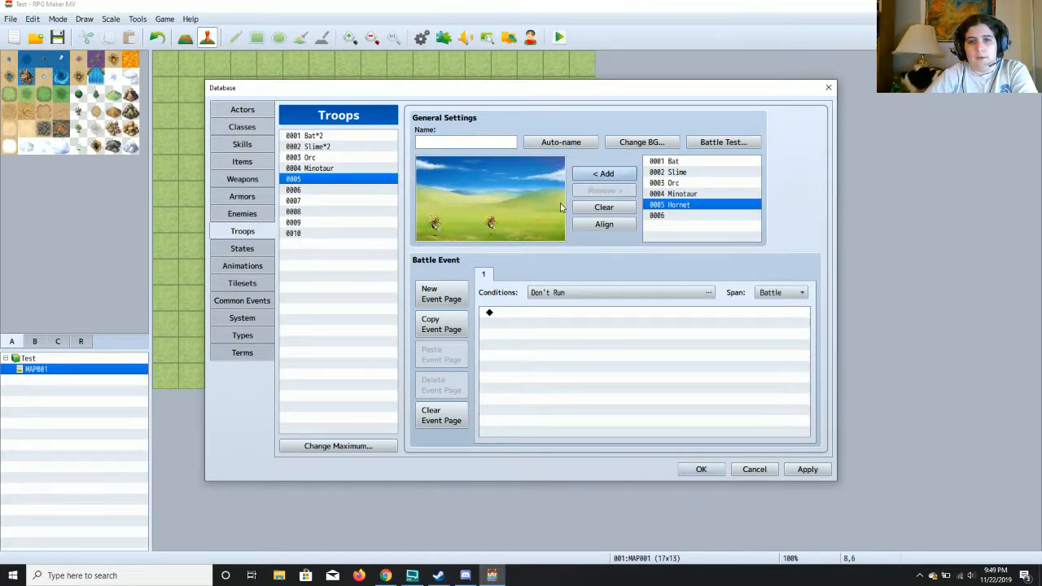
left_click_drag(490, 228, 447, 219)
left_click(479, 225)
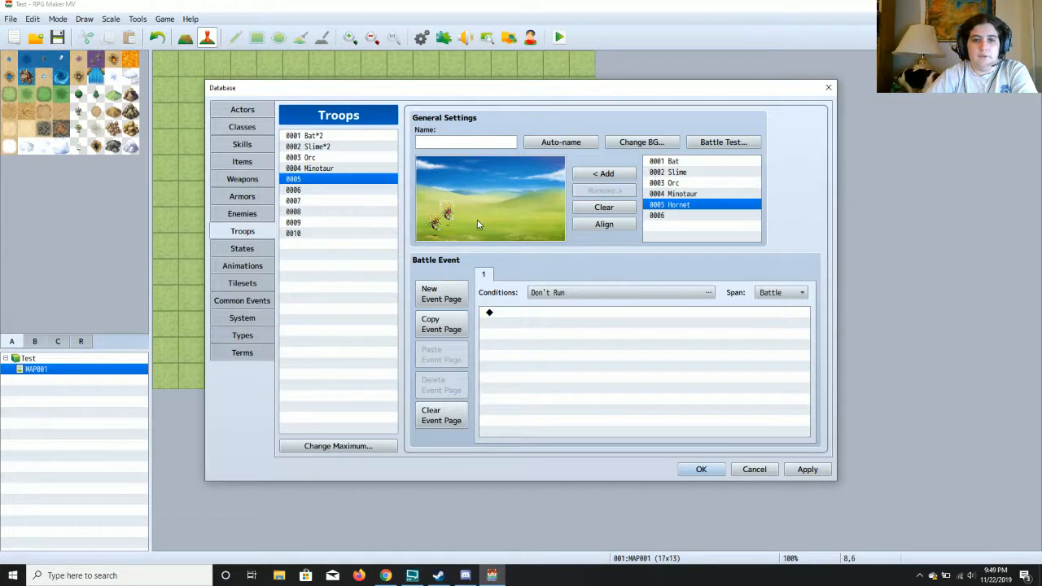
left_click(808, 471)
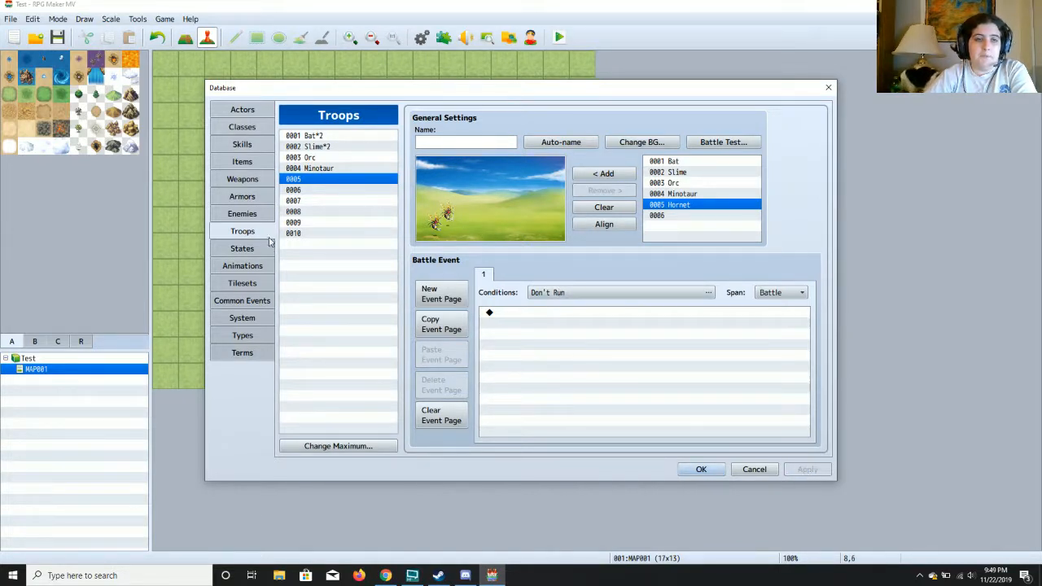
left_click(585, 142)
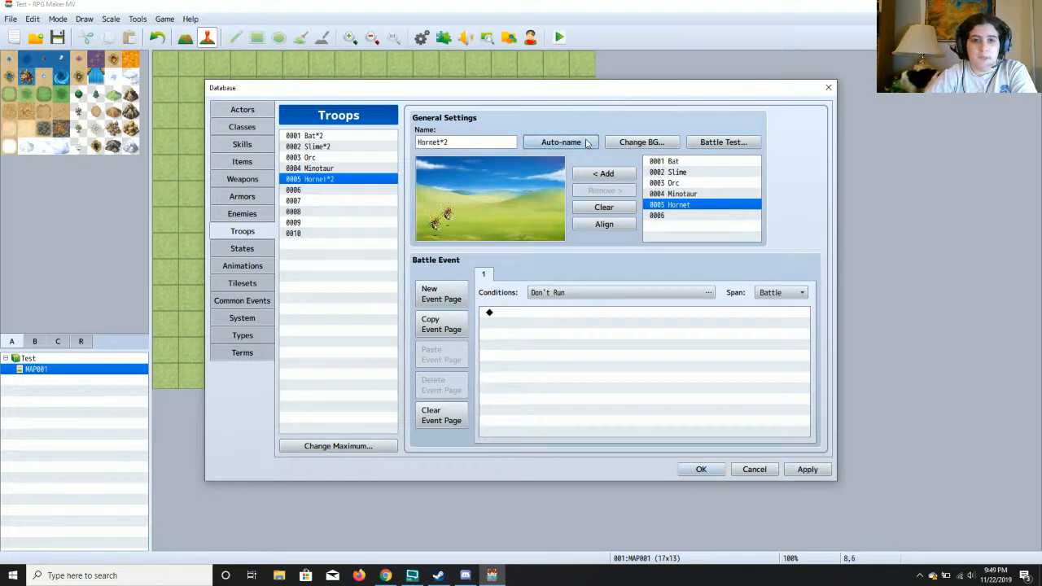
left_click(808, 471)
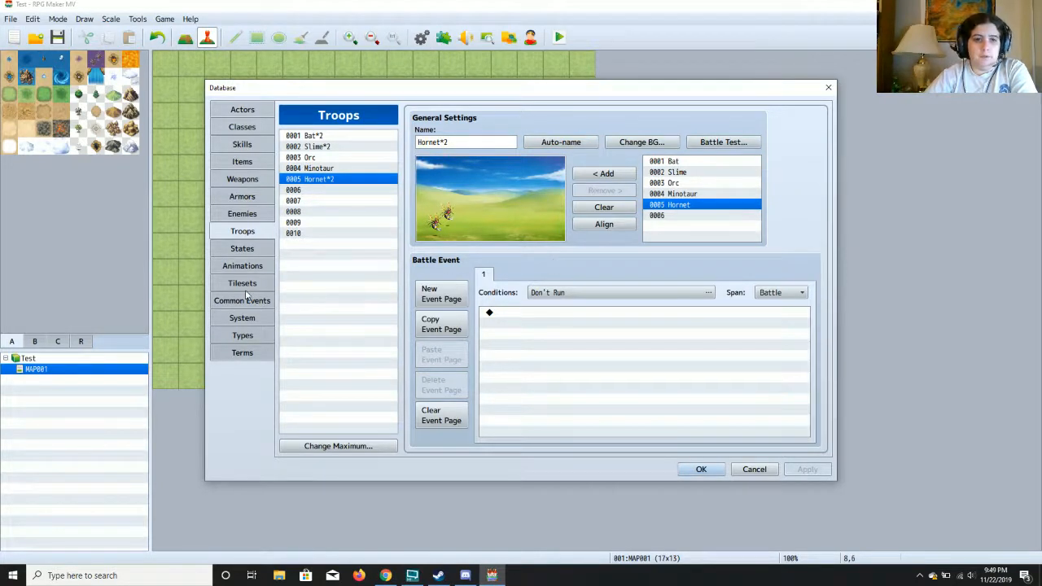
Set the empty armor entry 0005 to the Light Armor type and the Body equipment type.
left_click(243, 198)
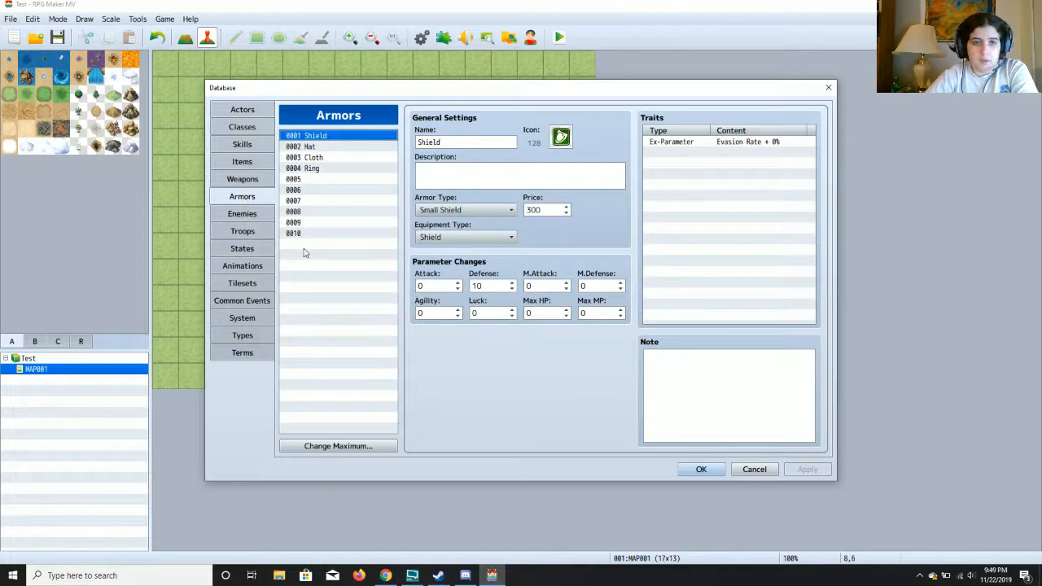
left_click(354, 179)
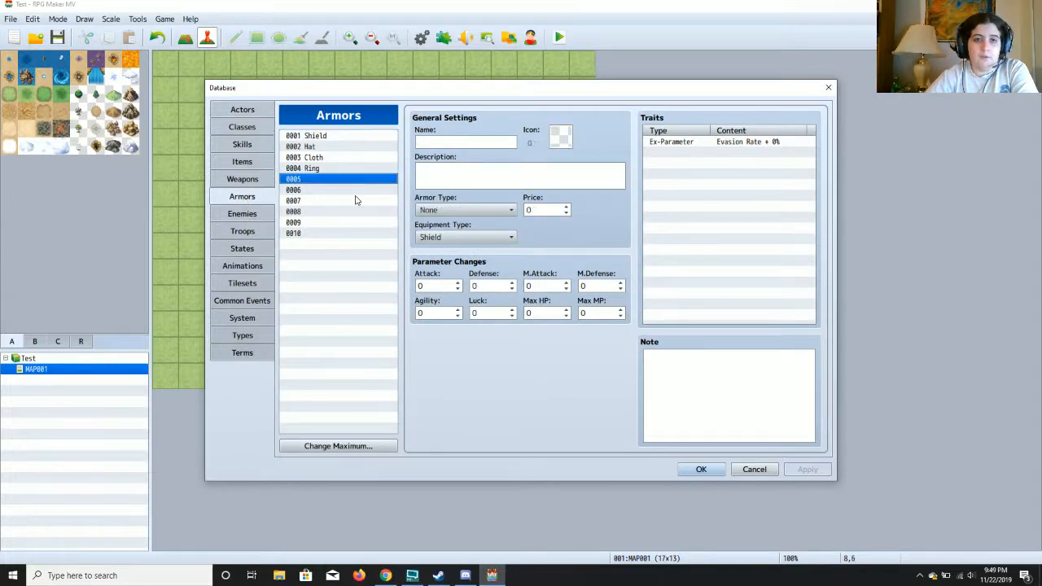
left_click(503, 214)
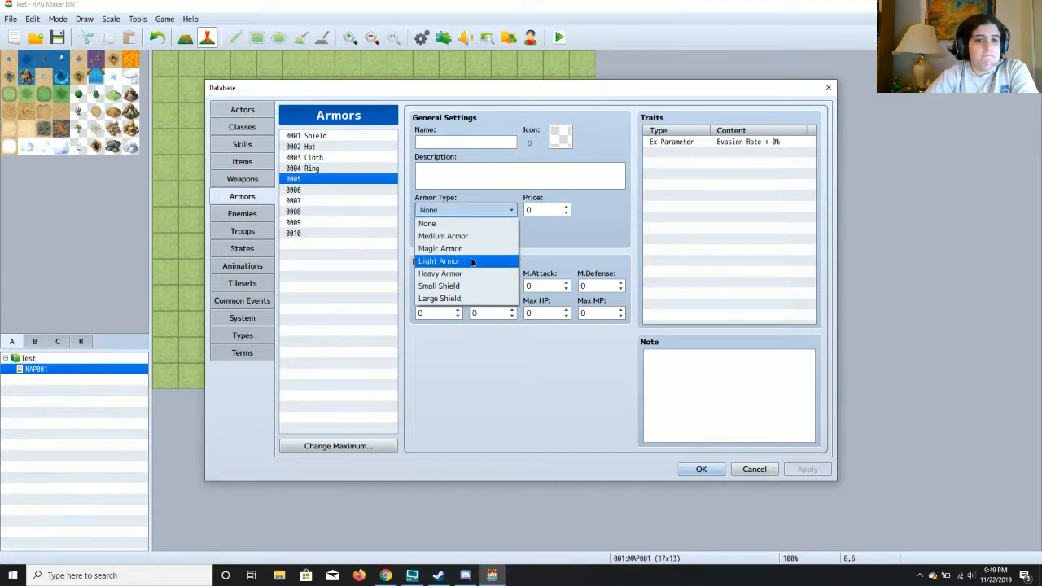
left_click(471, 261)
left_click(484, 238)
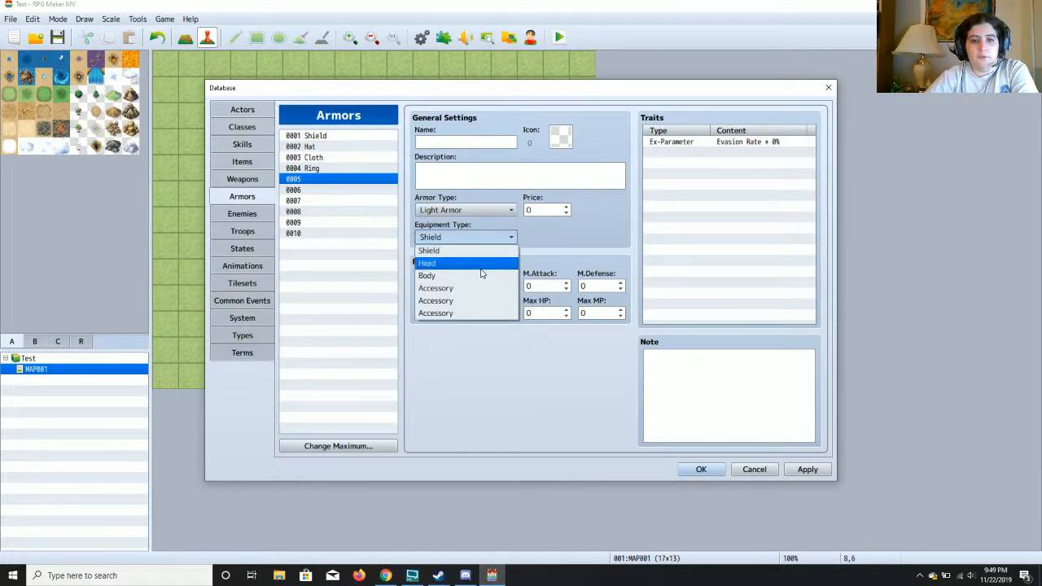
left_click(483, 277)
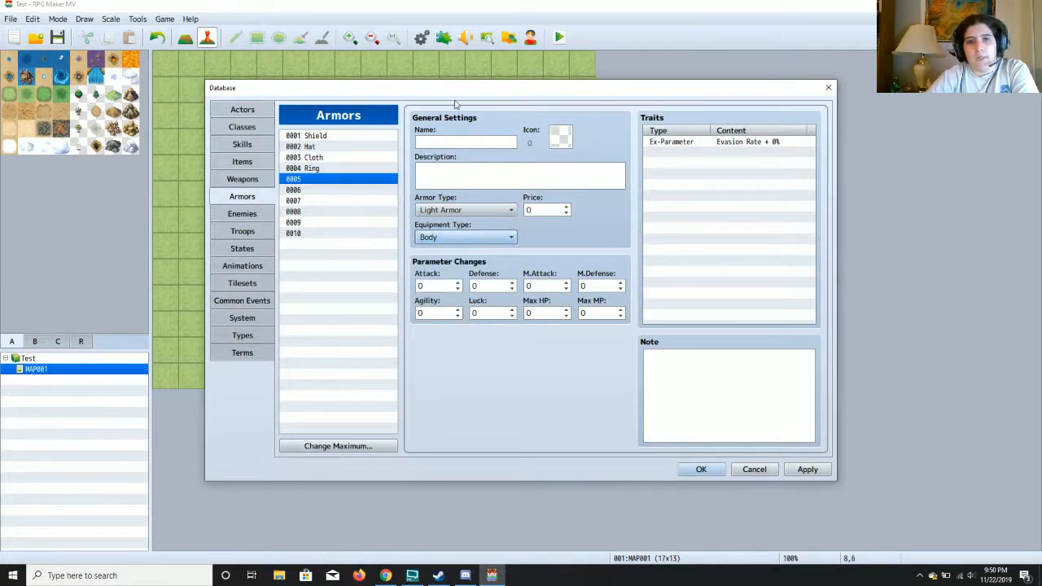
Name armor 0005 Hide Armor.
left_click(473, 140)
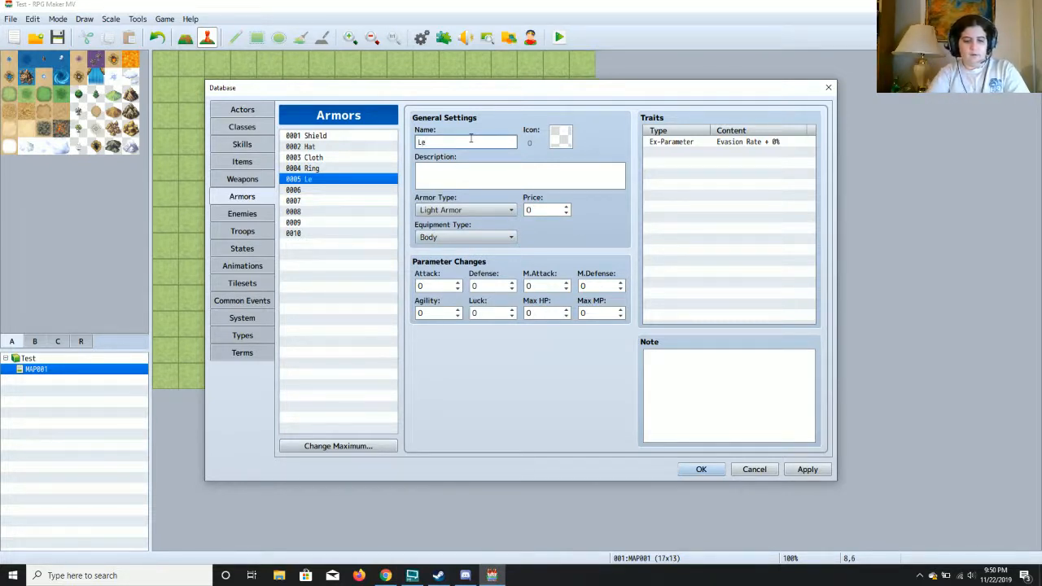
type("Cloth")
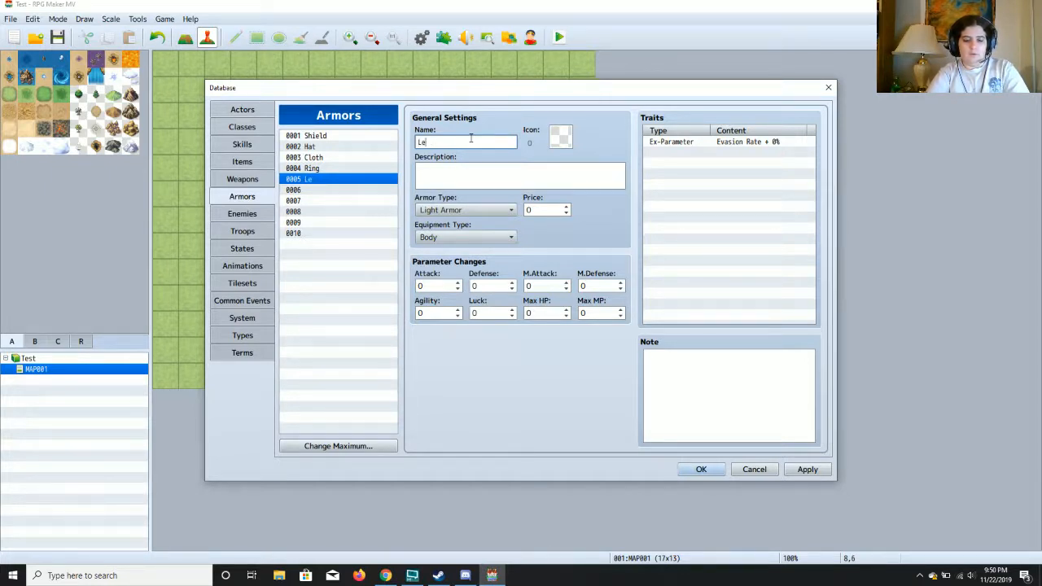
type("ather")
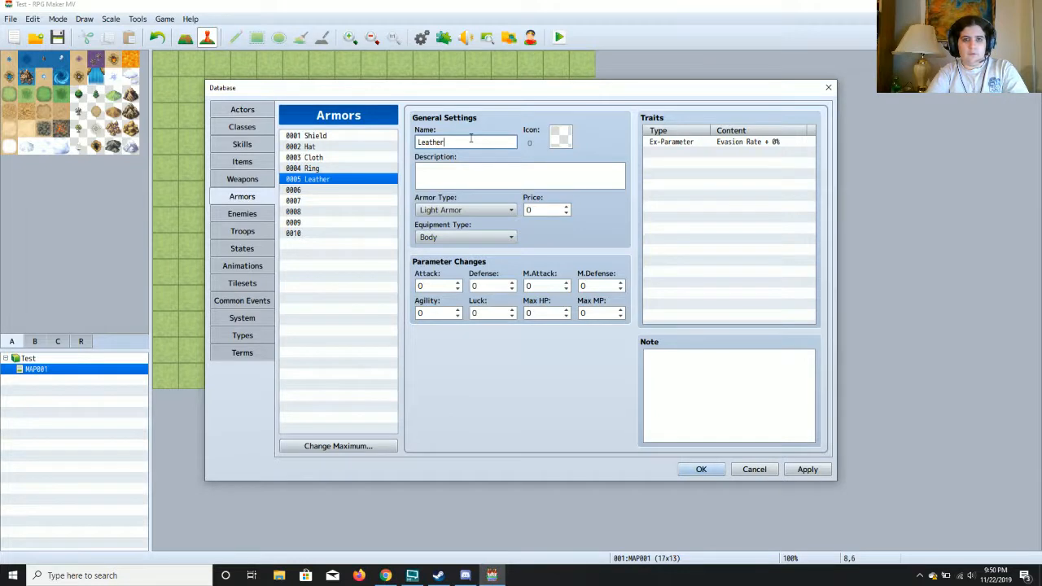
key("BackSpace")
key("BackSpace")
key("BackSpace")
key("BackSpace")
key("BackSpace")
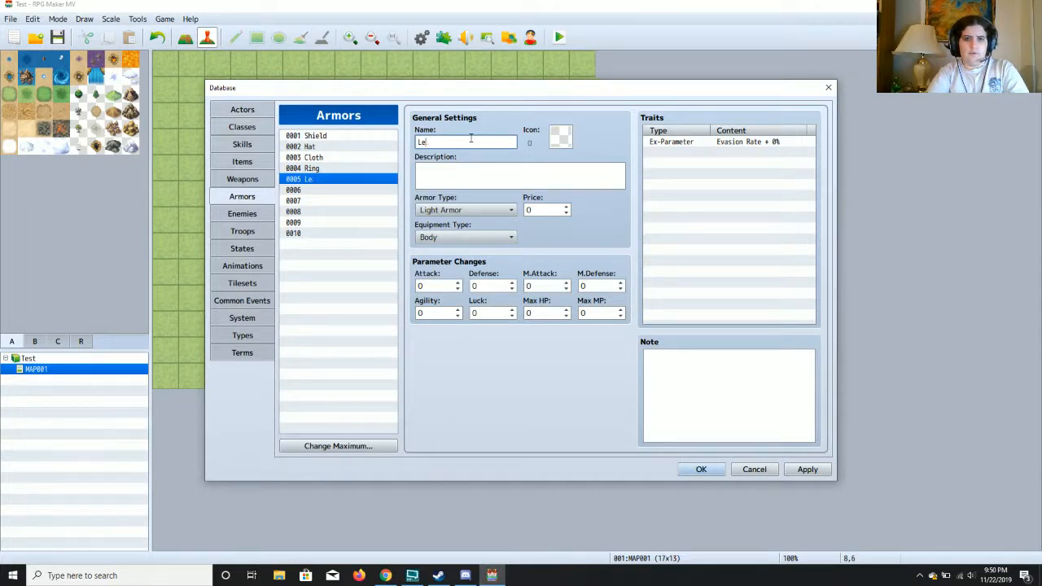
type("Hide ")
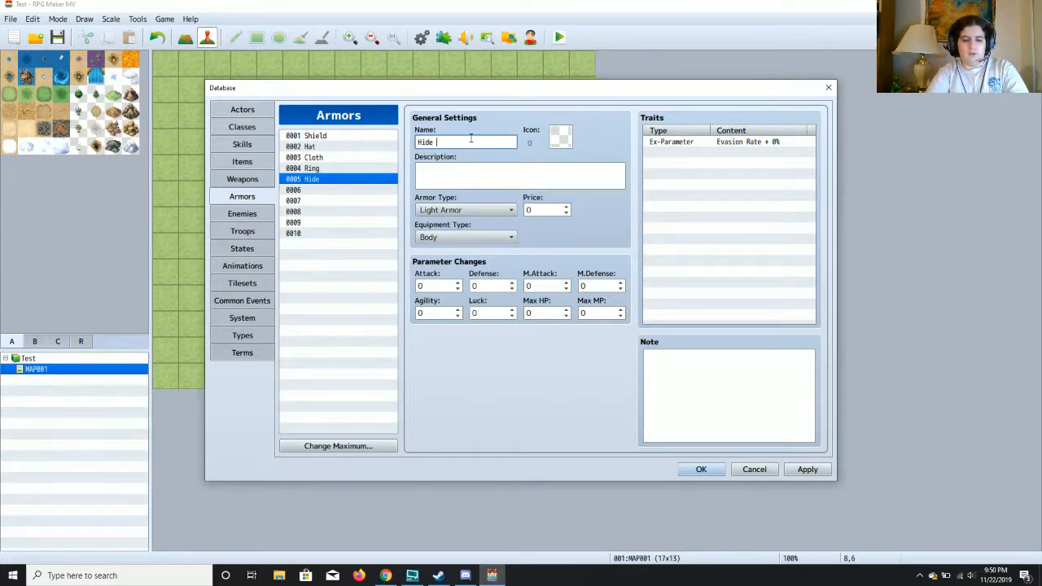
type("Armor")
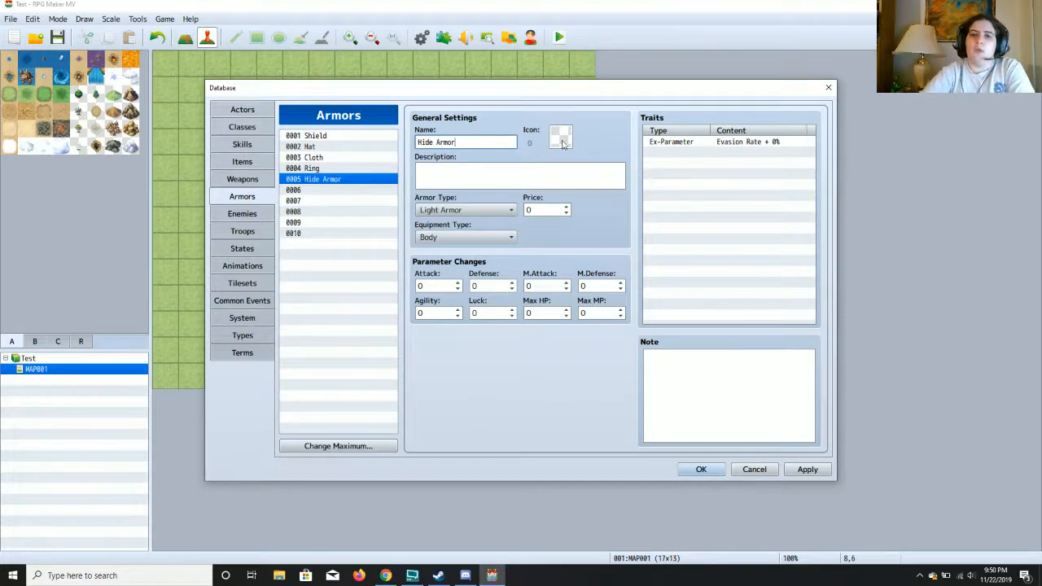
Assign the green shirt icon, number 135, to Hide Armor.
double_click(561, 140)
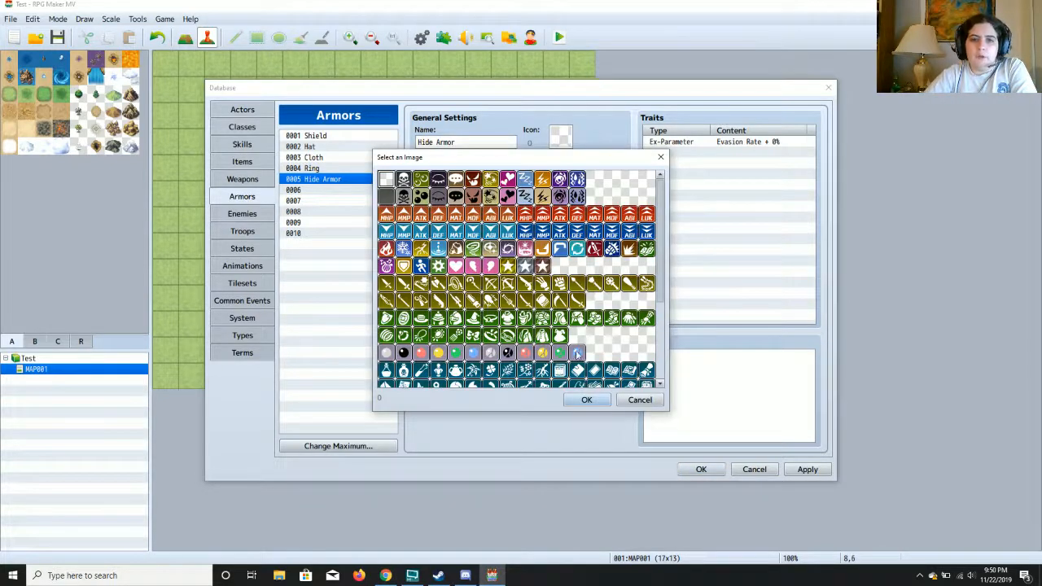
left_click_drag(661, 243, 657, 284)
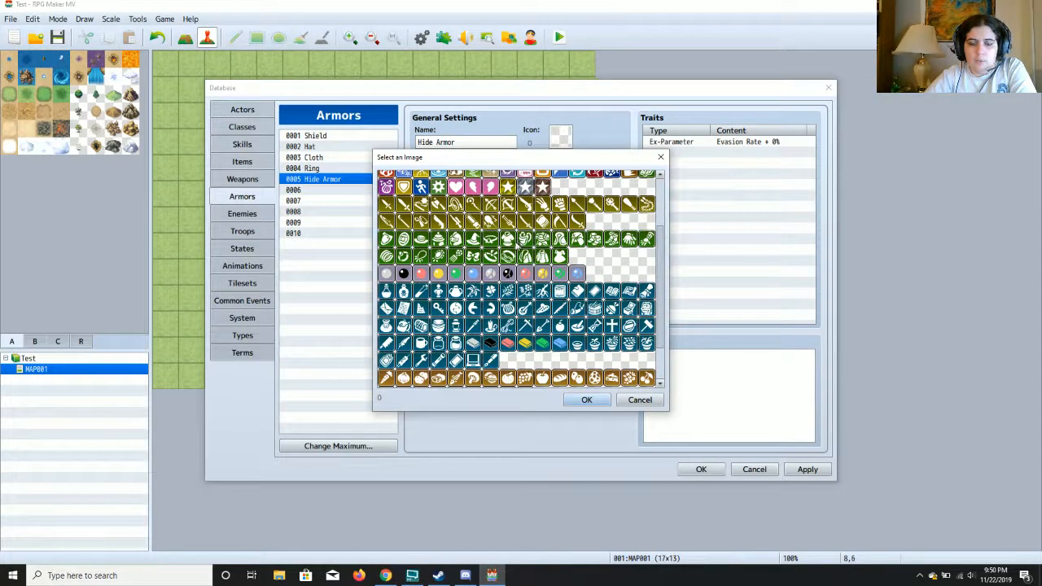
left_click(507, 239)
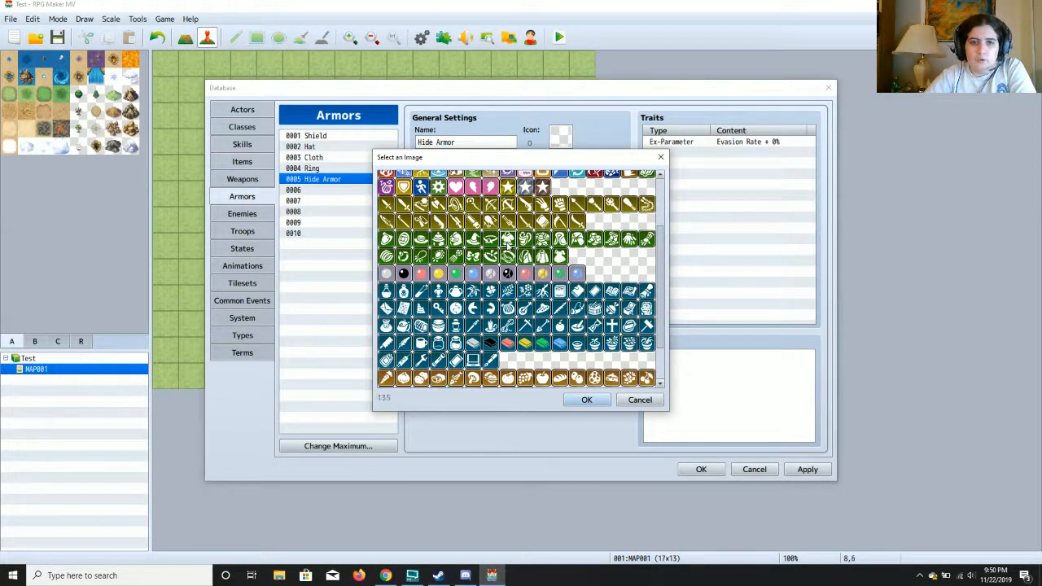
left_click(587, 400)
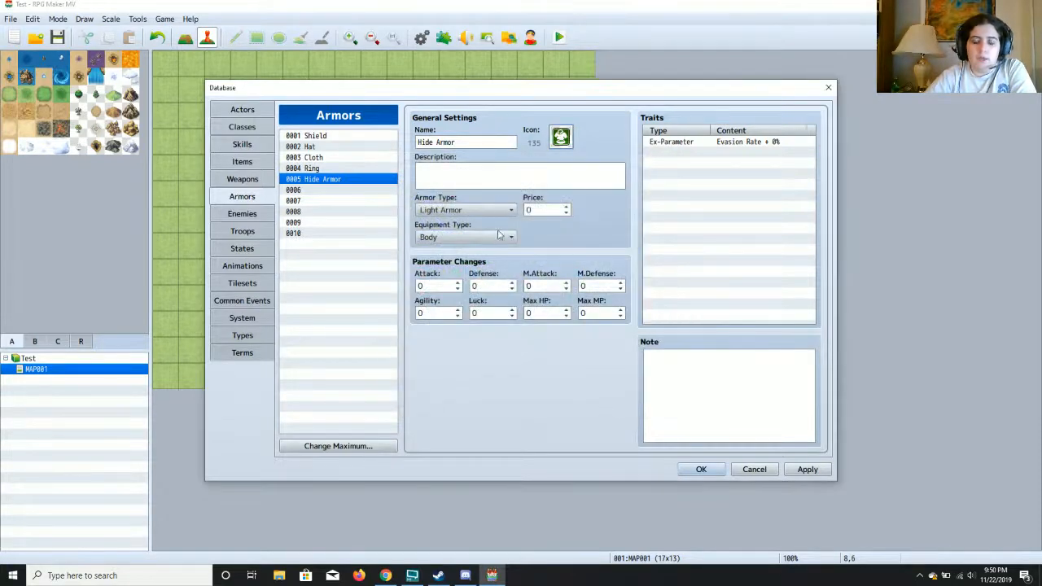
Set Hide Armor's price to 50 and its Defense to 4, and apply the changes.
left_click(538, 209)
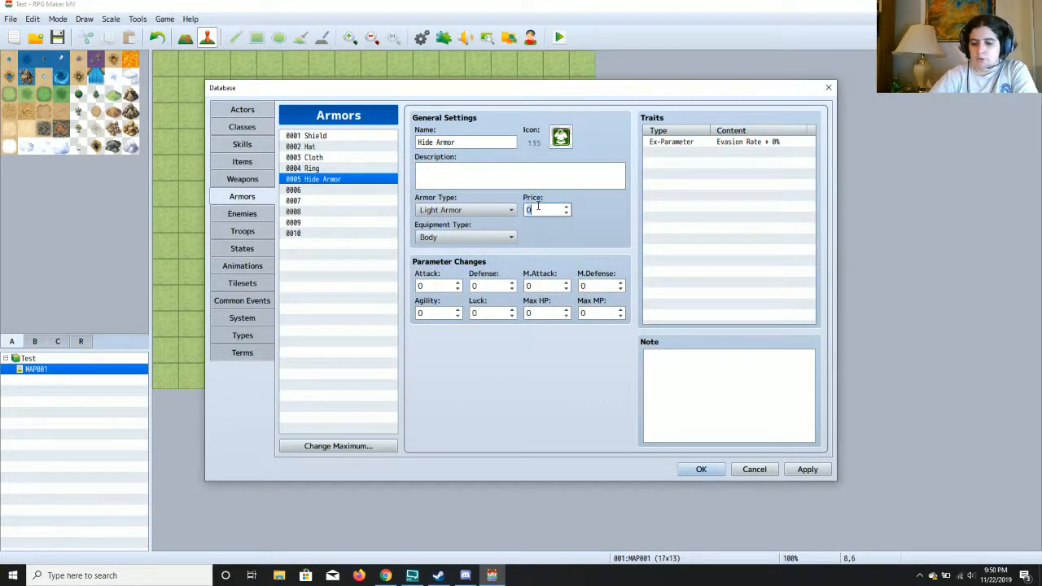
left_click(497, 285)
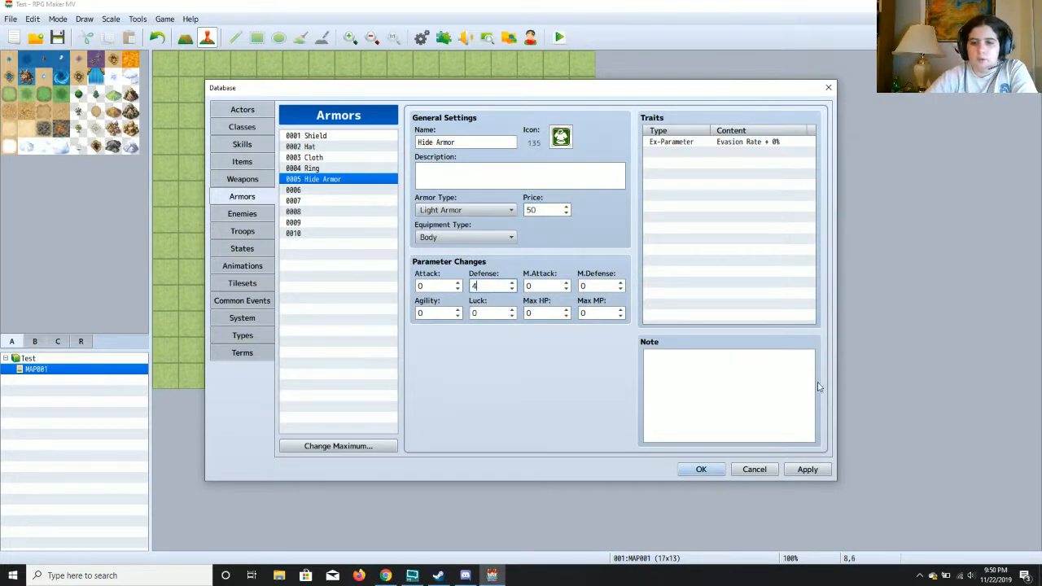
left_click(806, 472)
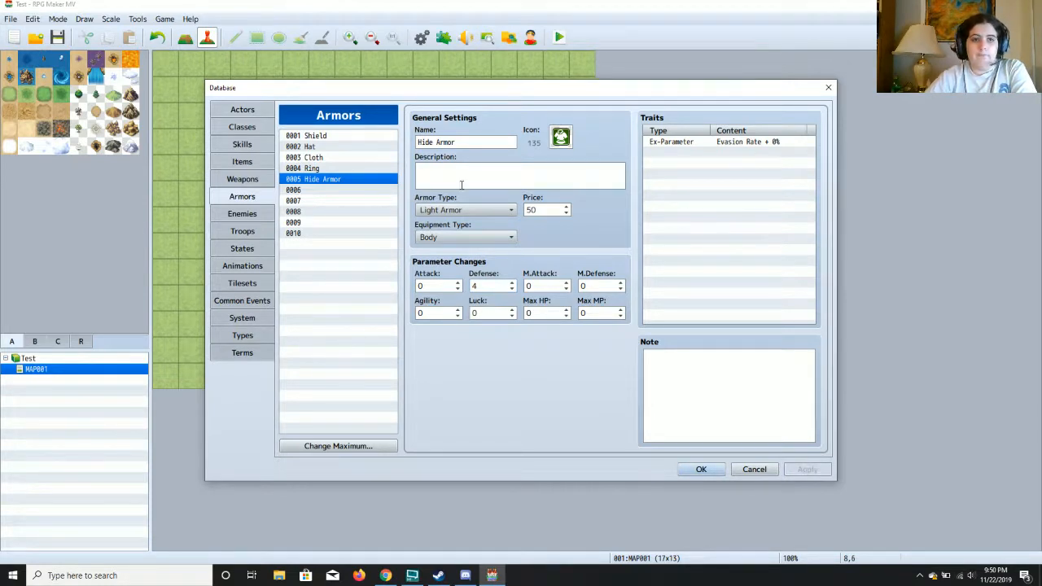
Set the empty armor entry 0006 to the Accessory equipment type and the Light Armor type.
left_click(317, 190)
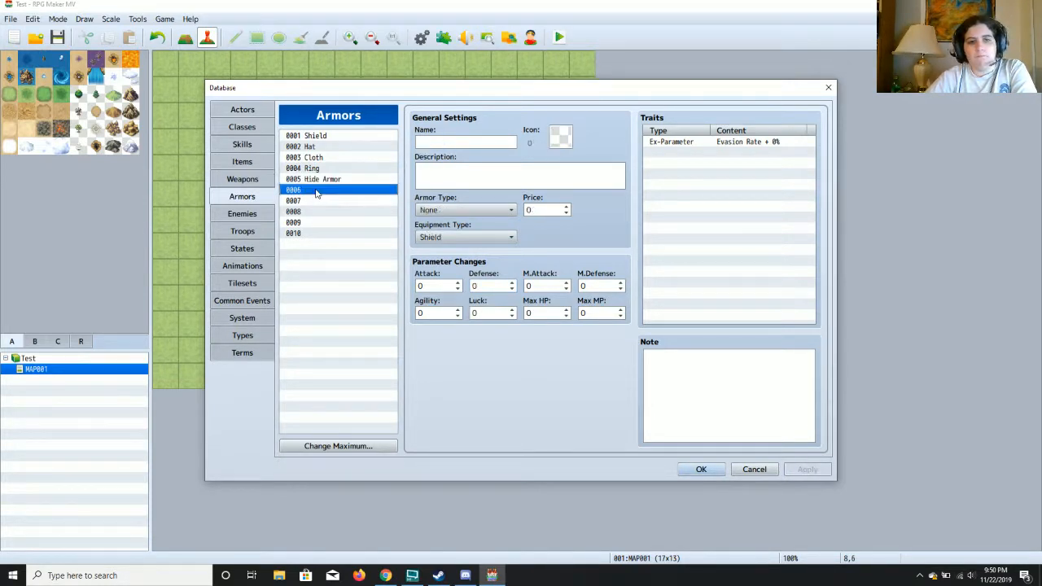
left_click(461, 211)
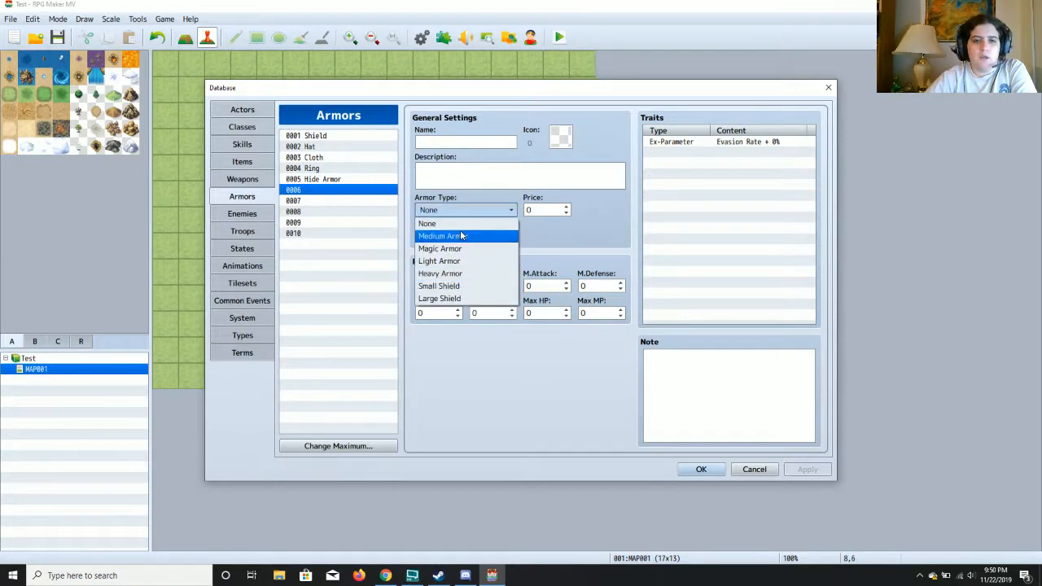
left_click(472, 227)
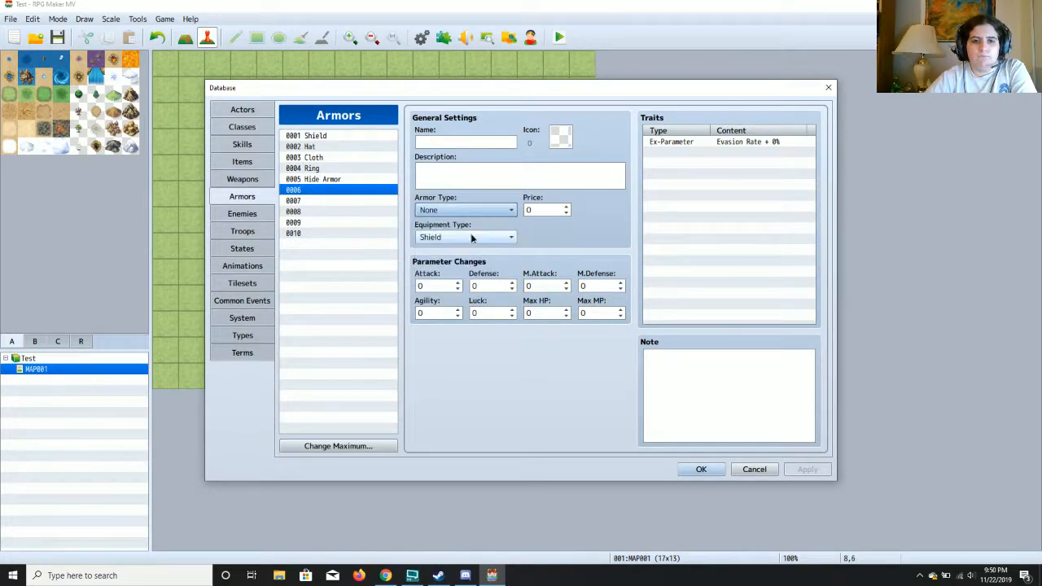
left_click(476, 236)
left_click(462, 290)
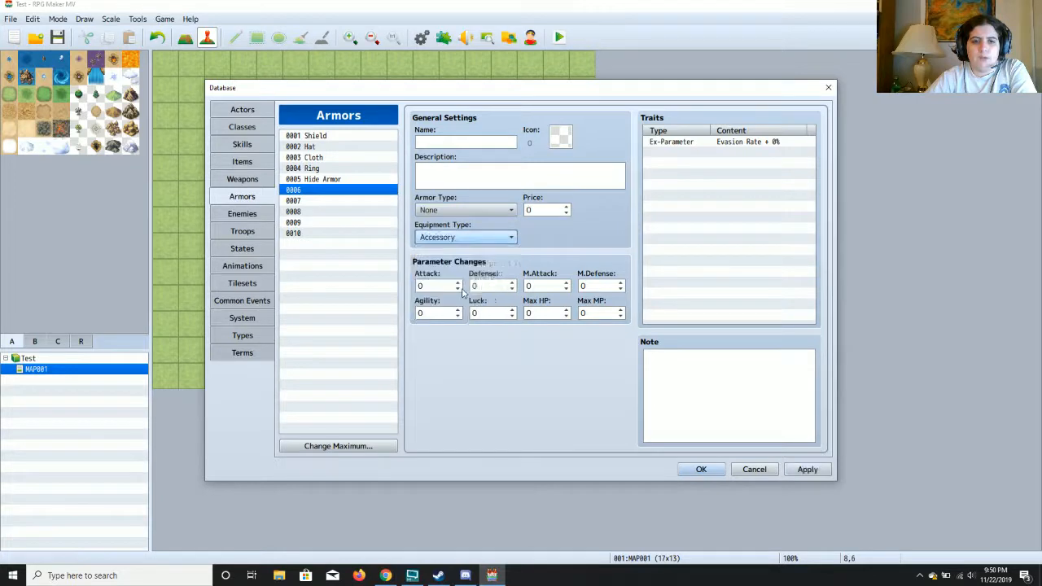
left_click(483, 212)
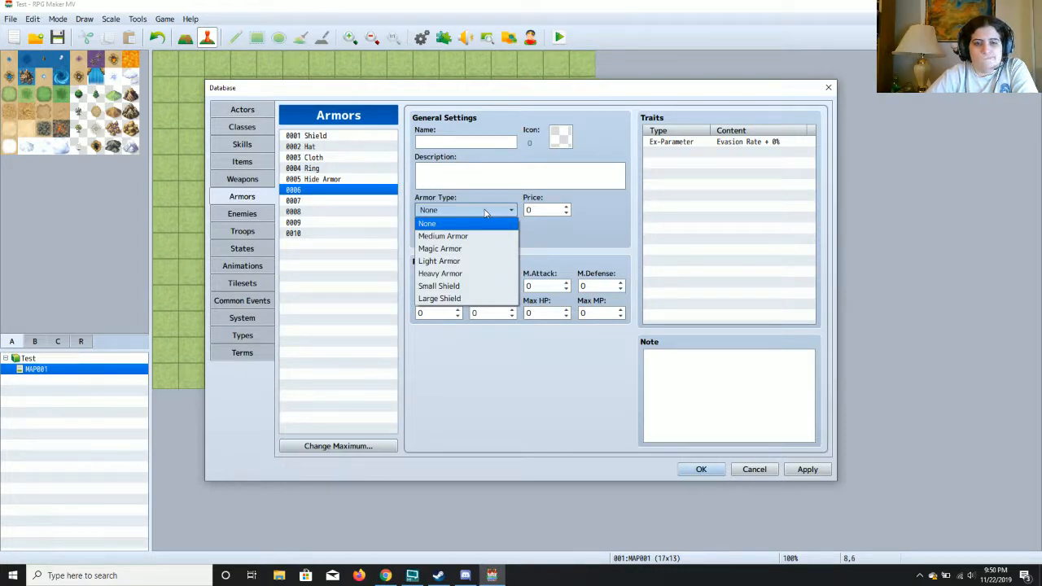
left_click(485, 213)
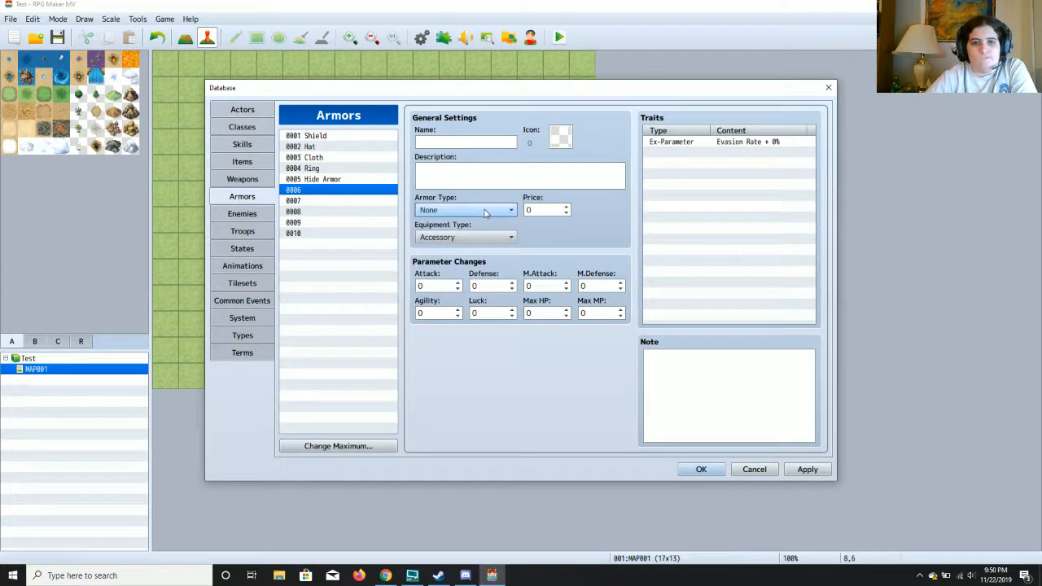
left_click(340, 138)
left_click(344, 189)
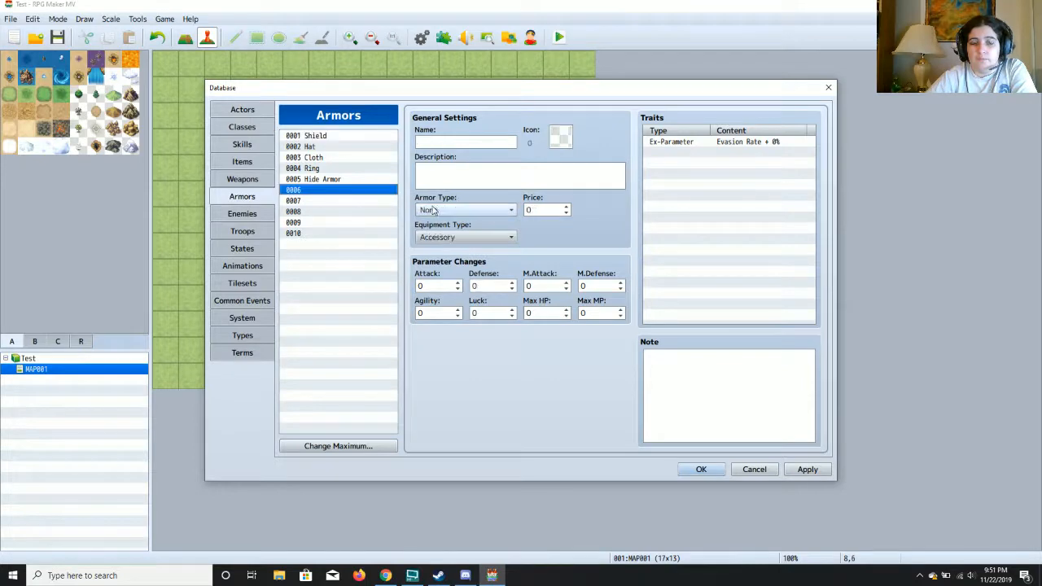
left_click(437, 210)
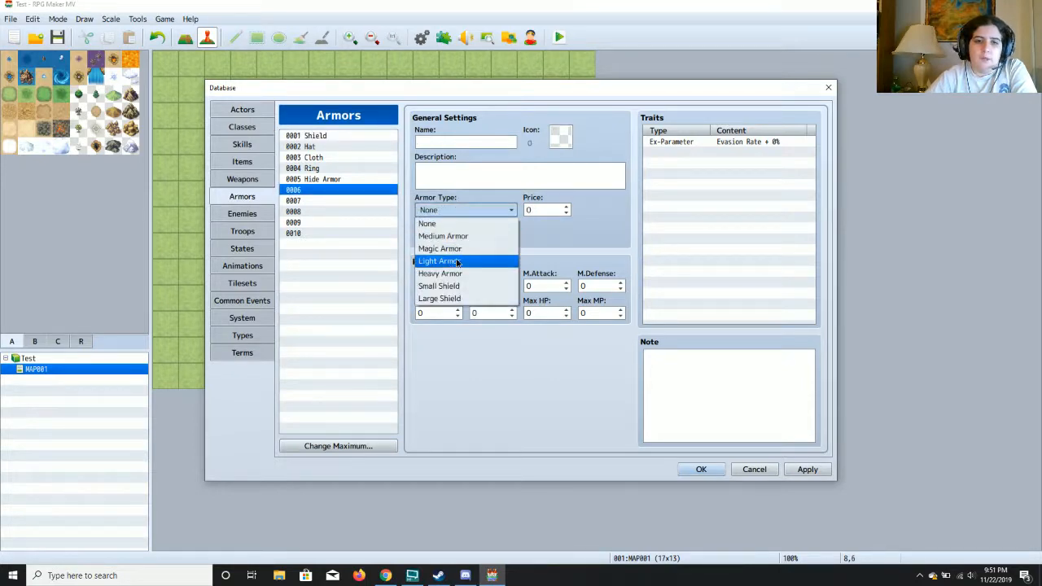
left_click(456, 261)
Assign the green ring icon, number 145, to armor 0006 and name it Ring +1.
double_click(562, 139)
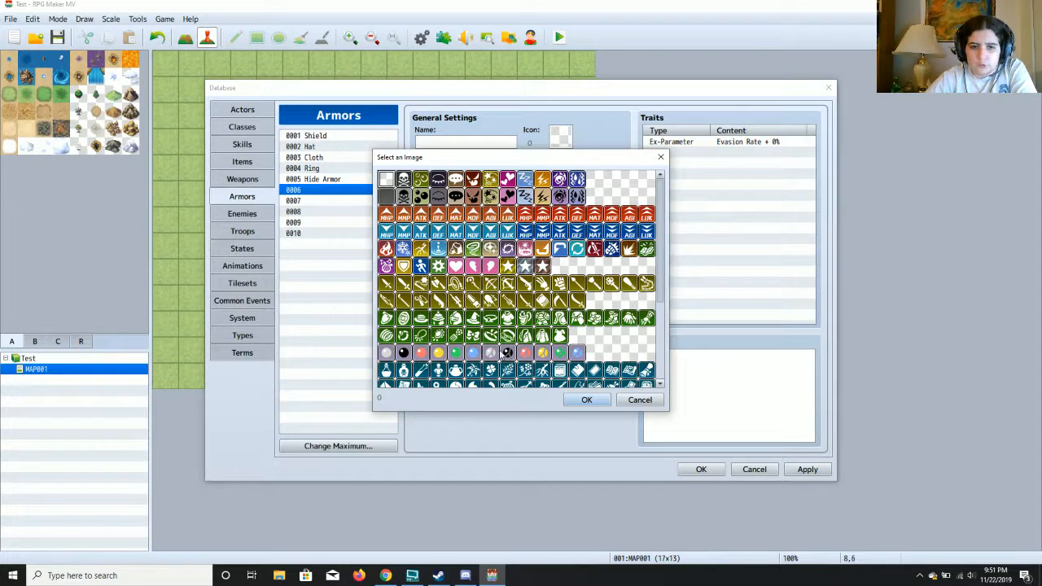
left_click(404, 337)
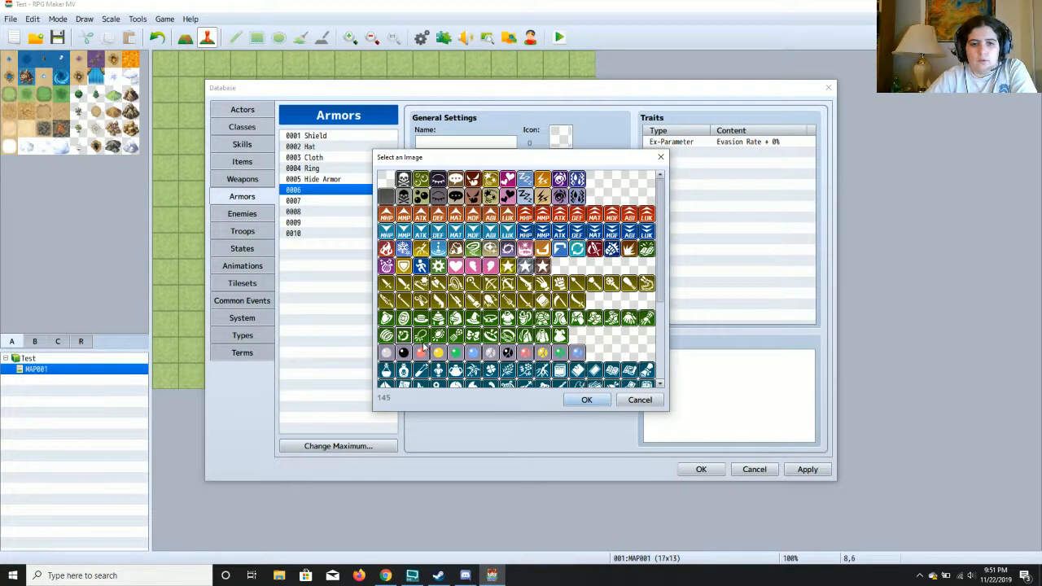
left_click(584, 400)
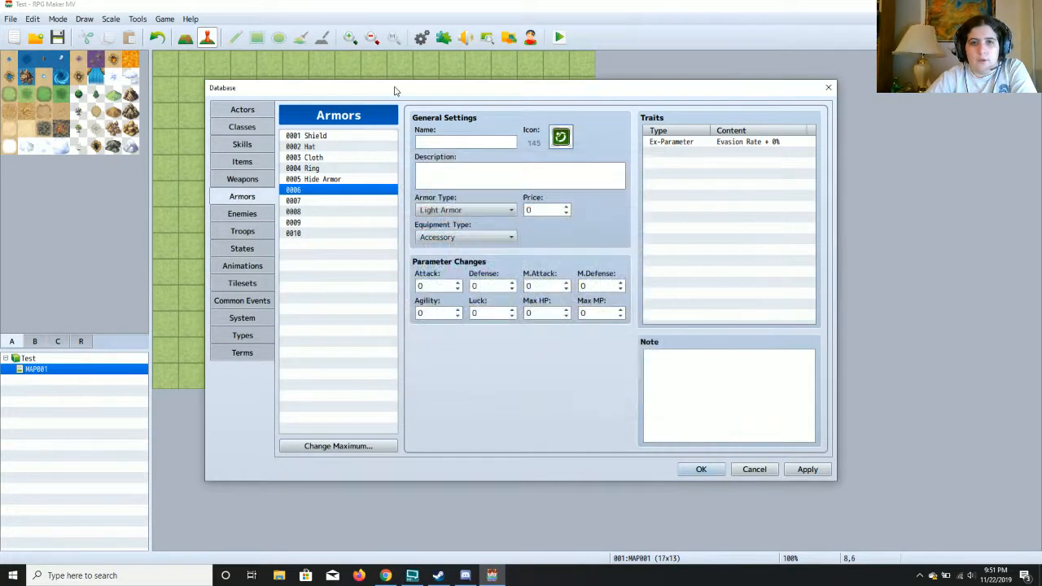
left_click(456, 141)
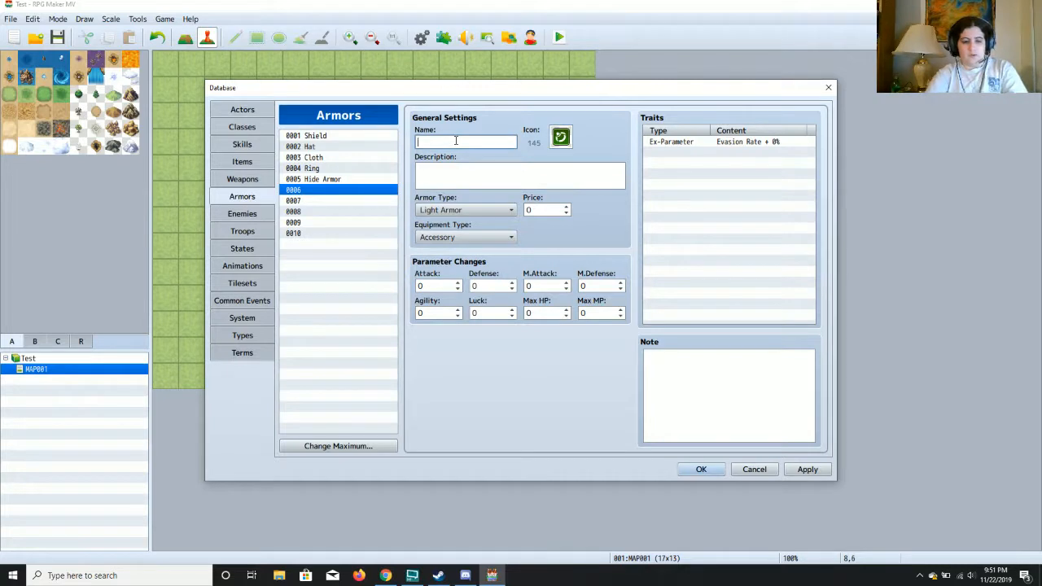
type("Ring +1")
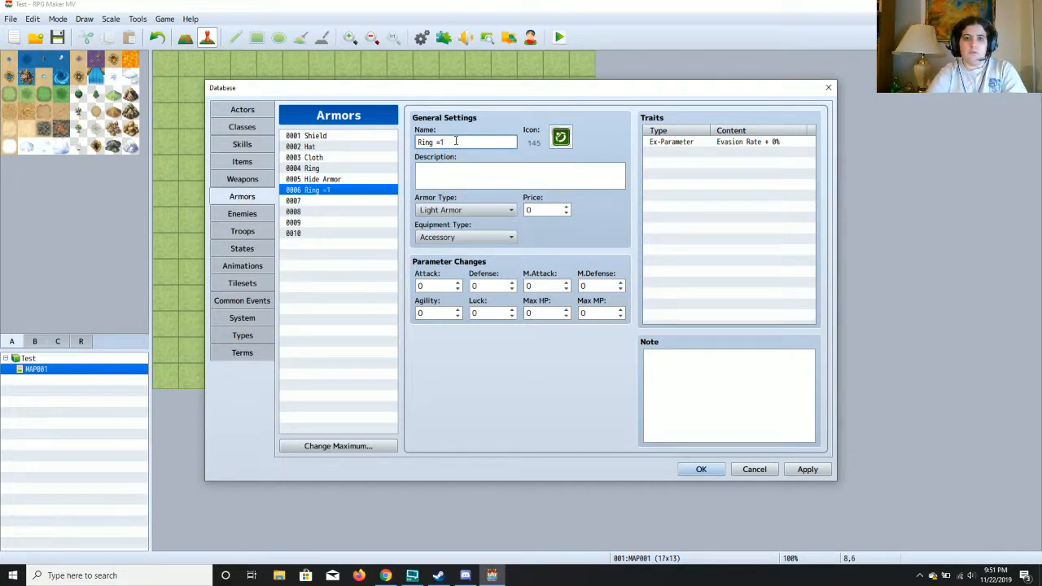
key("BackSpace")
key("BackSpace")
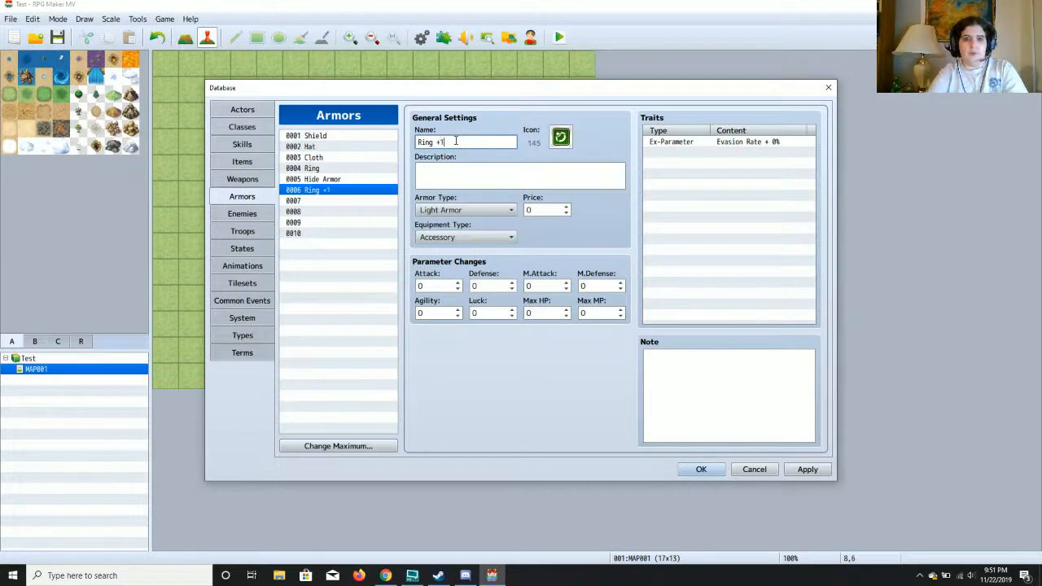
Set the Defense of Ring +1 to 1 and its price to 30.
left_click(484, 286)
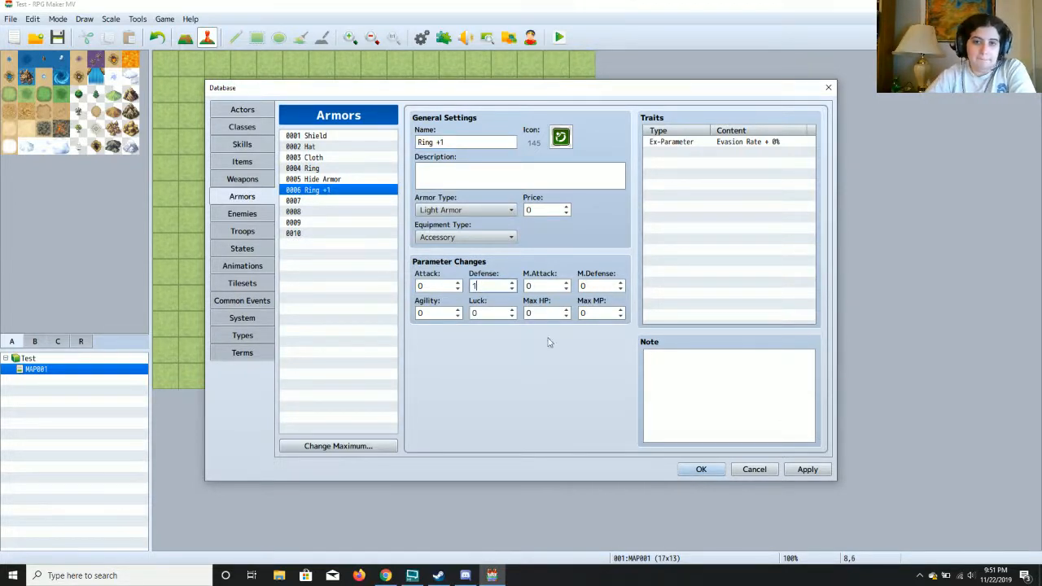
type("1")
left_click(537, 209)
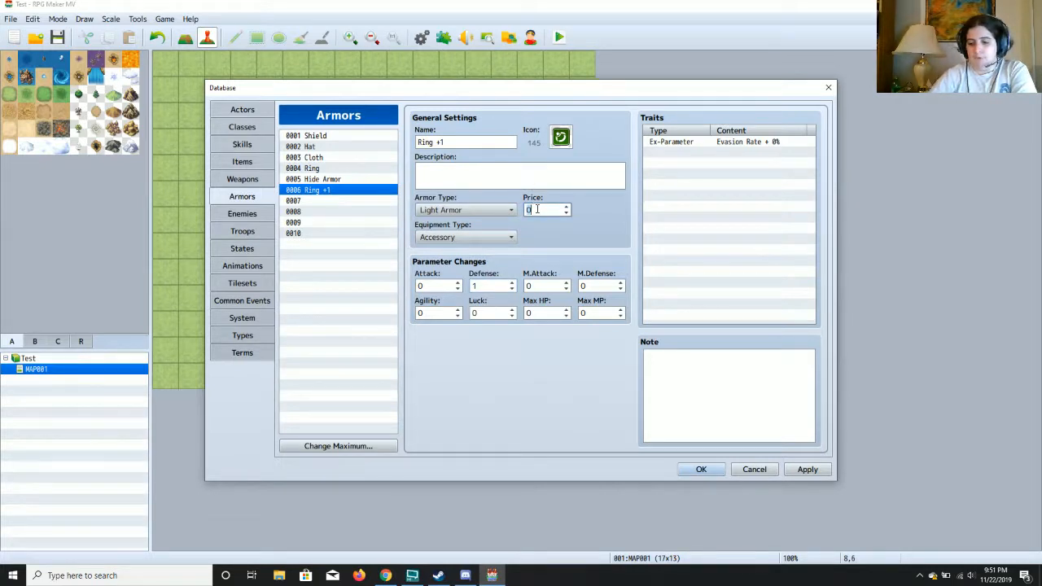
type("30")
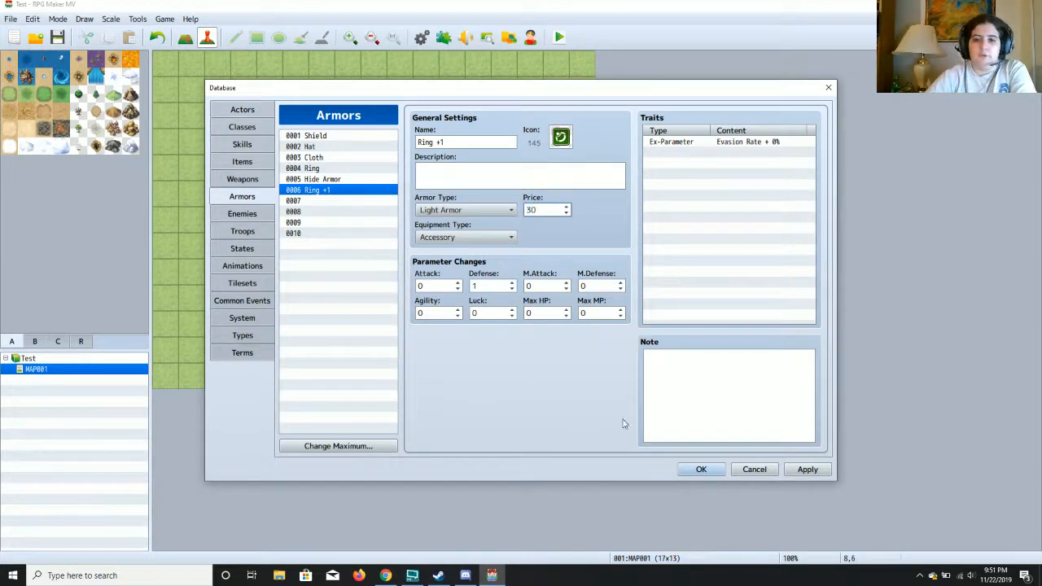
Apply the armor changes and set the empty weapon entry 0005 to the Staff weapon type.
left_click(810, 469)
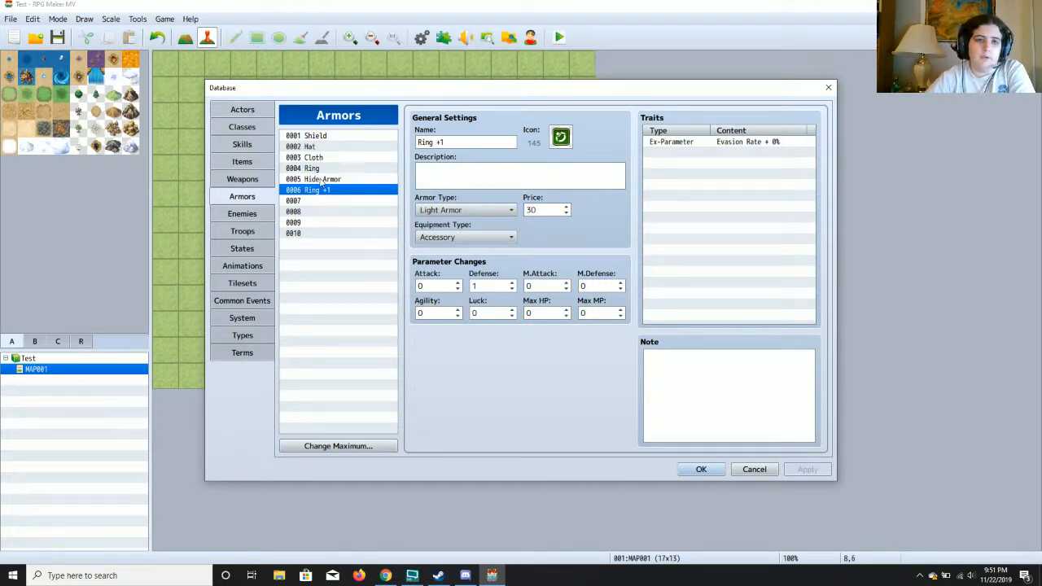
left_click(242, 179)
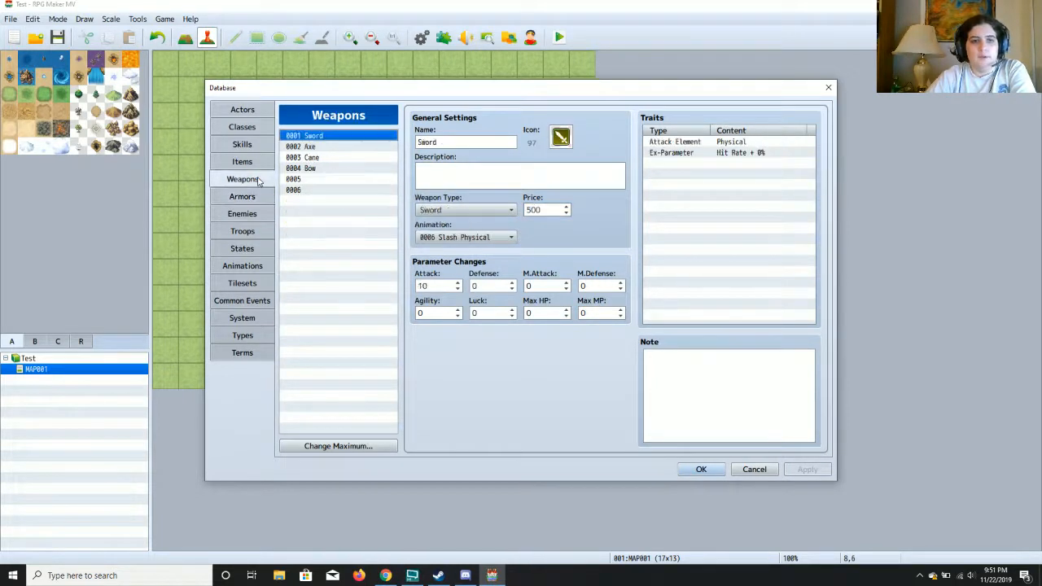
left_click(322, 179)
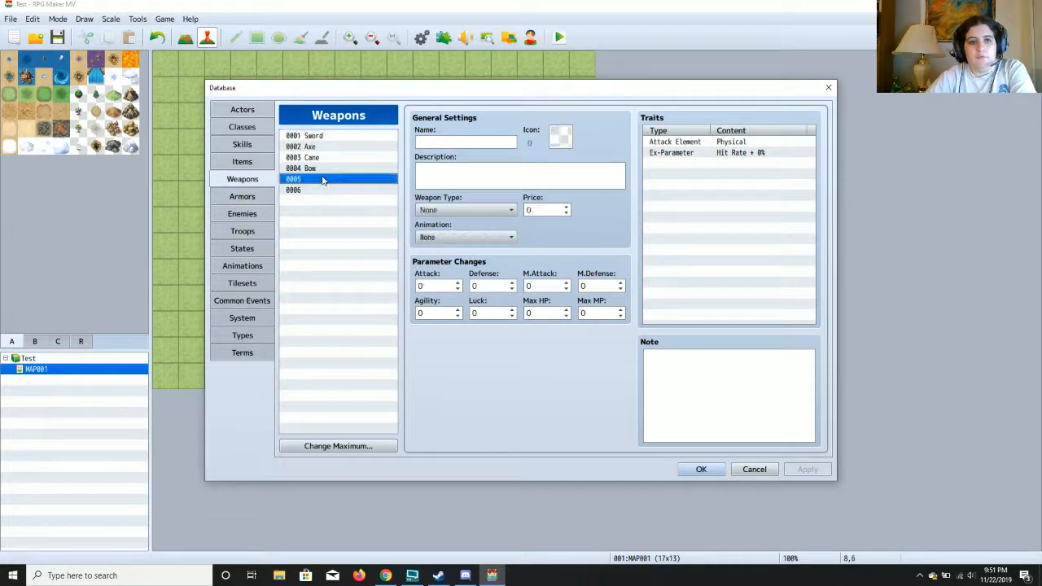
left_click(460, 210)
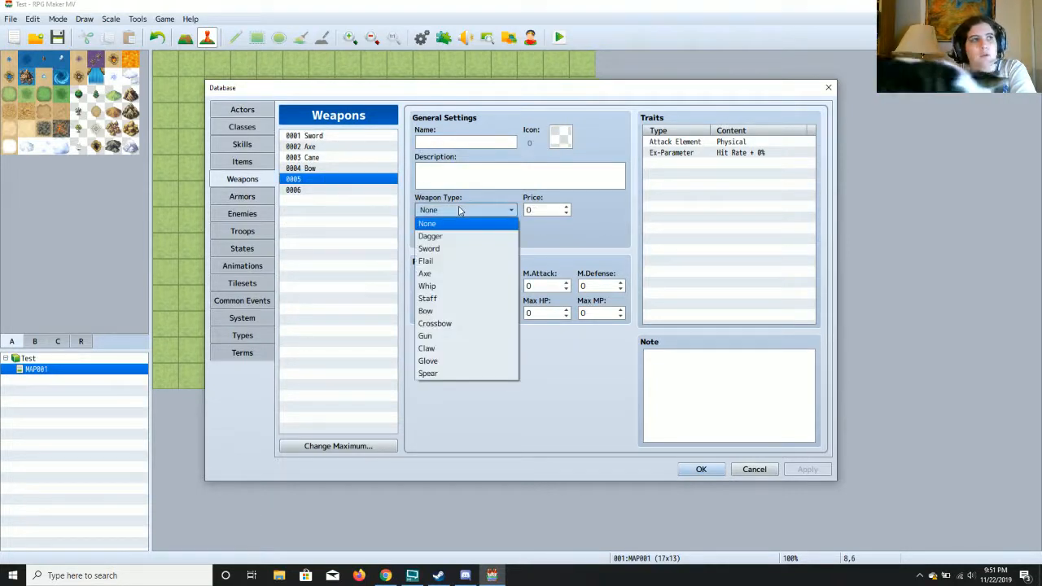
left_click(442, 299)
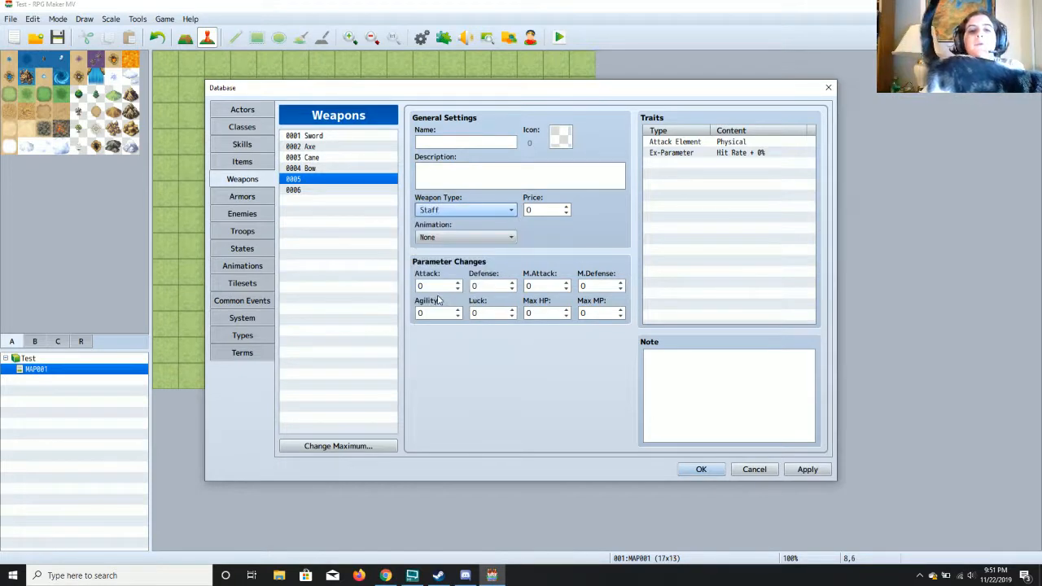
Assign the staff icon, number 101, to weapon 0005 and name it Oak Staff.
double_click(567, 140)
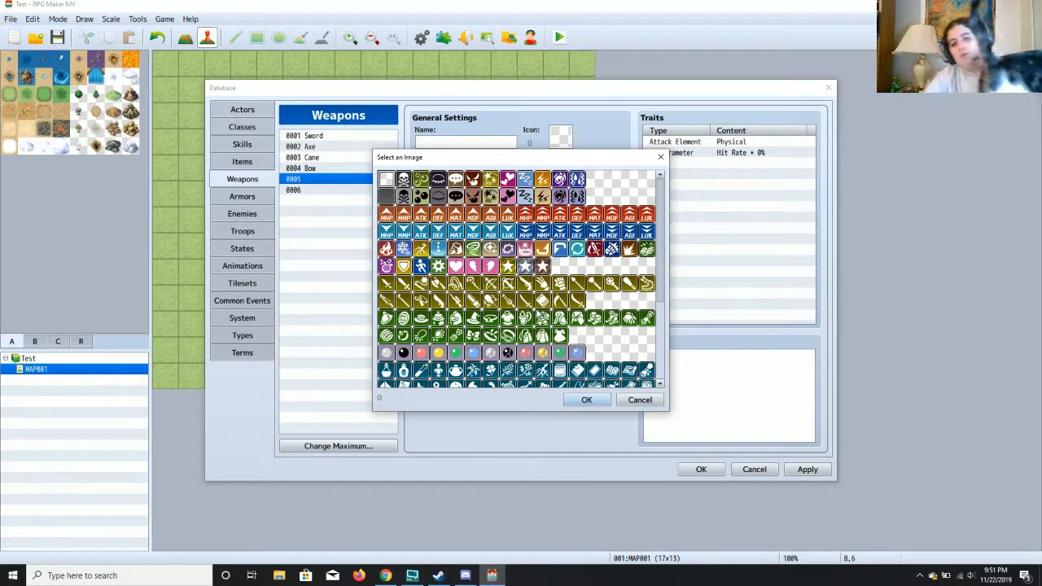
scroll(541, 335, "down", 3)
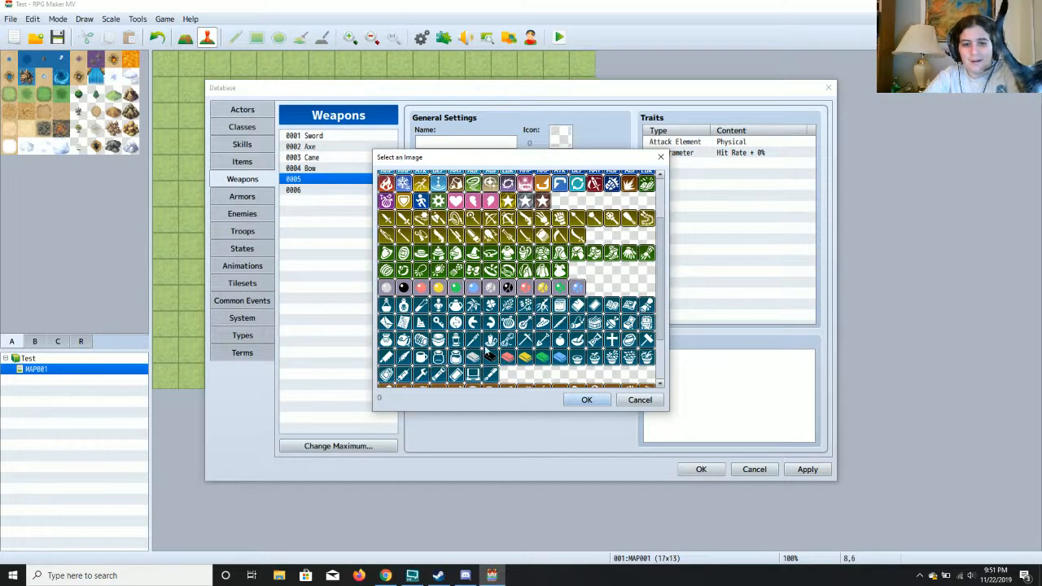
scroll(529, 346, "down", 3)
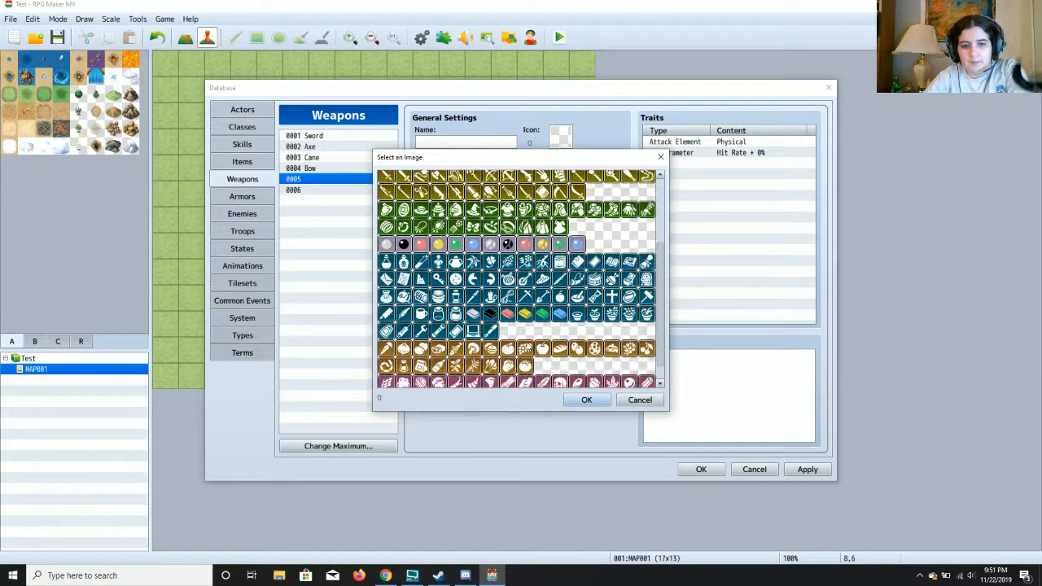
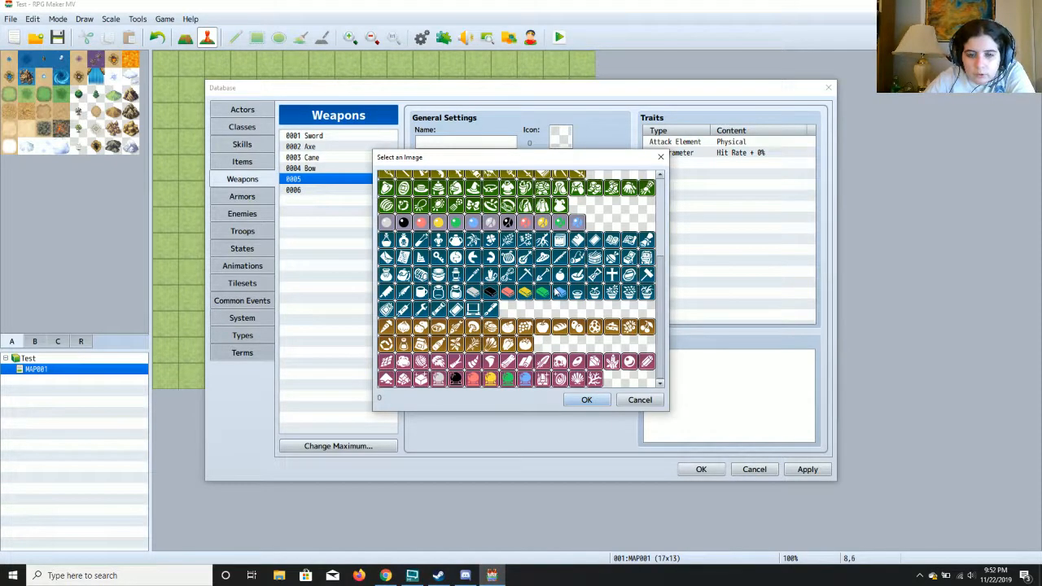
scroll(552, 268, "up", 2)
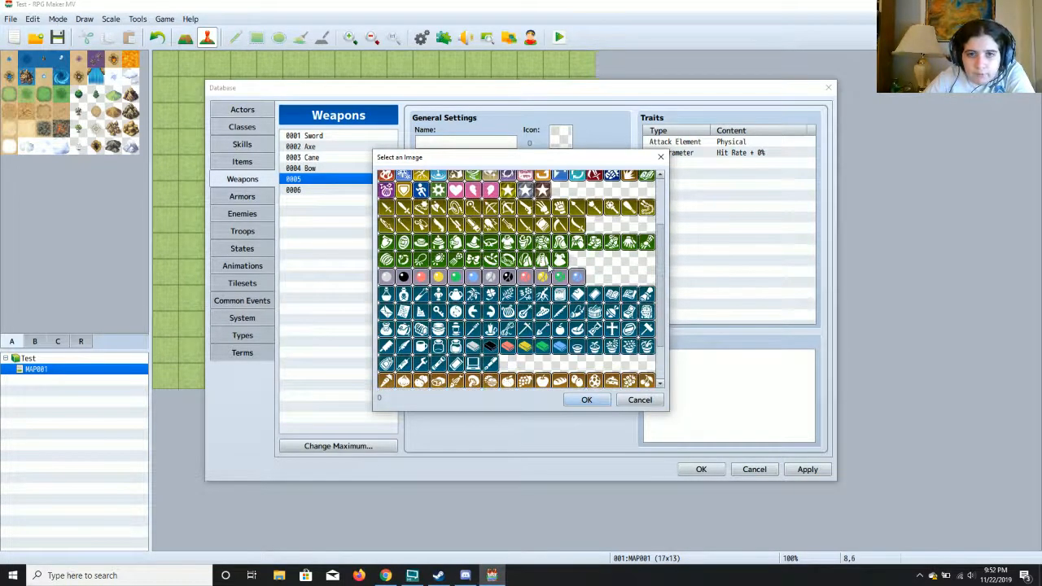
left_click(472, 206)
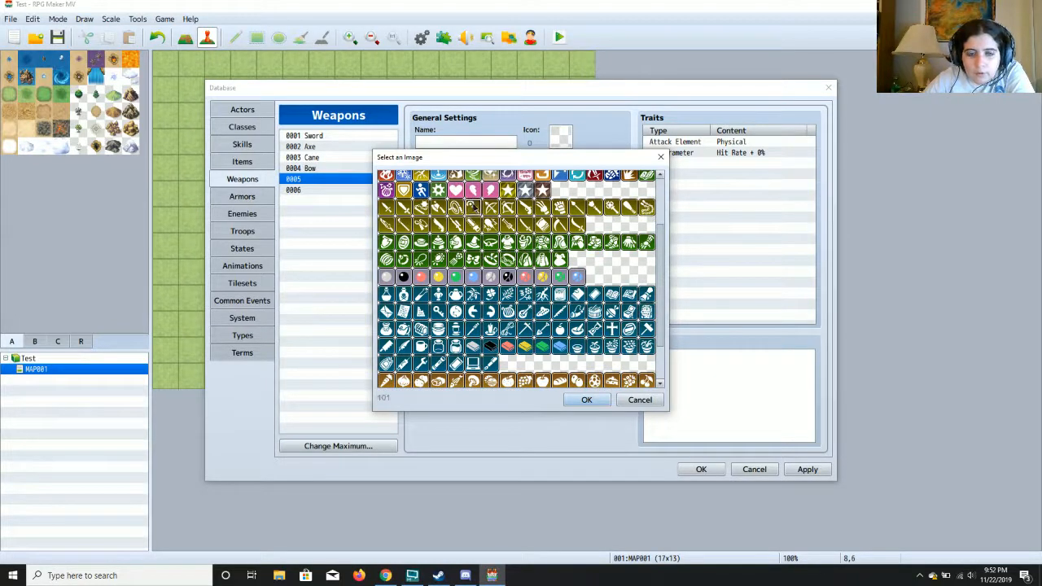
left_click(583, 400)
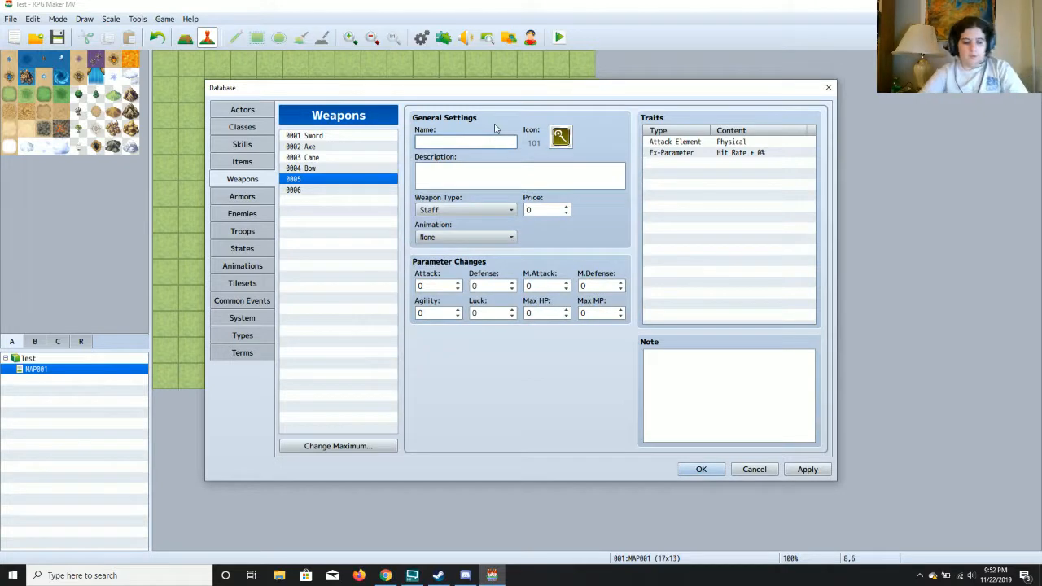
type("O")
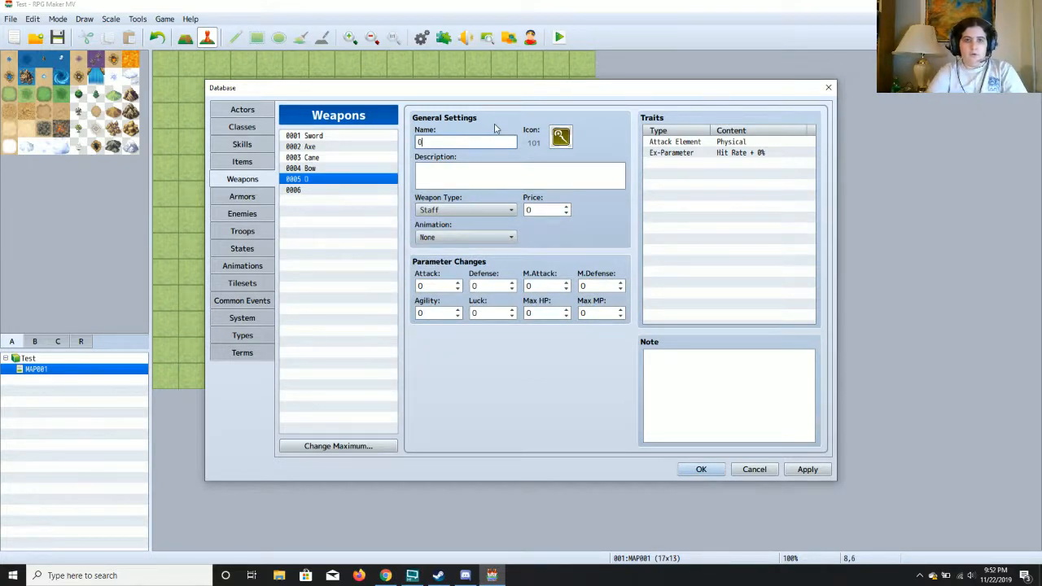
type("ak Staff")
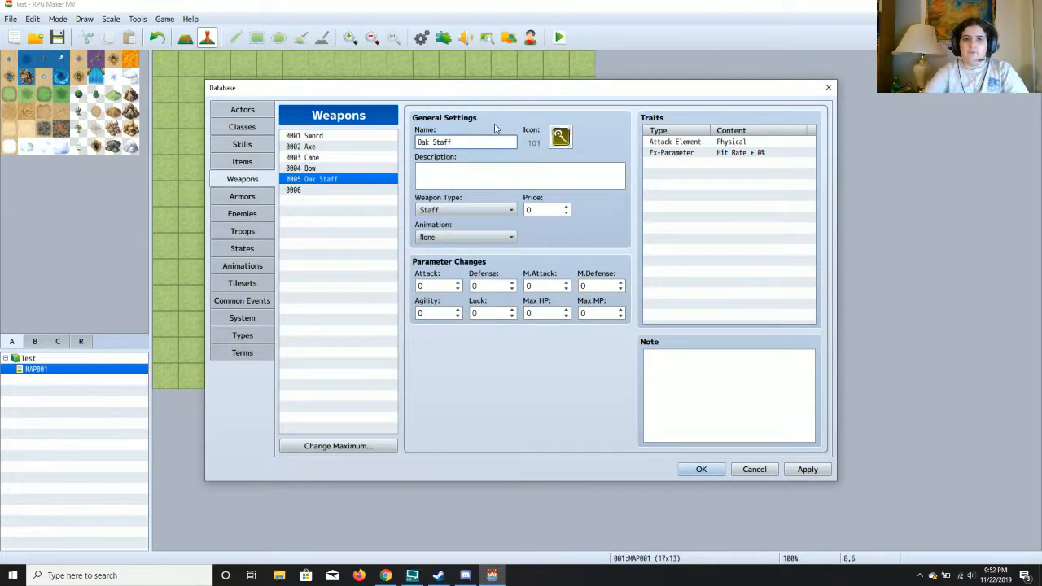
Set Oak Staff's price to 50 and its animation to 0001 Hit Physical.
left_click(534, 208)
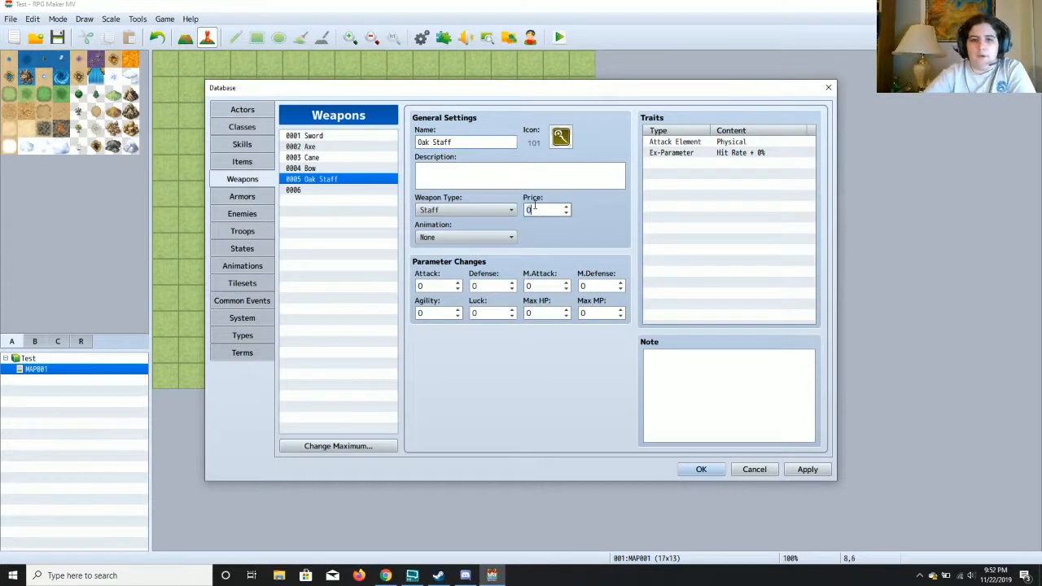
type("50")
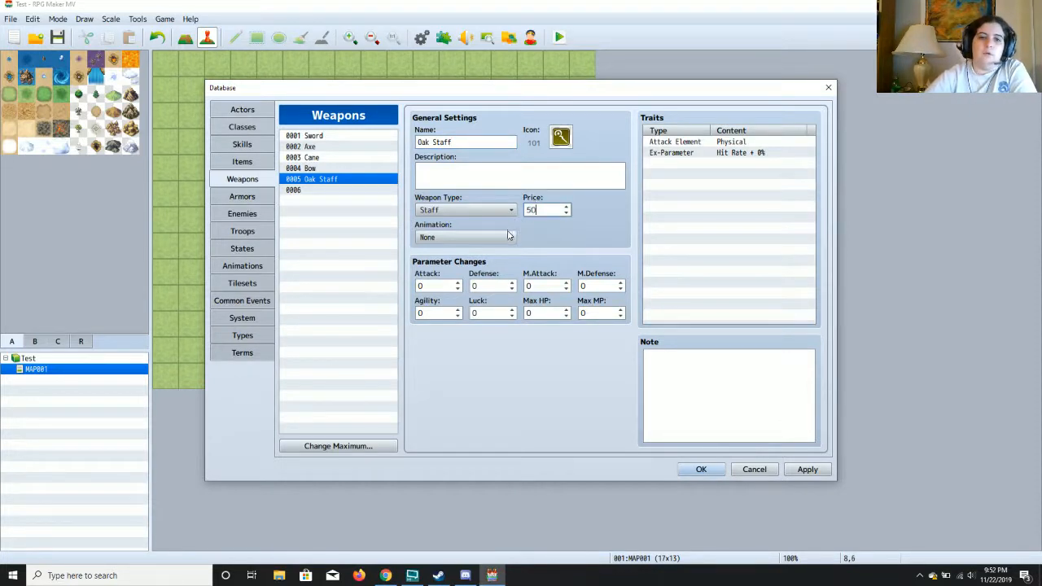
left_click(510, 237)
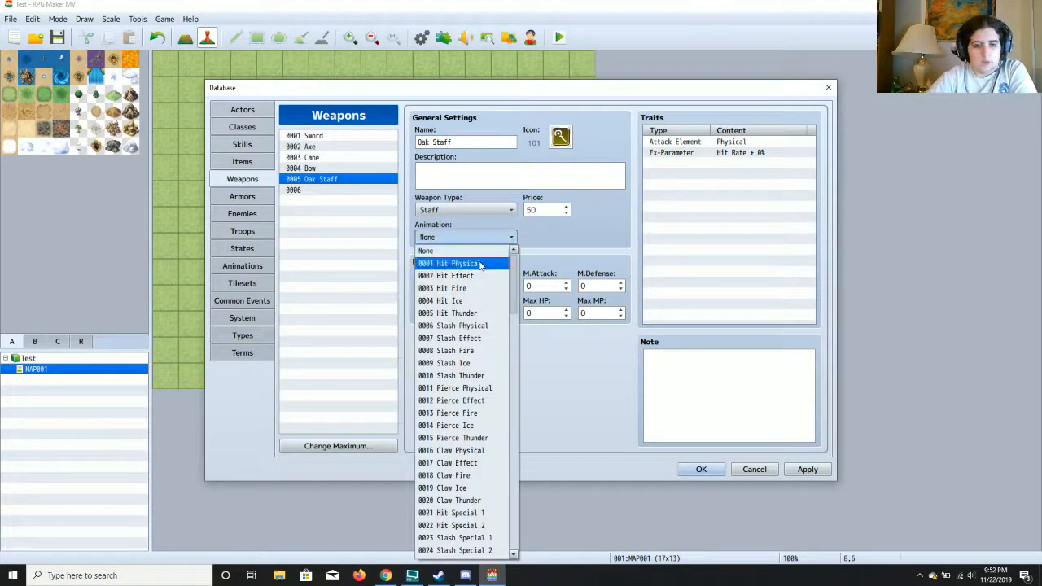
left_click(479, 263)
Set Oak Staff's Attack to 2 and apply the changes.
left_click(435, 287)
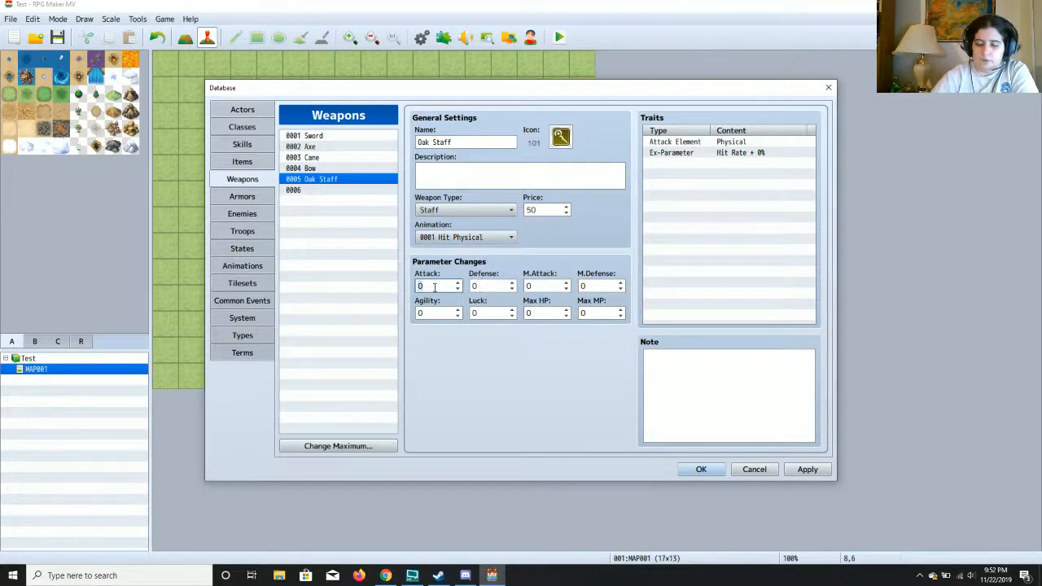
type("2")
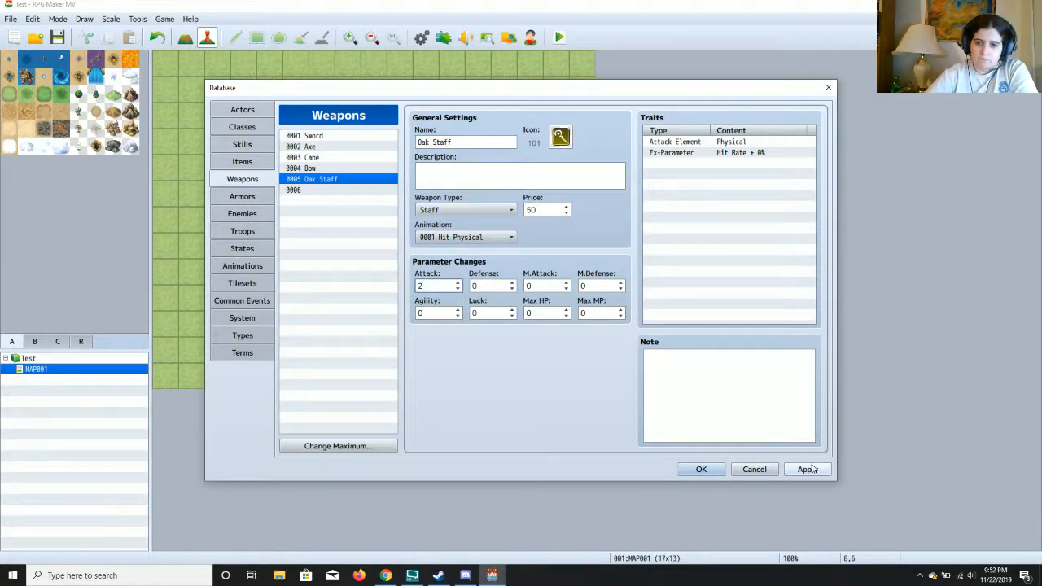
left_click(808, 470)
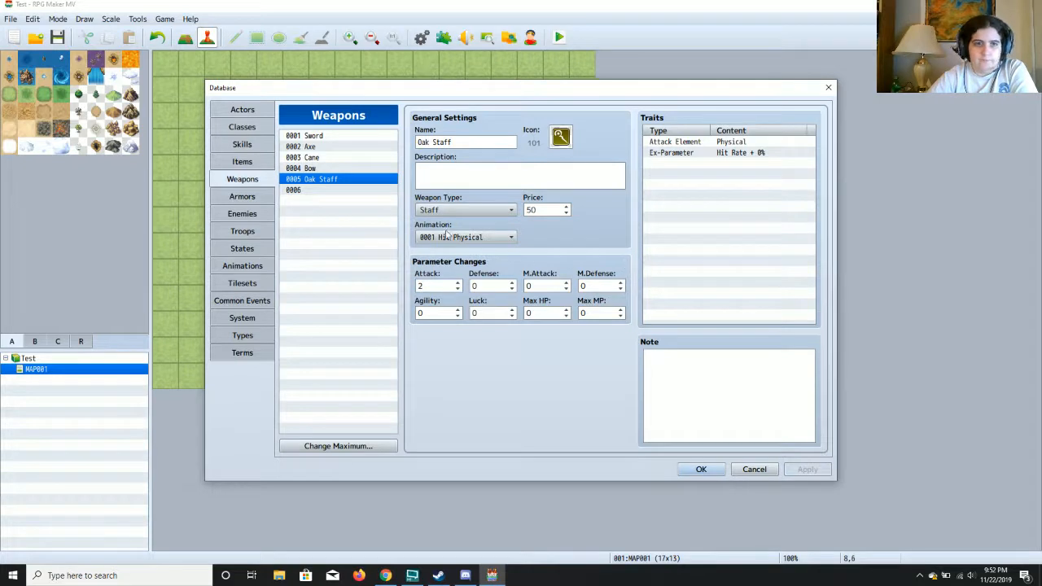
Name the empty item entry 0005 Antidote in the Items database.
left_click(236, 163)
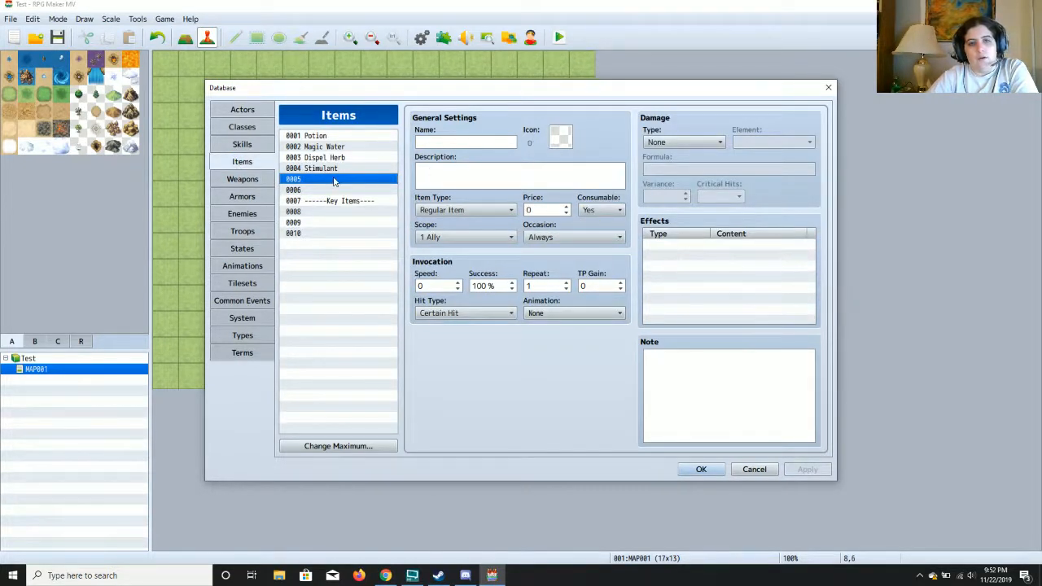
left_click(472, 142)
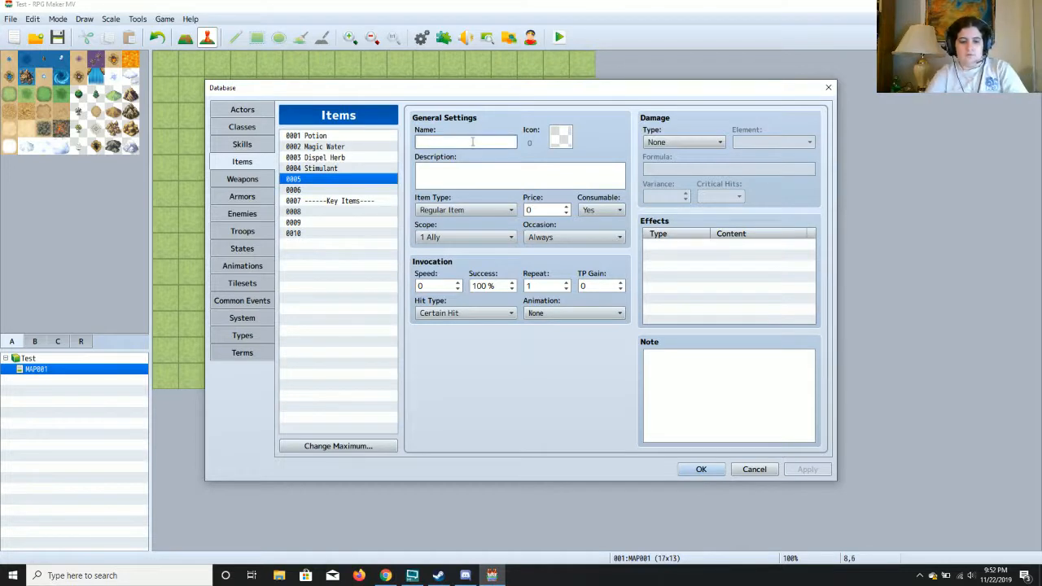
type("Revi")
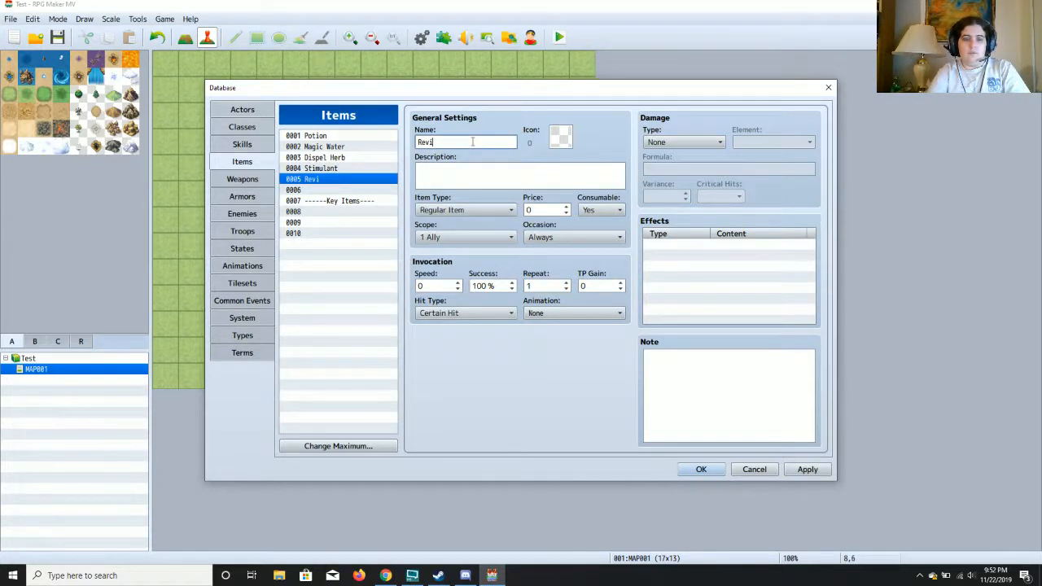
key("BackSpace")
key("BackSpace")
key("BackSpace")
key("BackSpace")
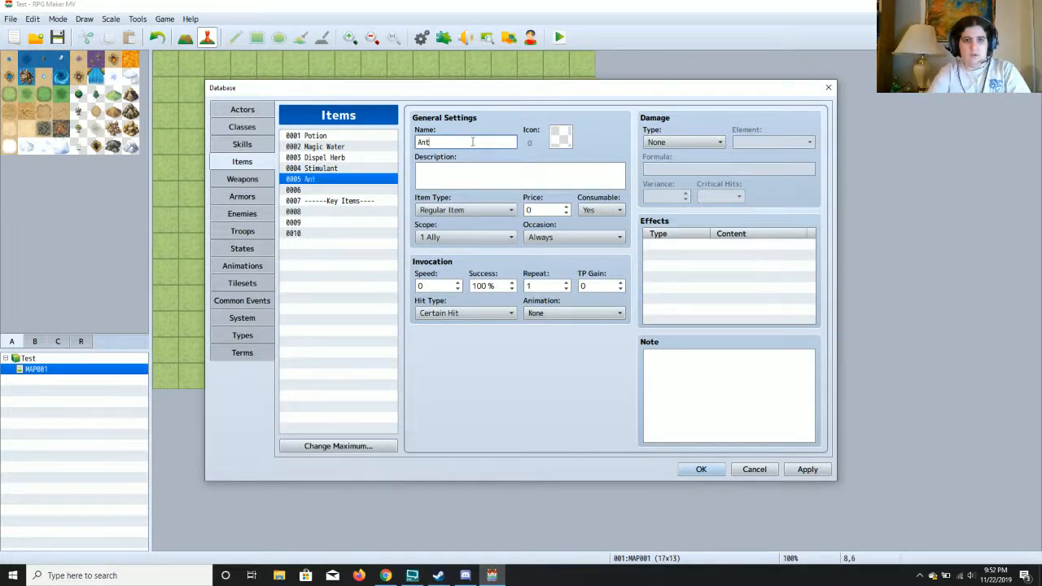
type("Antidote")
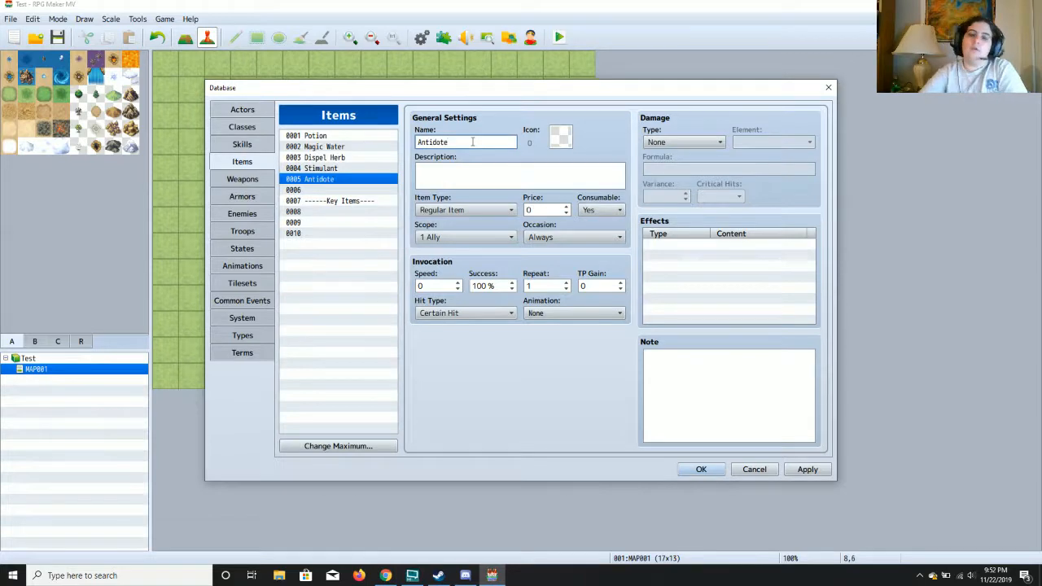
Assign the blue icon number 179 to the Antidote item.
left_click(566, 141)
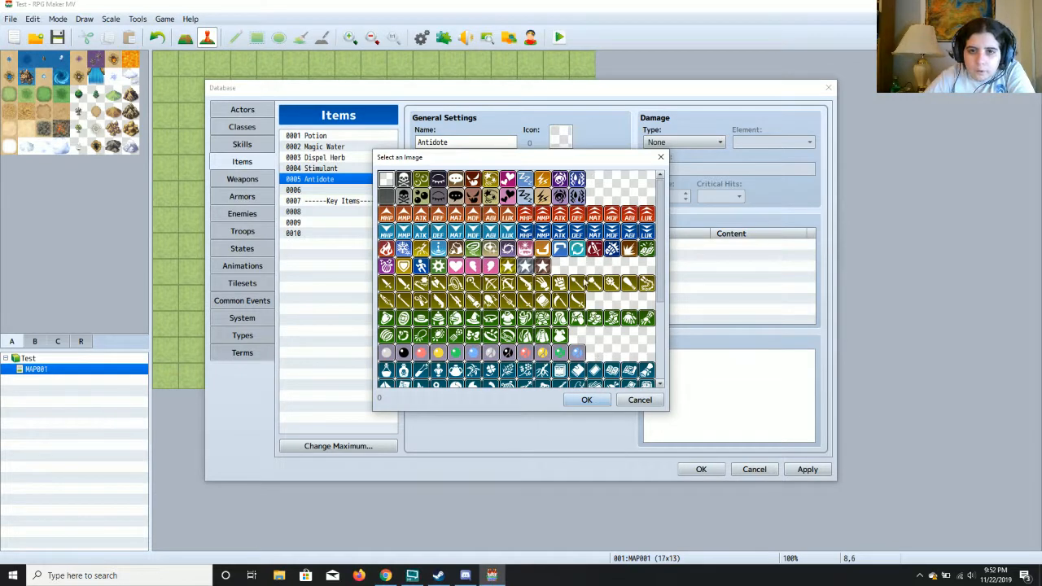
scroll(638, 278, "down", 6)
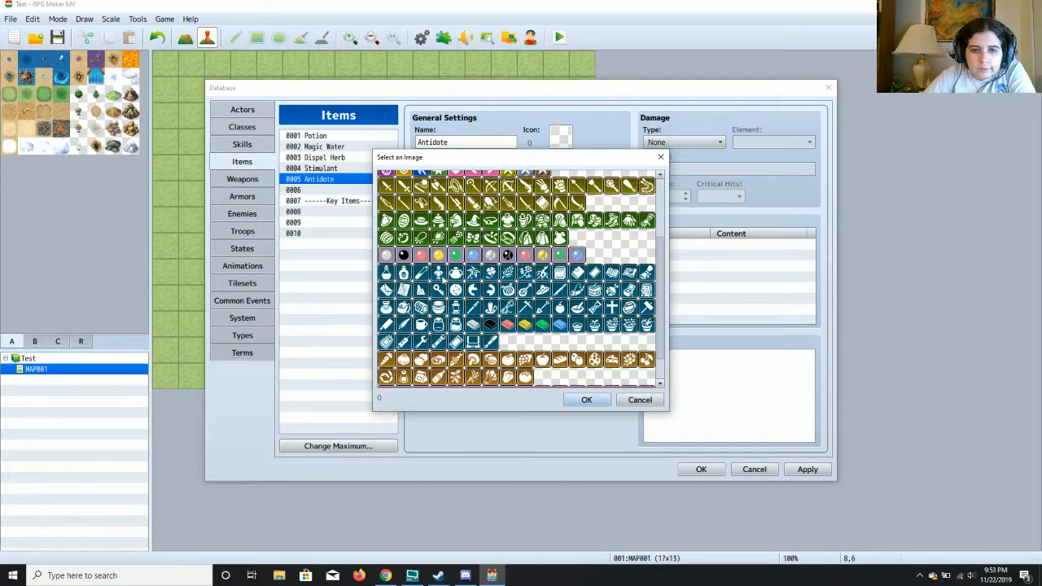
left_click(442, 276)
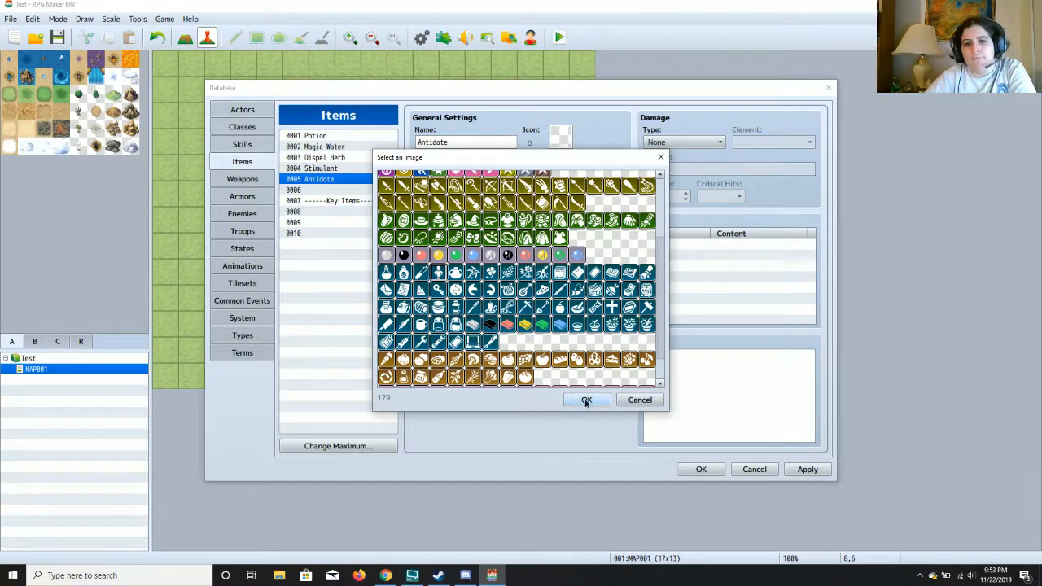
left_click(585, 400)
Keep Antidote as a Regular Item and set its price to 25.
left_click(472, 209)
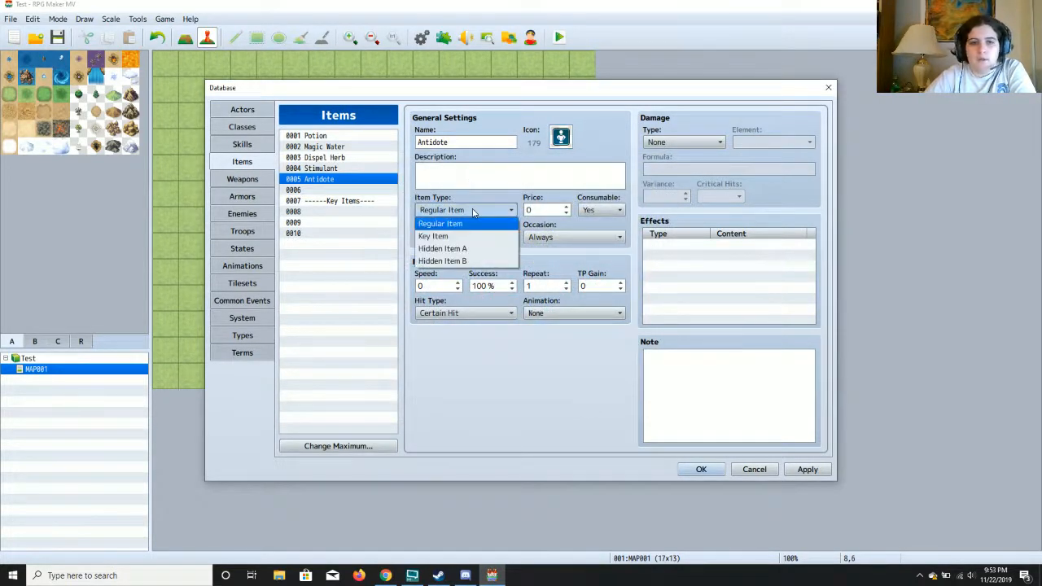
left_click(460, 223)
left_click(530, 210)
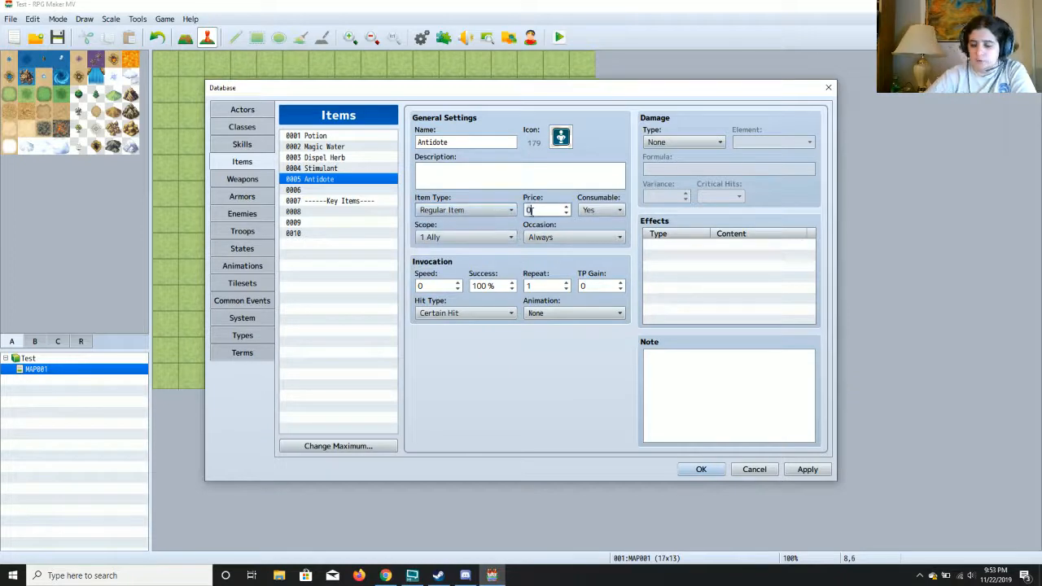
key("BackSpace")
type("25")
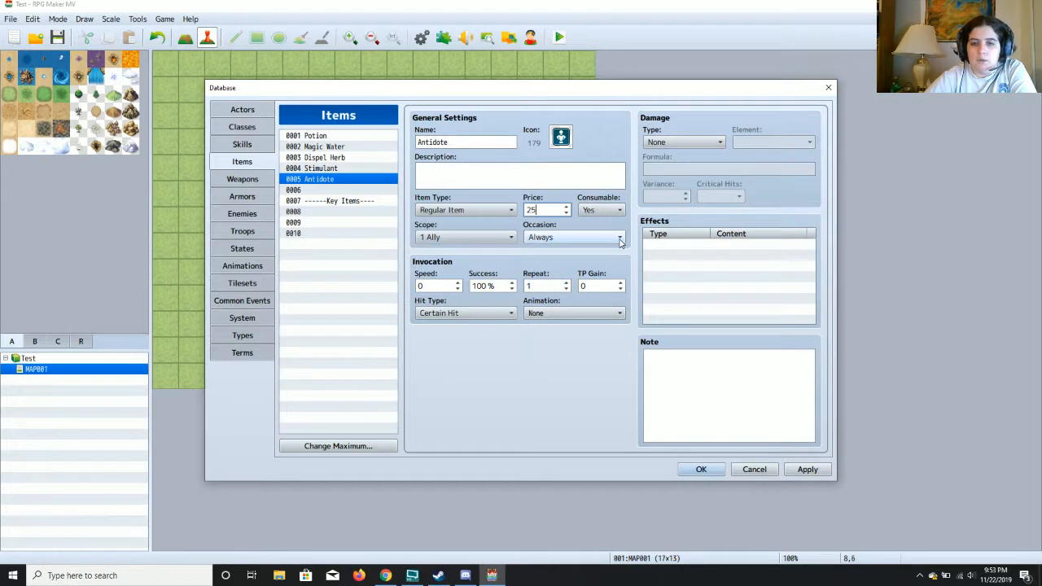
Add a Remove State effect for 0004 Poison at 100% to Antidote and apply the changes.
double_click(762, 248)
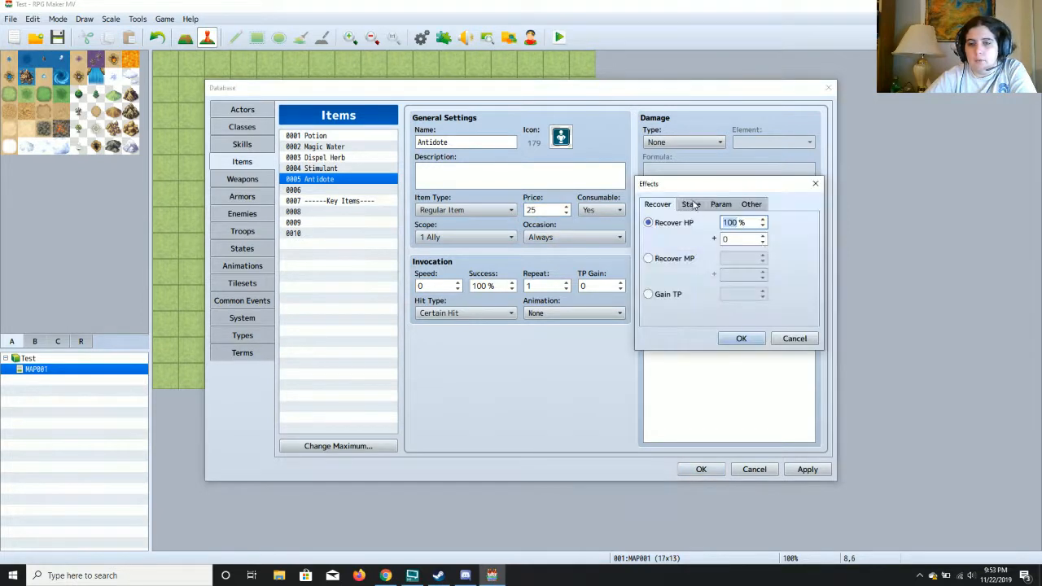
left_click(691, 204)
left_click(684, 259)
left_click(753, 258)
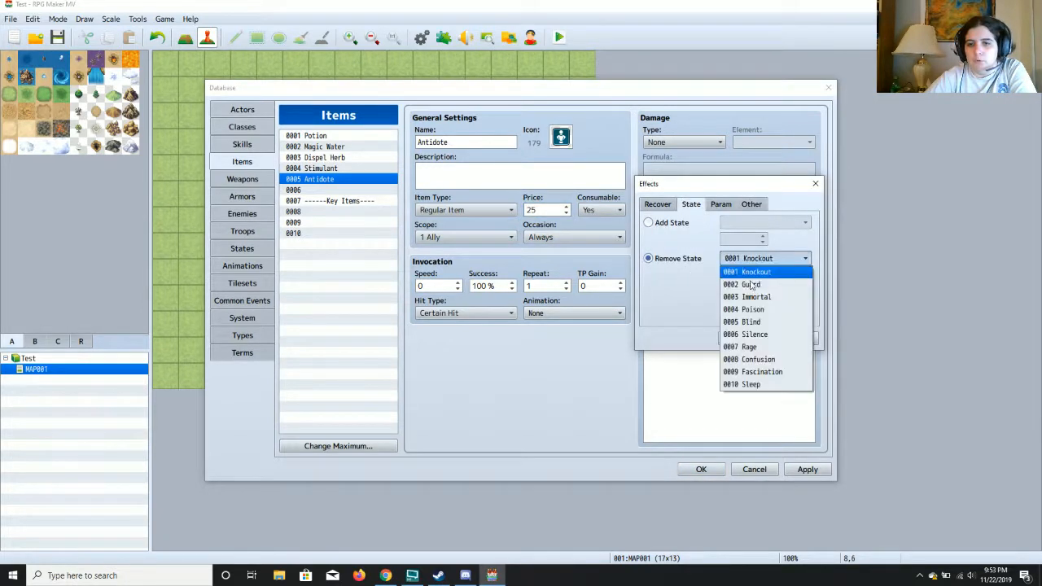
left_click(754, 310)
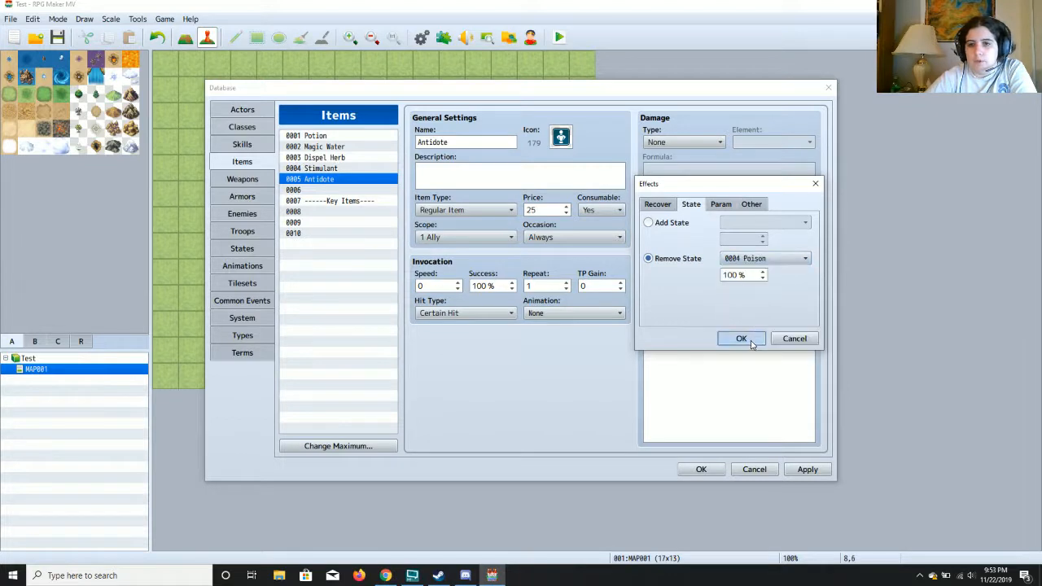
left_click(741, 338)
left_click(817, 477)
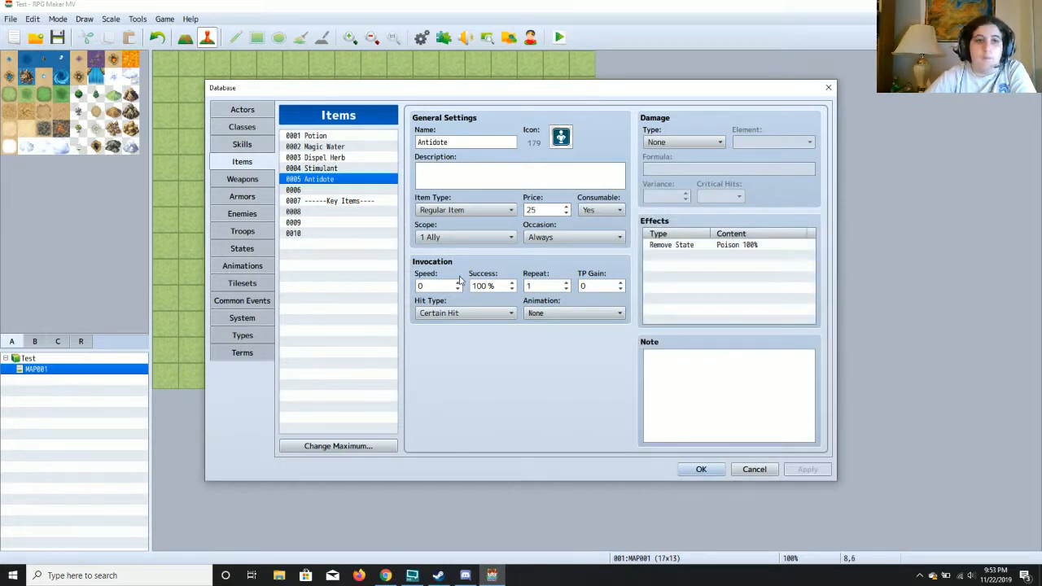
Name the empty skill entry 0011 Posion Sting in the Skills database.
left_click(265, 145)
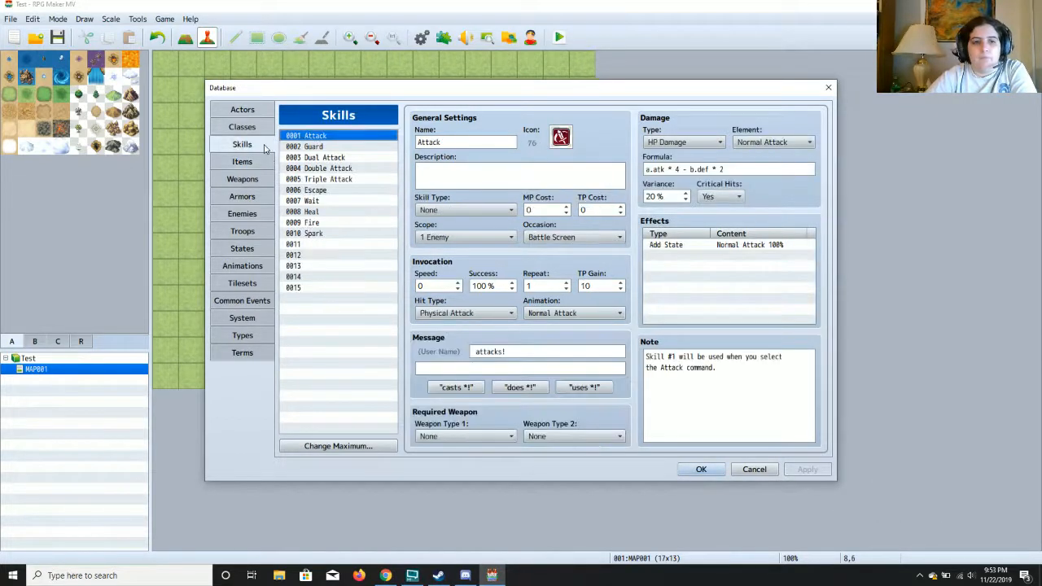
left_click(335, 244)
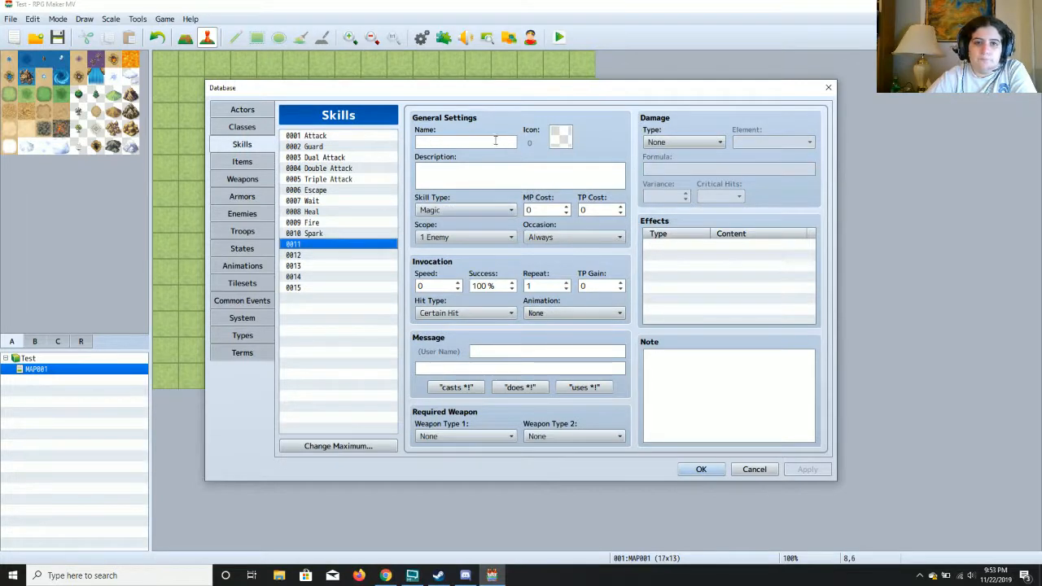
left_click(495, 142)
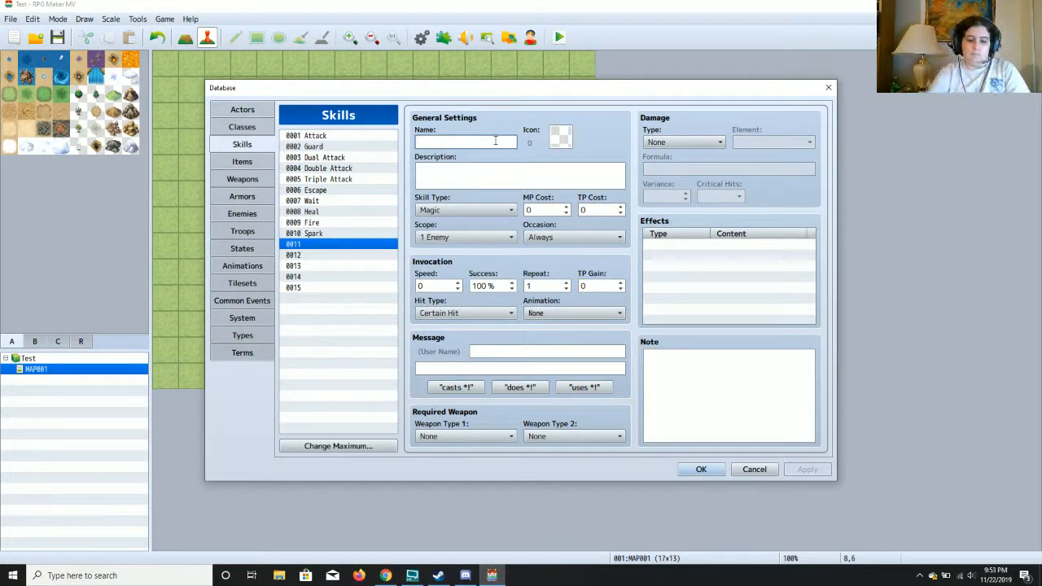
type("Posion")
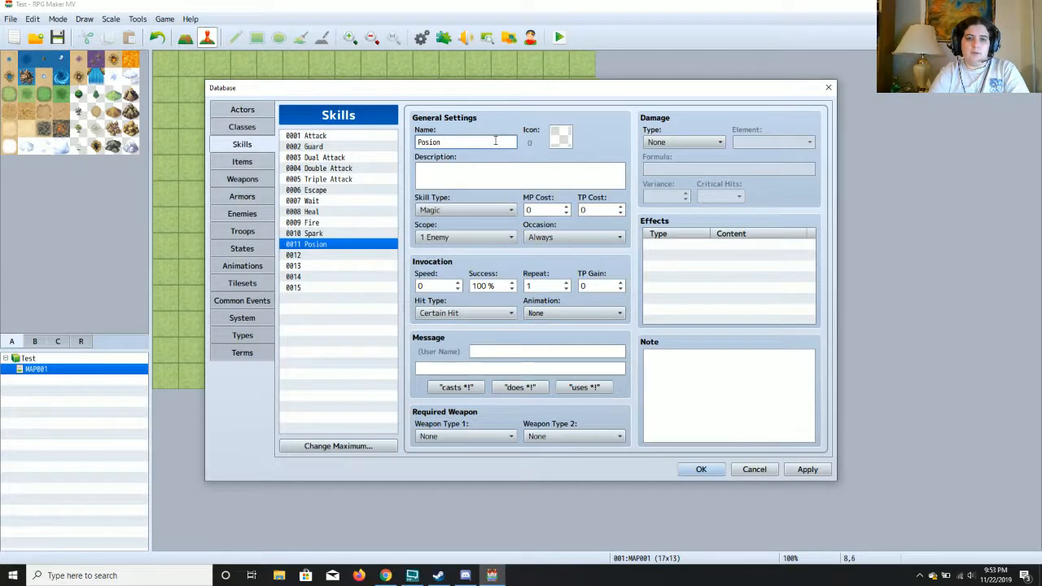
key("BackSpace")
key("BackSpace")
type("ison")
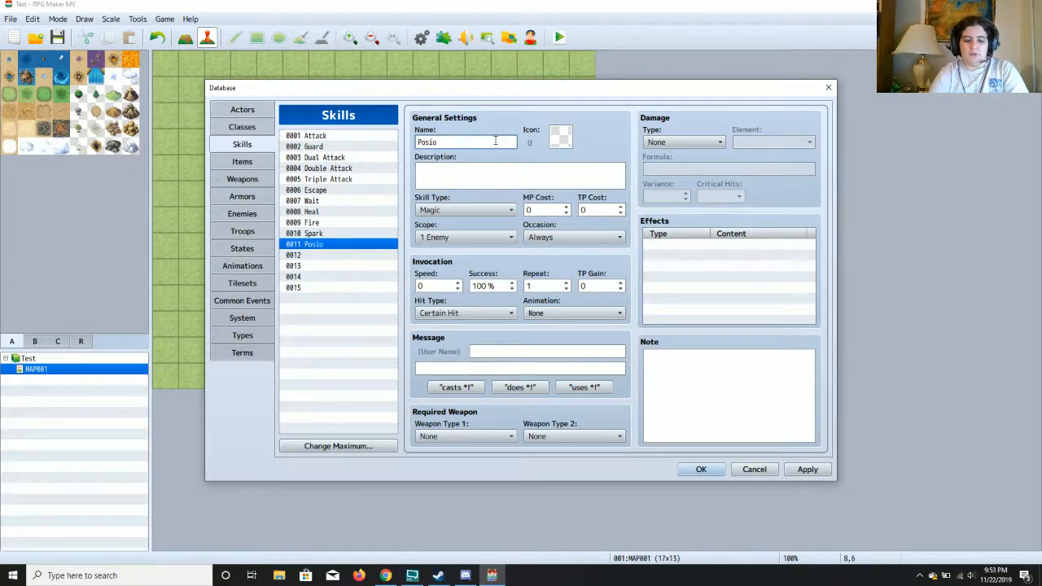
type(" Sting")
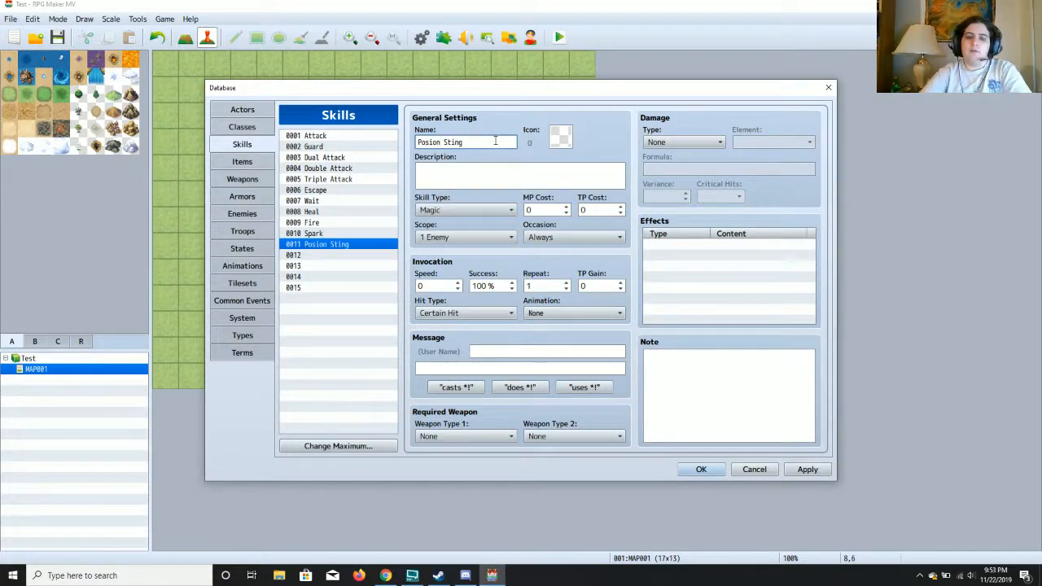
Assign the green icon number 2 to Posion Sting and set its skill type to Special.
left_click(556, 144)
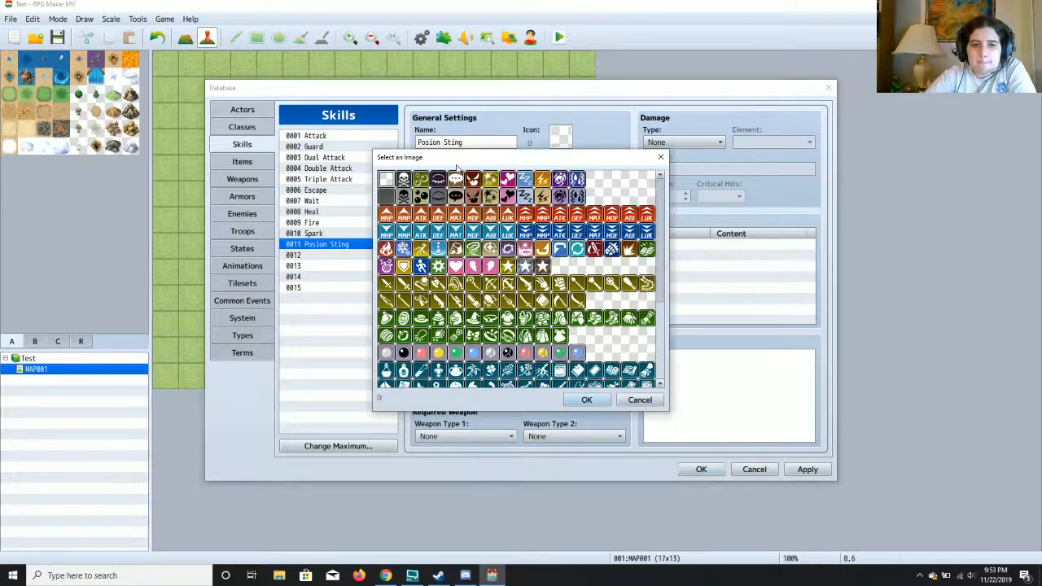
left_click(586, 399)
left_click(464, 211)
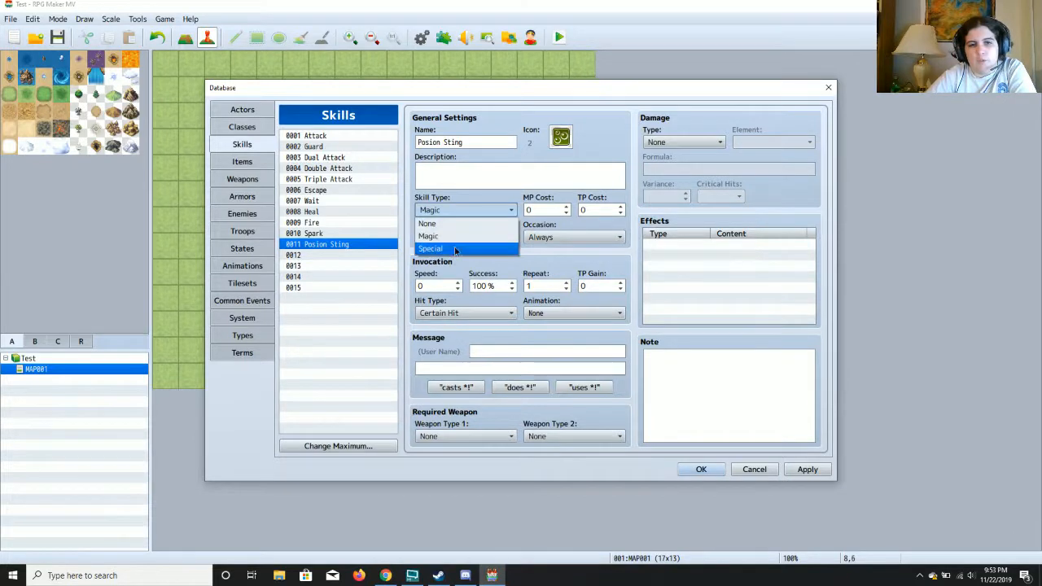
left_click(456, 248)
Set Posion Sting's scope to 1 Ally with occasion Always, and fill its message with the "uses *!" preset.
left_click(500, 239)
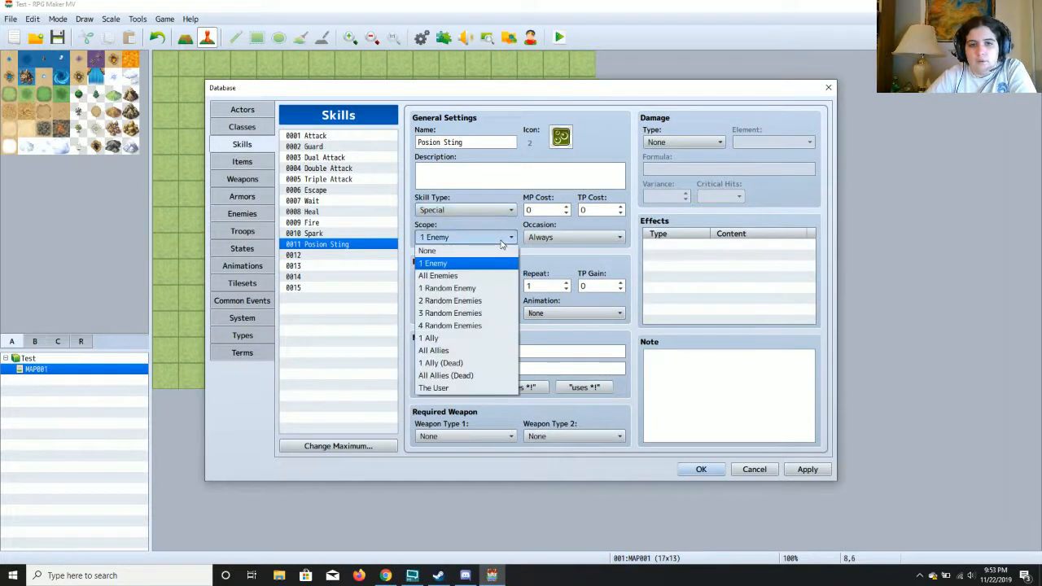
left_click(490, 339)
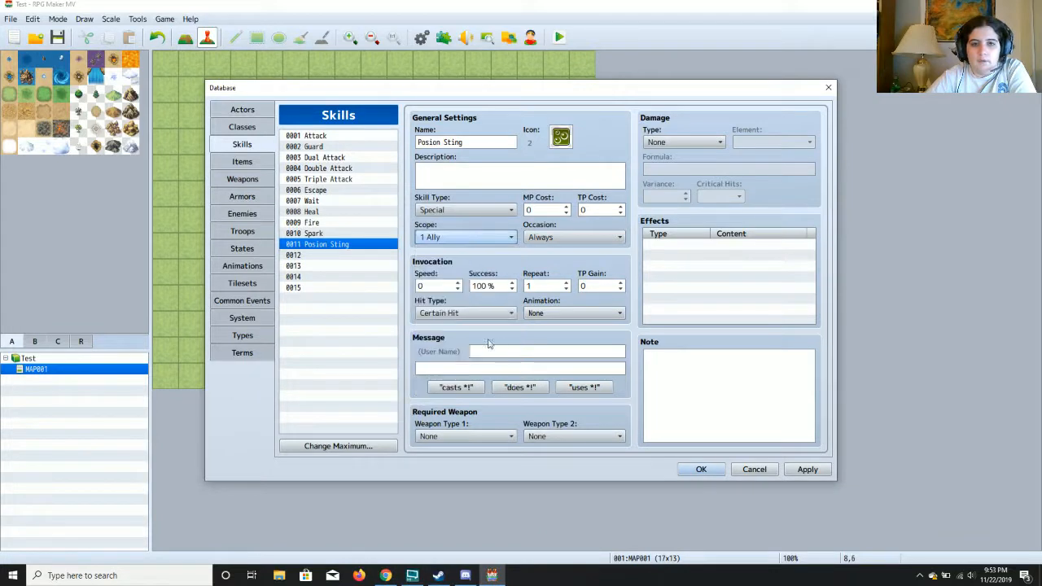
left_click(573, 239)
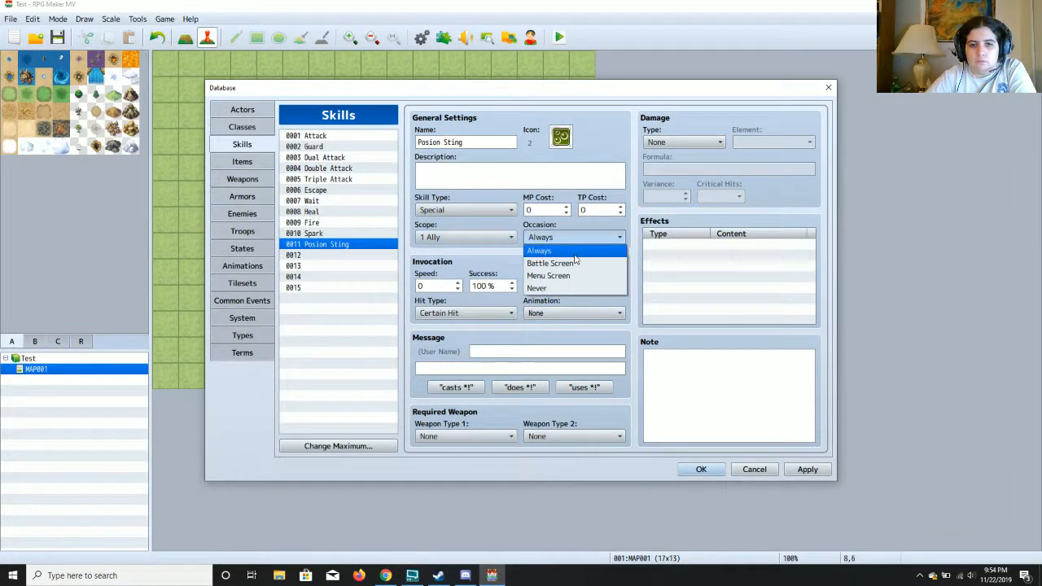
left_click(575, 254)
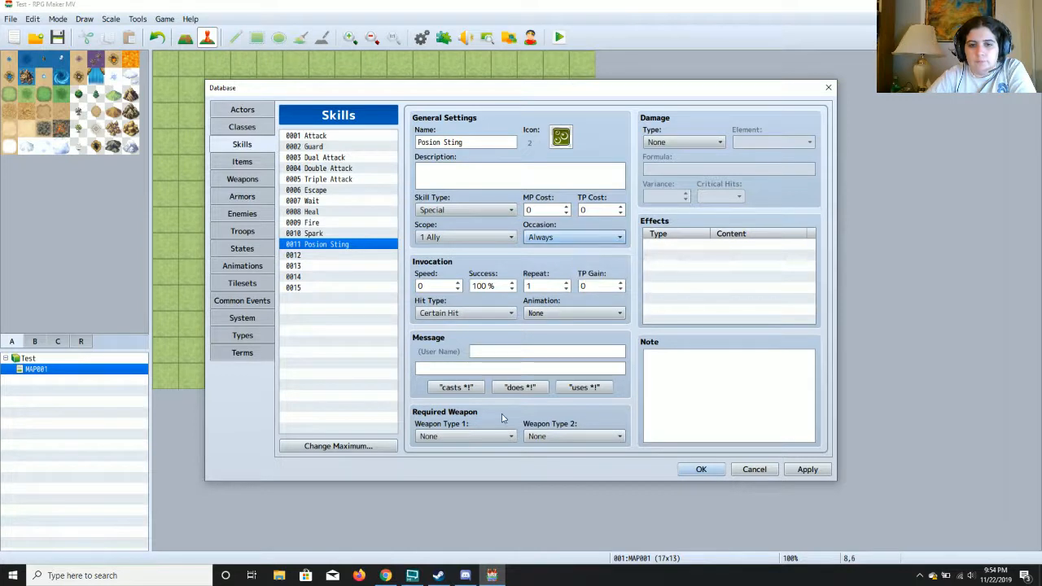
left_click(583, 389)
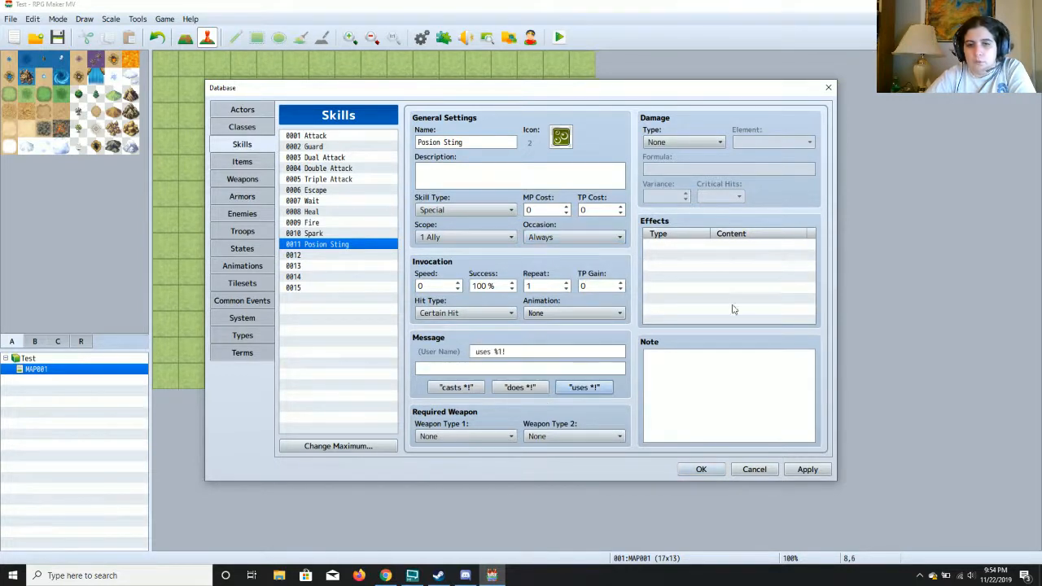
Add an Add State effect for 0004 Poison at 25% to Posion Sting and apply the changes.
double_click(724, 254)
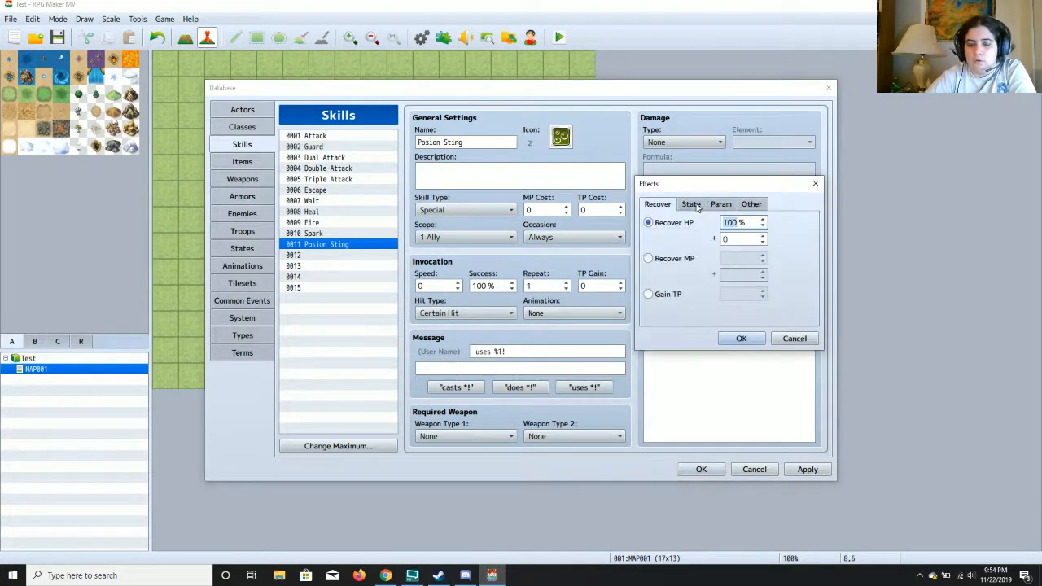
left_click(694, 205)
left_click(686, 224)
left_click(747, 225)
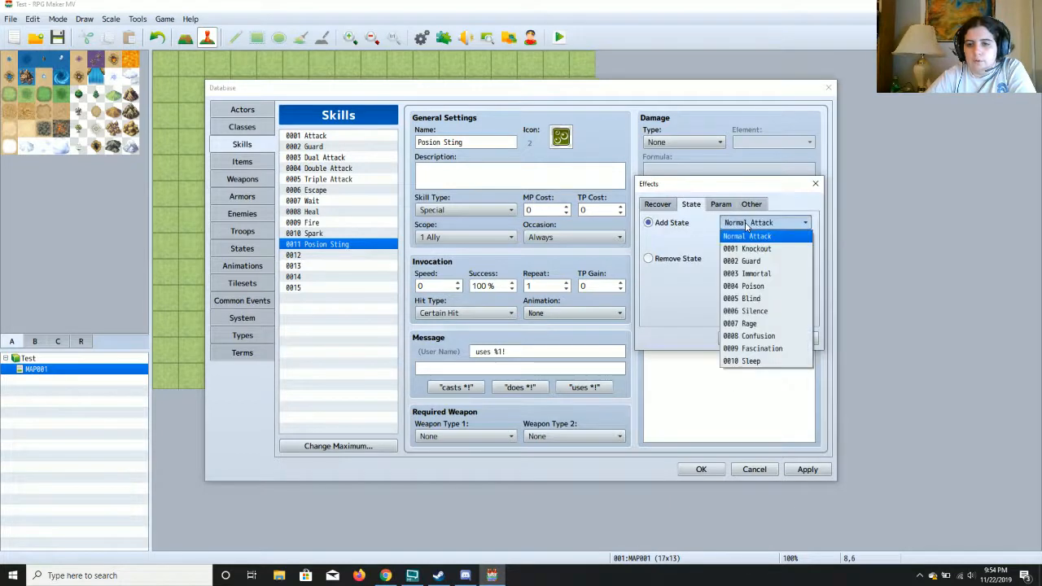
left_click(745, 286)
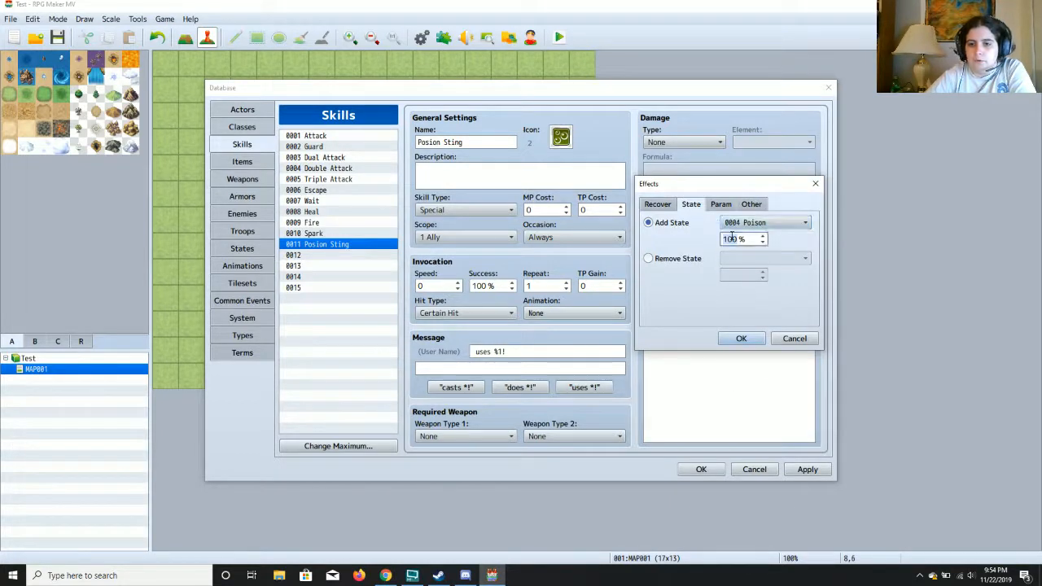
double_click(732, 238)
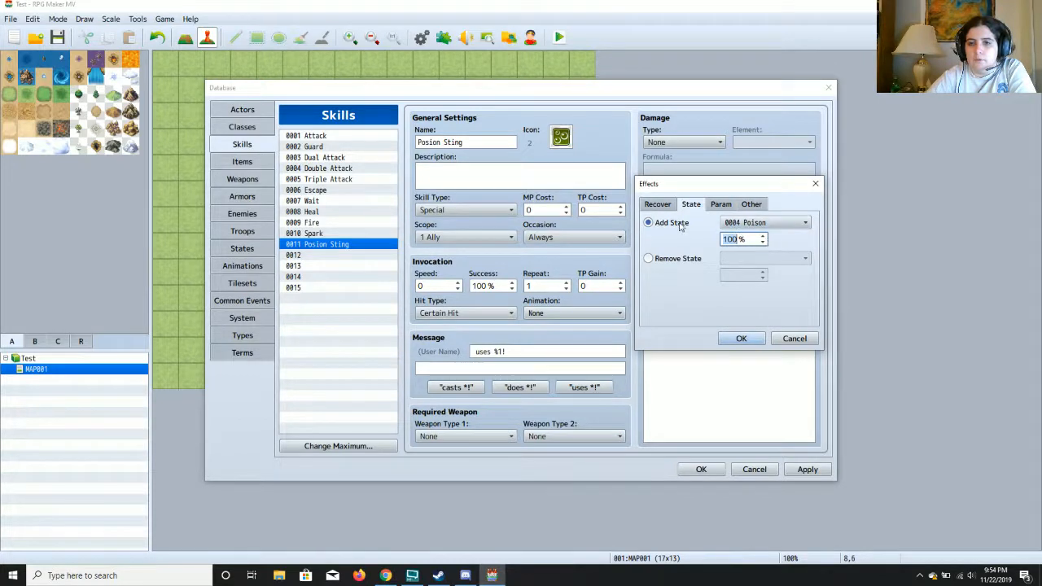
mouse_move(680, 227)
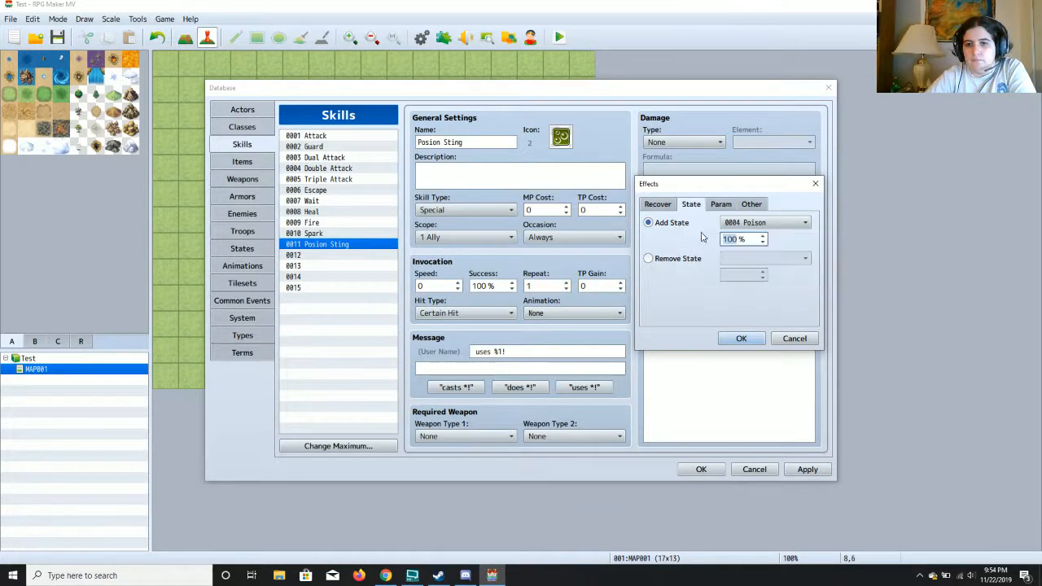
type("25")
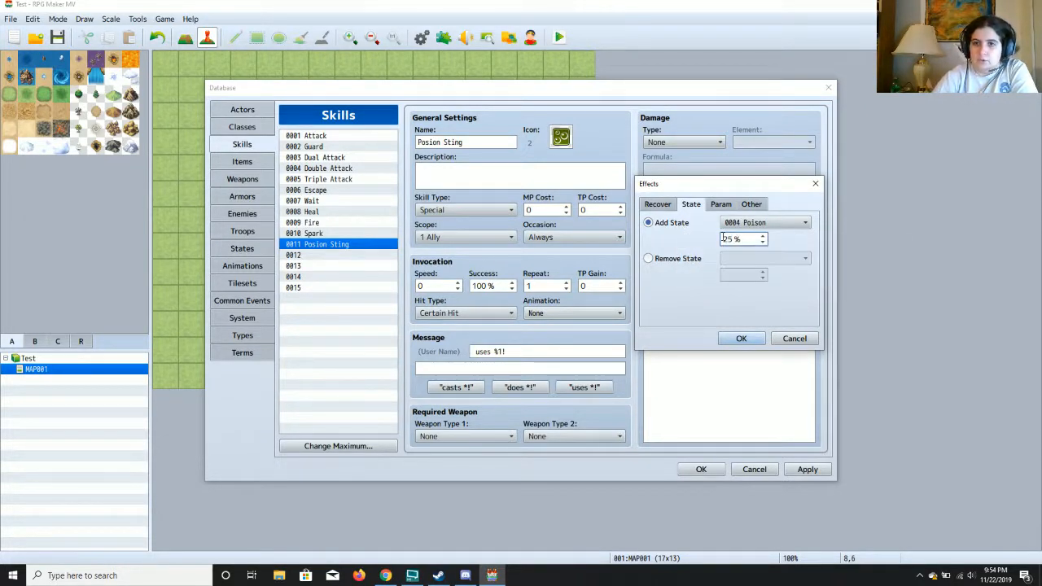
left_click(735, 339)
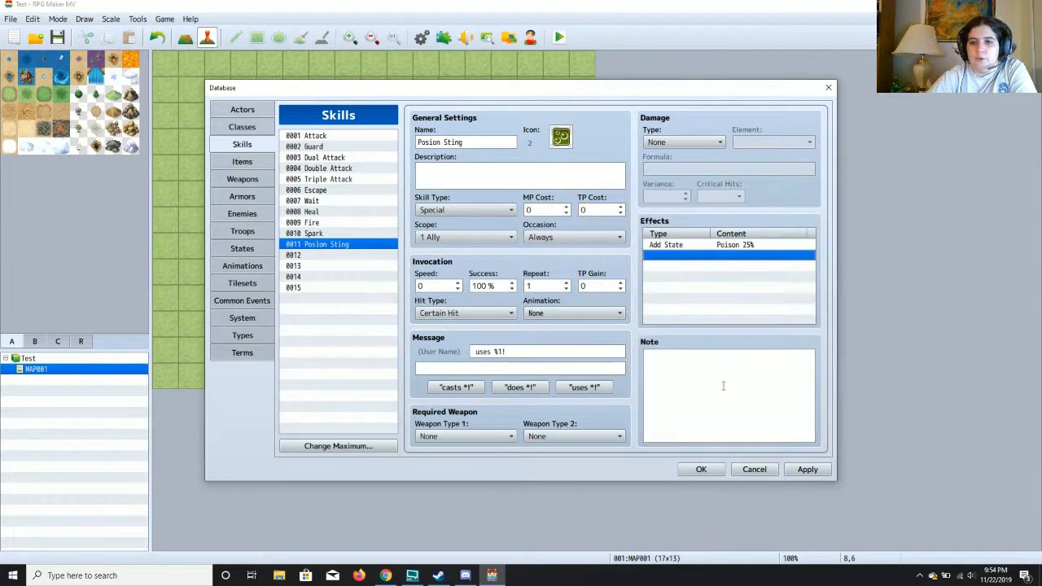
left_click(806, 470)
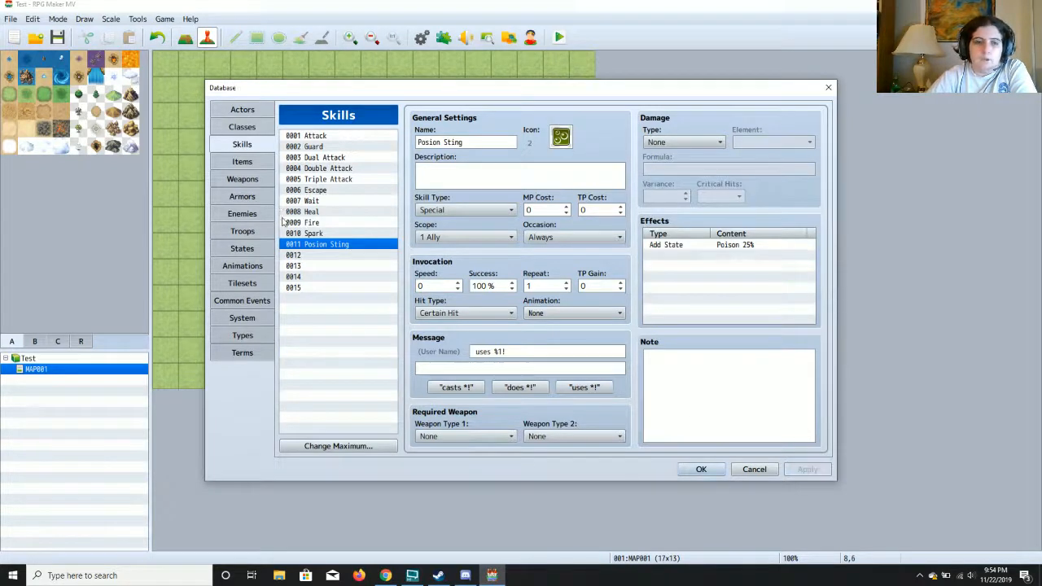
Name the empty skill entry 0012 Lightning Strike.
left_click(323, 256)
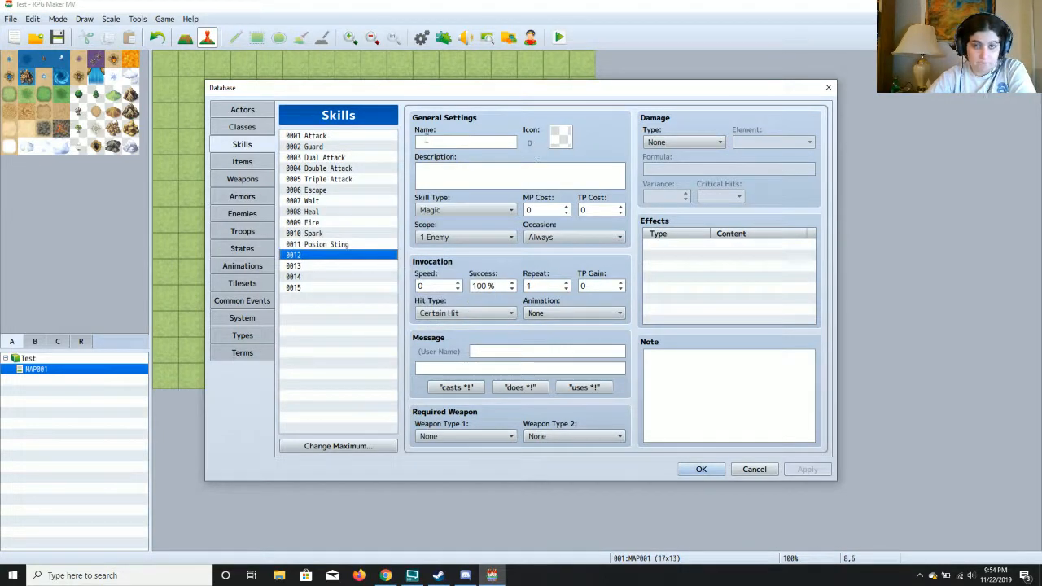
left_click(441, 140)
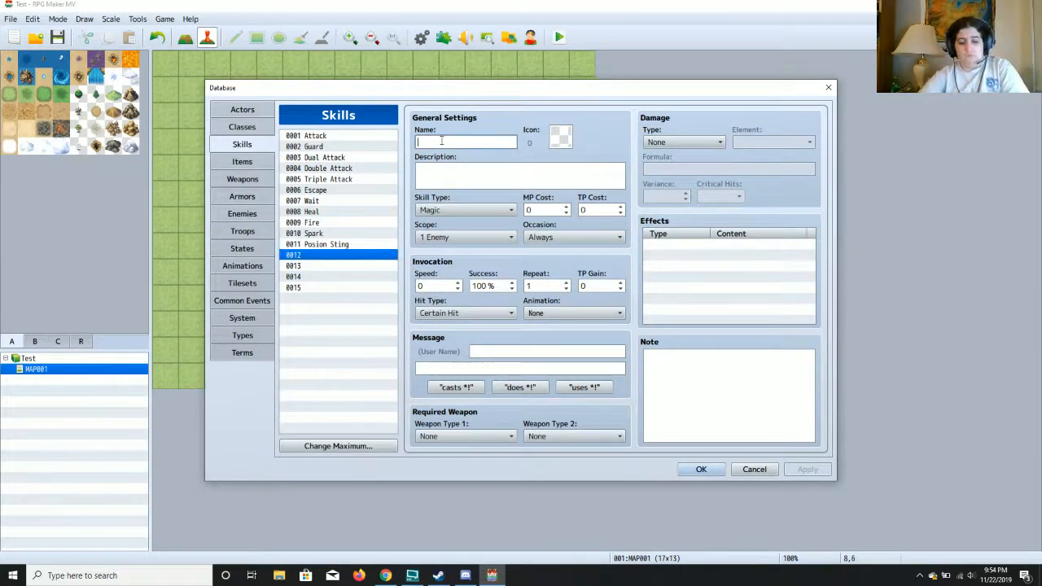
type("Ligh")
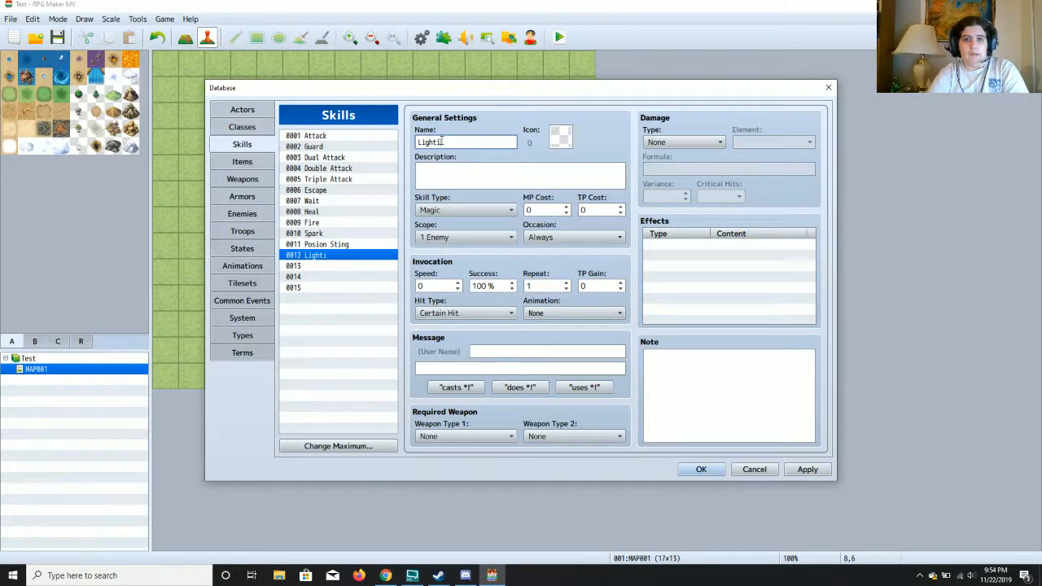
type("tning")
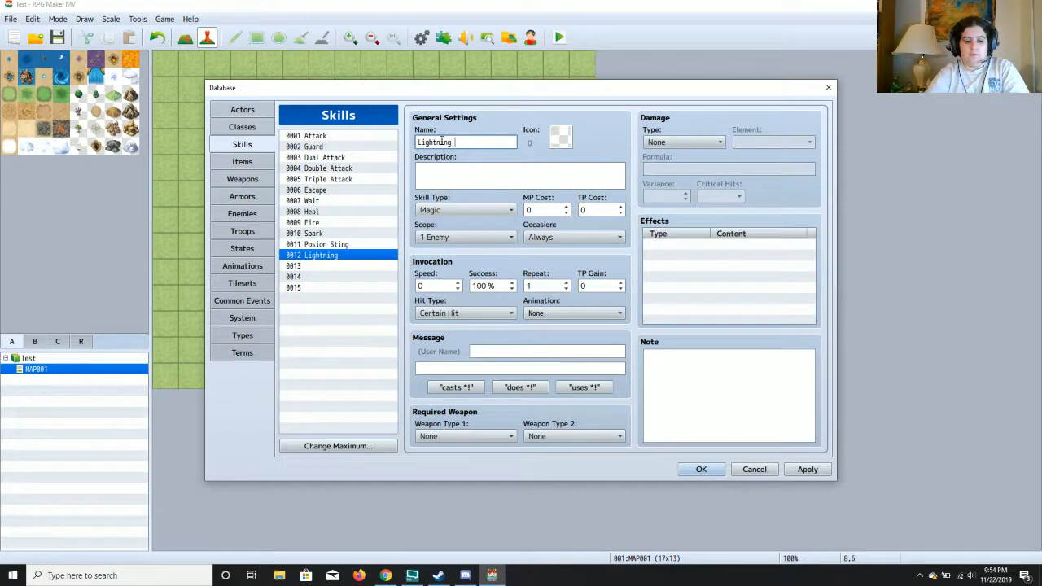
type(" Strike")
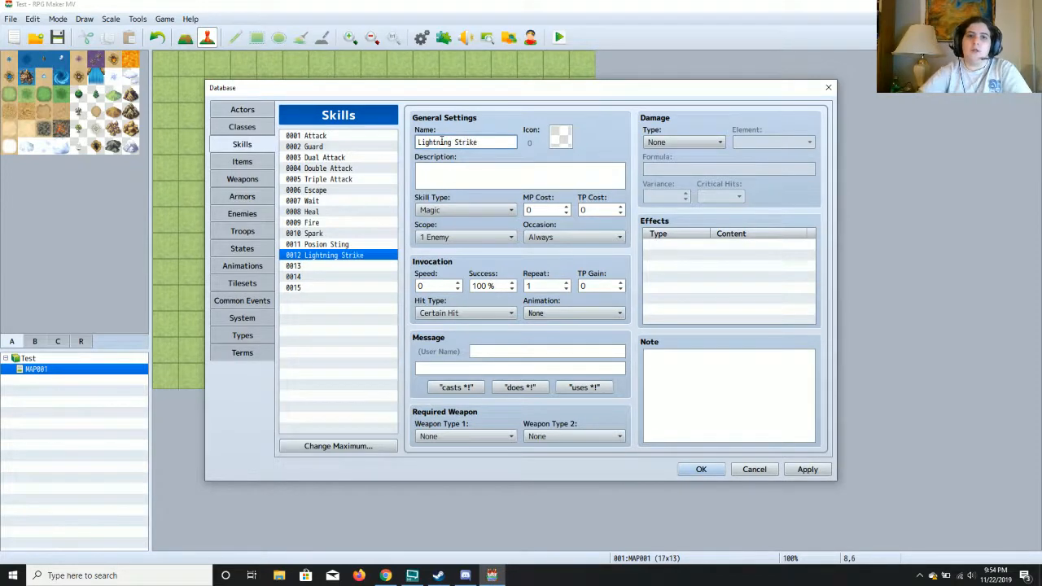
Open the icon selection for the Lightning Strike skill.
double_click(560, 138)
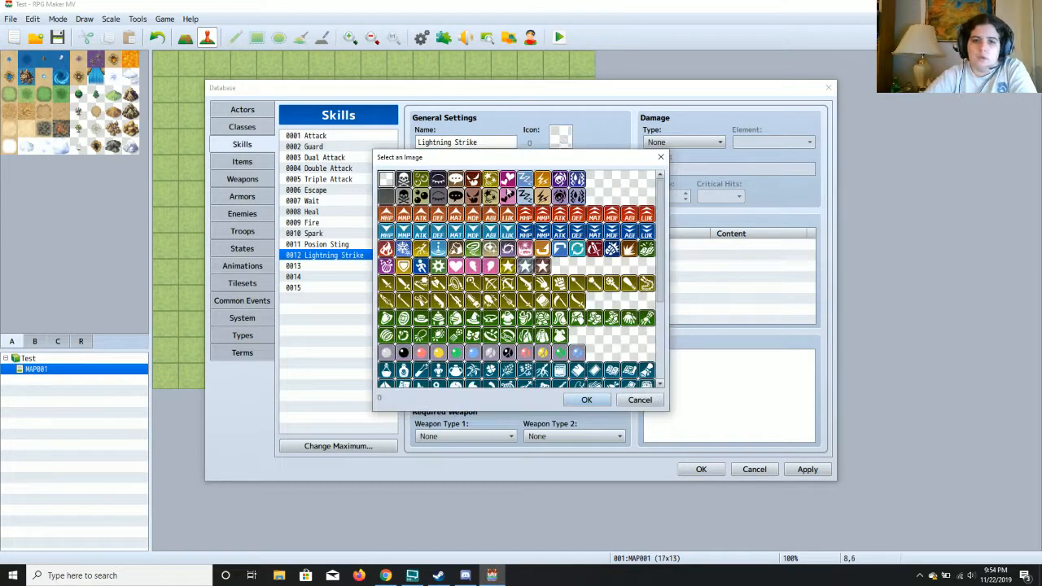
Give the Lightning Strike skill icon 66 and set its damage to HP Damage with the Thunder element.
left_click(421, 251)
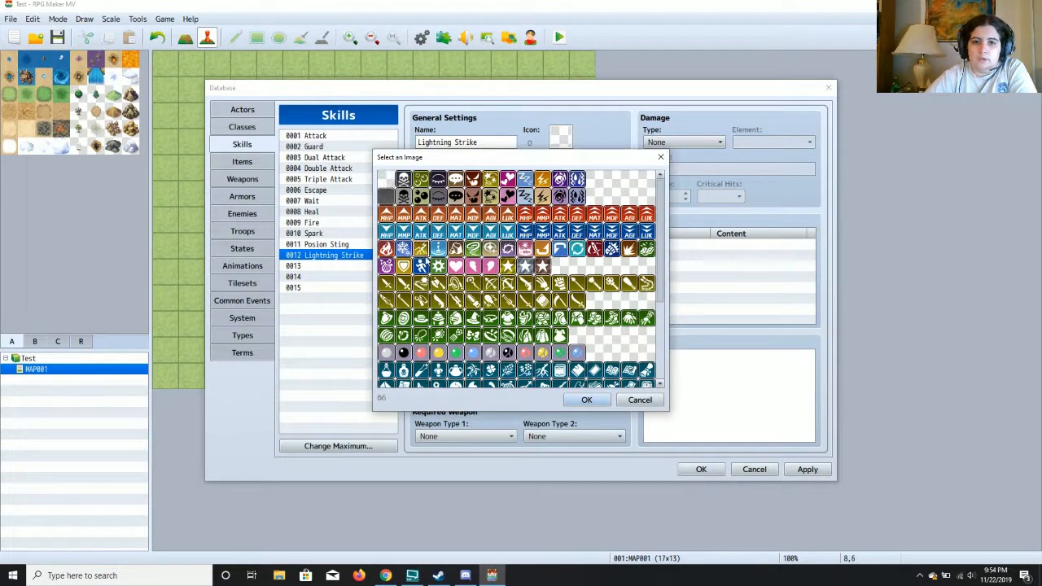
left_click(588, 400)
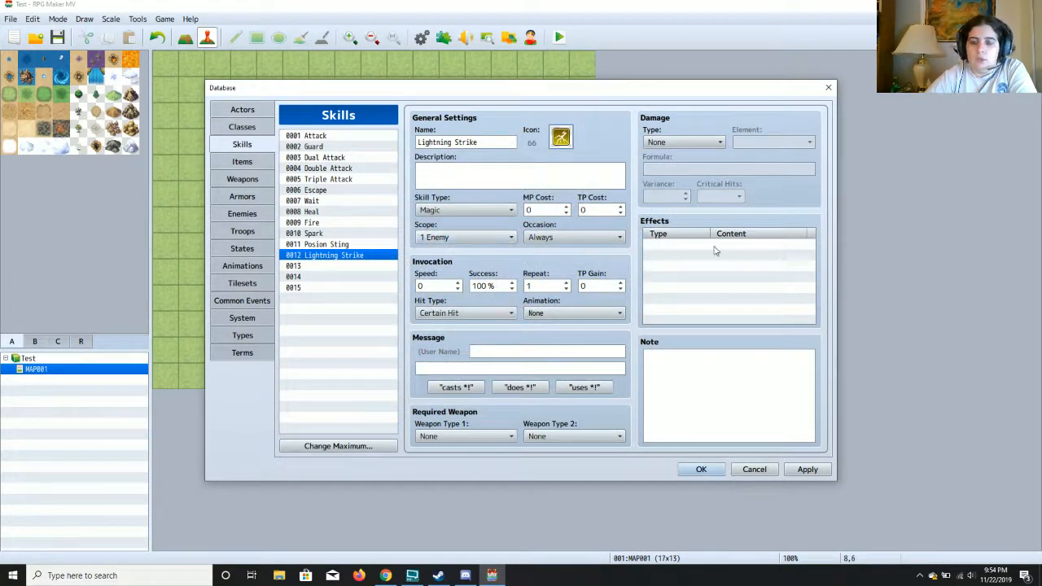
left_click(710, 143)
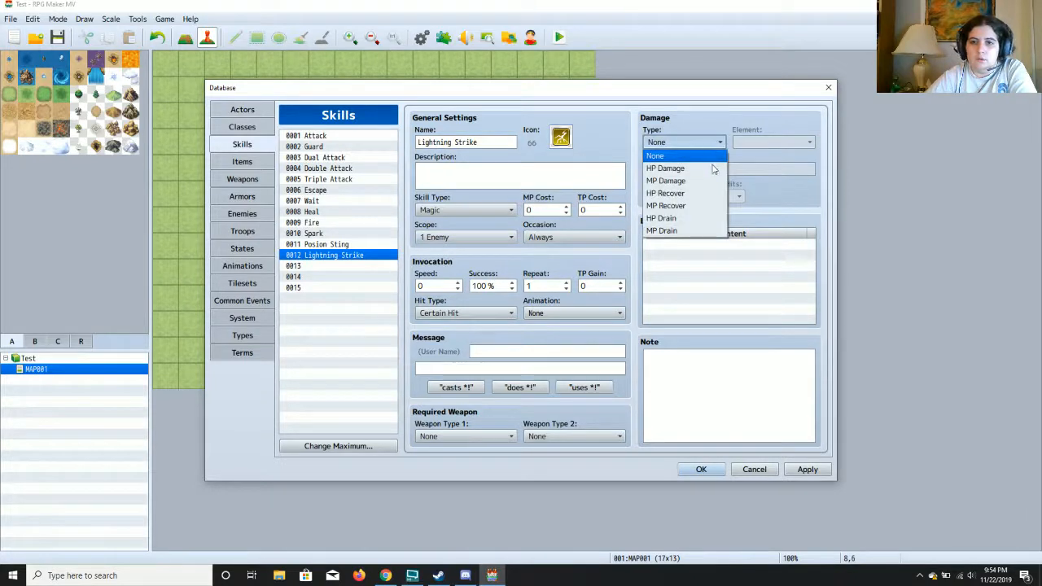
left_click(708, 168)
left_click(762, 147)
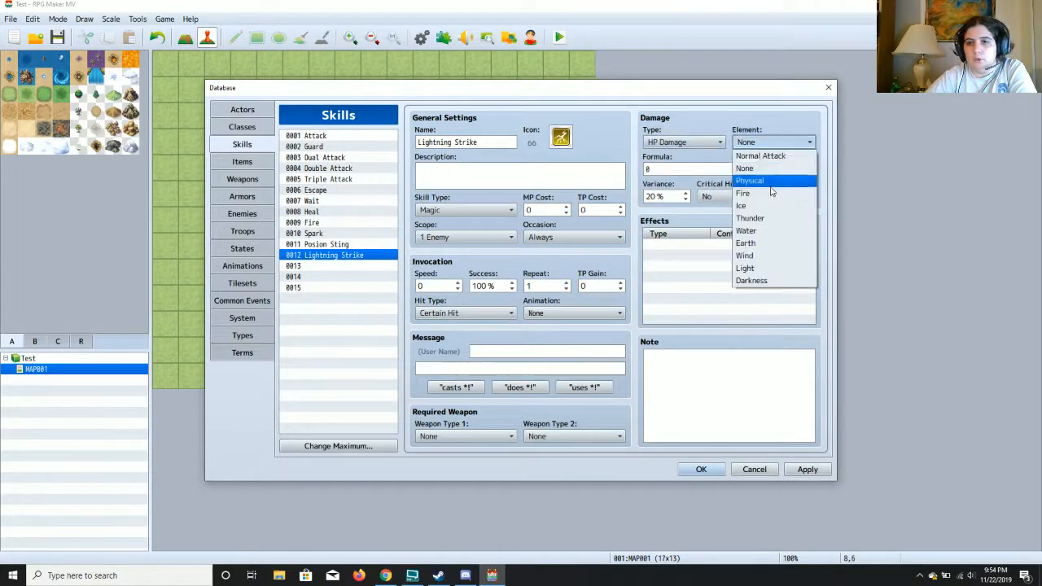
left_click(768, 219)
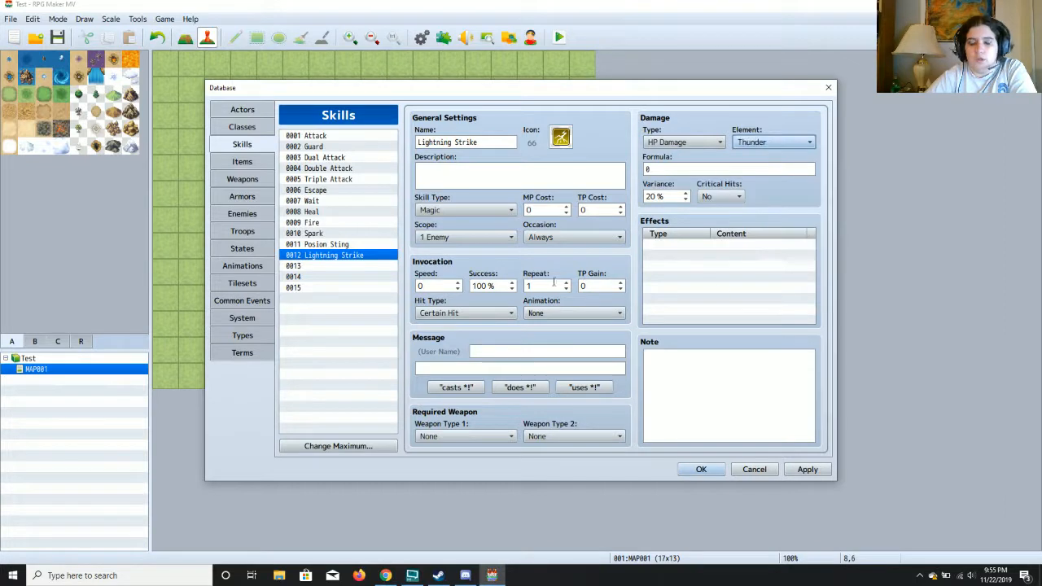
Reuse Fire's damage formula "100 + a.mat * 2 - b.mdf * 2" for Lightning Strike, add the "casts *!" message and apply the changes.
left_click(325, 223)
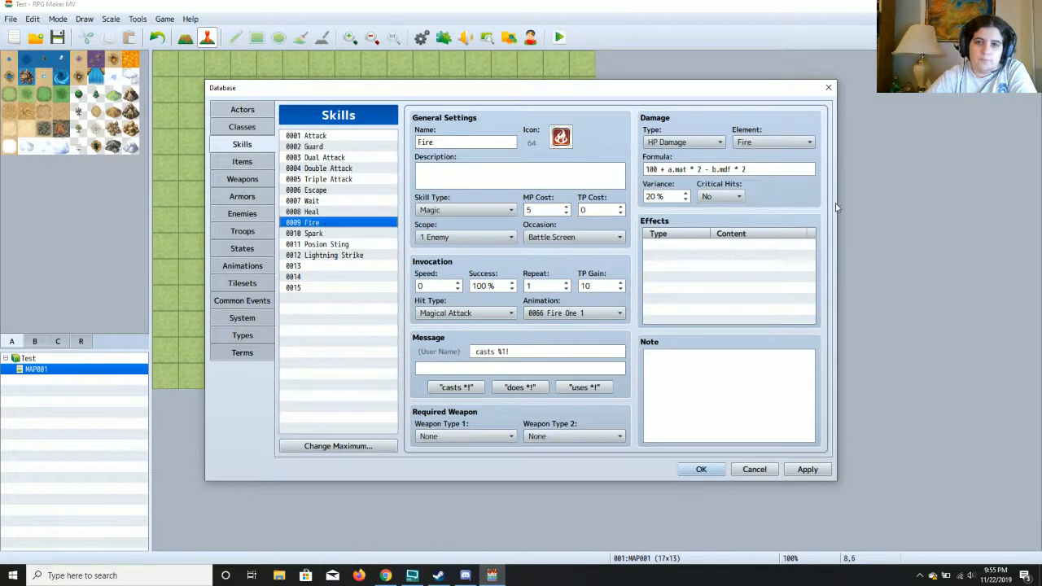
left_click(764, 170)
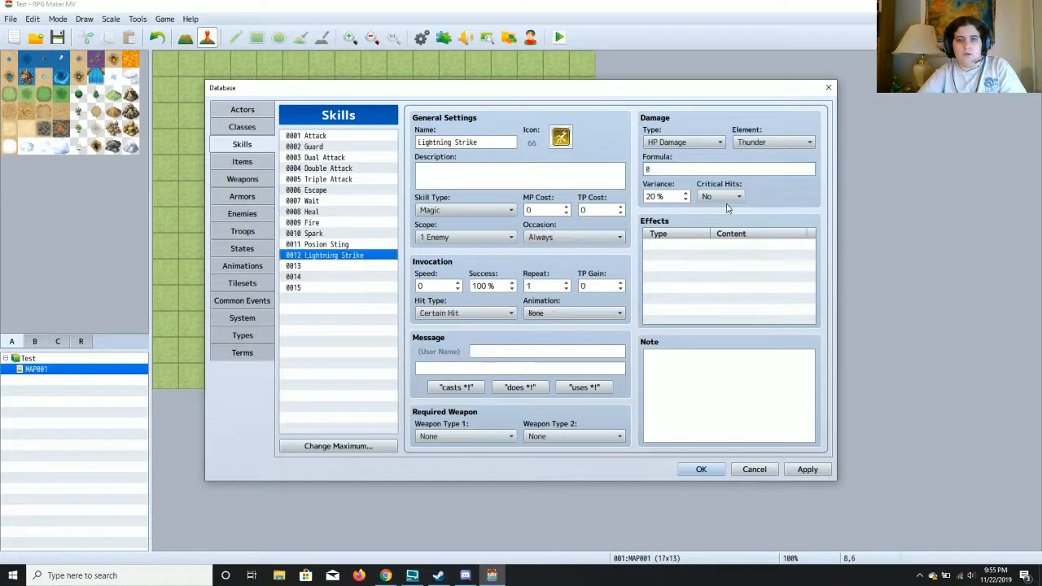
left_click(336, 255)
double_click(721, 169)
type("100 + a.mat * 2 - b.mdf * 2")
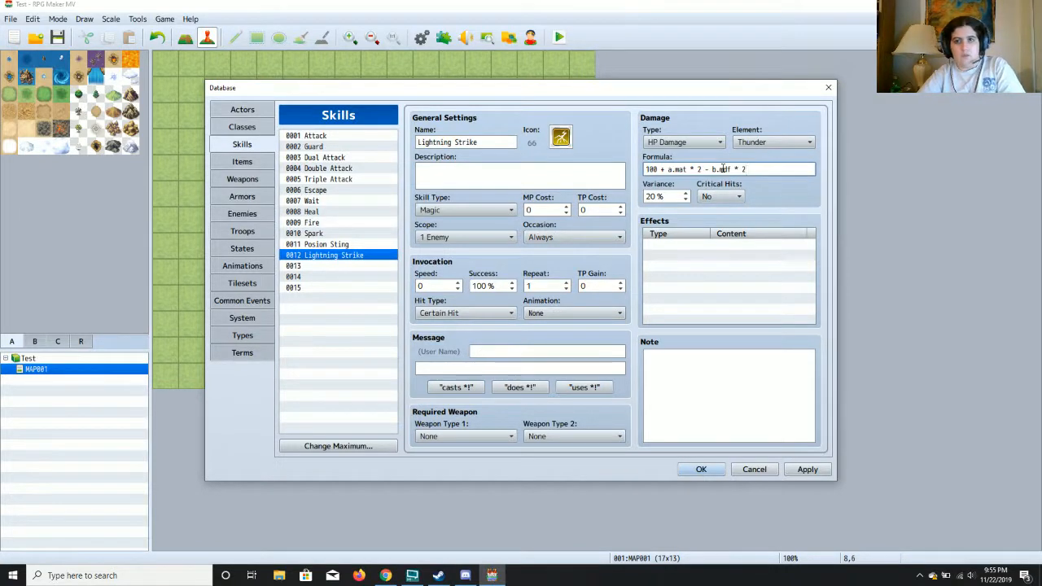
left_click(457, 388)
left_click(808, 468)
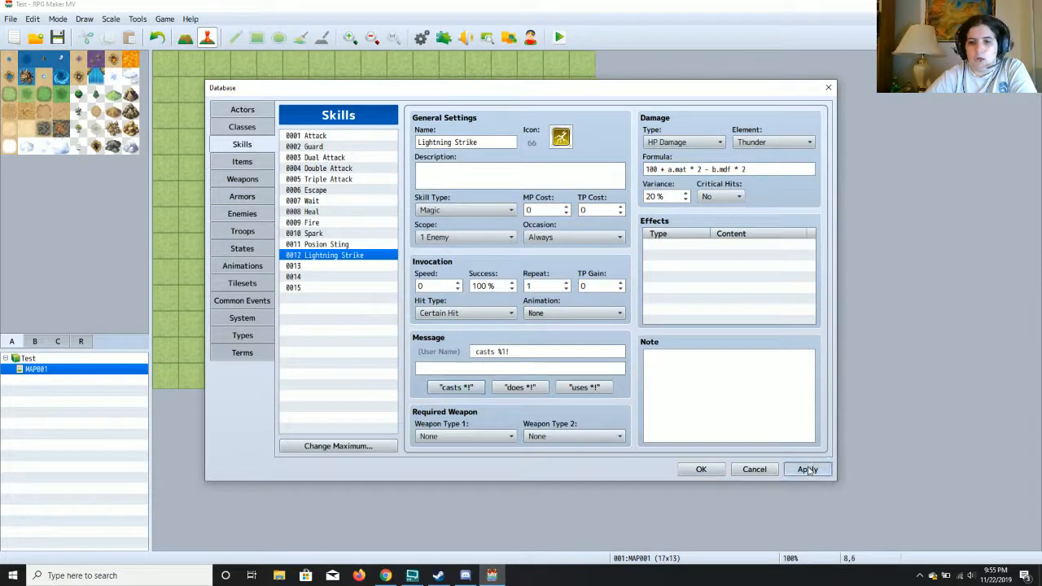
Add a Lightning Strike action with rating 3 to the Hornet enemy's action patterns and apply it.
left_click(257, 216)
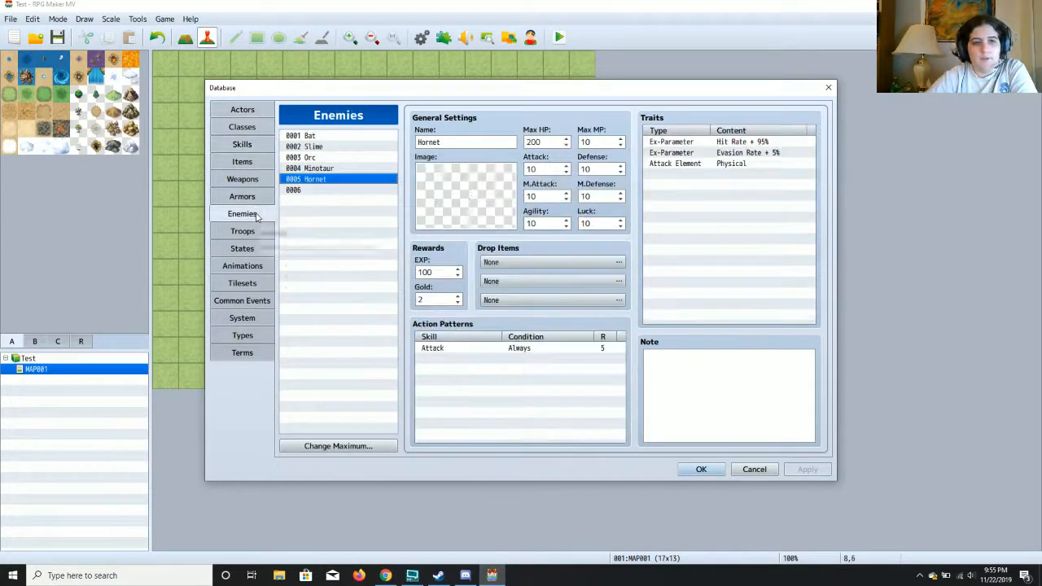
double_click(489, 364)
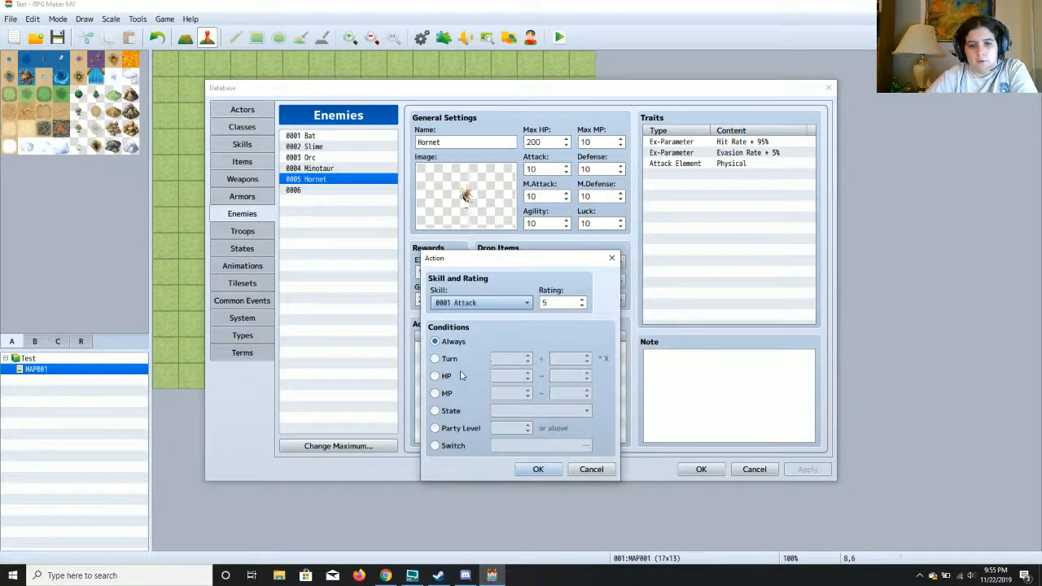
left_click(485, 305)
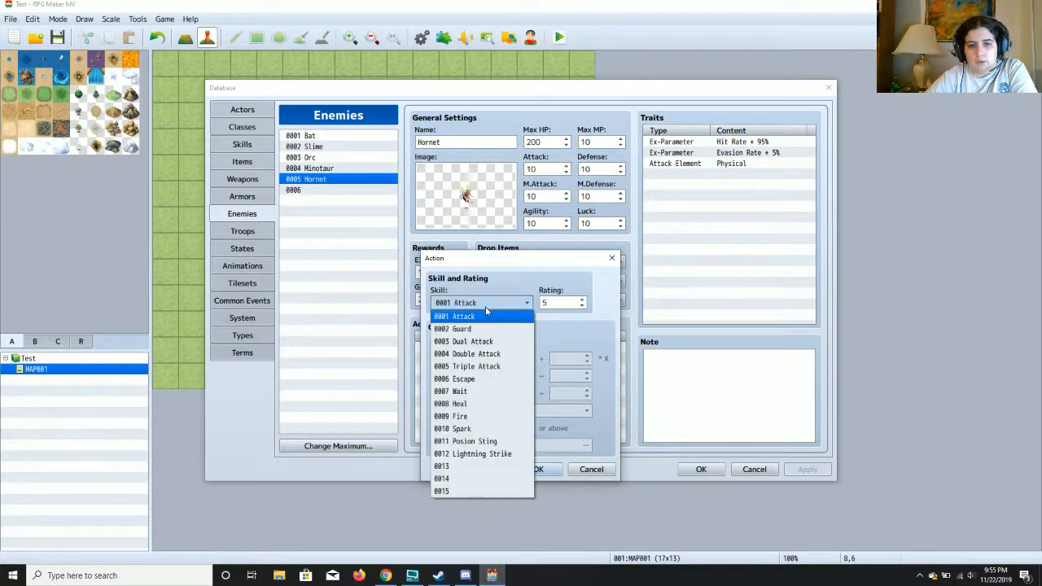
left_click(485, 455)
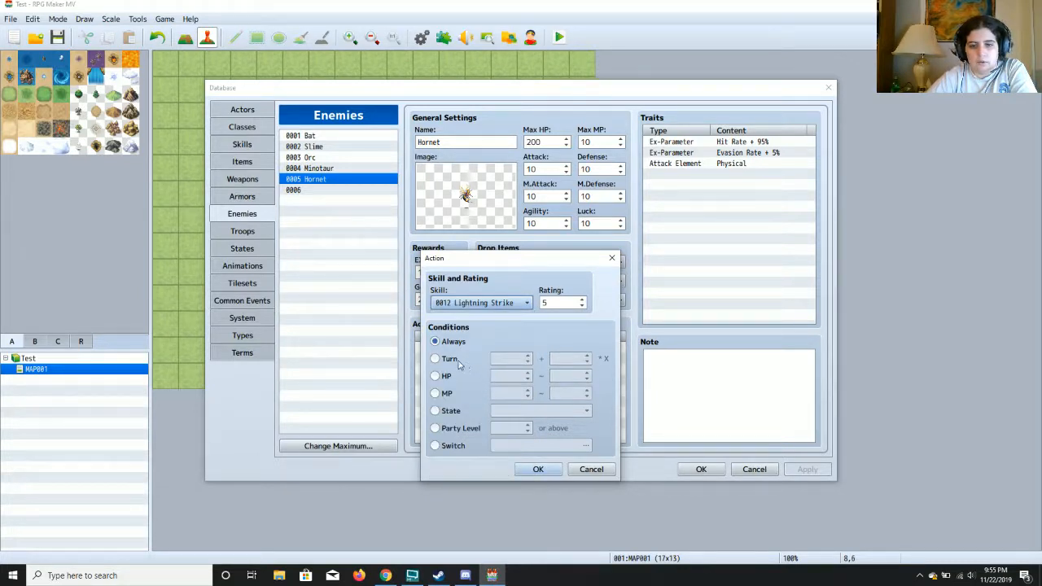
left_click(582, 308)
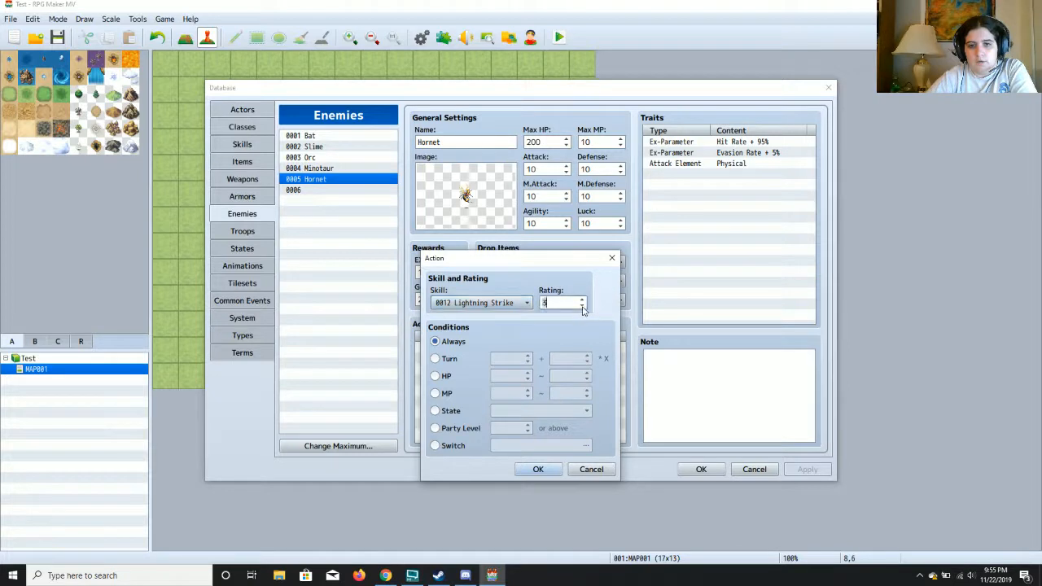
left_click(536, 472)
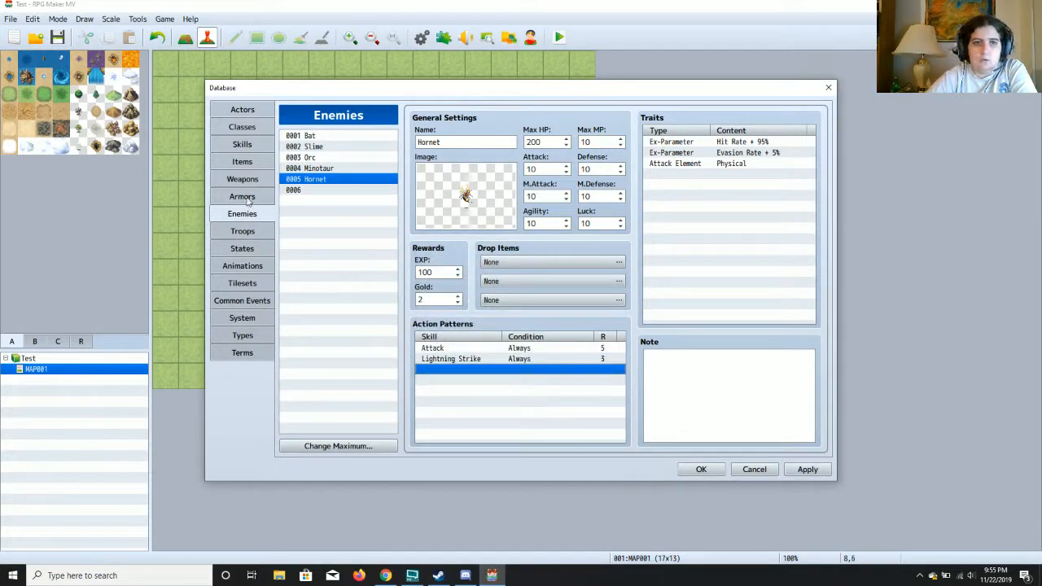
left_click(804, 469)
Set the skill type of the Posion Sting skill to Magic.
left_click(262, 142)
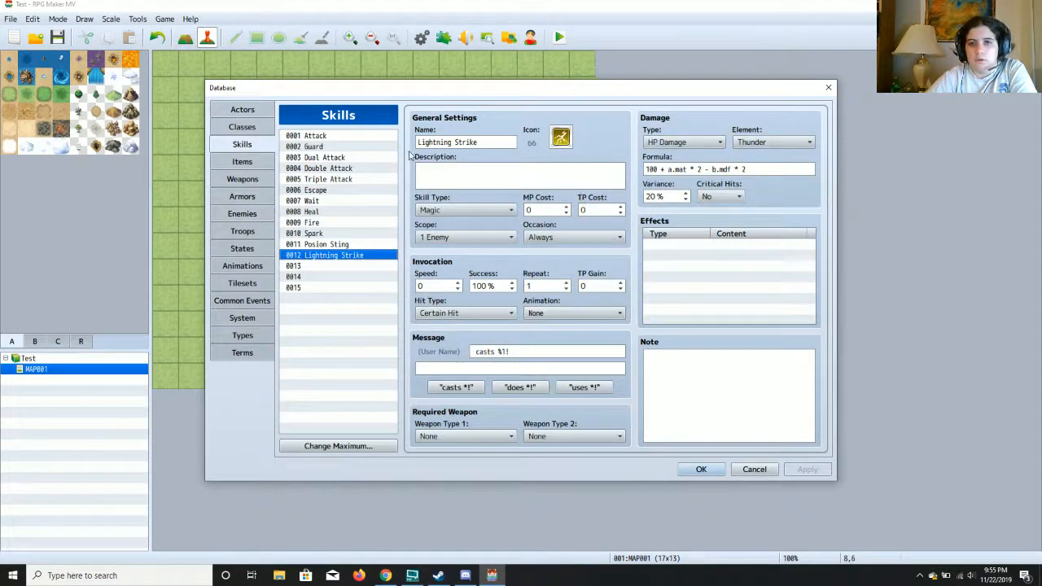
left_click(342, 244)
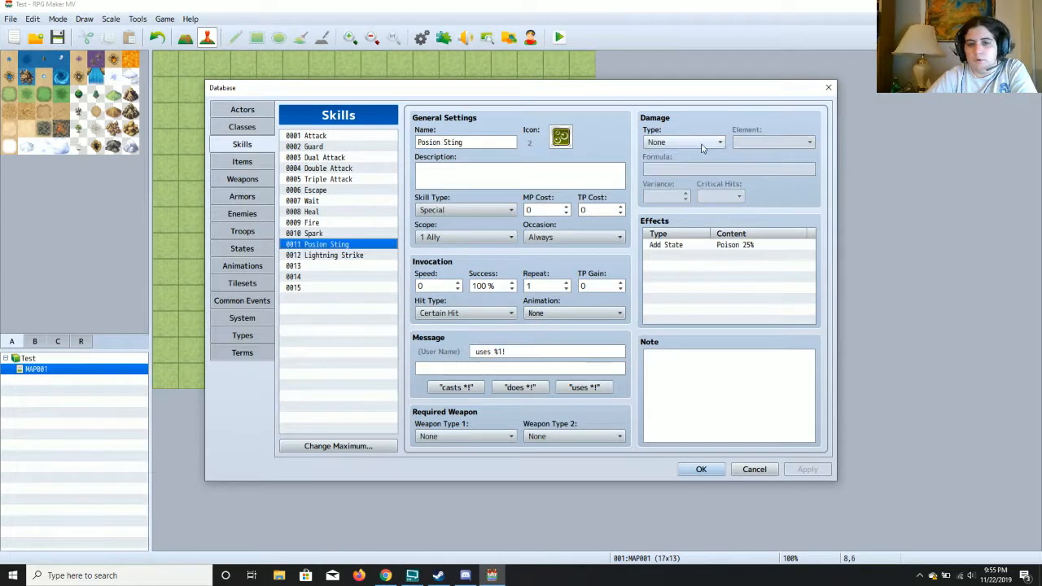
left_click(475, 210)
left_click(472, 236)
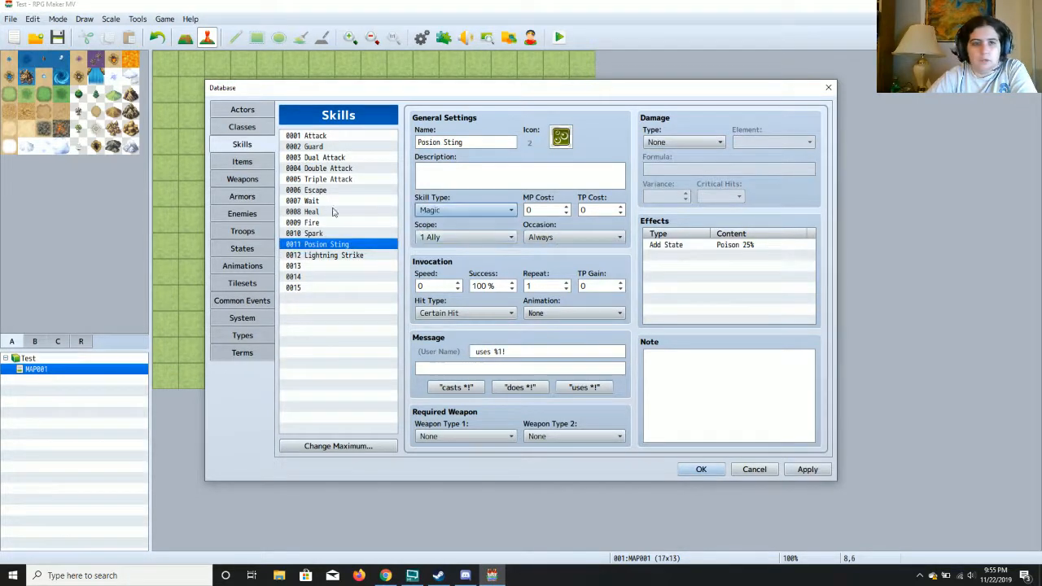
Replace the Lightning Strike skill in the Hornet's action patterns with Posion Sting and apply the change.
left_click(246, 215)
left_click(470, 359)
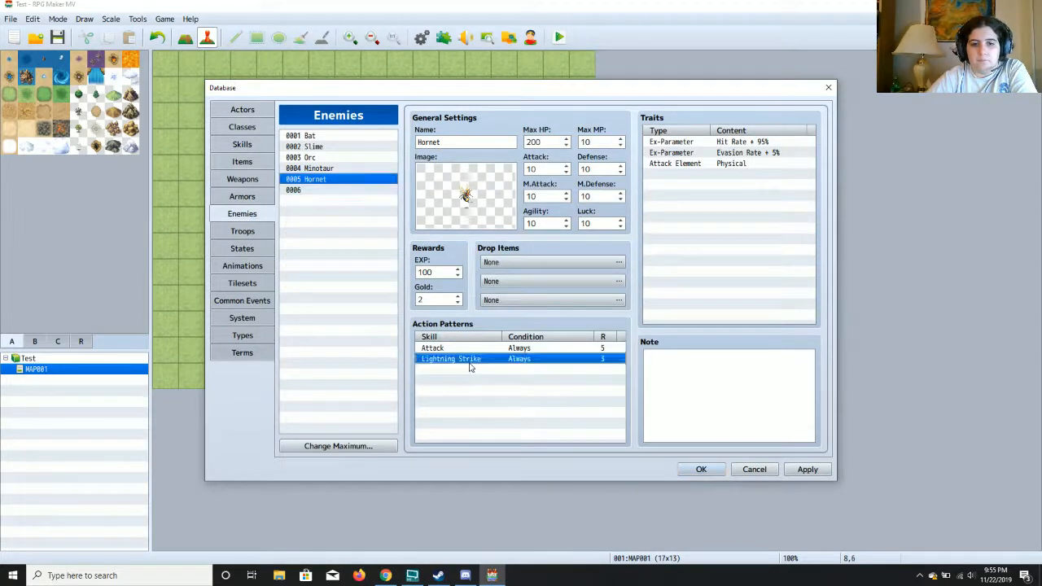
right_click(470, 362)
left_click(480, 371)
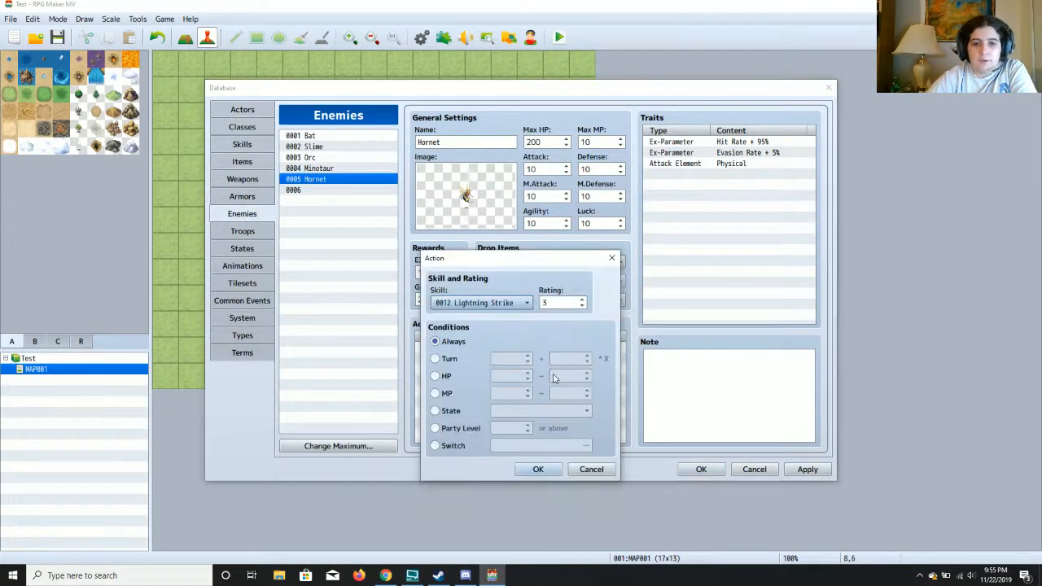
left_click(516, 306)
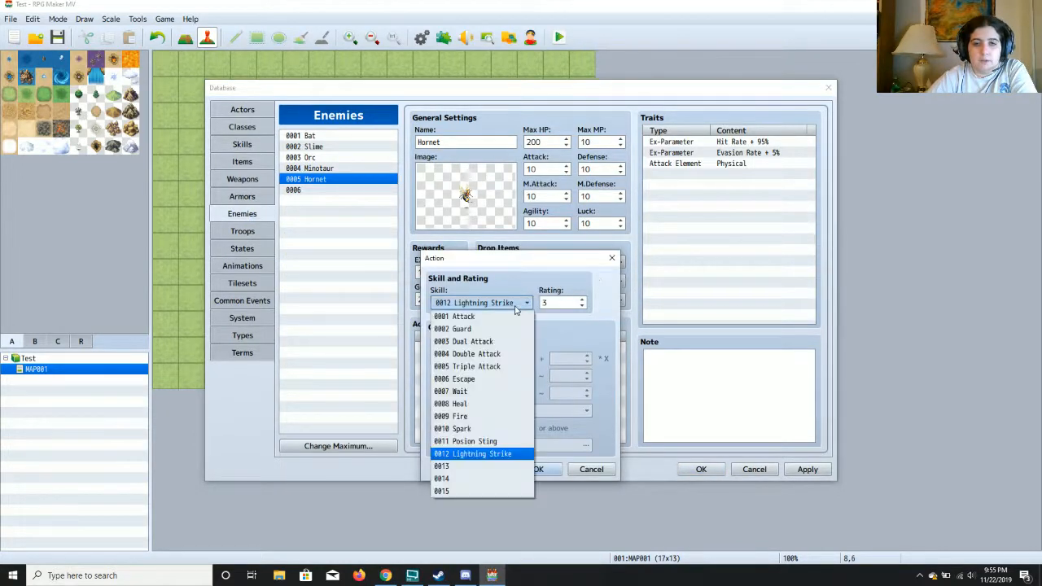
left_click(484, 441)
left_click(539, 470)
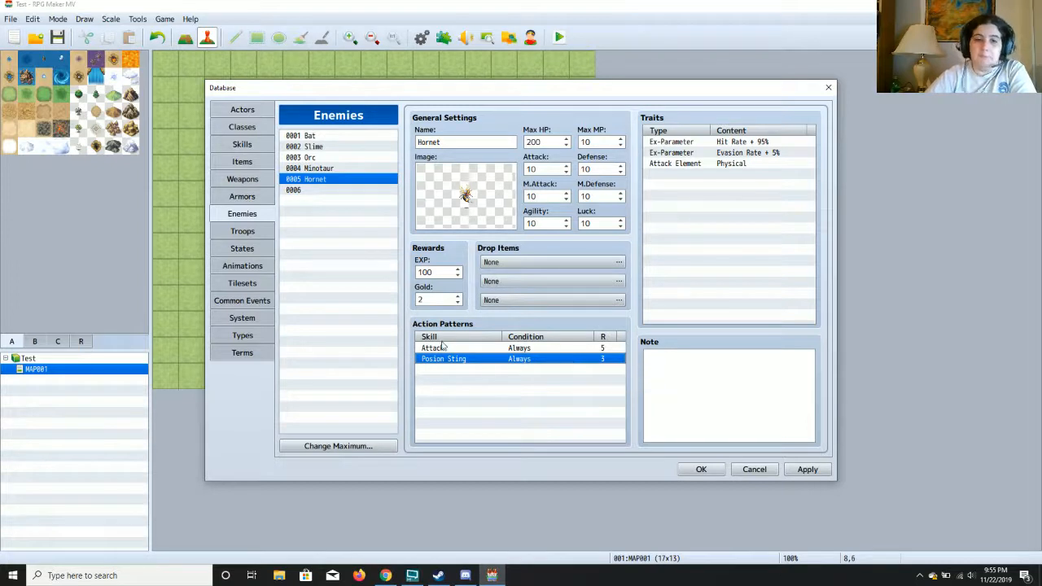
left_click(807, 470)
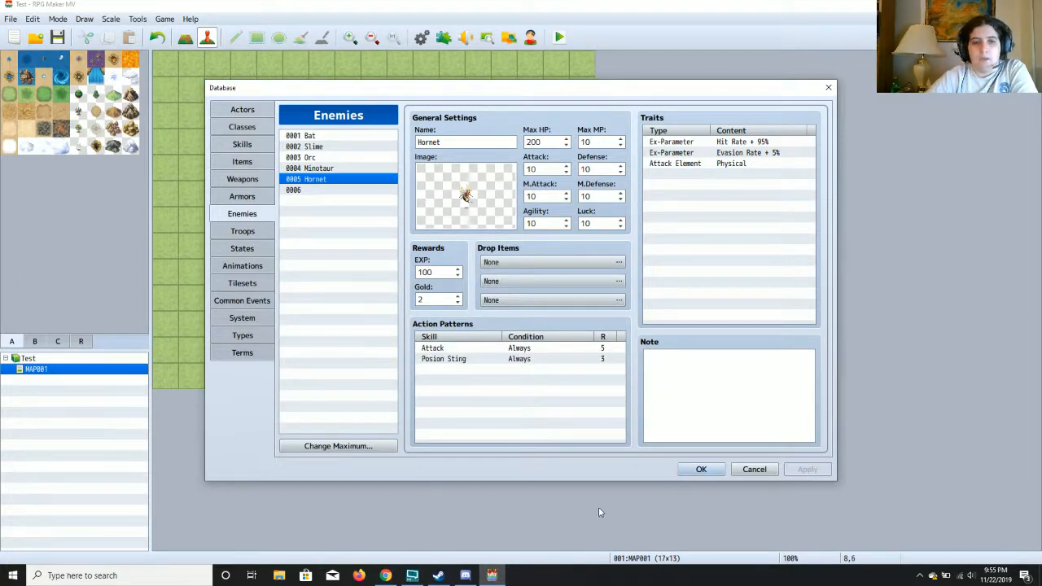
Name the empty class 0005 "Thunder Mage".
left_click(252, 146)
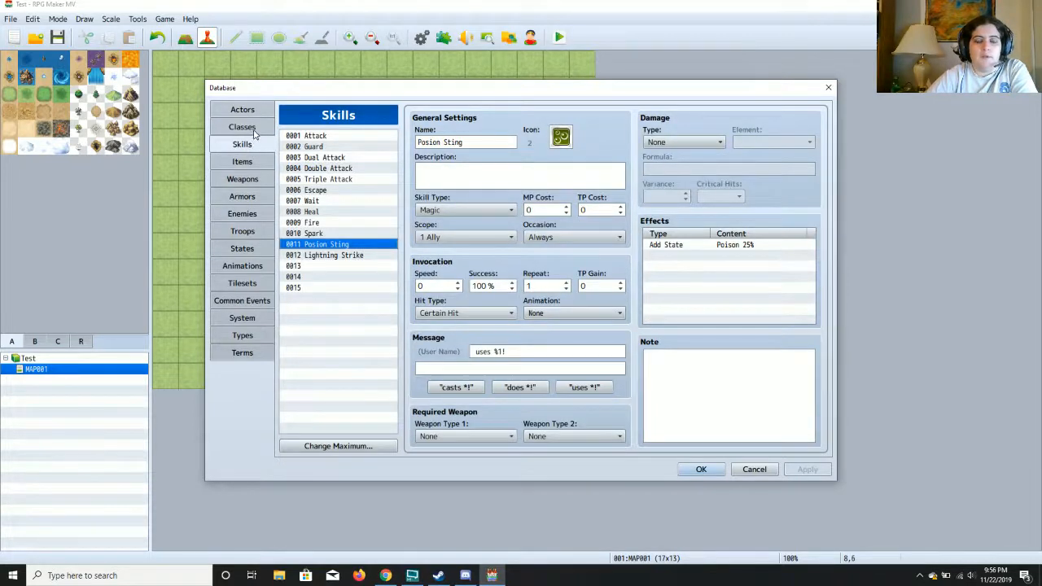
left_click(252, 129)
left_click(318, 179)
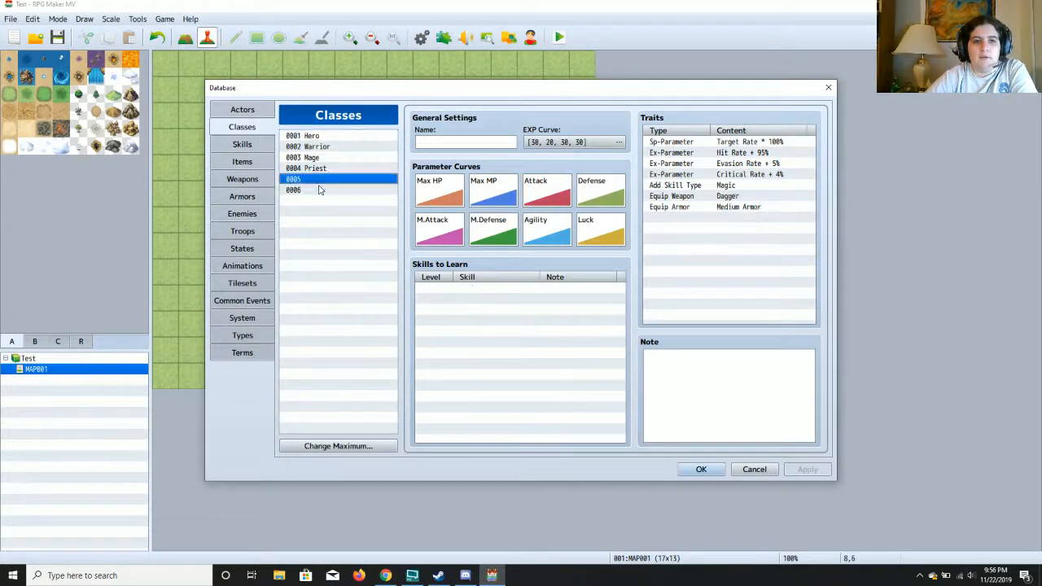
left_click(479, 142)
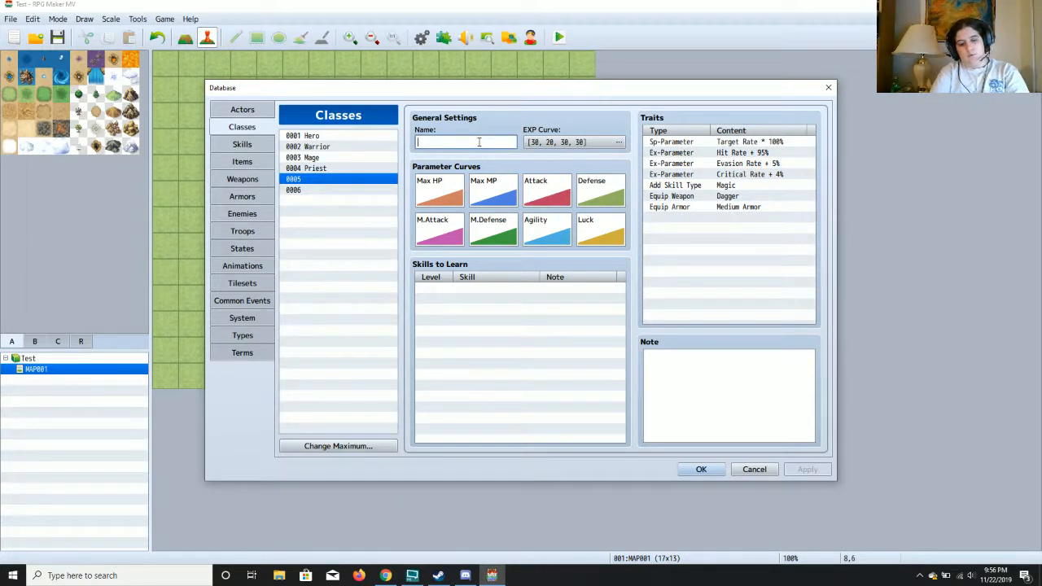
type("Thu")
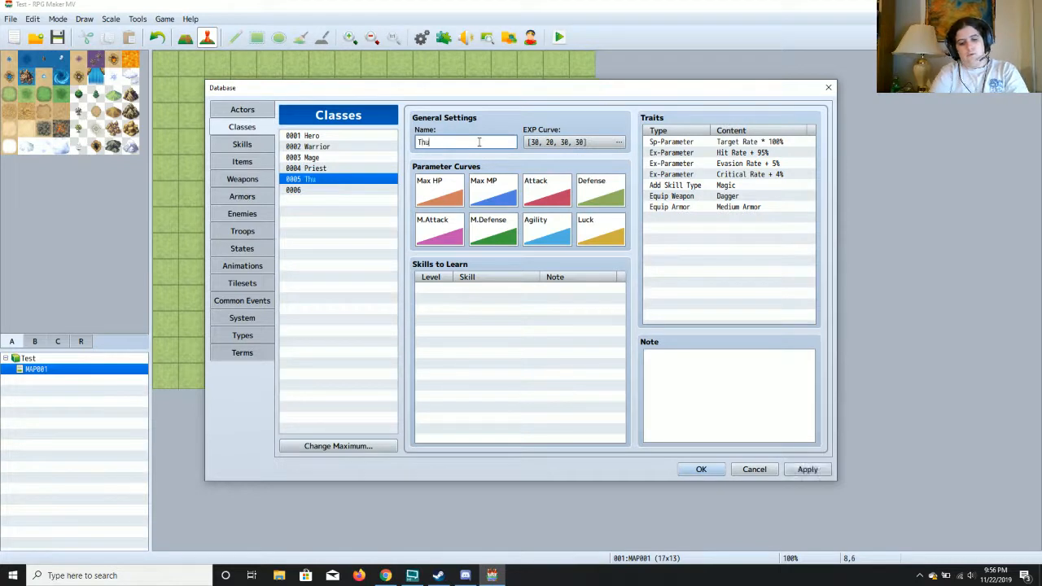
type("nder Mage")
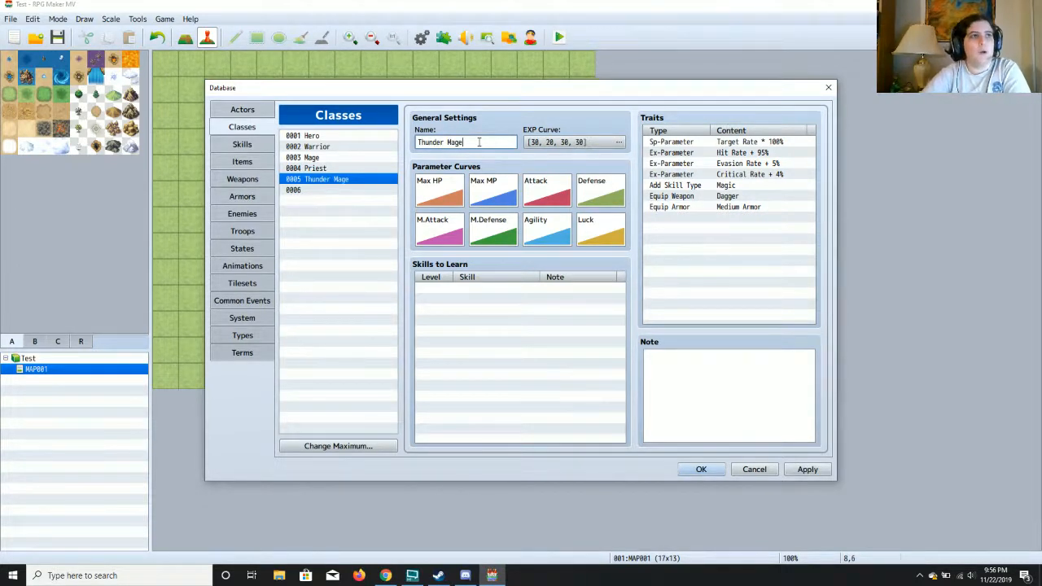
Set the Thunder Mage's Max HP curve to quick setting E and its Max MP curve to quick setting B.
double_click(454, 199)
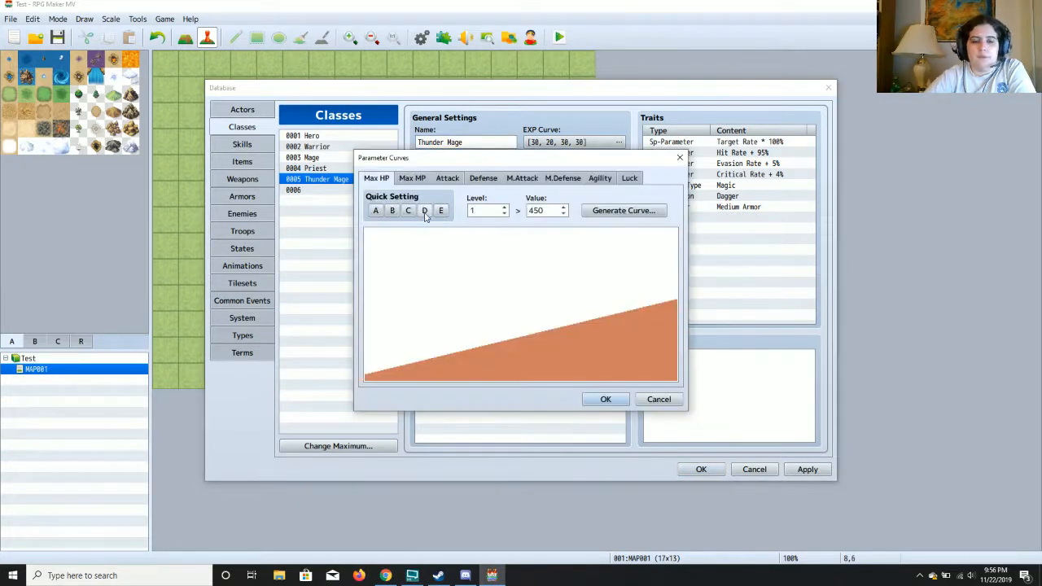
left_click(426, 211)
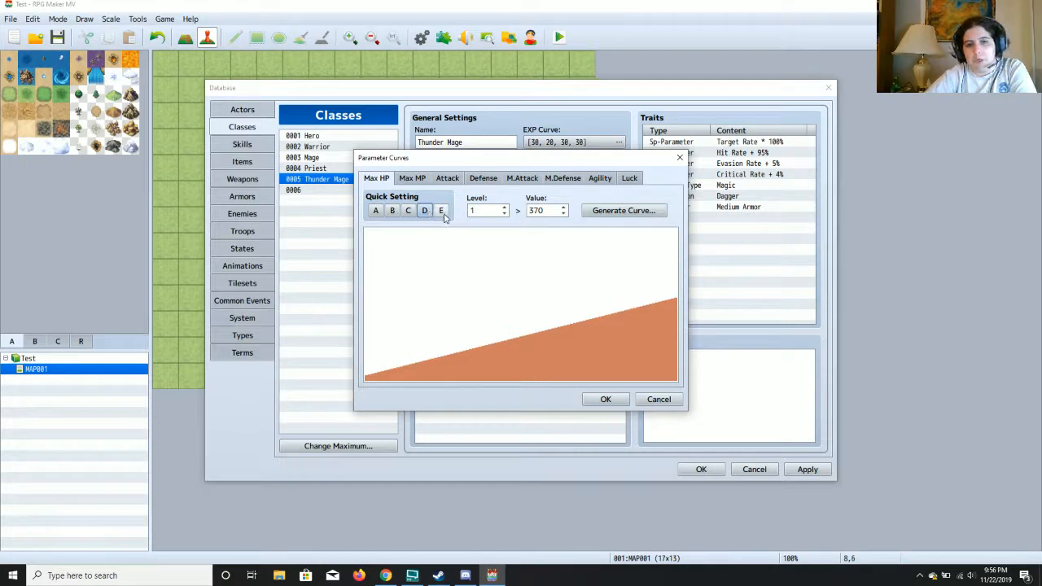
left_click(442, 211)
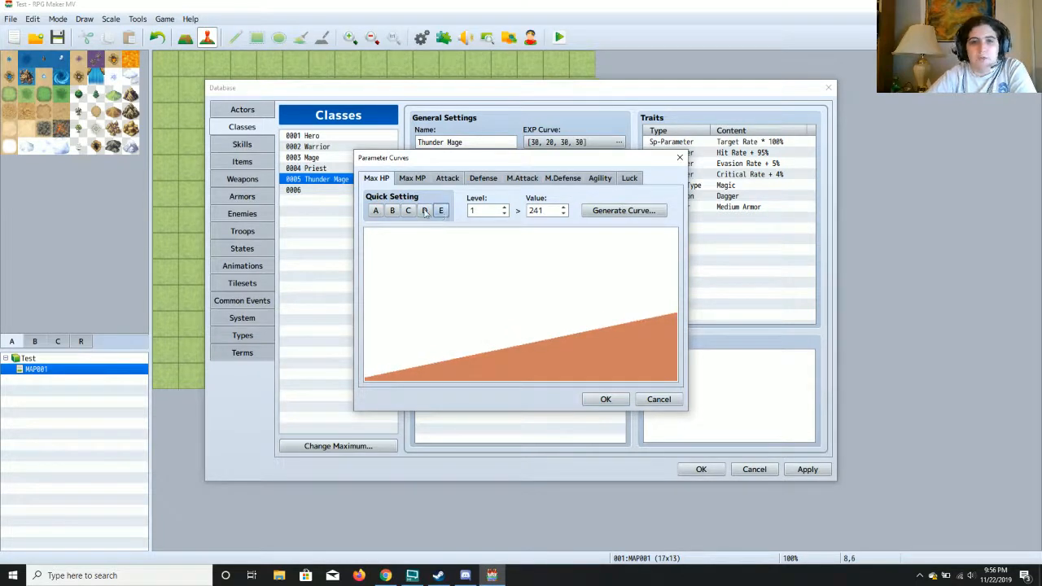
left_click(412, 179)
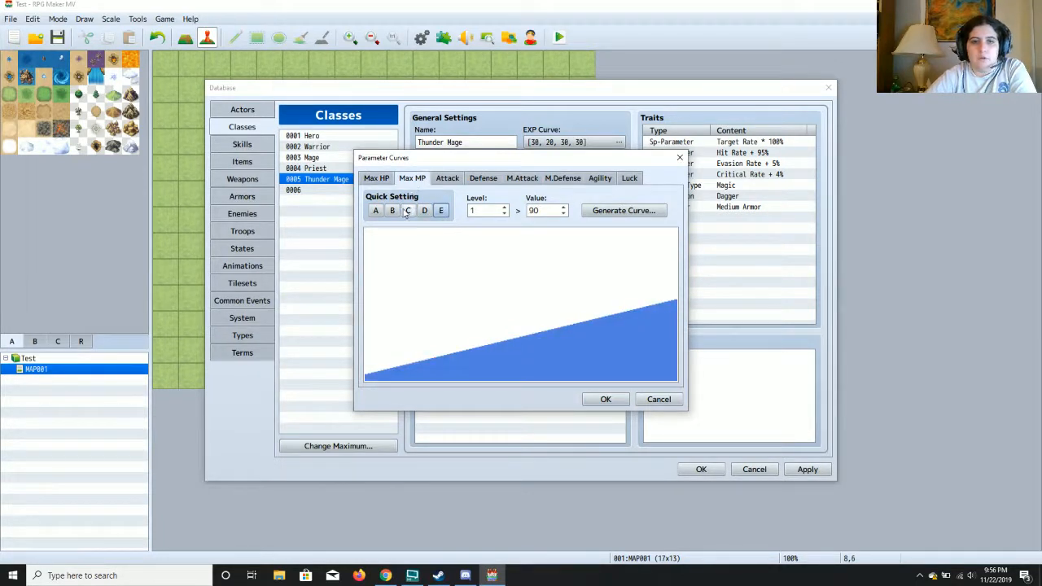
left_click(392, 211)
Set the Thunder Mage's Attack and Defense curves to quick setting D.
left_click(450, 179)
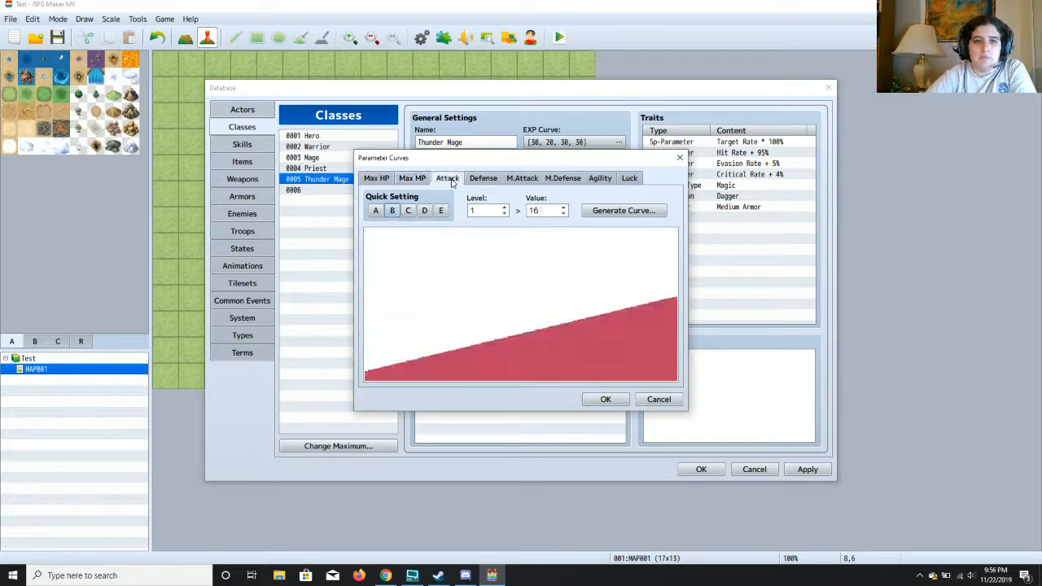
left_click(424, 211)
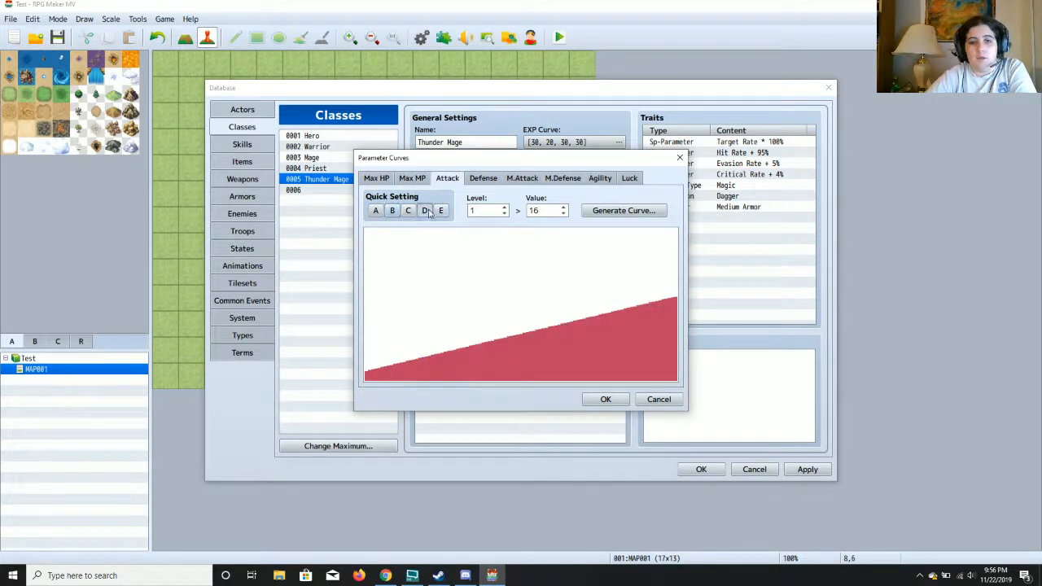
left_click(491, 180)
left_click(425, 211)
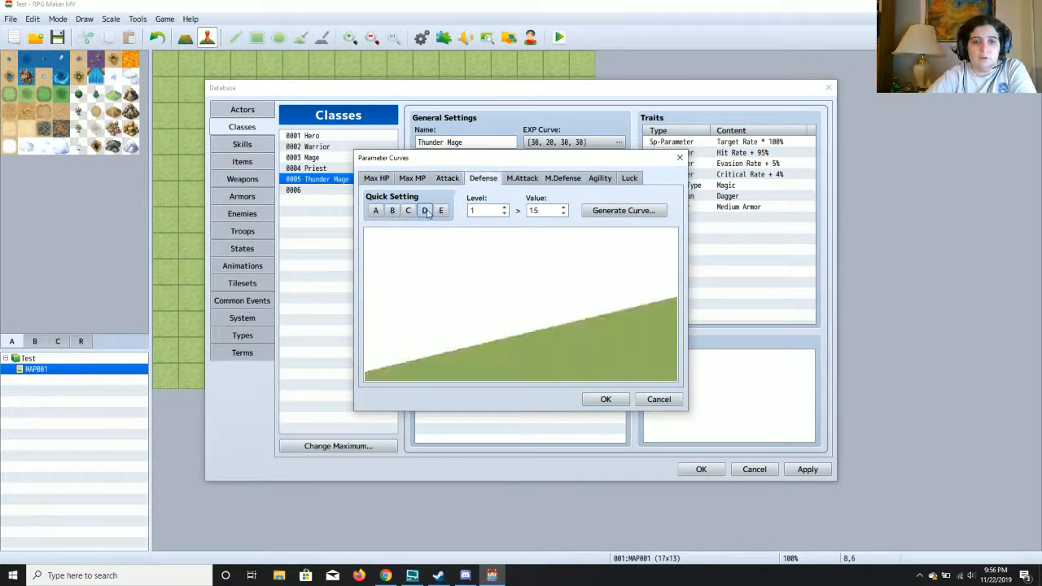
Set the Thunder Mage's M.Attack and M.Defense curves to quick setting B.
left_click(522, 179)
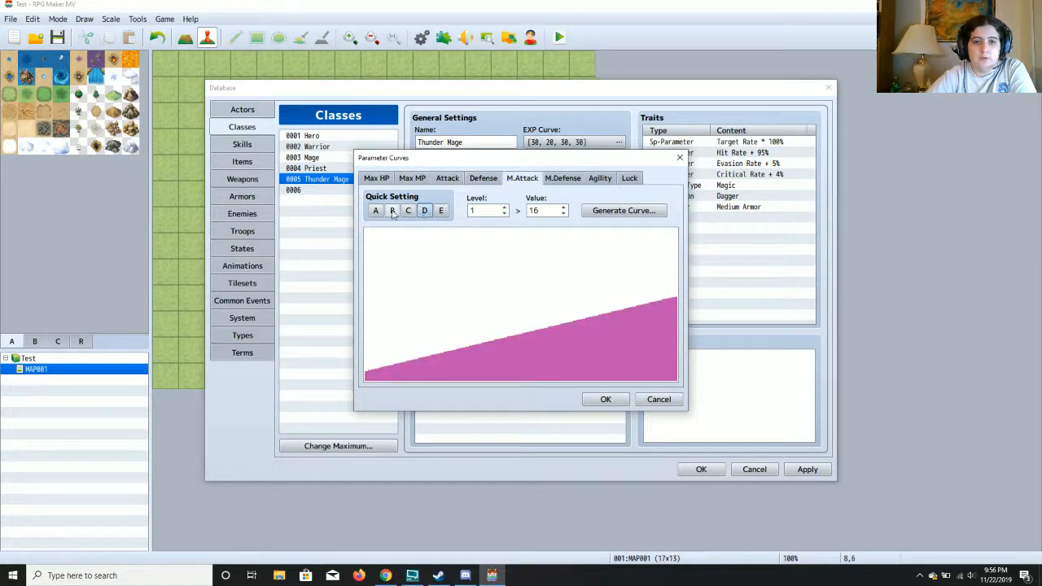
left_click(391, 211)
left_click(562, 178)
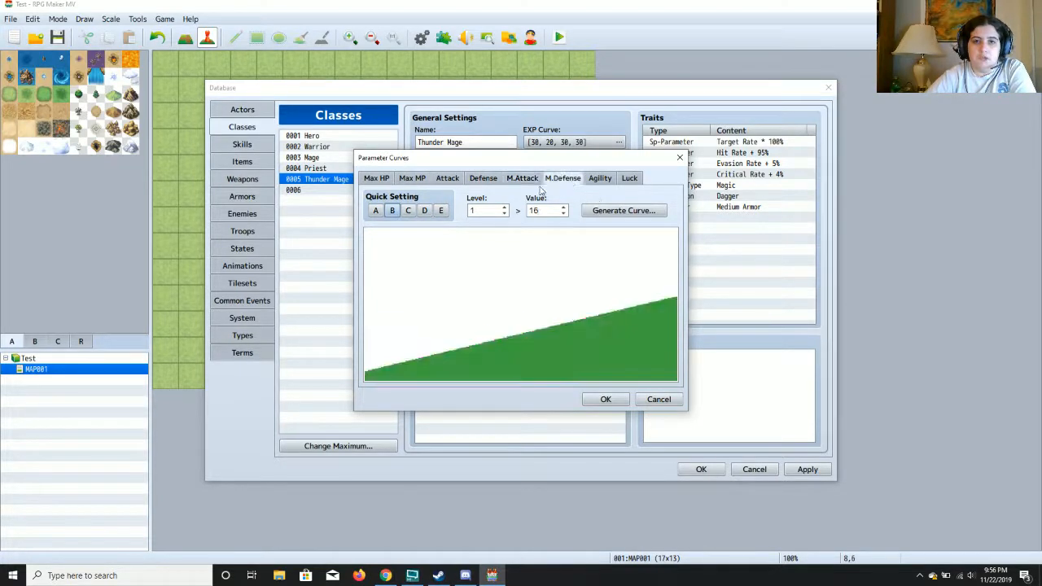
left_click(393, 212)
Set the Thunder Mage's Agility and Luck curves to quick setting C and apply the parameter curve changes.
left_click(600, 178)
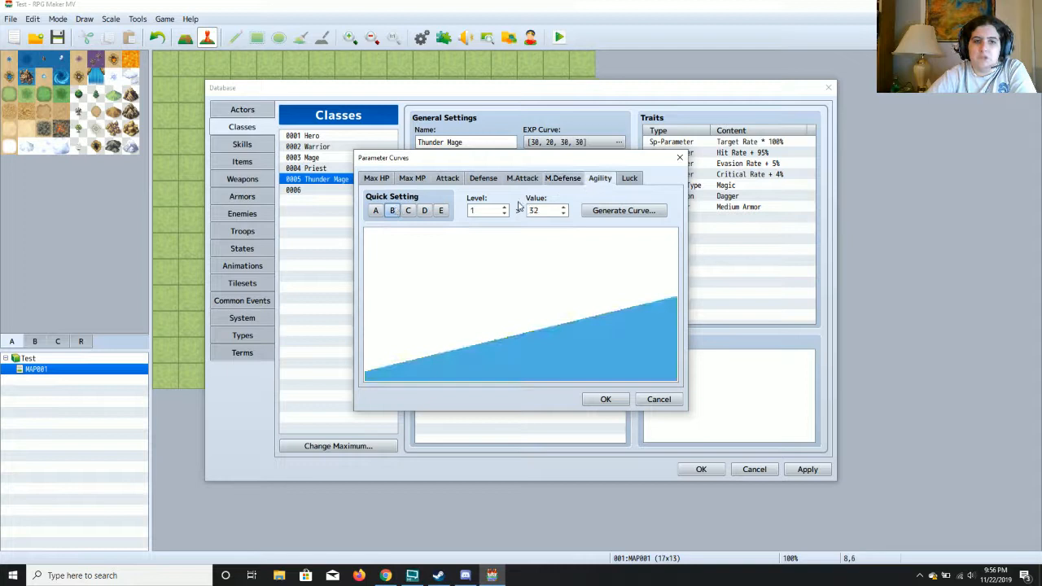
left_click(408, 211)
left_click(629, 179)
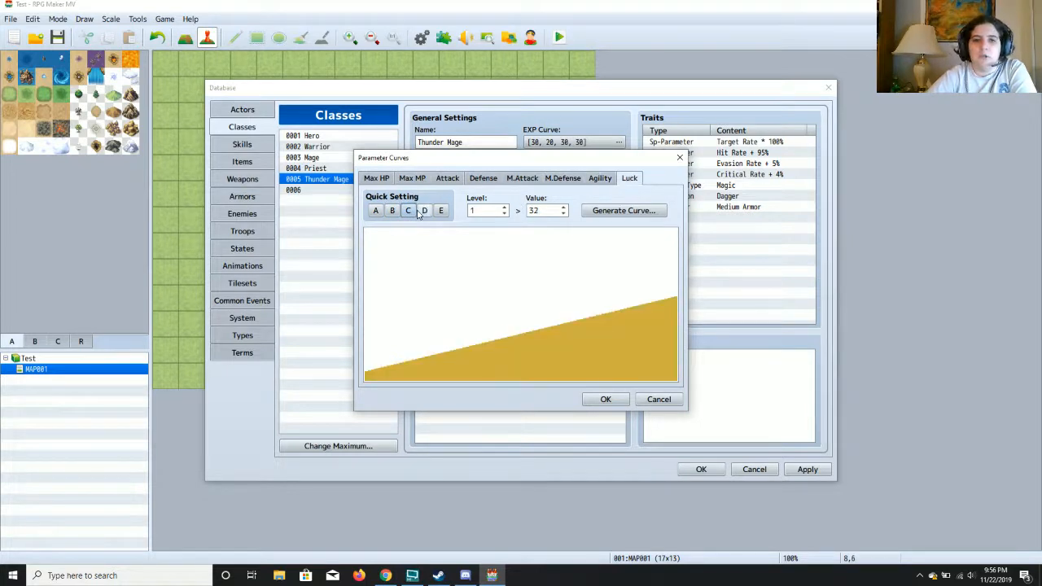
left_click(409, 212)
left_click(606, 399)
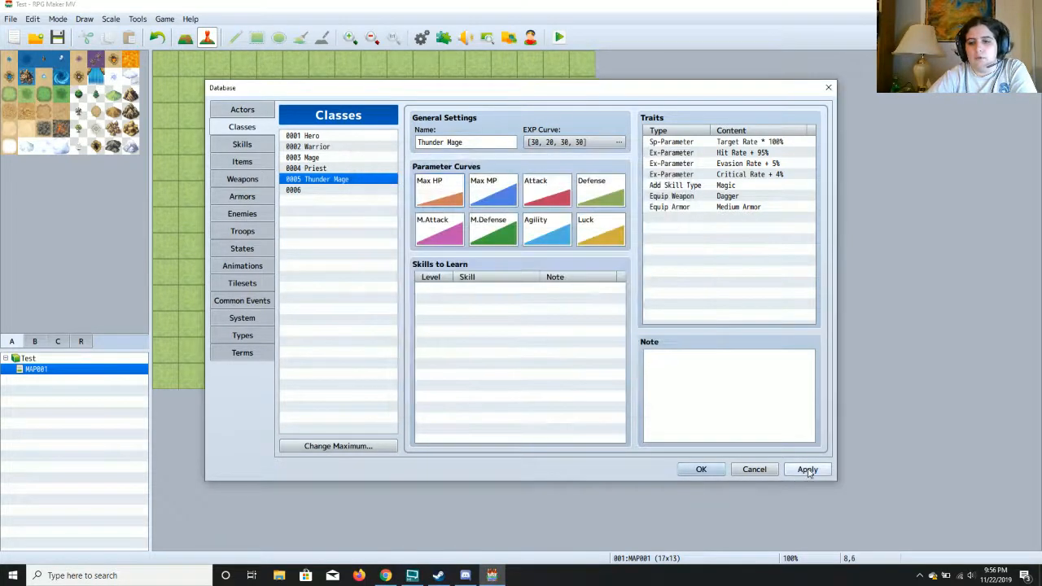
left_click(806, 470)
Delete the Equip Weapon Dagger trait from the Thunder Mage class.
left_click(754, 188)
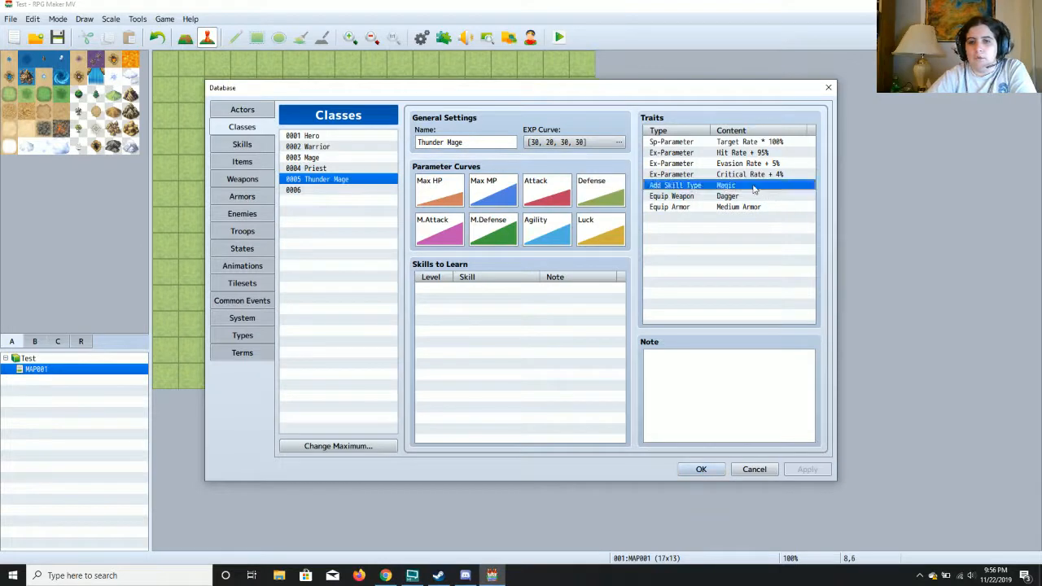
left_click(746, 197)
key("Delete")
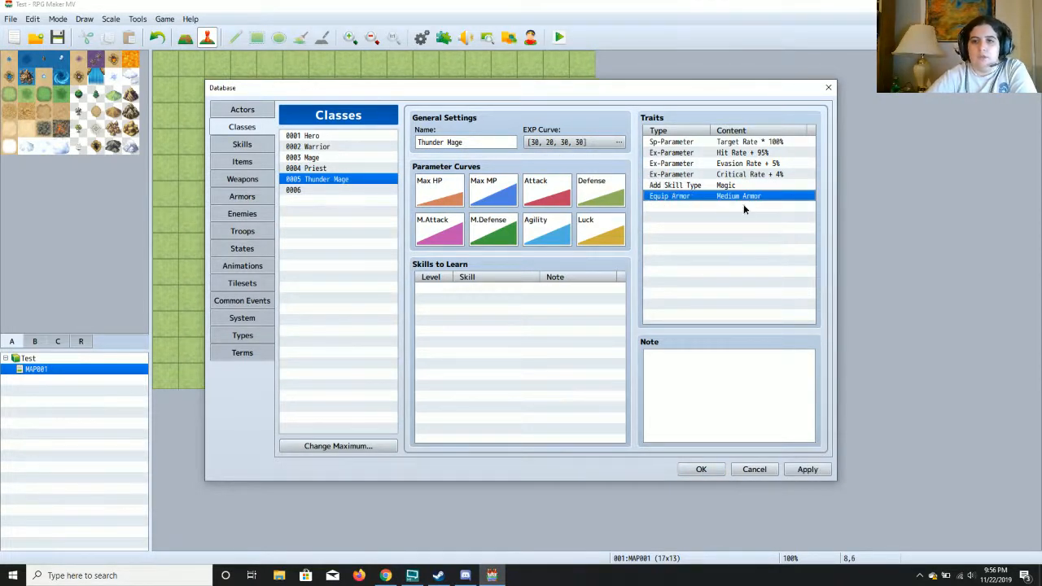
double_click(744, 207)
left_click(688, 147)
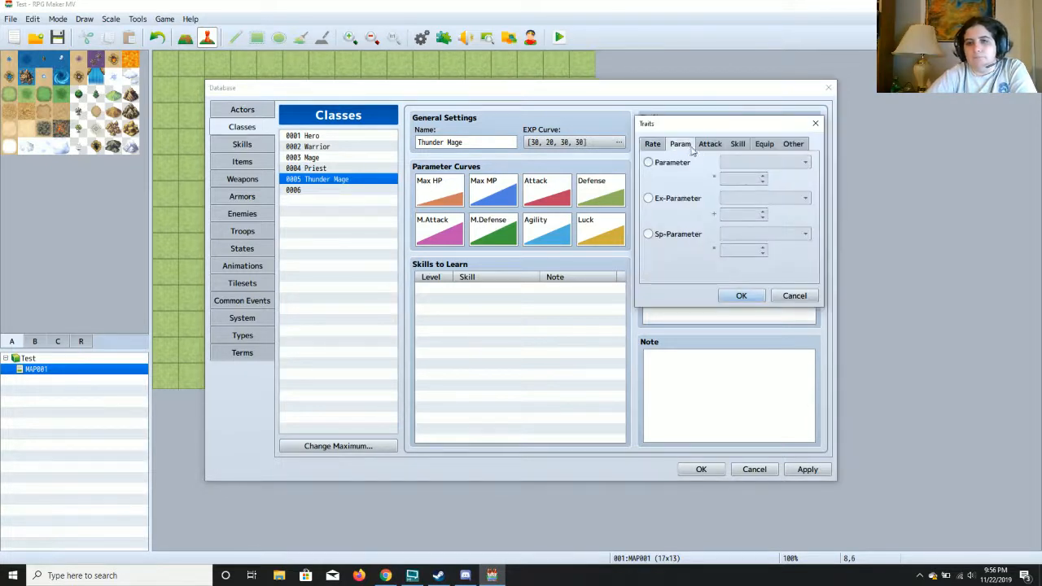
left_click(711, 148)
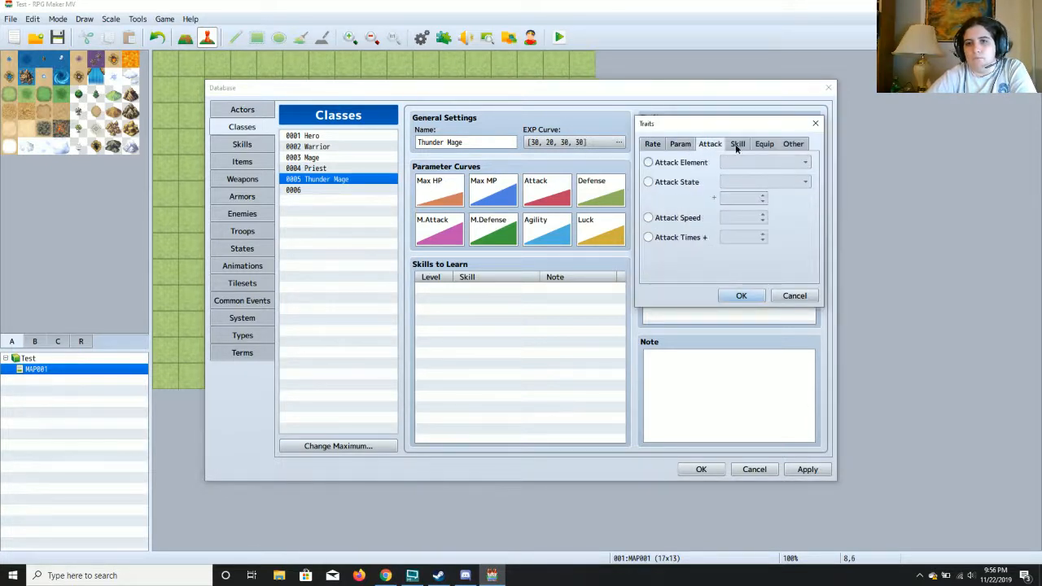
left_click(738, 148)
left_click(761, 147)
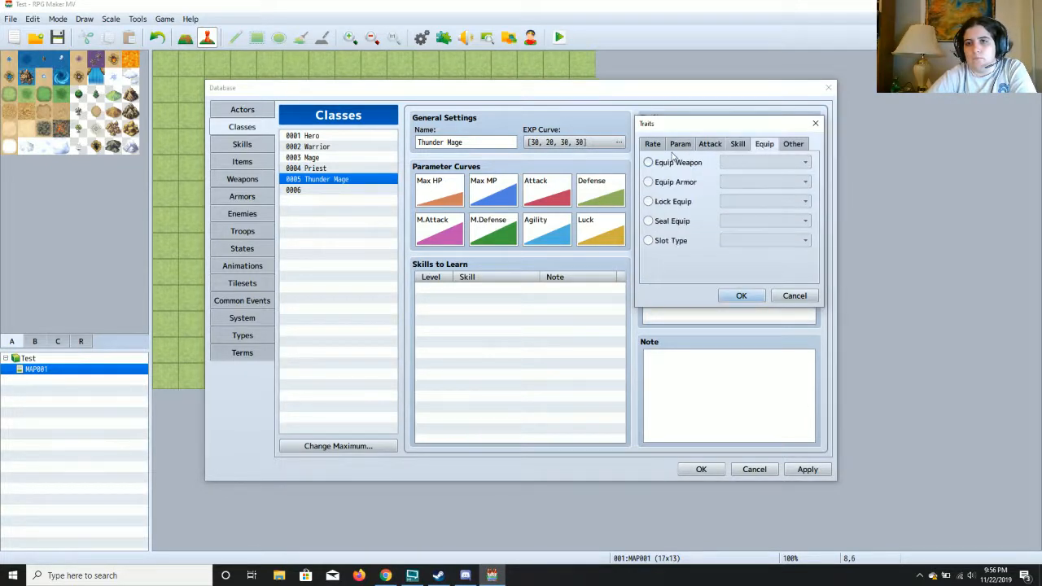
left_click(815, 127)
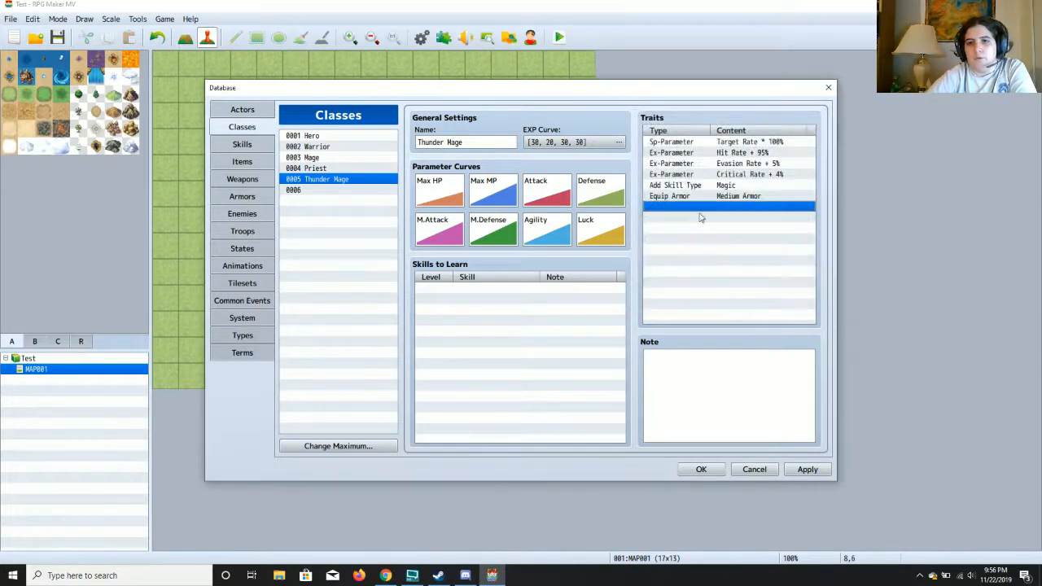
Add an Equip Weapon trait set to Staff to the Thunder Mage class and apply the change.
double_click(703, 211)
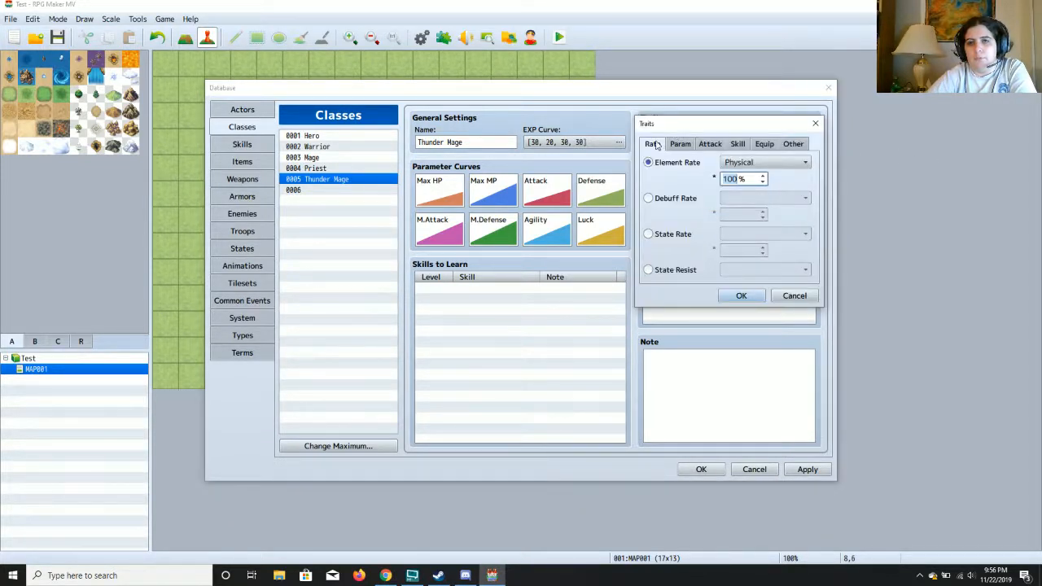
left_click(682, 145)
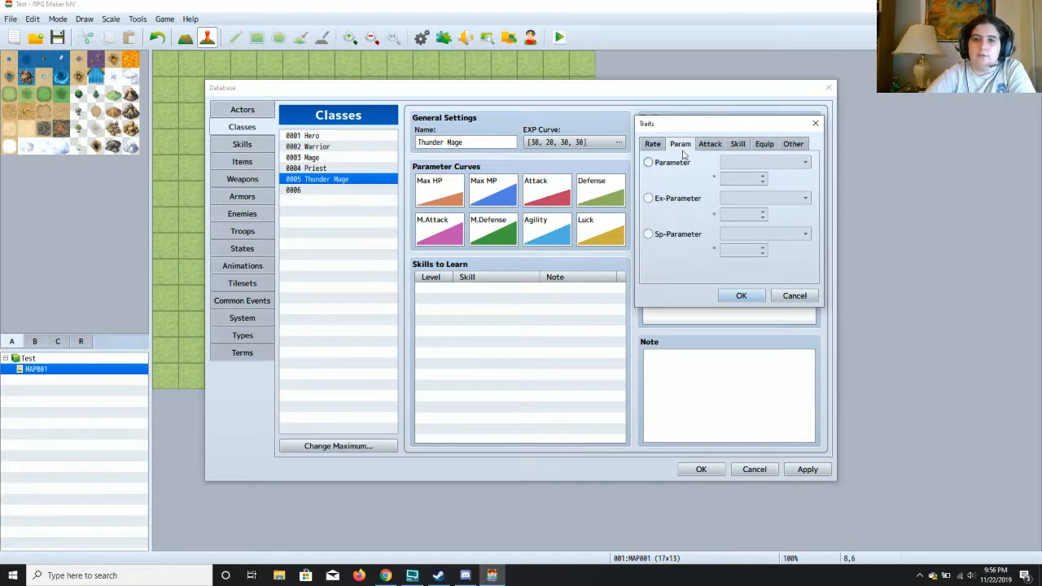
left_click(715, 144)
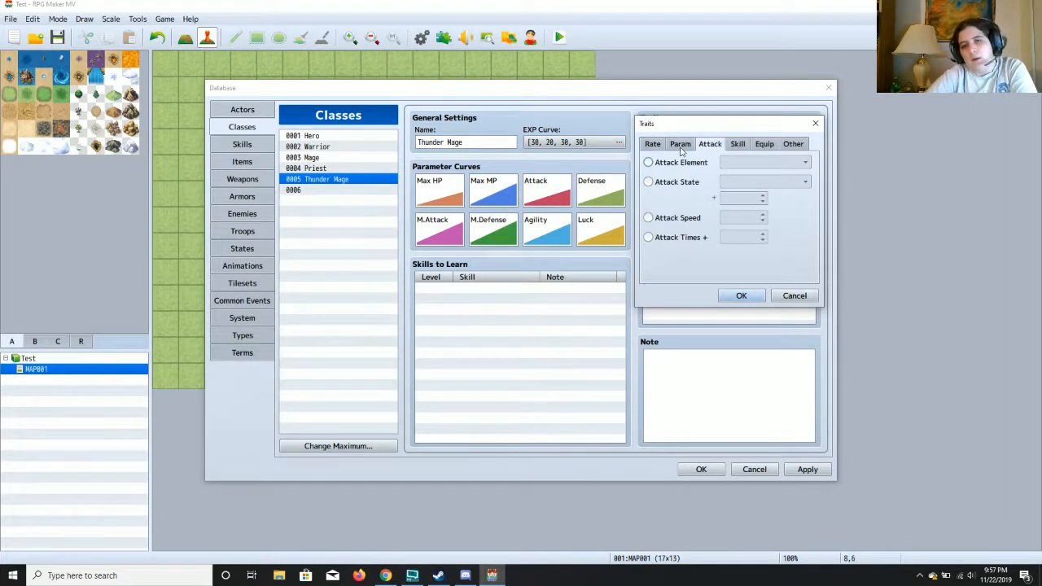
left_click(739, 144)
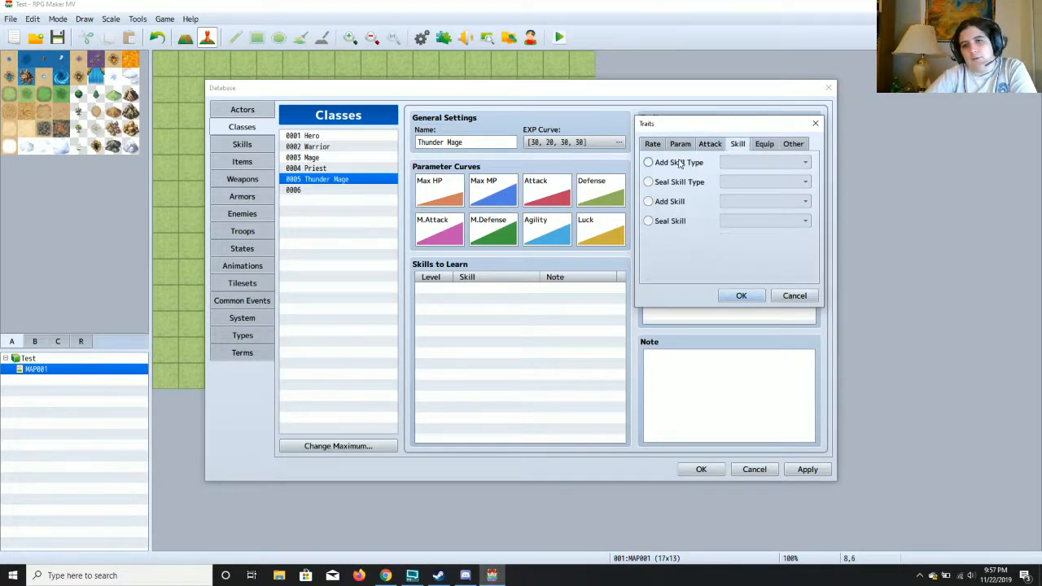
left_click(761, 149)
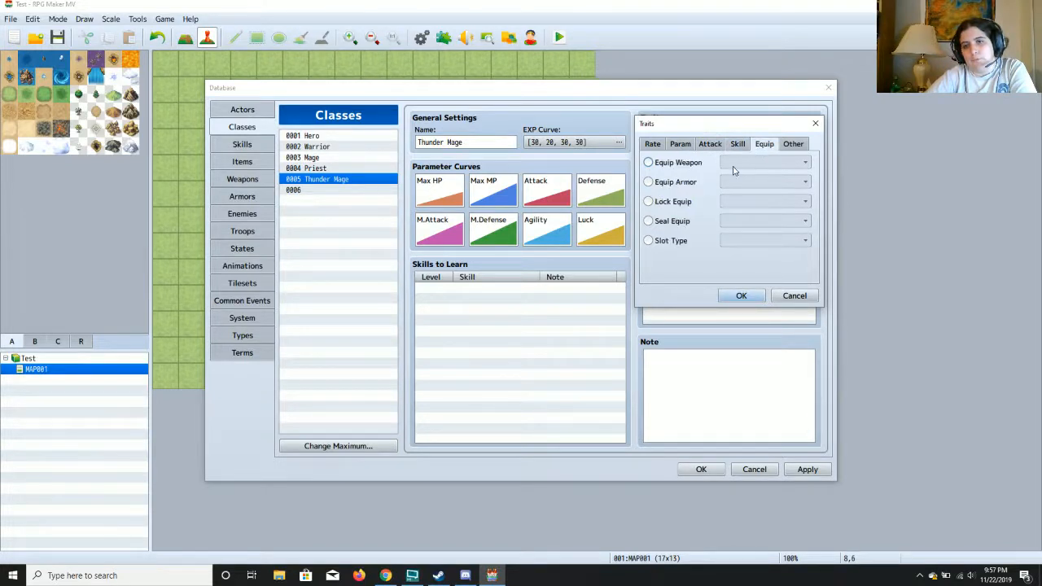
left_click(697, 165)
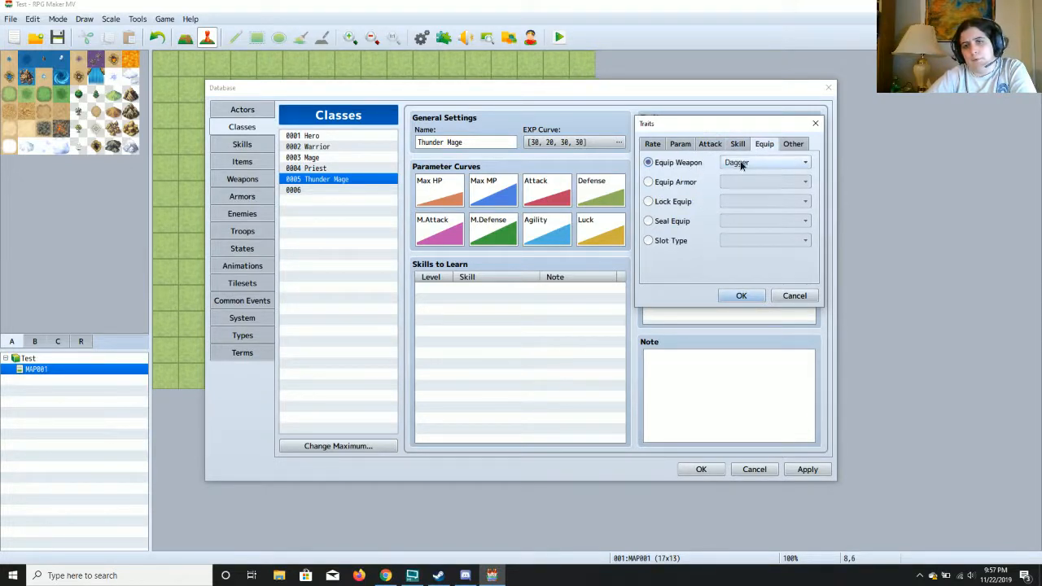
left_click(738, 164)
left_click(747, 238)
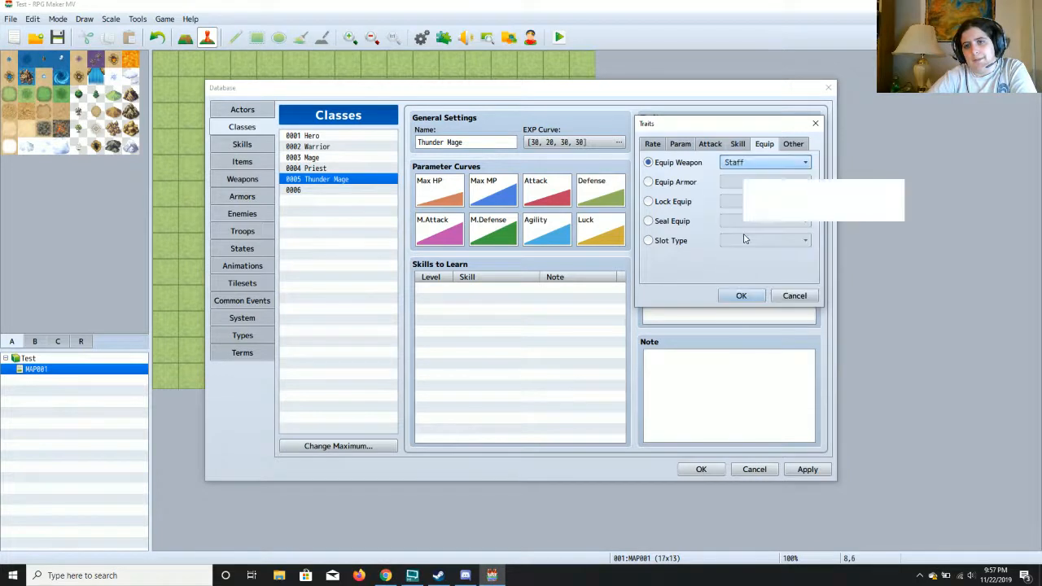
left_click(741, 296)
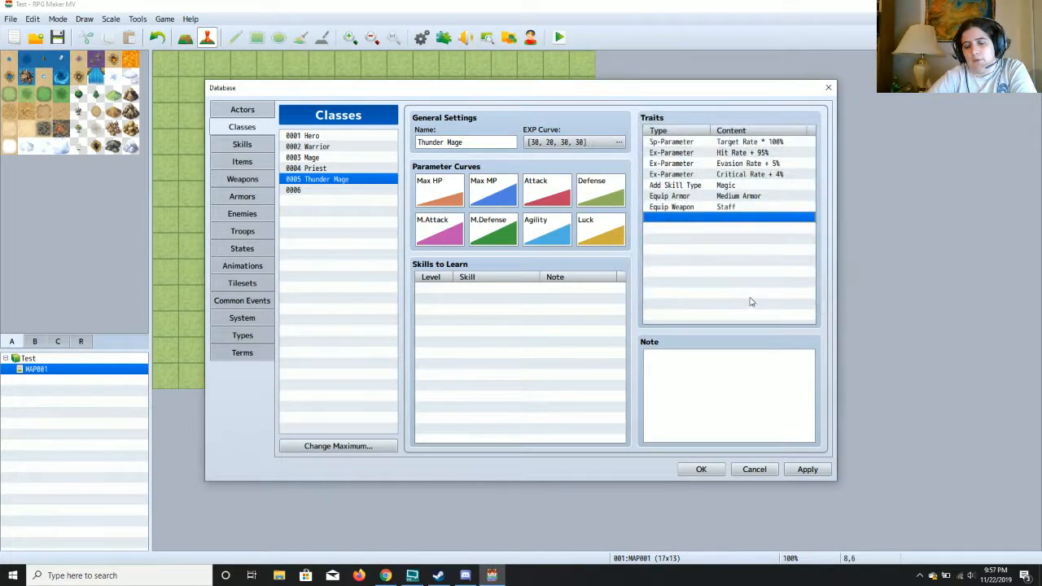
left_click(810, 471)
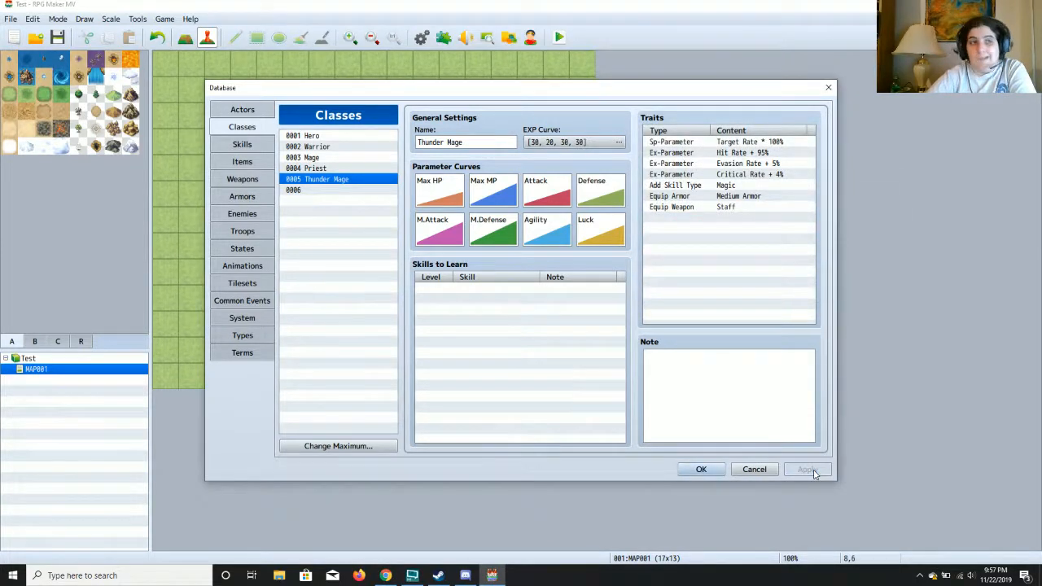
Name the empty actor 0005 "Boom Boom" and assign it the class 0005 Thunder Mage.
left_click(249, 109)
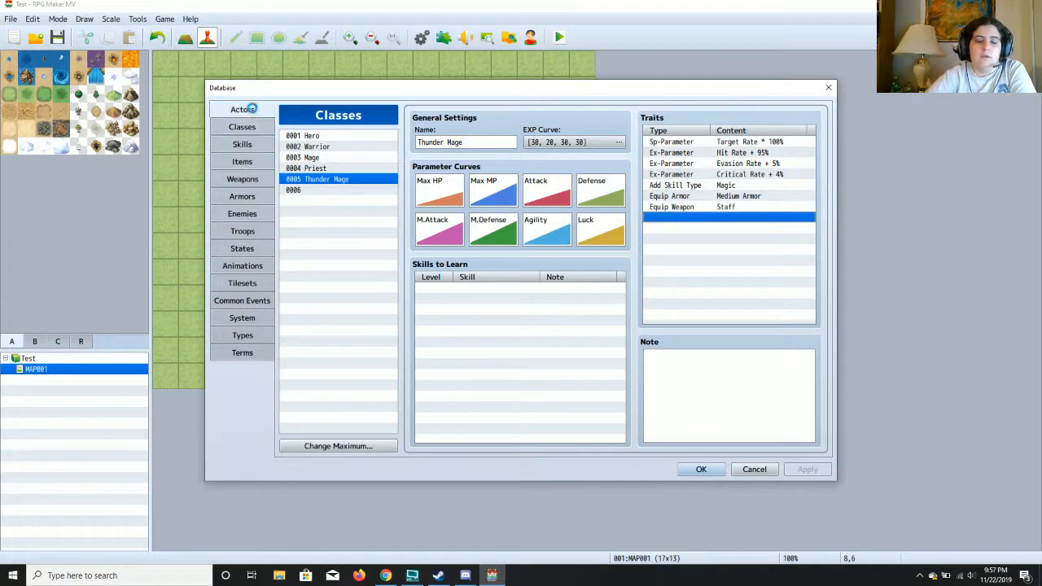
left_click(350, 179)
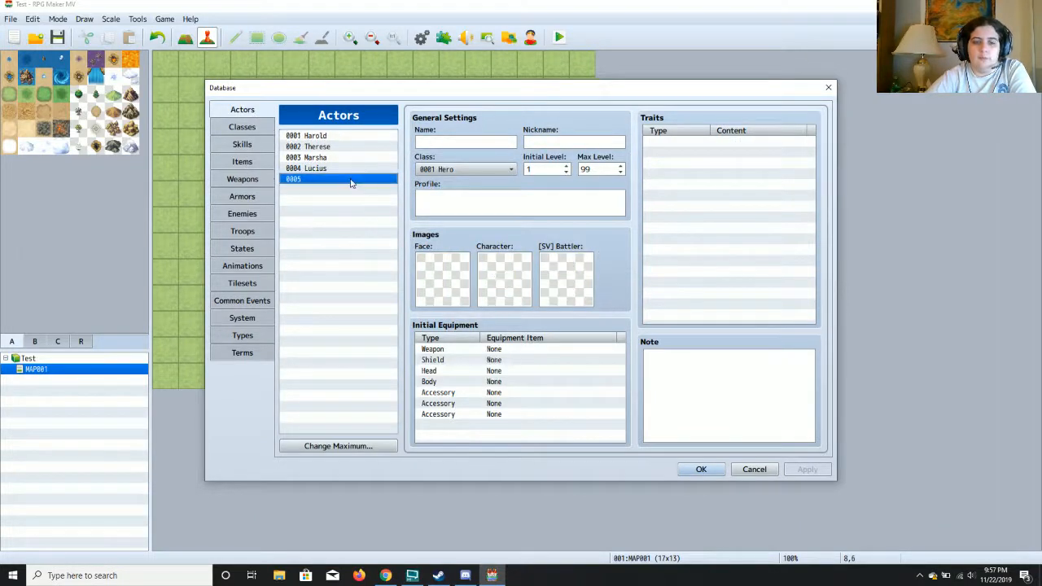
left_click(458, 142)
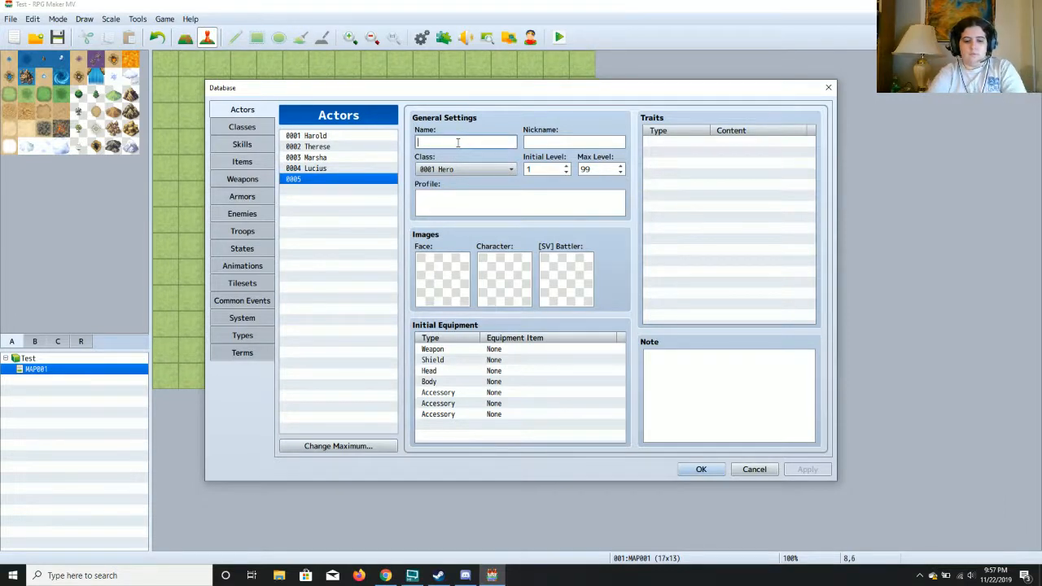
type("Boom Boom")
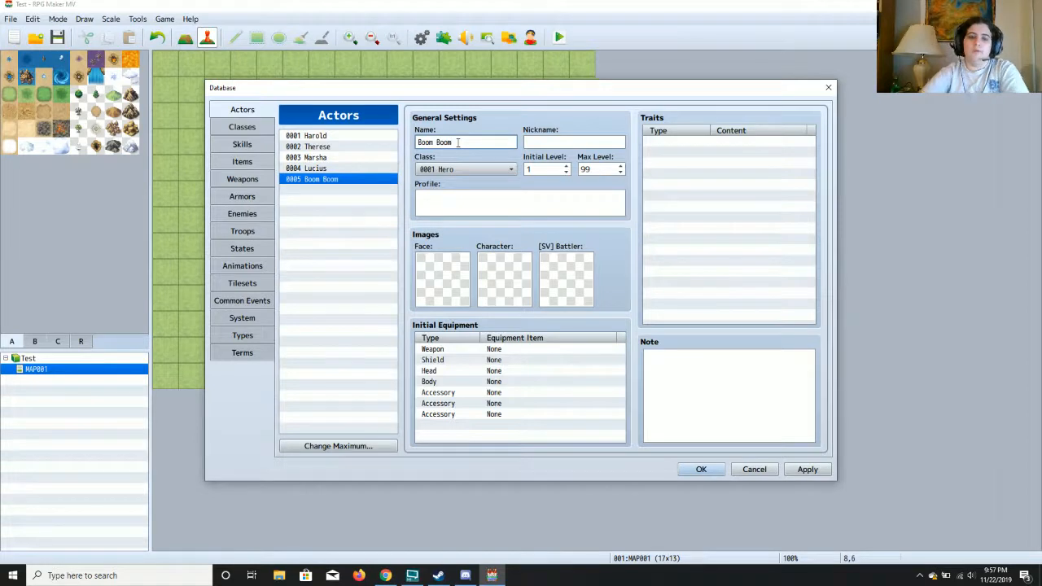
left_click(468, 170)
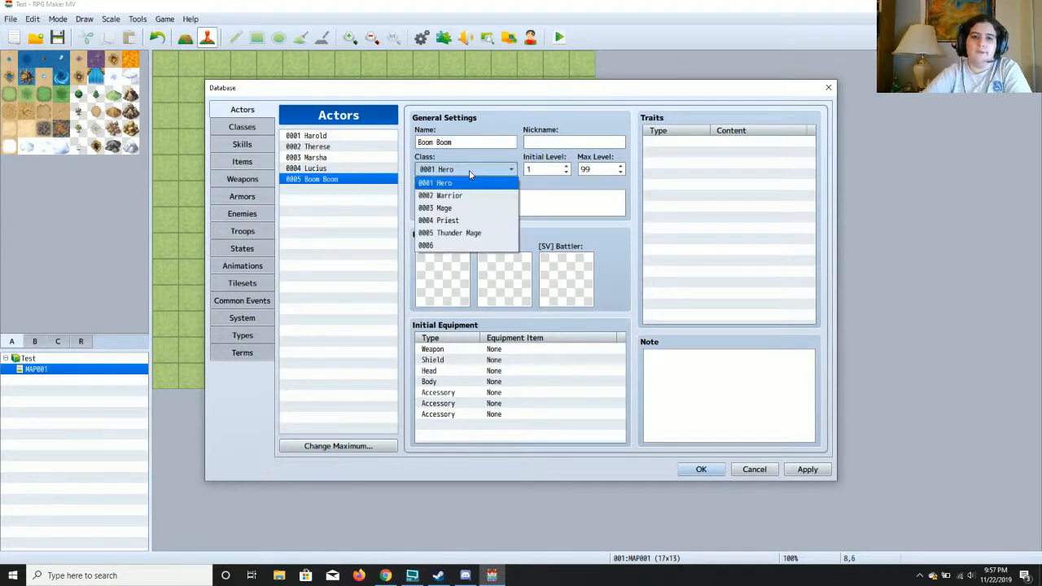
left_click(471, 234)
Set Boom Boom's face image to the silver-haired character with the red hat from the Actor2 set.
double_click(458, 271)
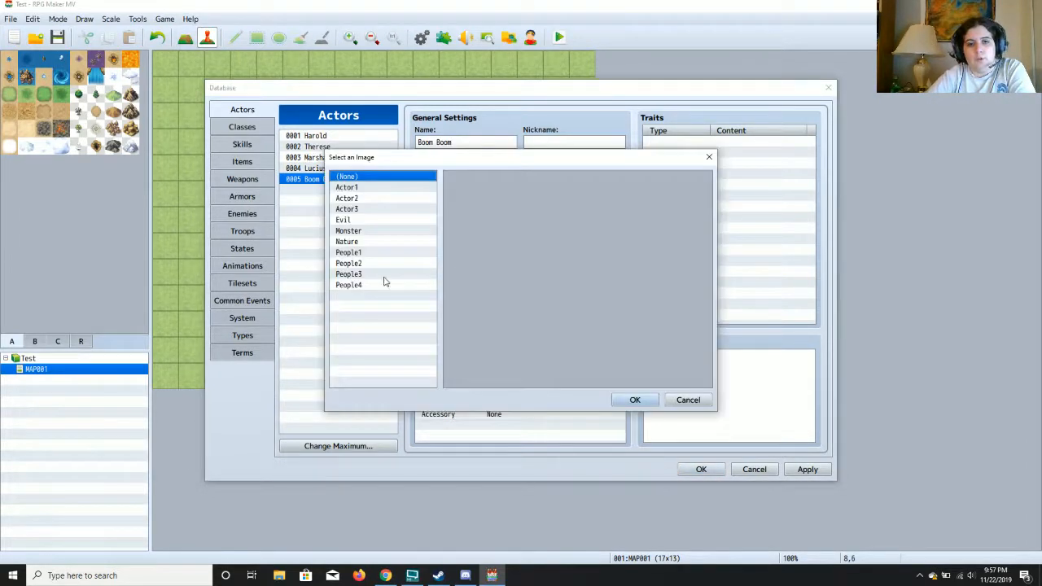
left_click(363, 189)
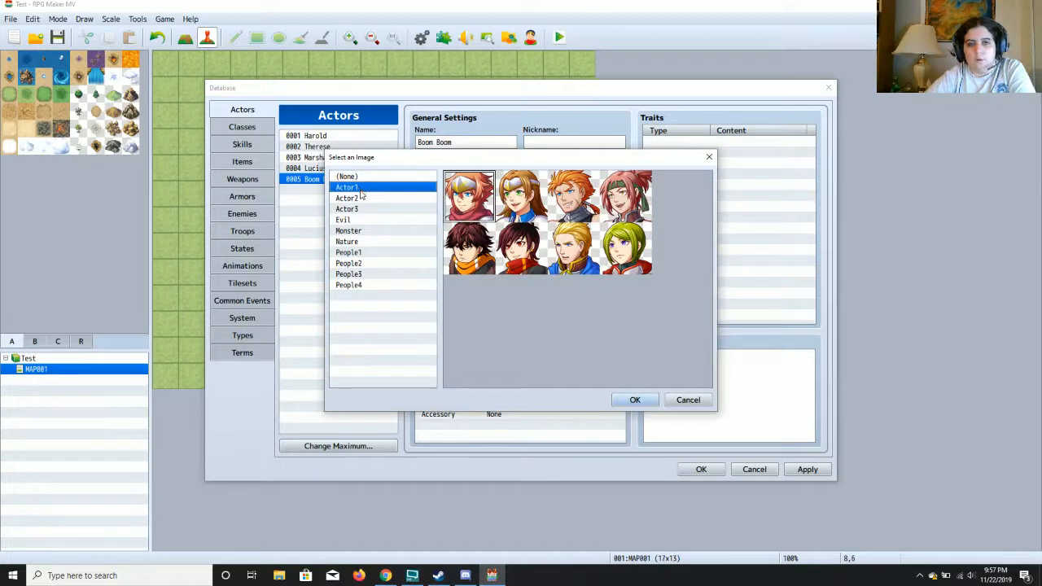
left_click(363, 198)
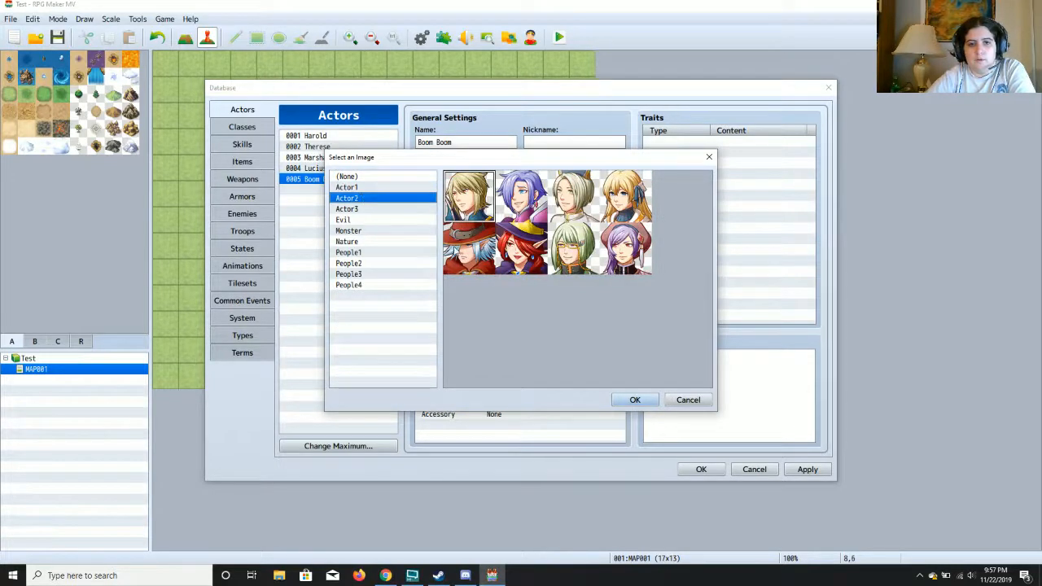
left_click(363, 210)
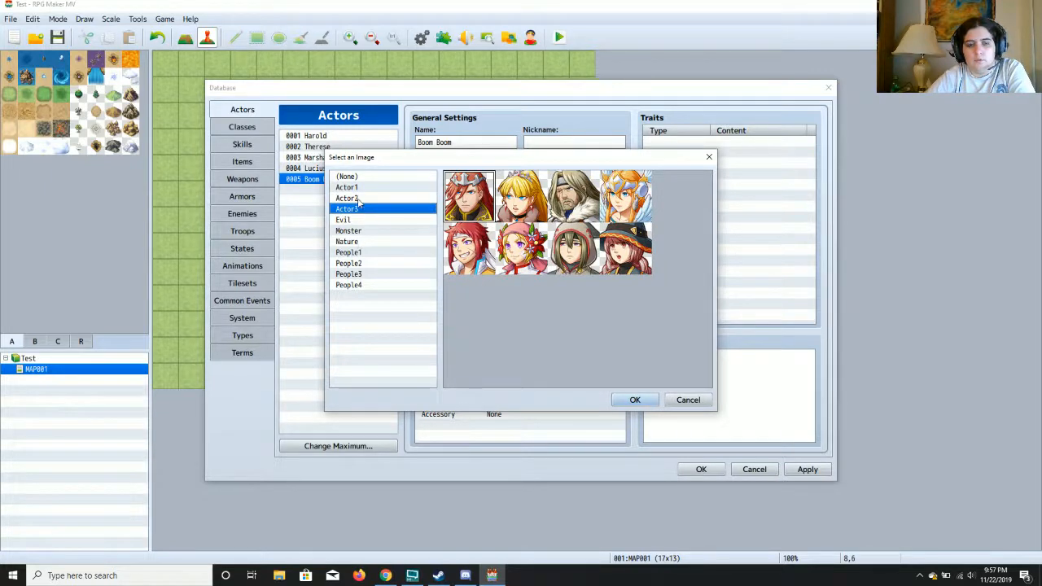
left_click(361, 200)
left_click(488, 254)
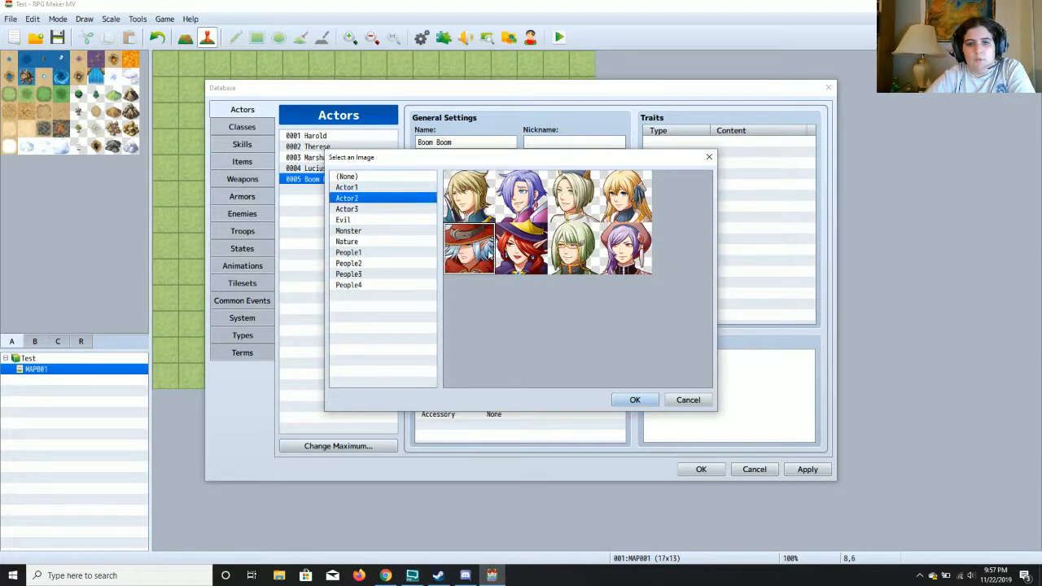
left_click(635, 400)
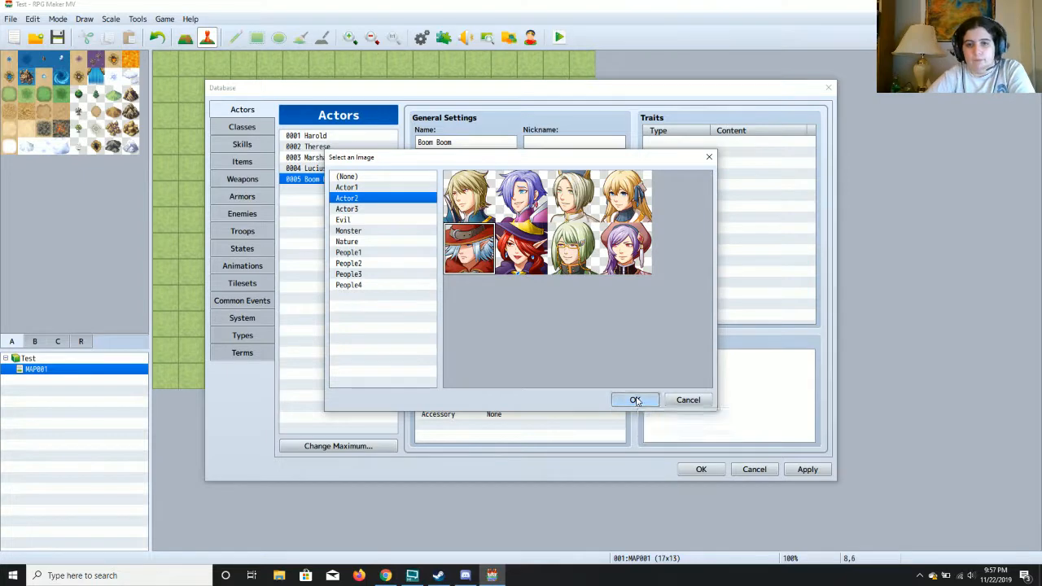
Set Boom Boom's character image to the matching red-hatted sprite from the Actor2 set.
double_click(482, 279)
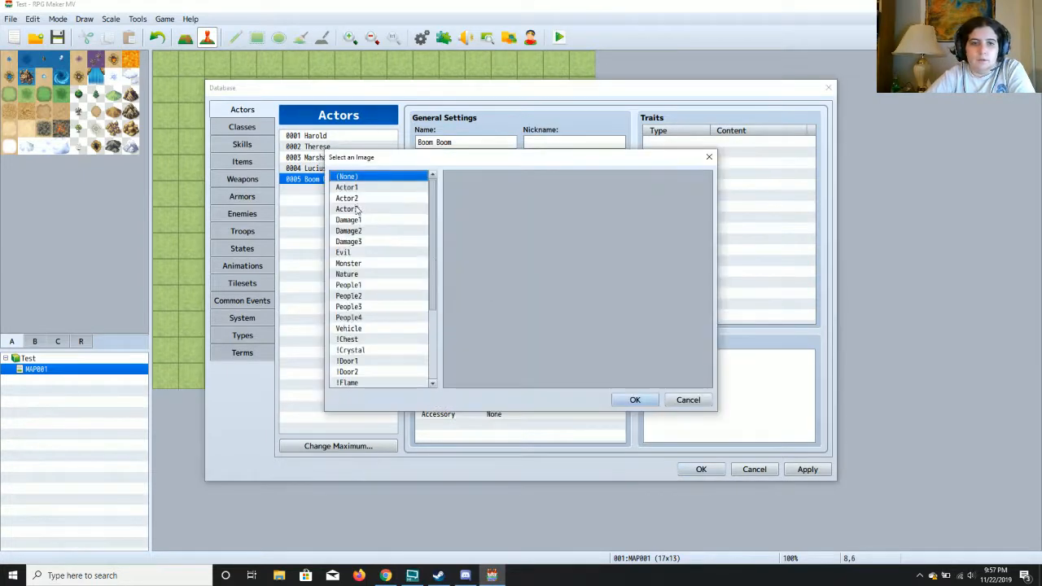
left_click(356, 209)
left_click(356, 199)
left_click(487, 314)
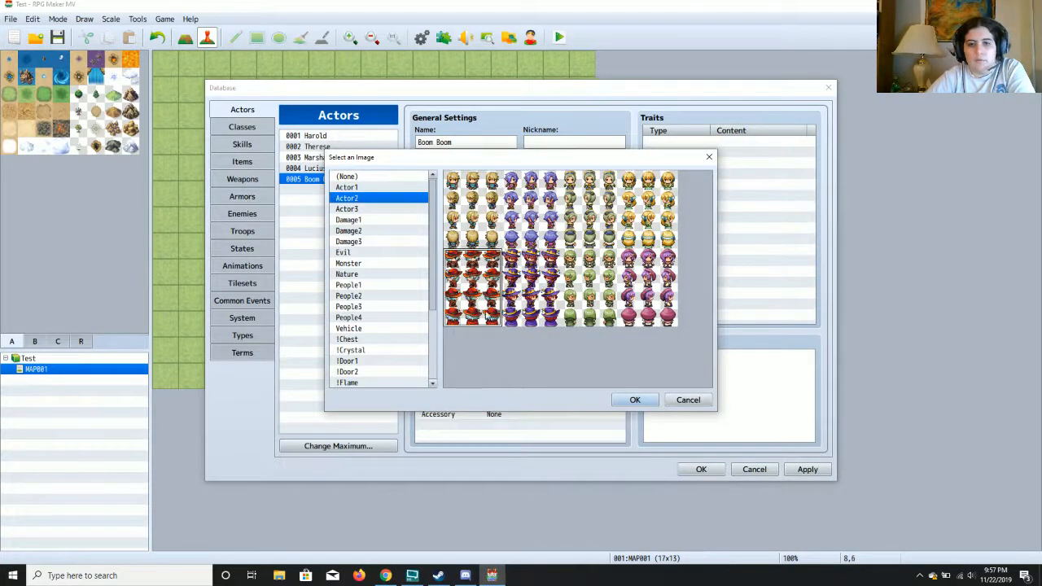
left_click(643, 400)
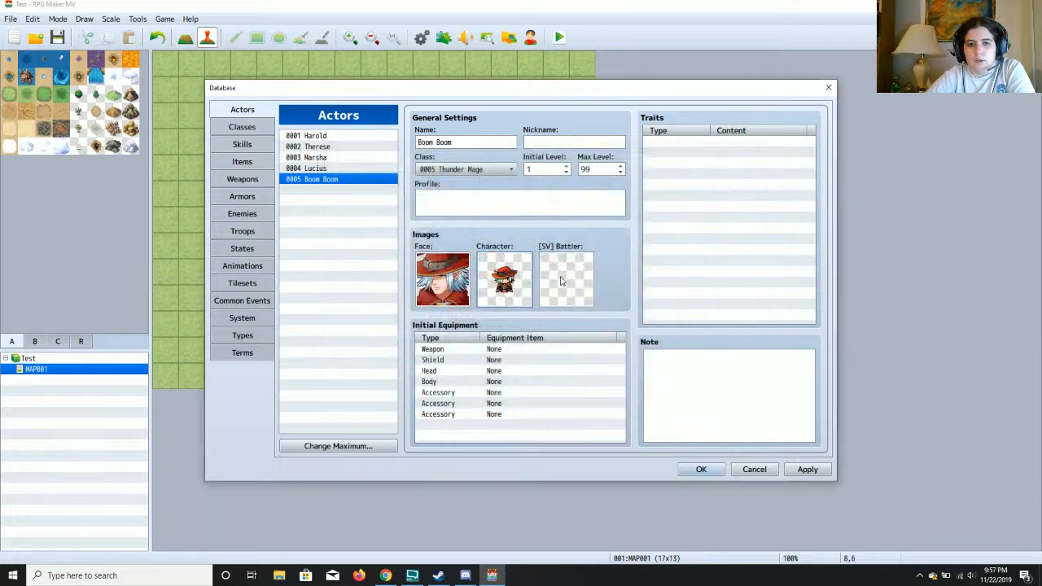
Set Boom Boom's side-view battler image to Actor2_5, the silver-haired sprite with the red hat.
double_click(560, 281)
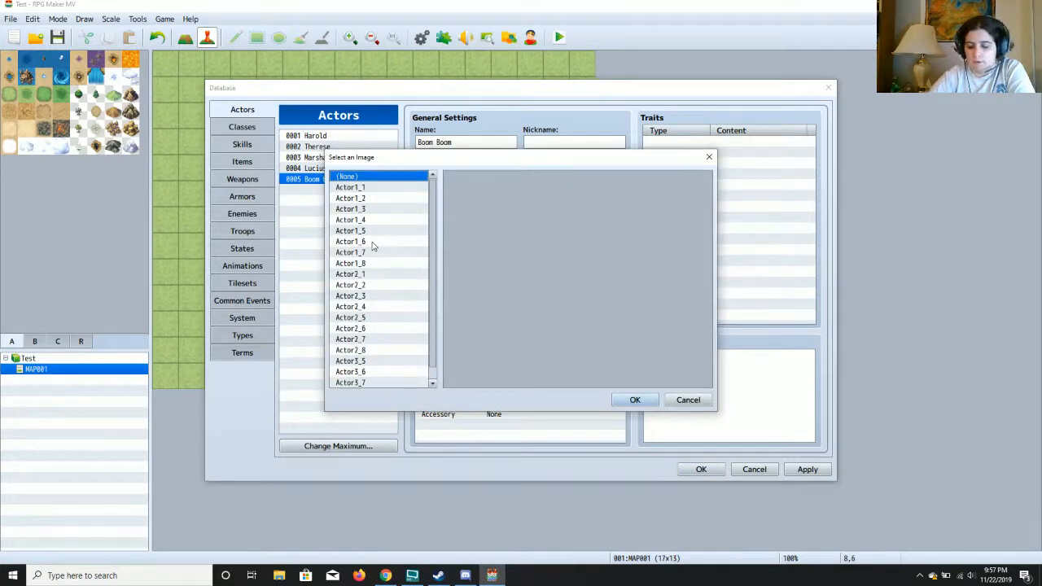
key("Down")
key("Down")
key("Down")
key("Down")
key("Down")
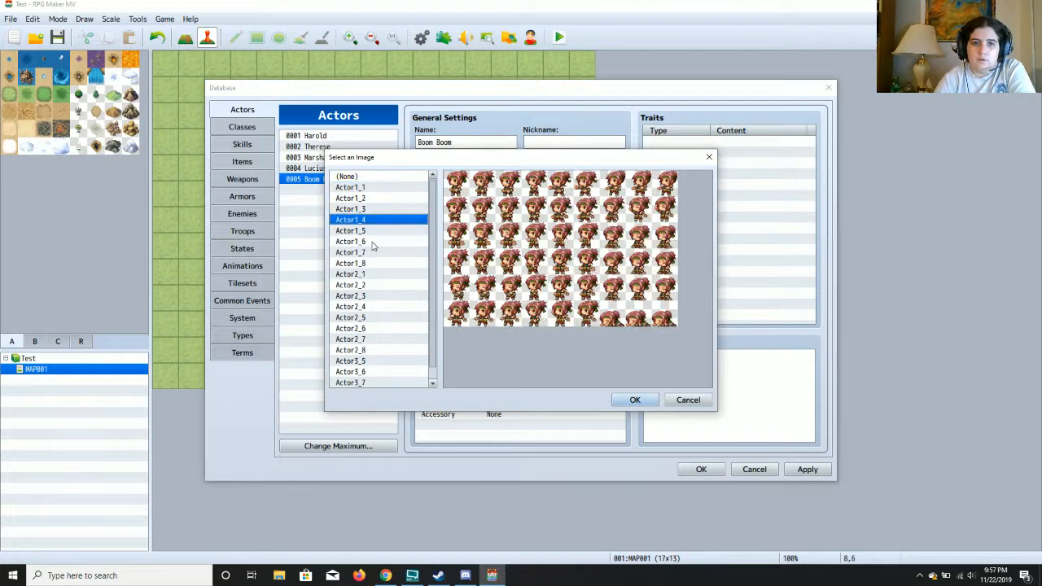
key("Down")
key("Down")
key("Down")
key("Down")
key("Down")
key("Down")
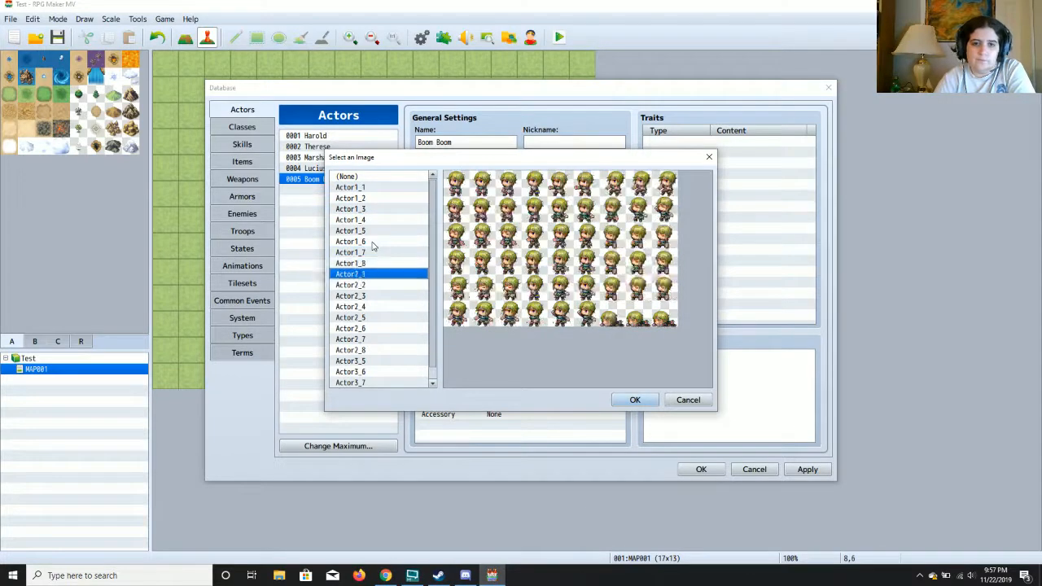
key("Down")
key("Down")
key("Down")
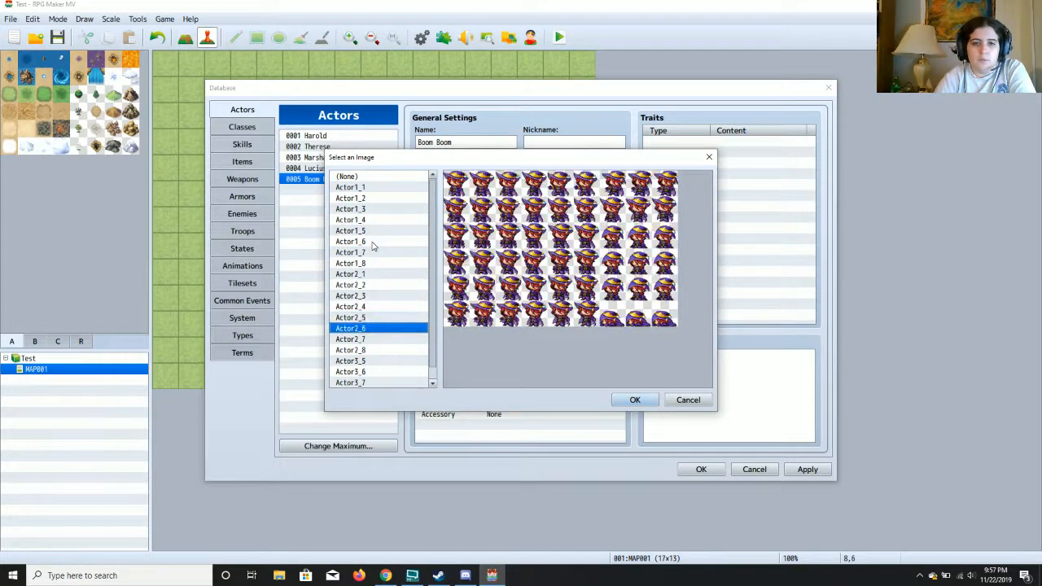
key("Up")
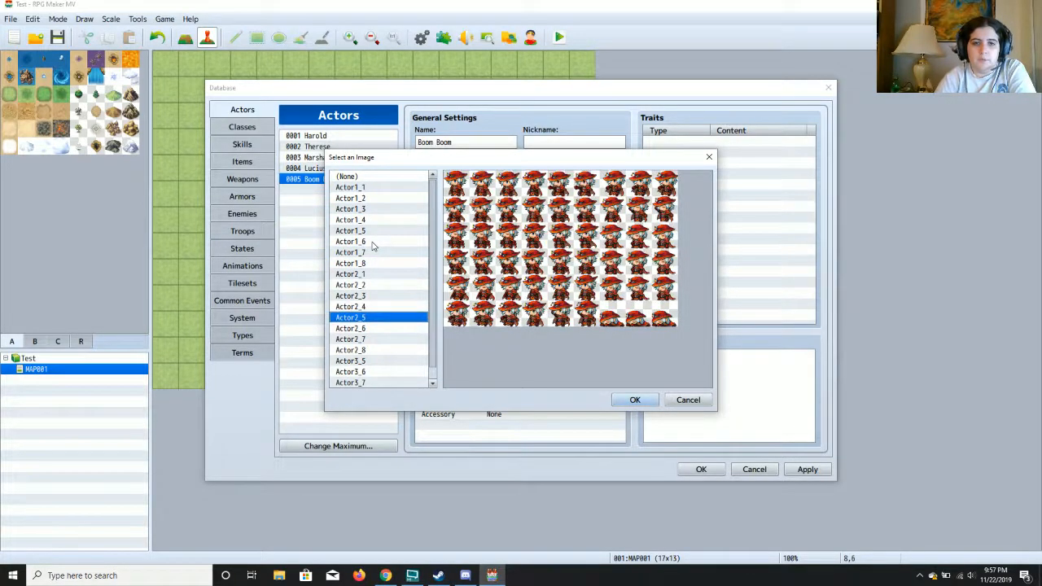
left_click(633, 399)
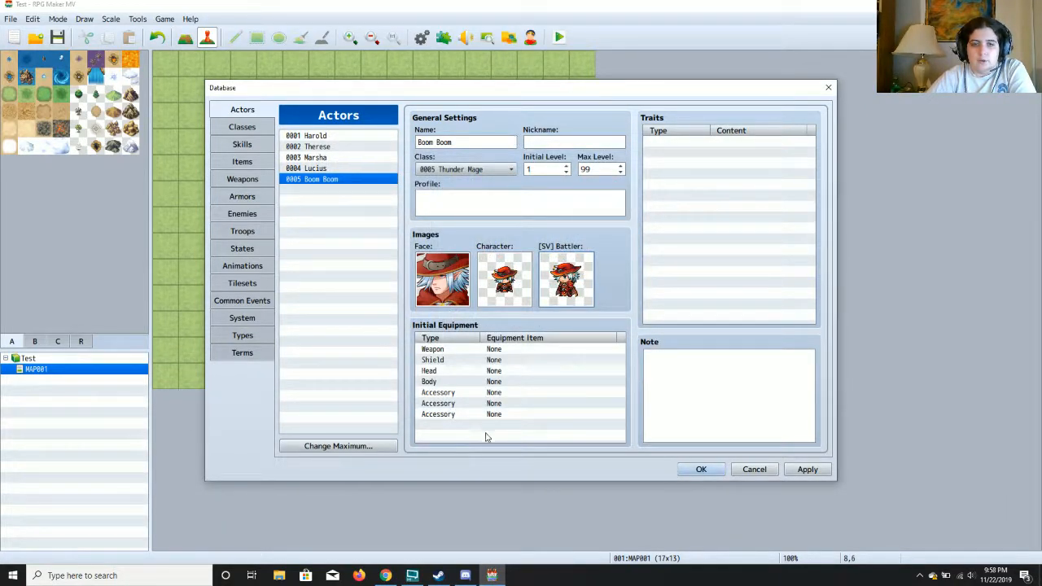
Give Boom Boom an Oak Staff as initial weapon and a Ring in the first accessory slot.
double_click(501, 348)
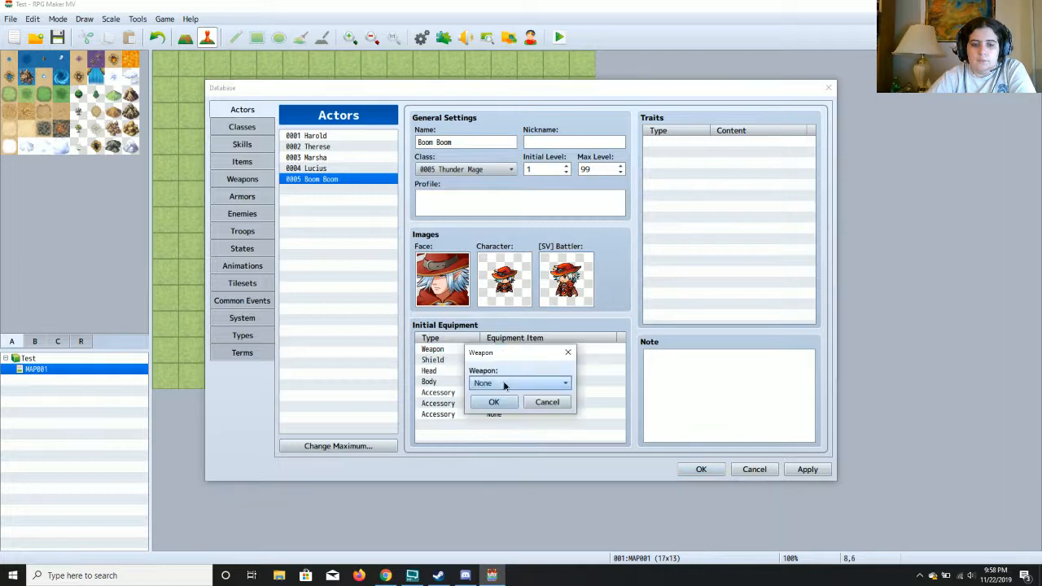
left_click(504, 383)
left_click(503, 422)
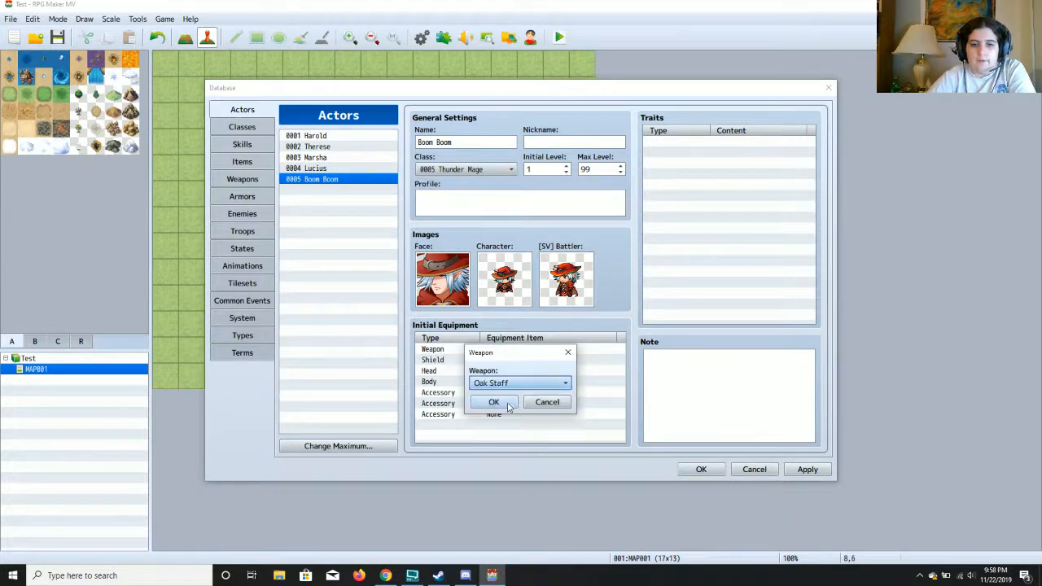
left_click(493, 401)
double_click(502, 396)
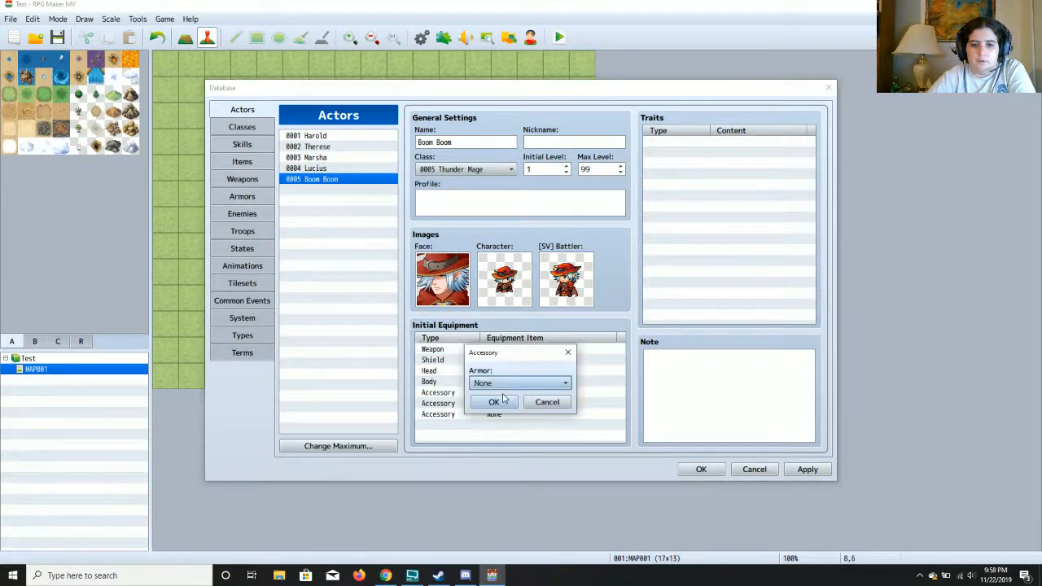
left_click(503, 382)
left_click(503, 409)
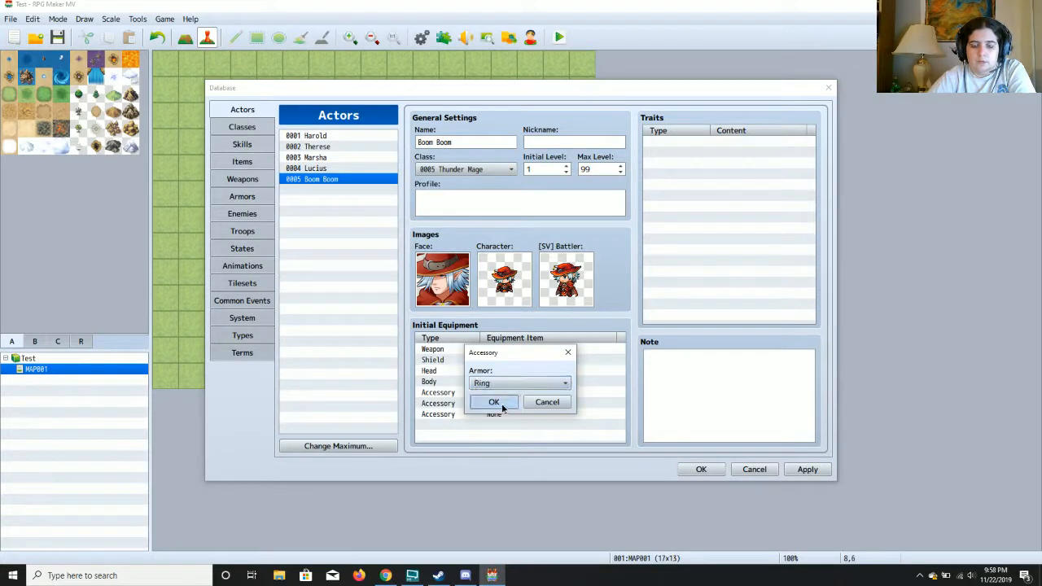
left_click(496, 402)
Set Boom Boom's initial head equipment to Hat and body equipment to Cloth.
double_click(512, 372)
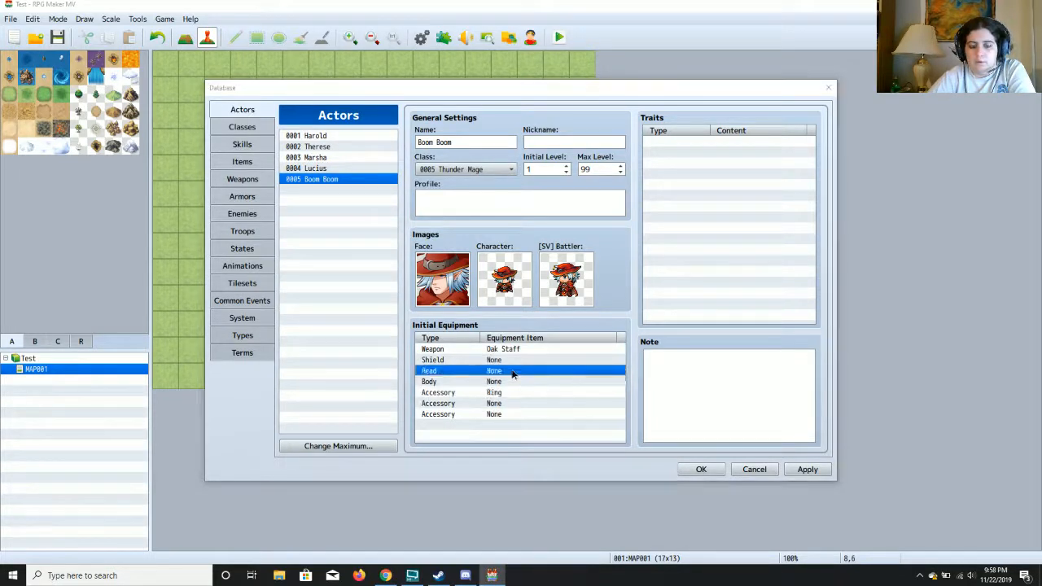
left_click(512, 382)
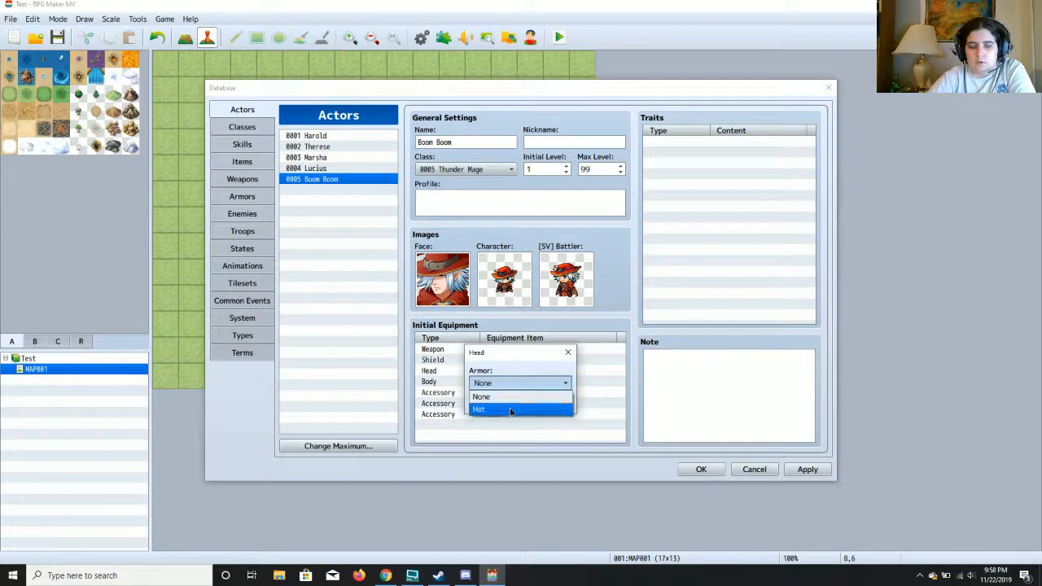
left_click(511, 409)
left_click(493, 402)
double_click(511, 382)
left_click(510, 386)
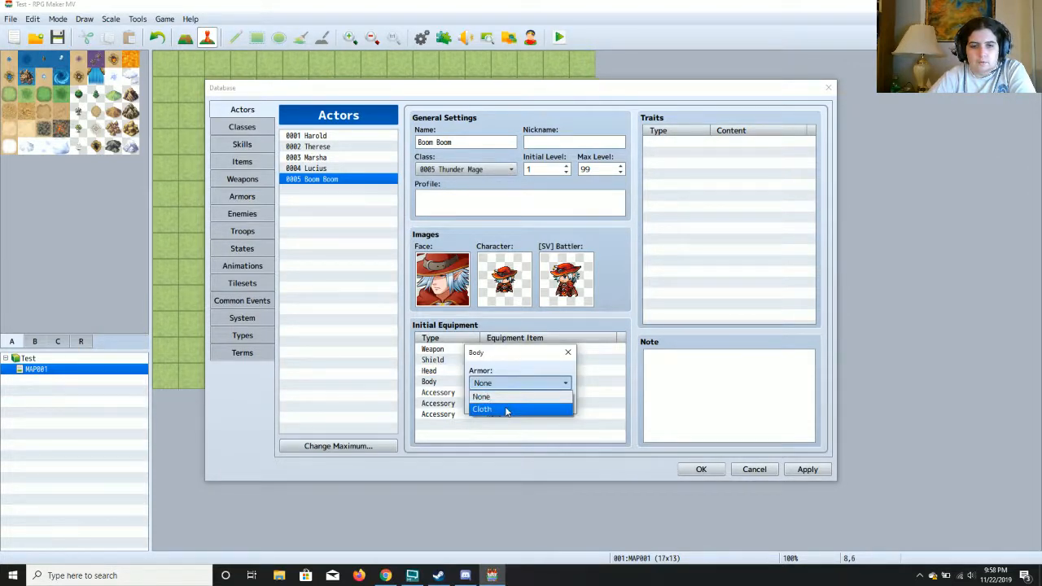
left_click(506, 410)
left_click(493, 403)
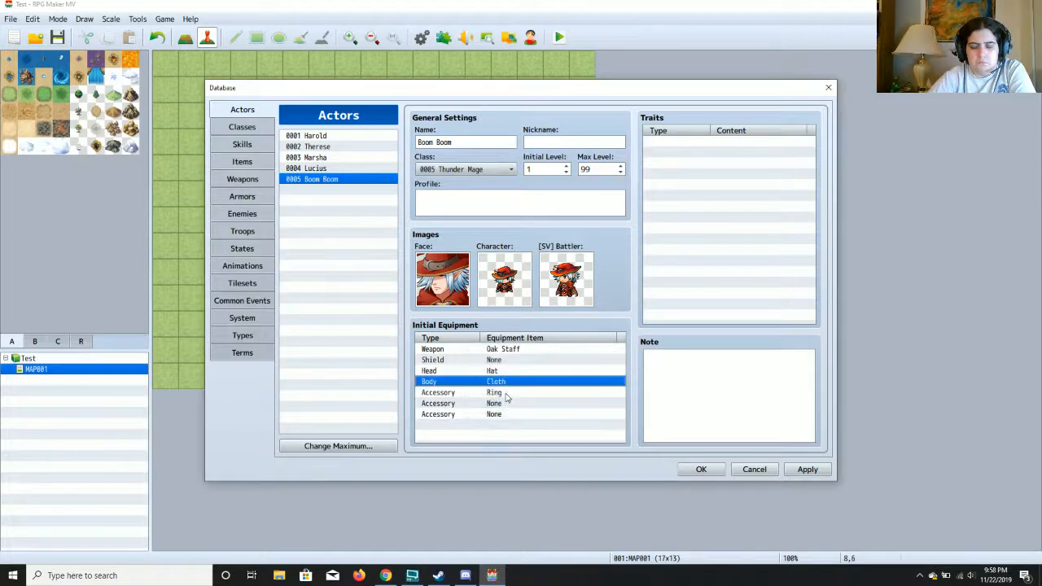
Leave Boom Boom's initial shield as None and apply the actor changes.
double_click(509, 361)
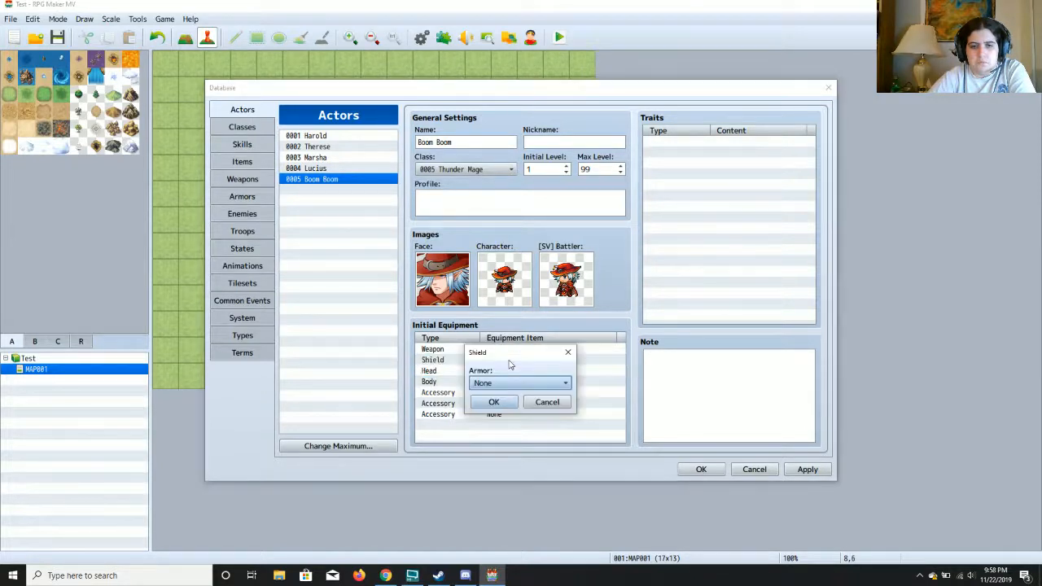
left_click(510, 385)
left_click(510, 396)
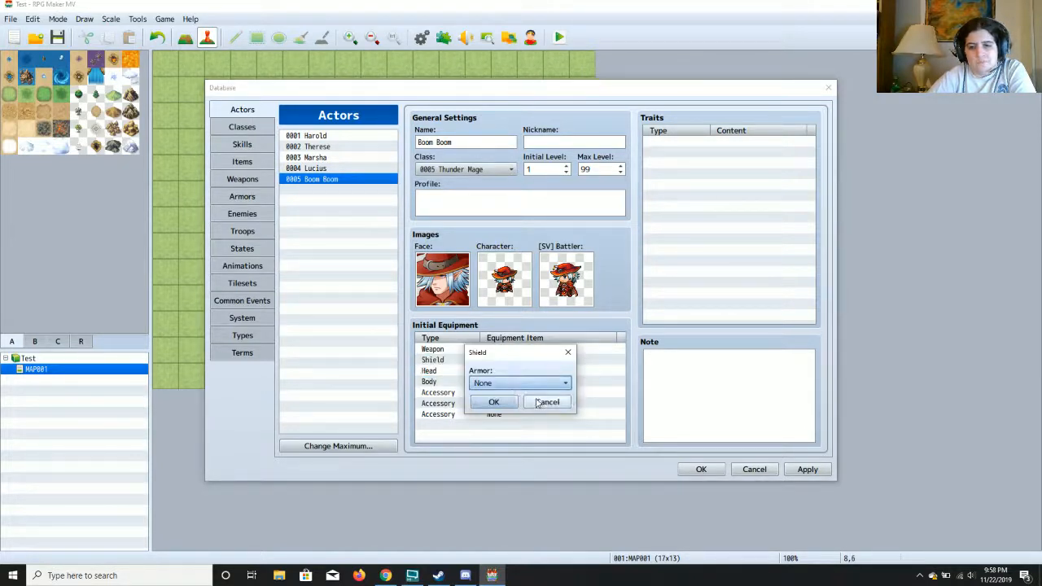
left_click(493, 403)
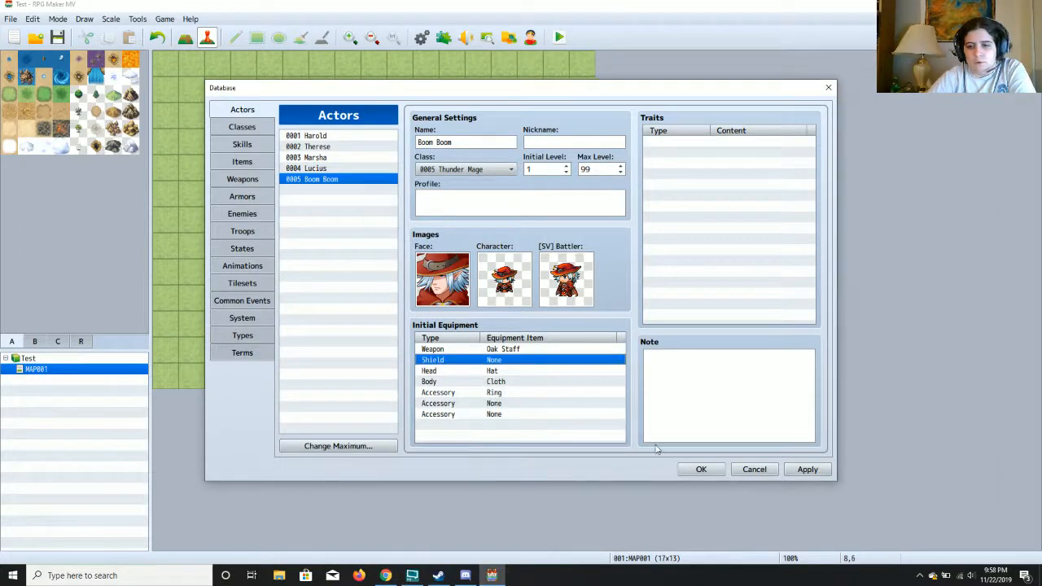
left_click(808, 468)
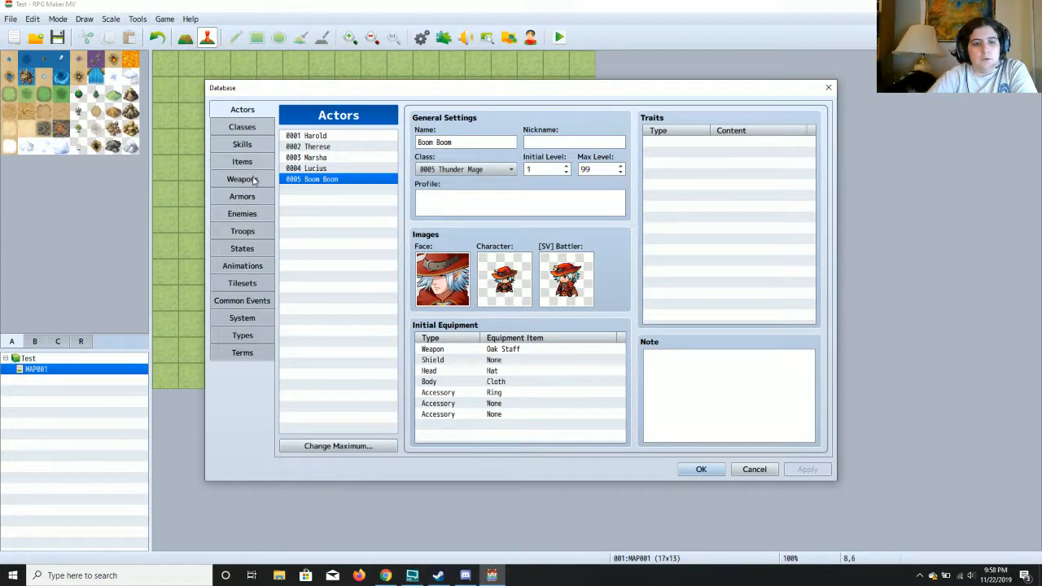
Start a battle test of the Hornet*2 troop with 0005 Boom Boom as the fourth party member.
left_click(243, 231)
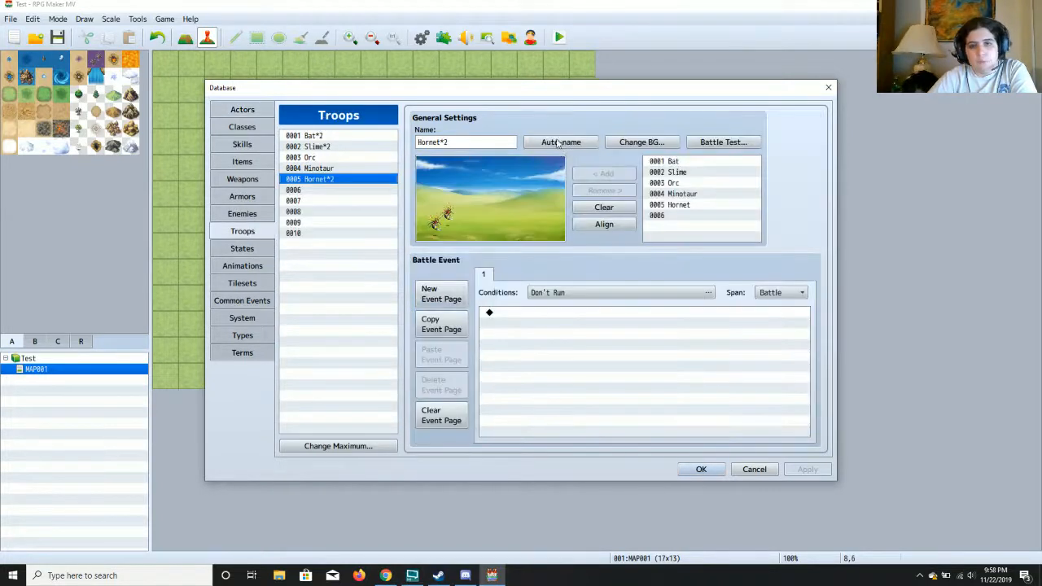
left_click(746, 145)
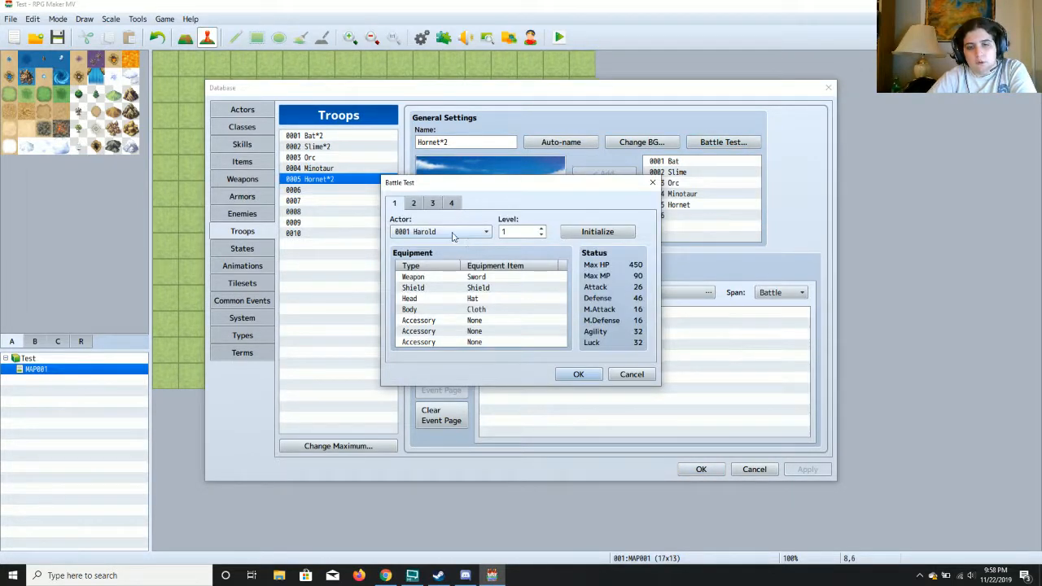
left_click(453, 203)
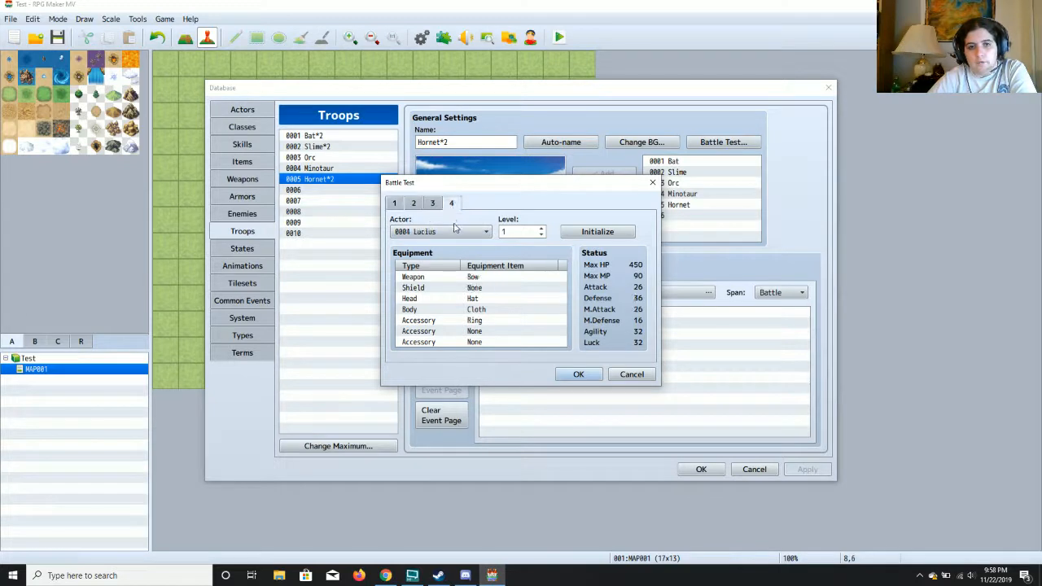
left_click(458, 231)
left_click(440, 308)
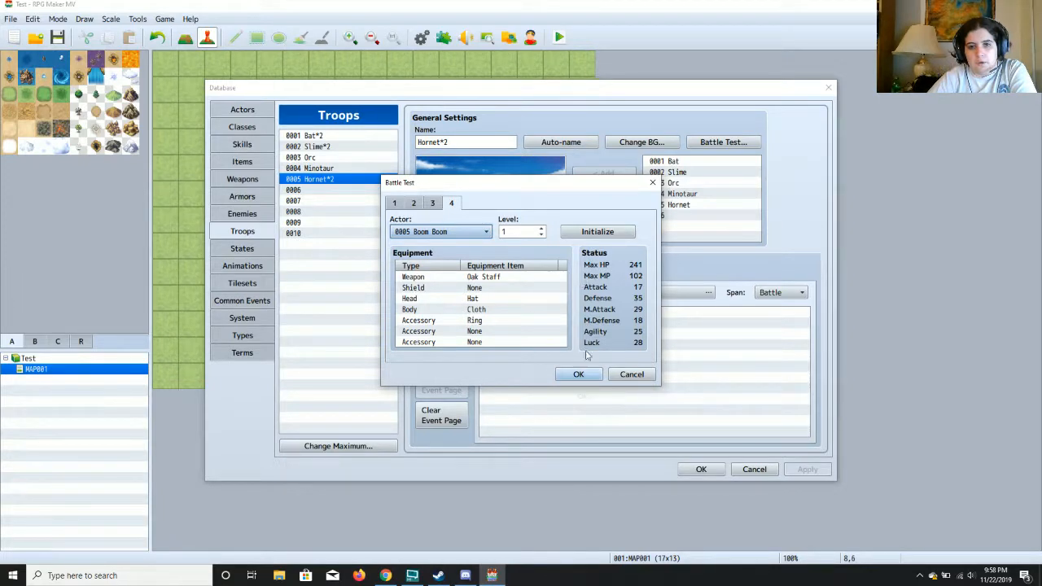
left_click(577, 376)
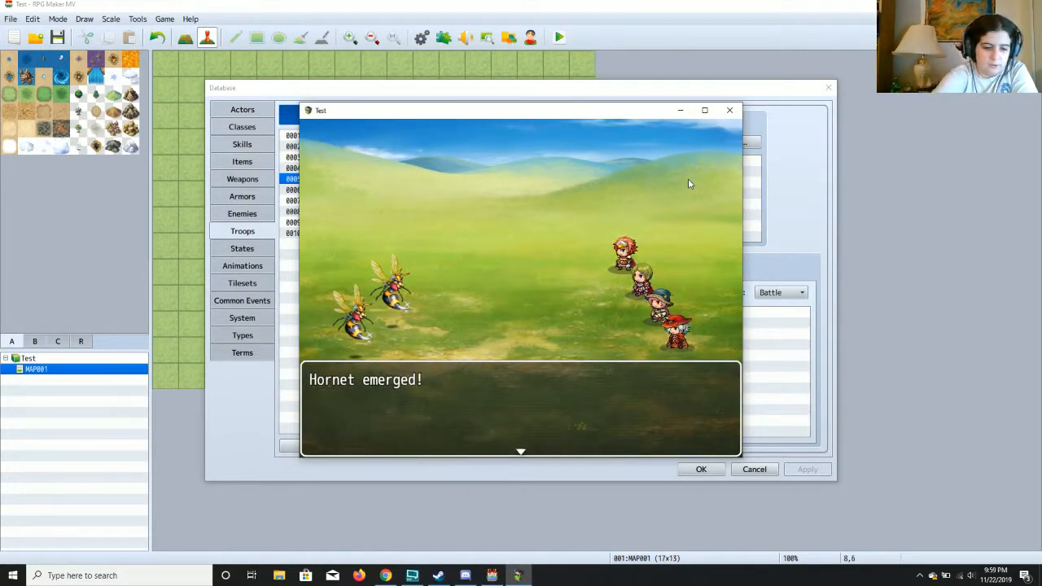
Lower the system volume, dismiss the battle's opening message and choose to fight the Hornets.
key("XF86AudioLowerVolume")
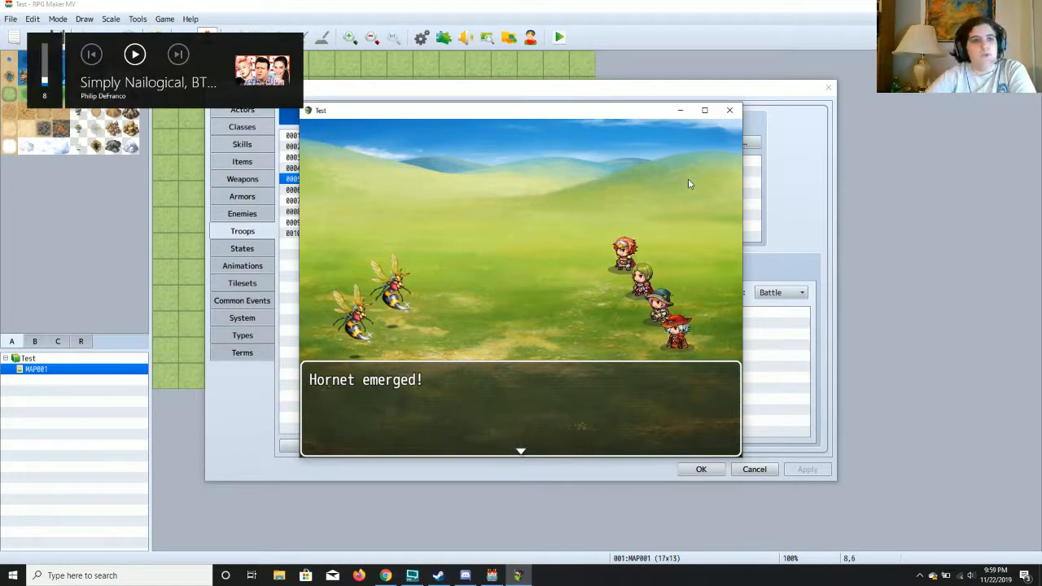
key("Return")
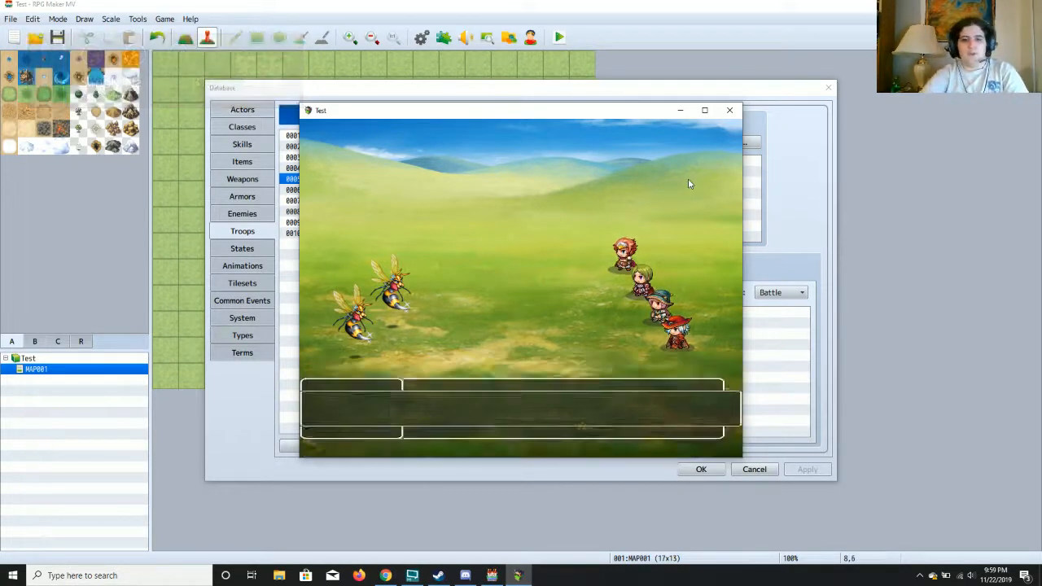
key("Return")
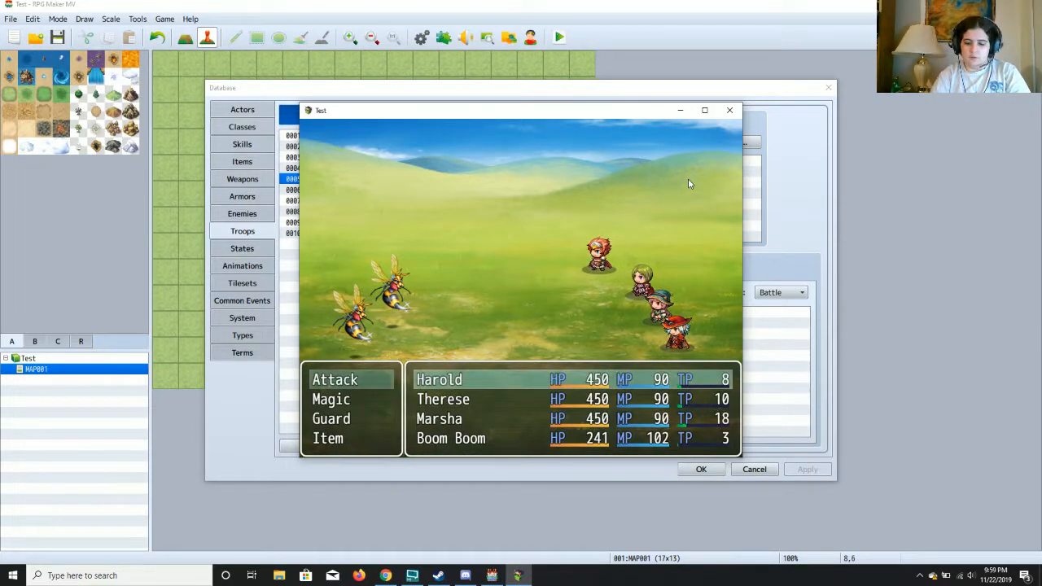
Have Harold, Therese and Marsha guard so that Boom Boom's turn comes up in the battle.
key("Down")
key("Down")
key("Down")
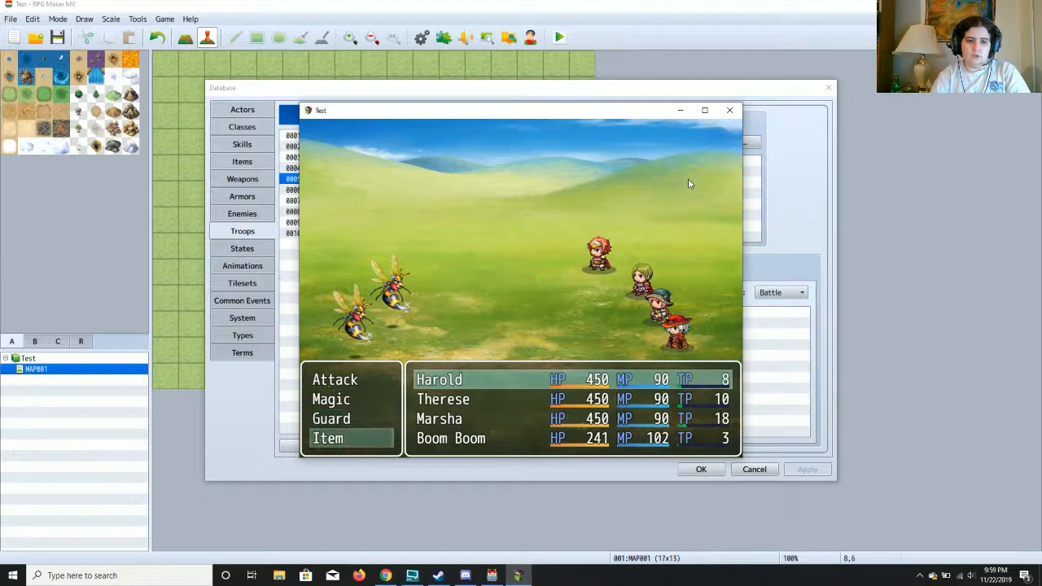
key("Up")
key("Return")
key("Down")
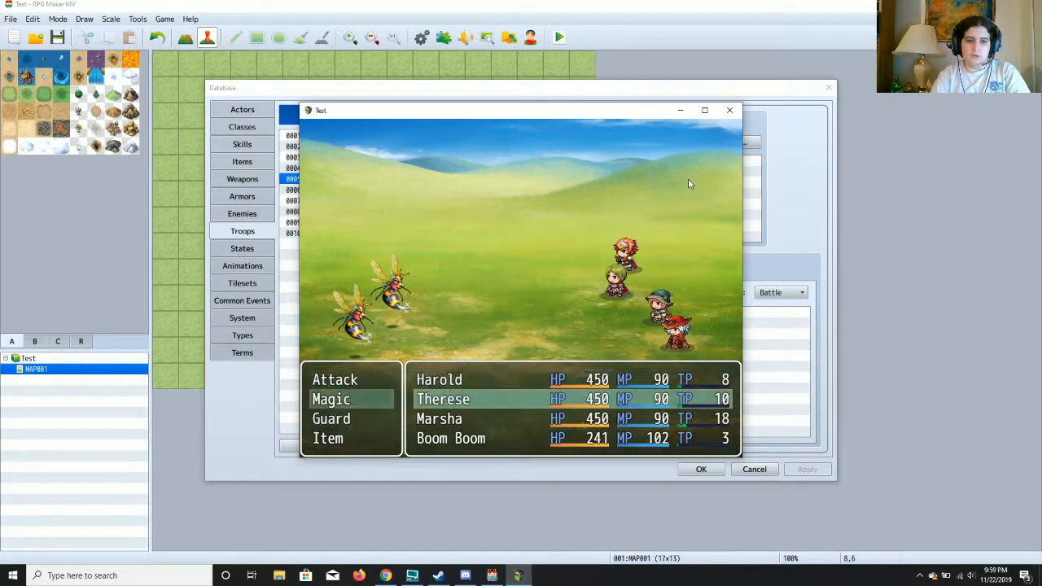
key("Down")
key("Return")
key("Down")
key("Down")
key("Return")
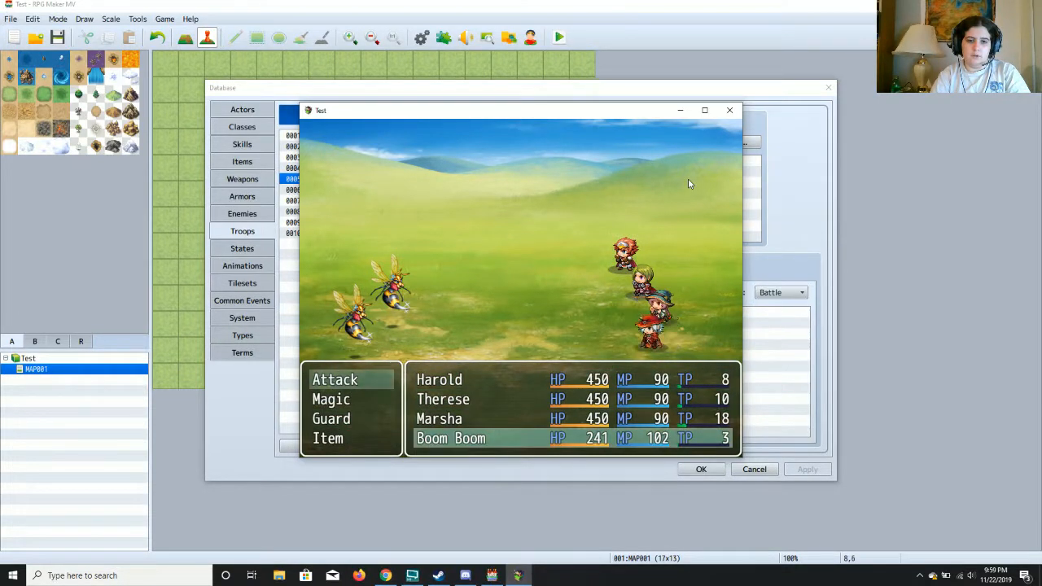
Check Boom Boom's Magic list for available skills and close the battle test.
key("Down")
key("Return")
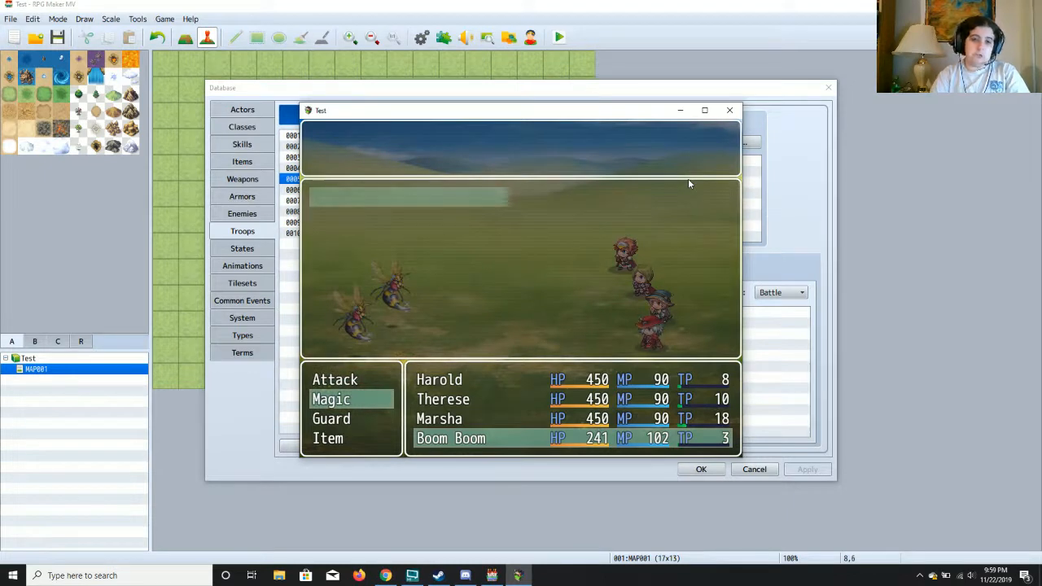
key("Escape")
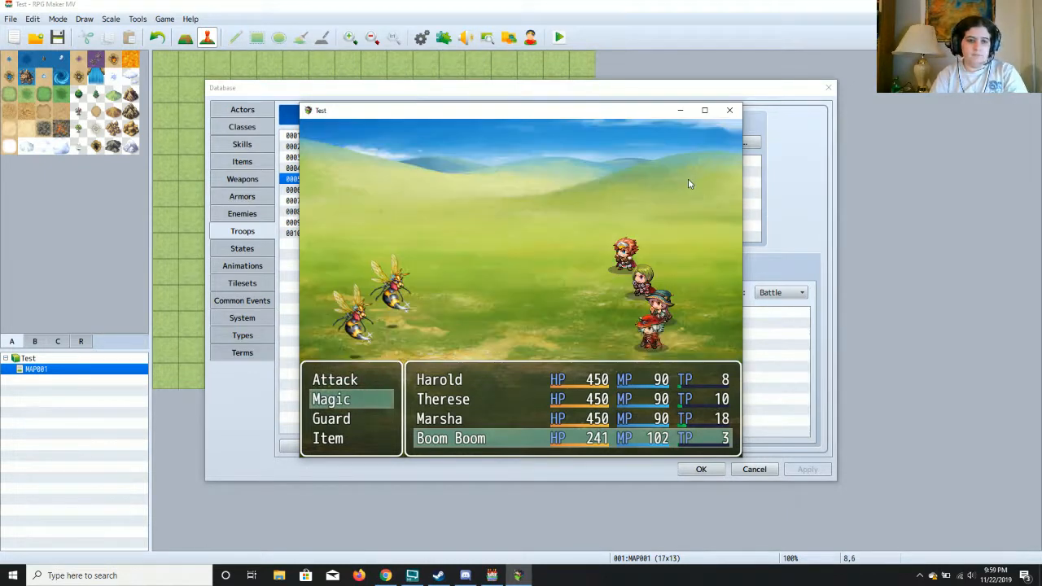
left_click(737, 111)
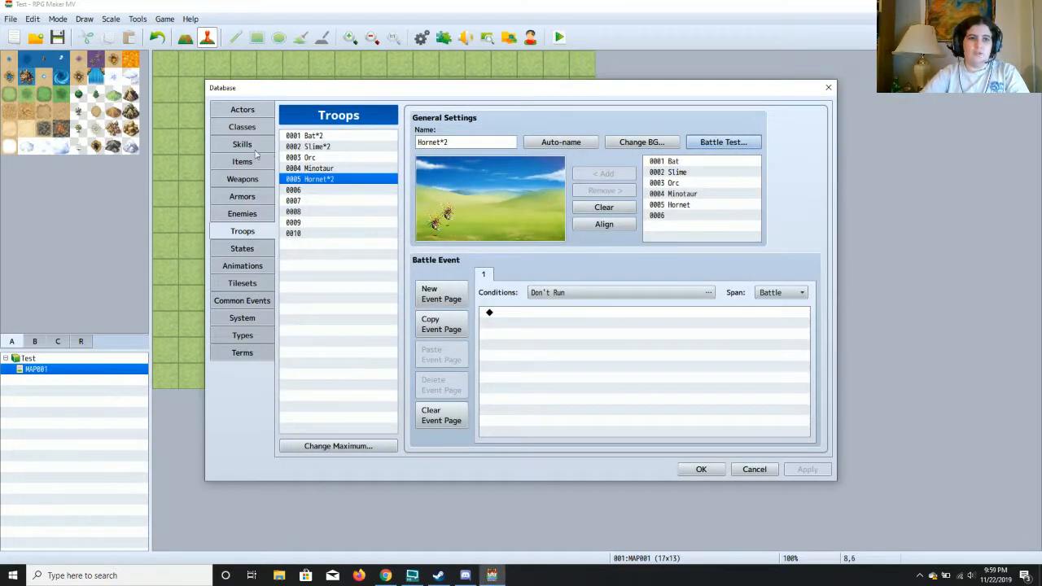
left_click(242, 127)
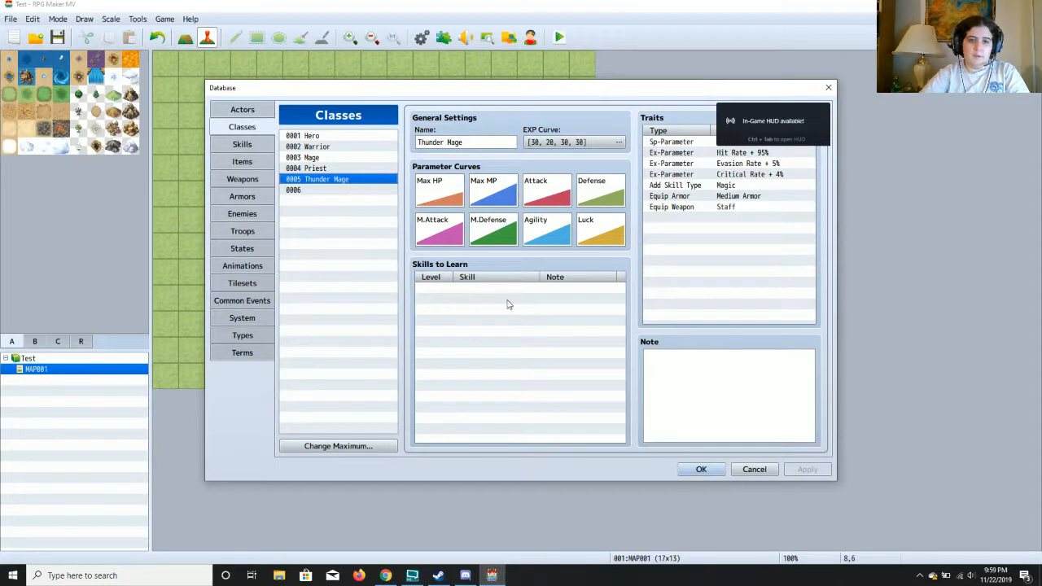
double_click(507, 304)
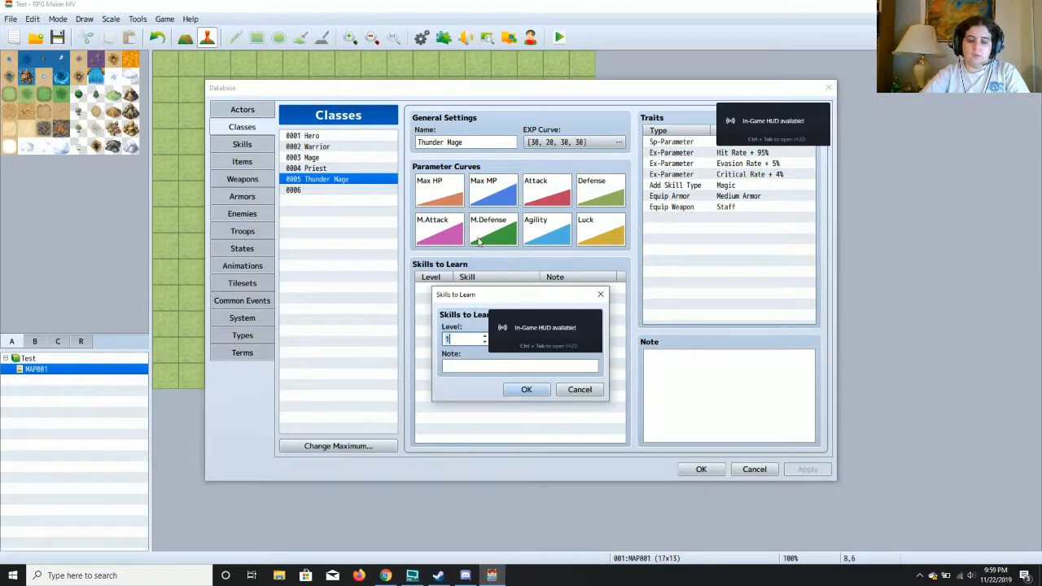
left_click(599, 294)
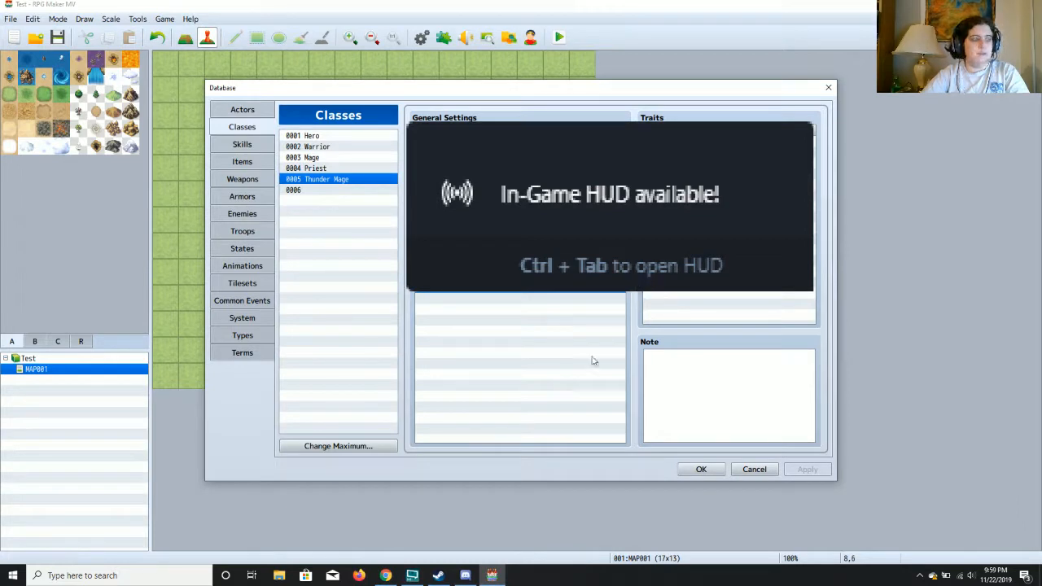
Add skill 0012 Lightning Strike at level 1 to the Thunder Mage class's skills to learn and apply it.
double_click(537, 367)
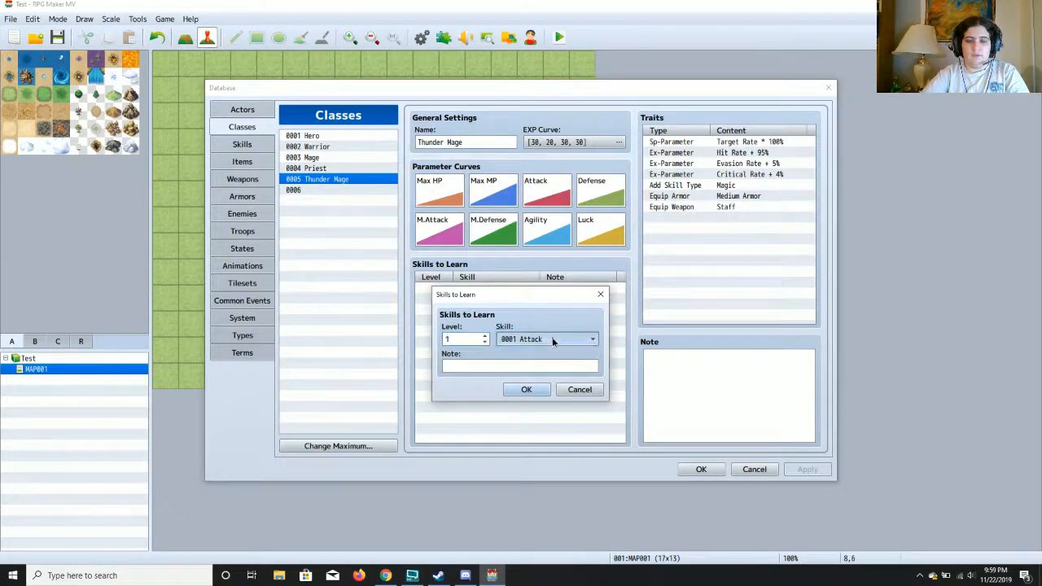
left_click(552, 337)
left_click(548, 482)
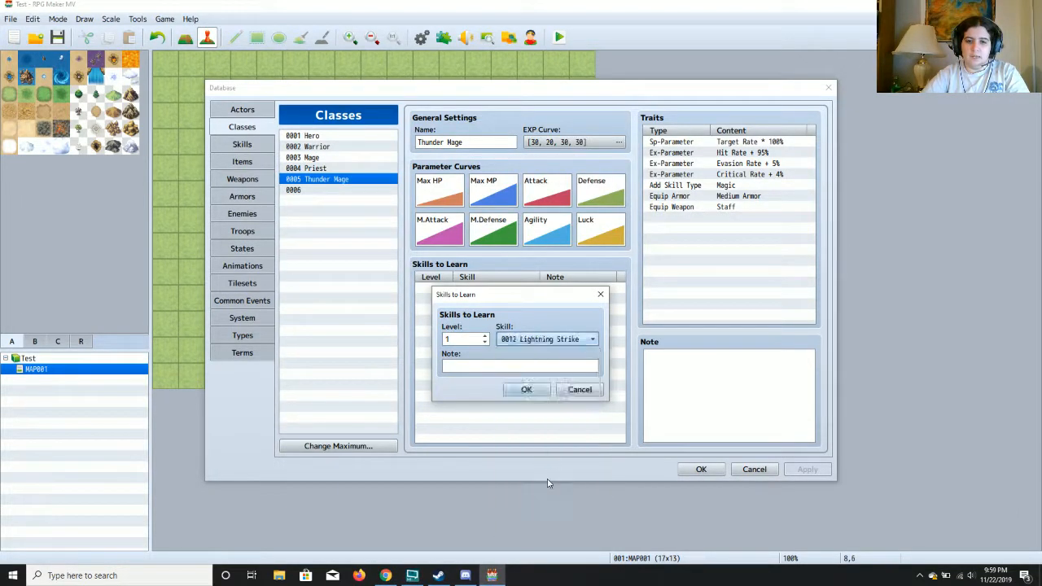
left_click(527, 390)
left_click(808, 470)
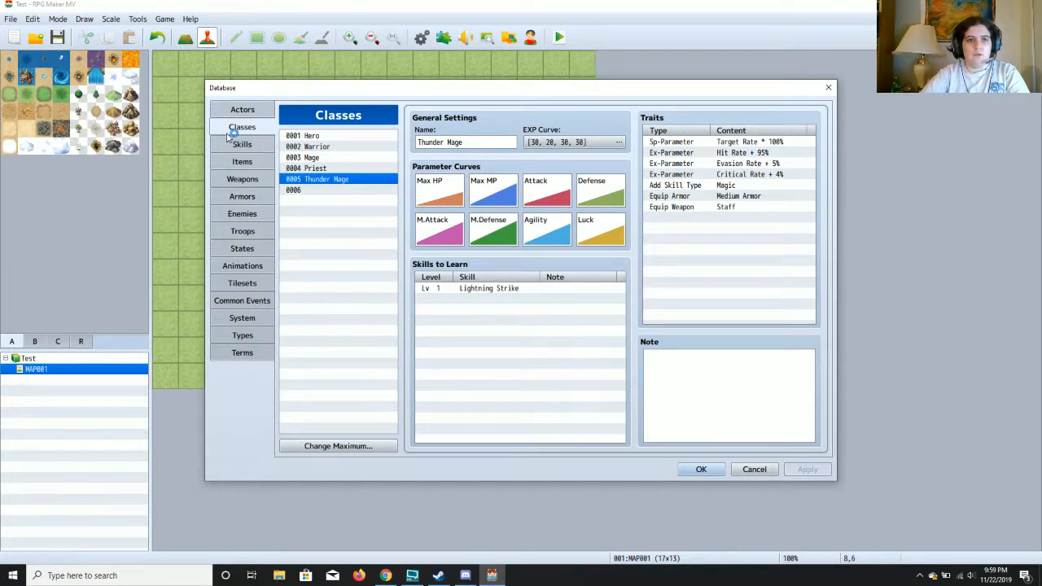
Check the armor and equipment types of Ring +1 and Hide Armor, and look over the weapon and item entries.
left_click(241, 196)
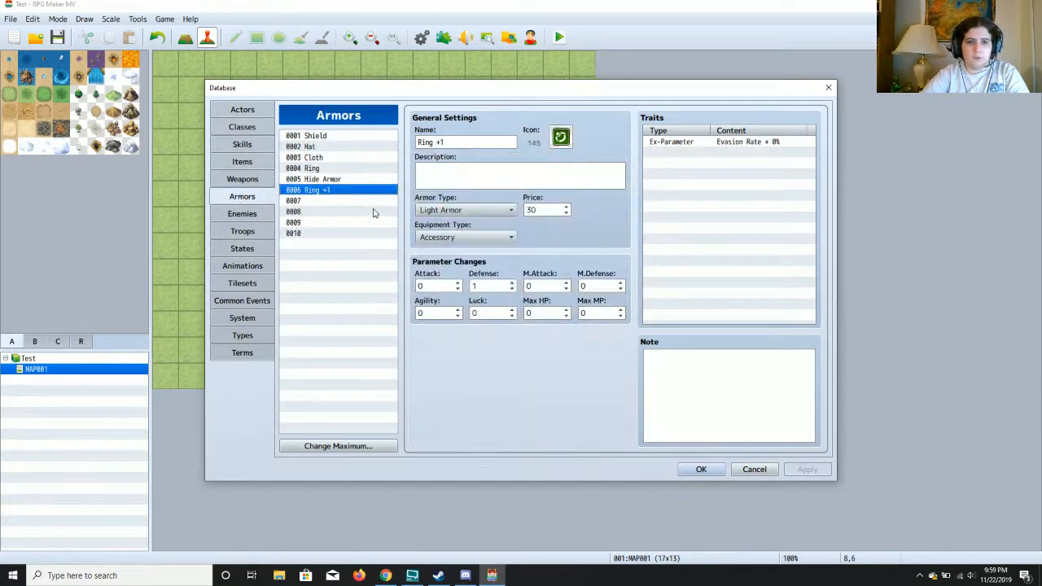
left_click(332, 180)
left_click(334, 190)
left_click(335, 179)
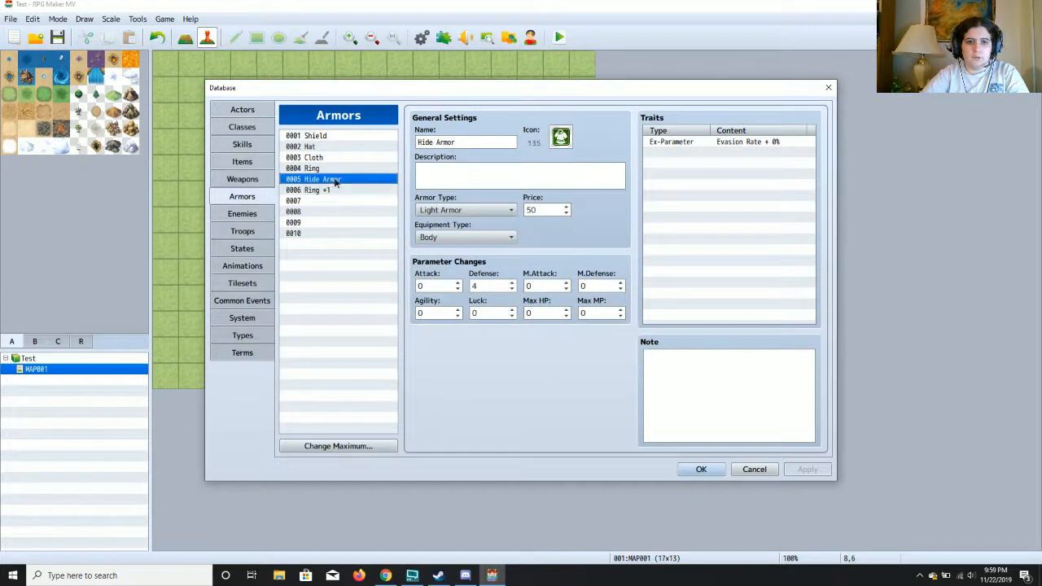
left_click(486, 236)
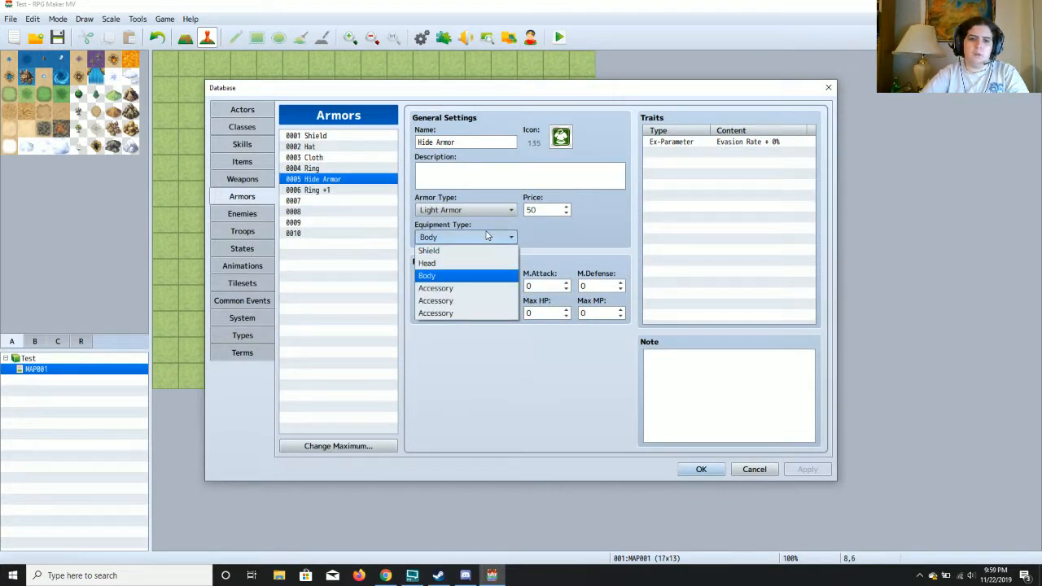
left_click(486, 236)
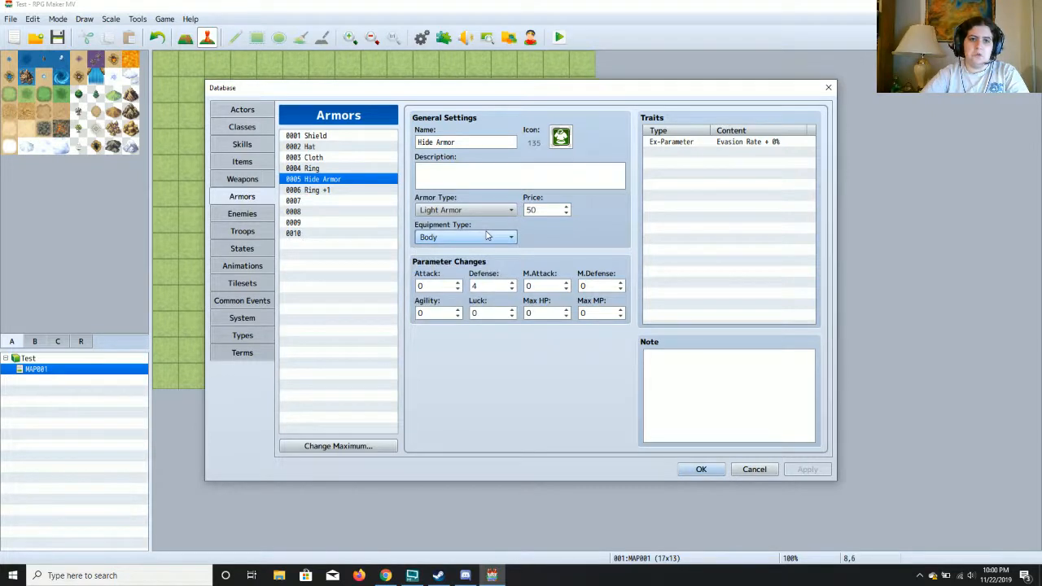
left_click(242, 179)
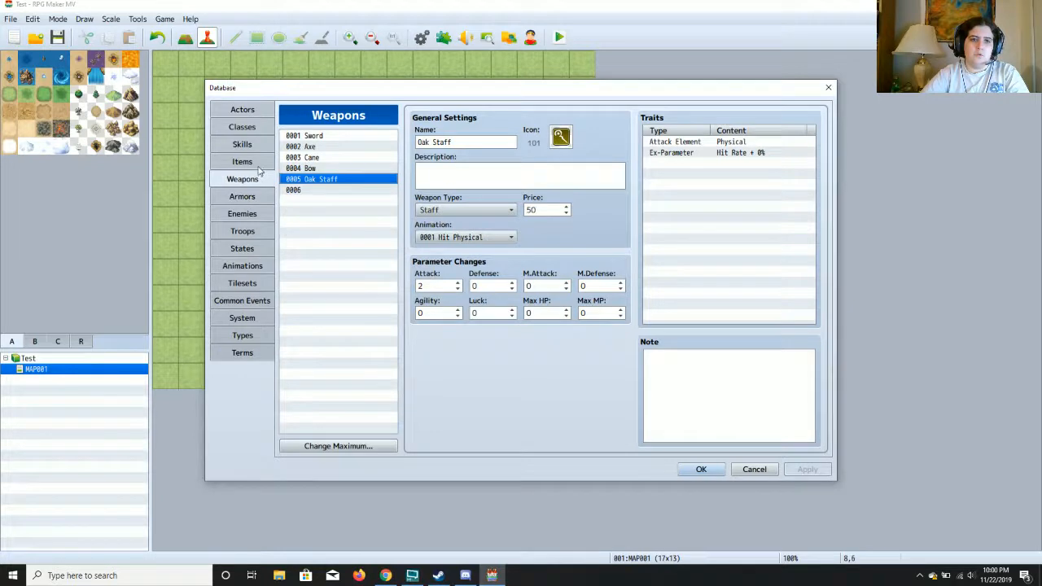
left_click(242, 162)
Change the Thunder Mage class's Equip Armor trait to Light Armor and apply it.
left_click(254, 131)
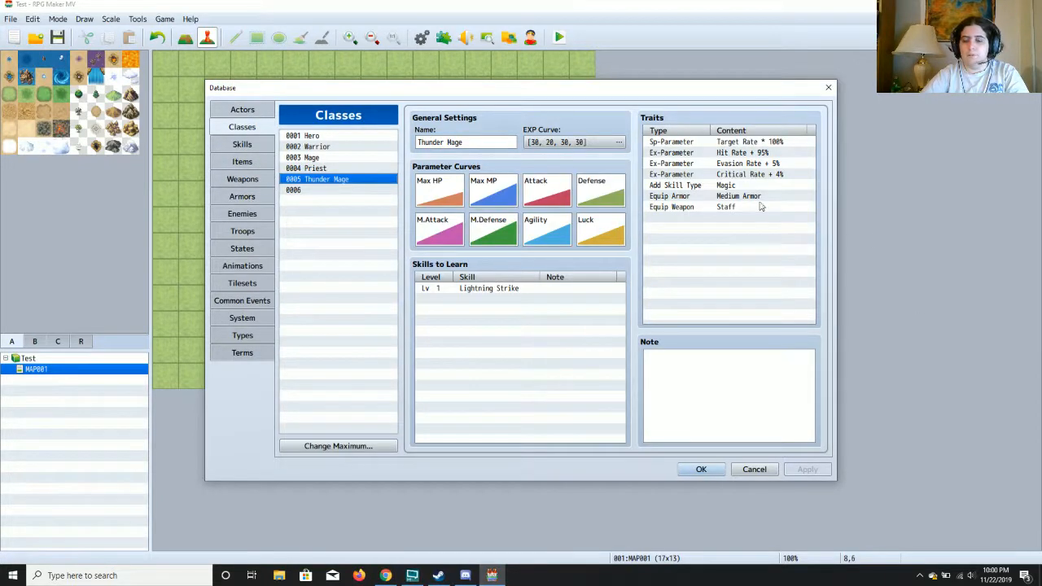
left_click(761, 197)
right_click(761, 198)
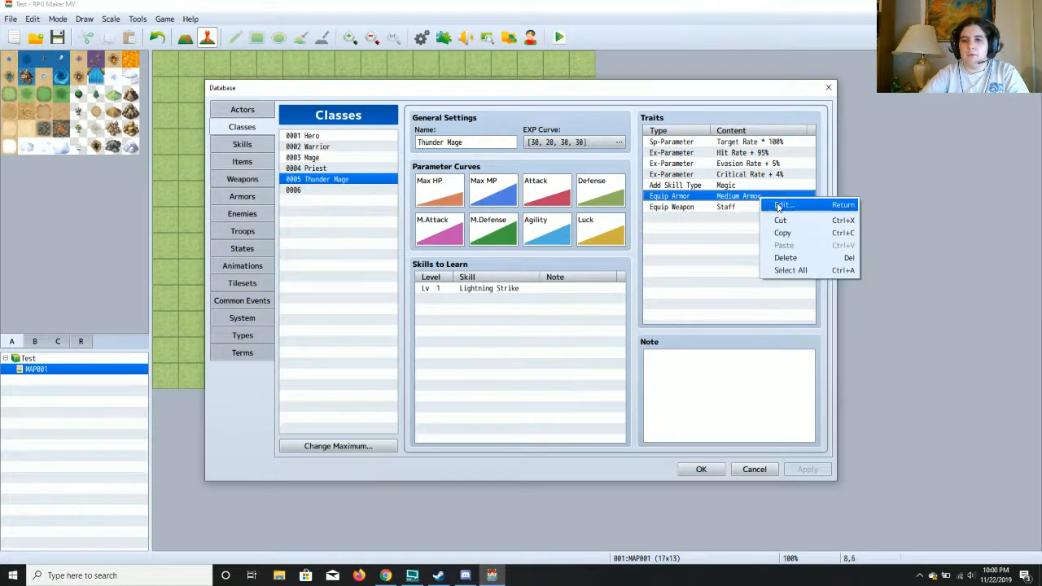
left_click(780, 206)
left_click(749, 182)
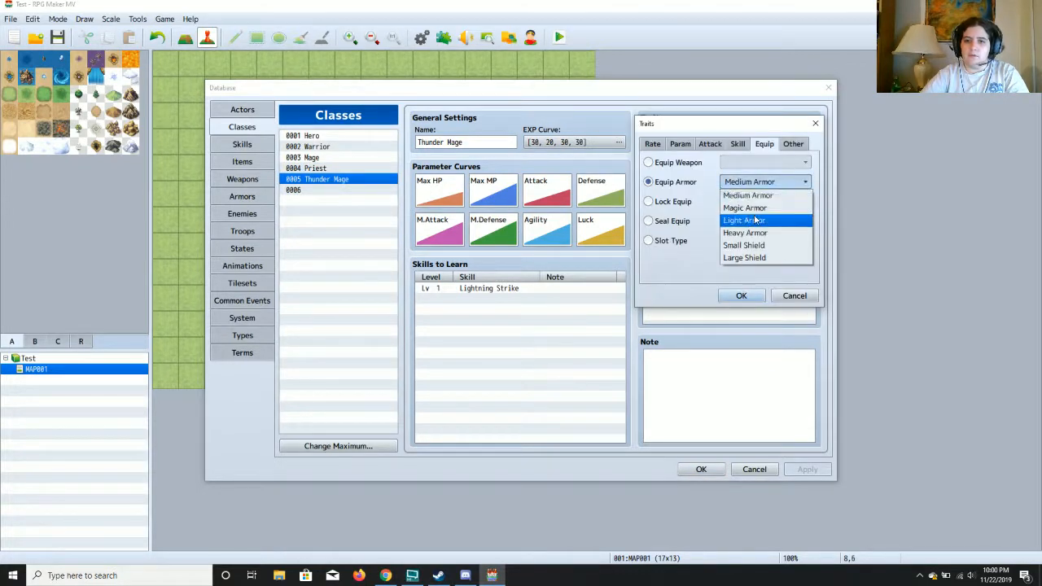
left_click(754, 217)
left_click(741, 295)
left_click(802, 470)
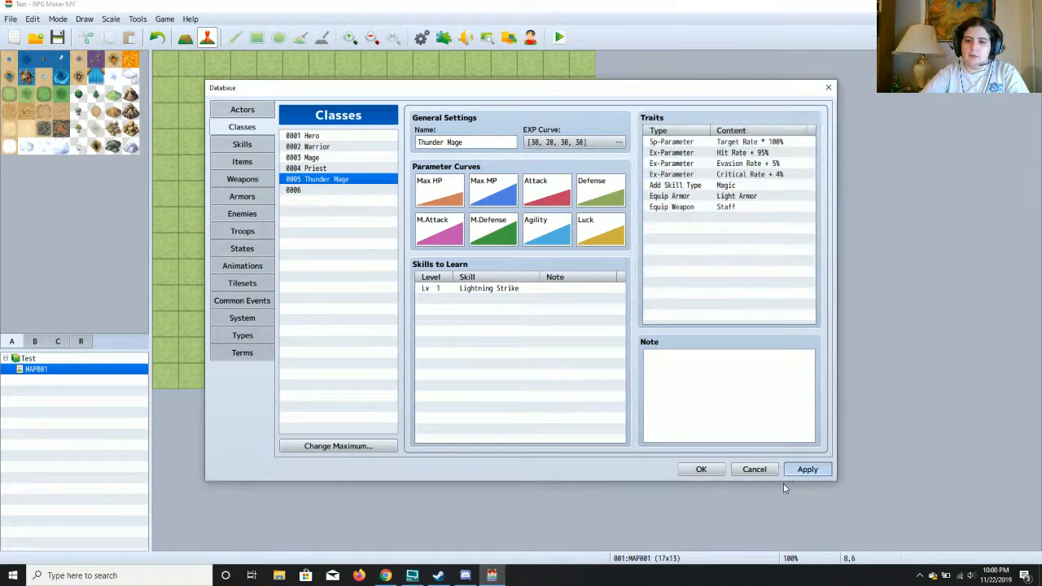
Go to actor Boom Boom's entry and check which armor can be equipped on the head.
left_click(243, 109)
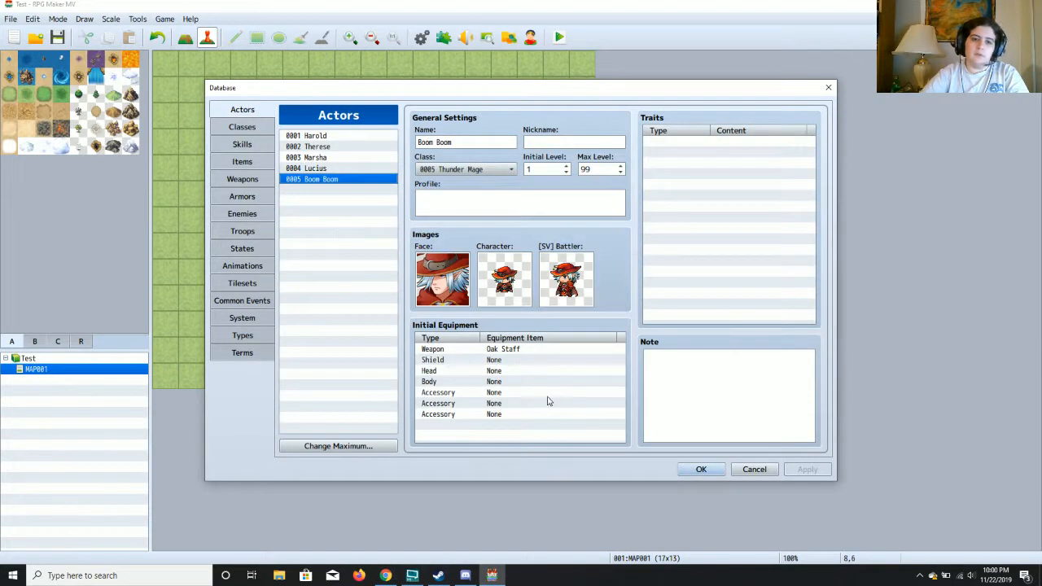
double_click(481, 371)
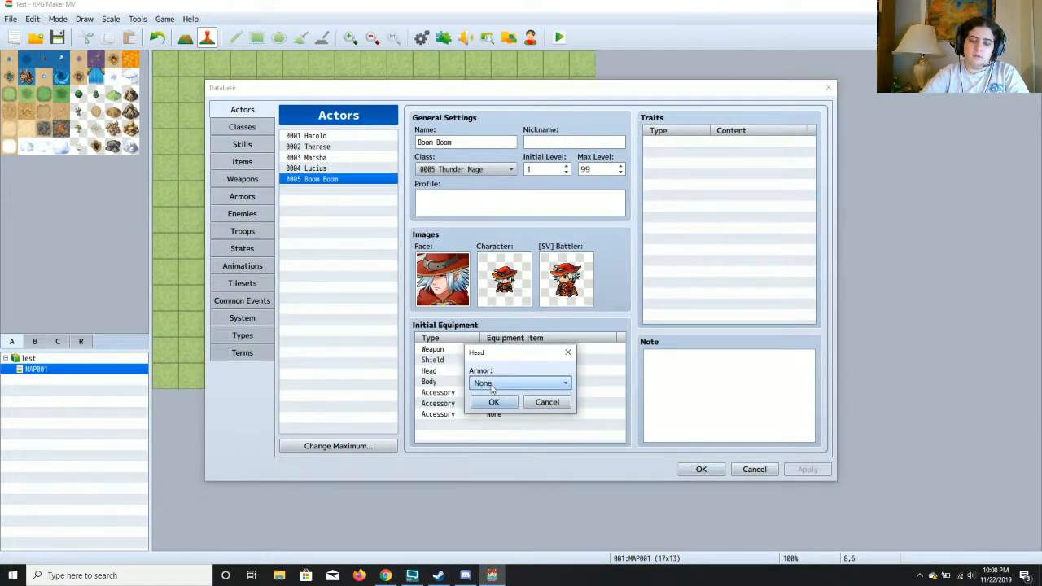
left_click(521, 383)
left_click(544, 411)
left_click(546, 406)
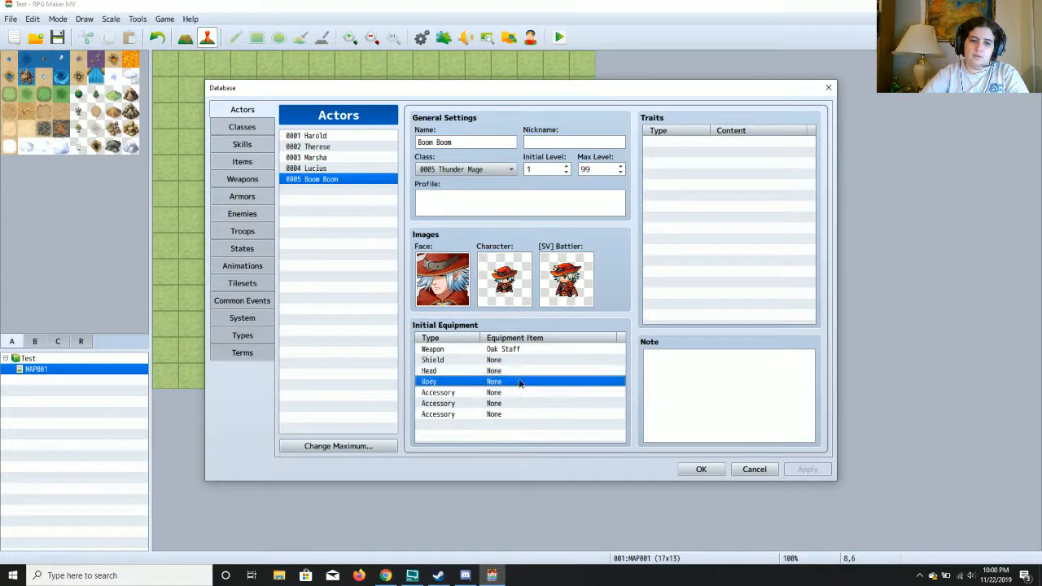
Set Boom Boom's initial body equipment to Hide Armor.
double_click(503, 382)
left_click(502, 382)
left_click(503, 409)
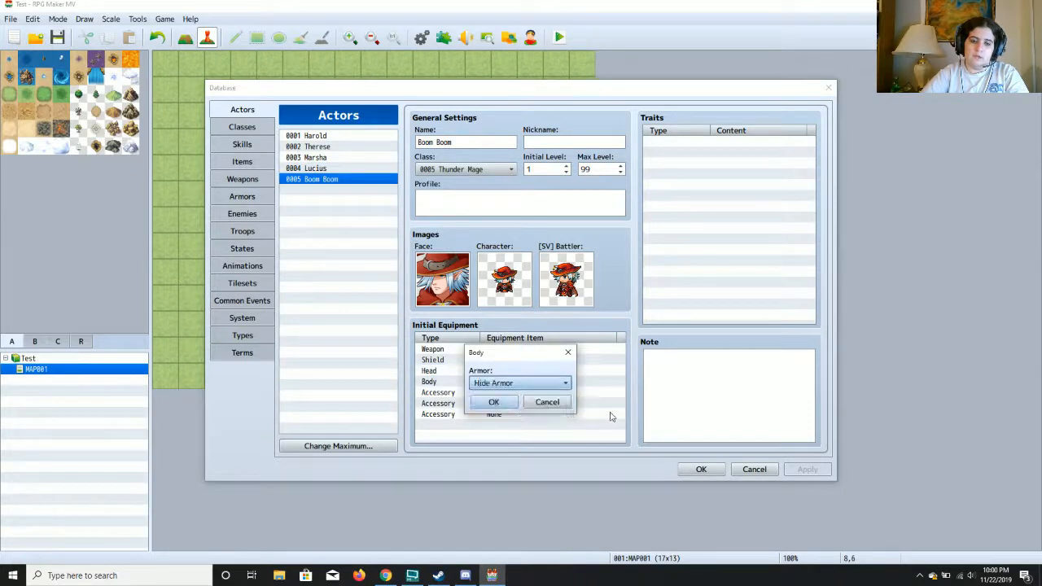
left_click(493, 400)
Set Boom Boom's first accessory to Ring +1 and apply the actor changes.
left_click(515, 403)
double_click(515, 403)
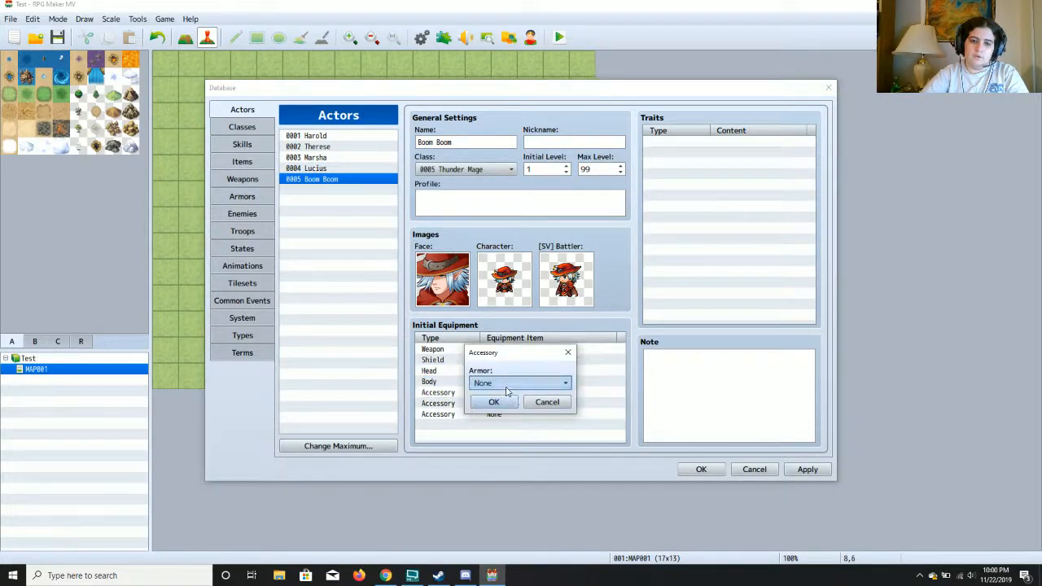
left_click(513, 382)
left_click(507, 407)
left_click(506, 407)
left_click(819, 469)
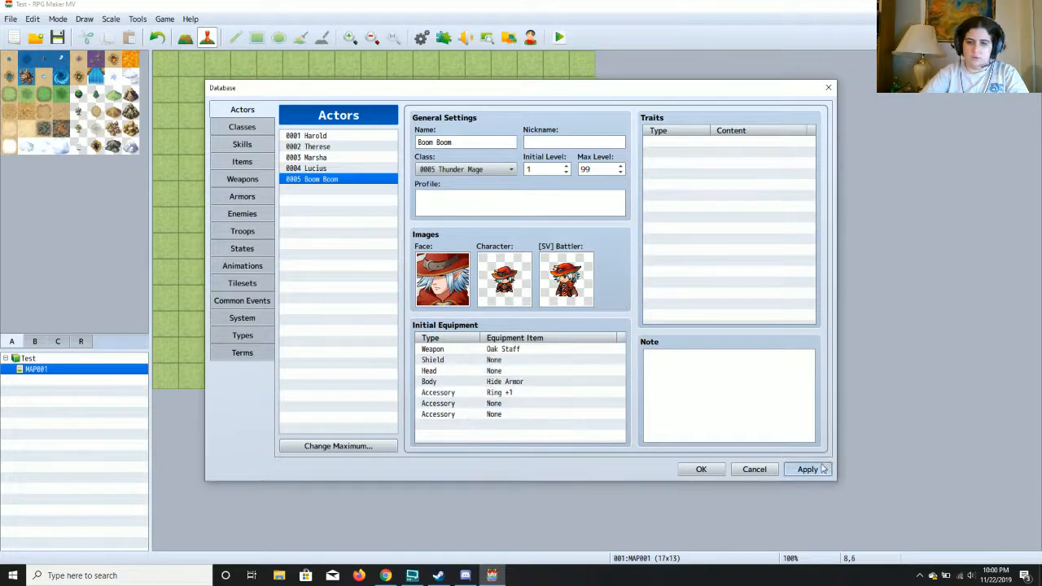
Try to battle-test the Hornet*2 troop with 0005 Boom Boom reselected as the fourth party member, and close the test window.
left_click(243, 214)
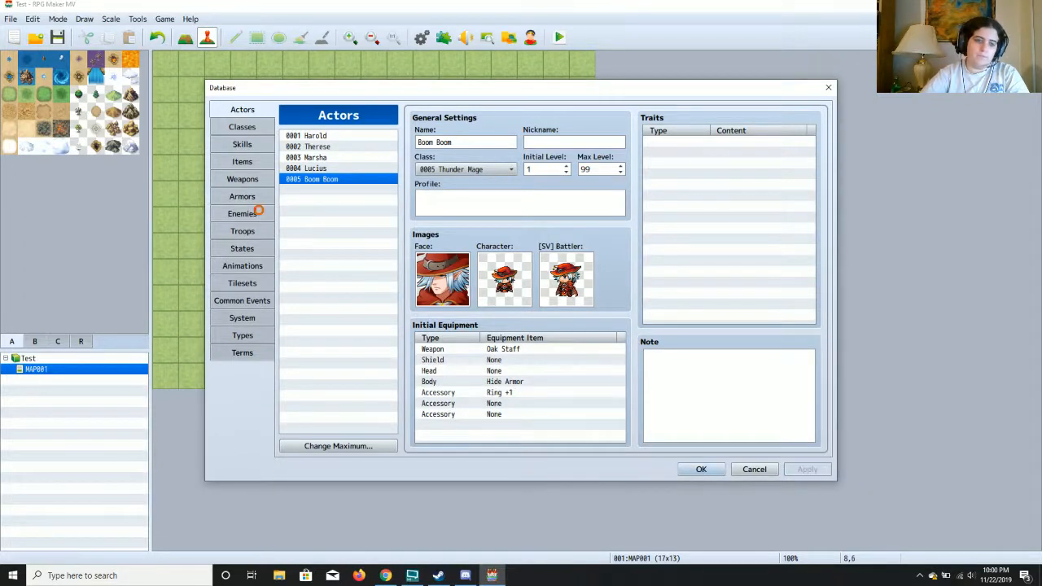
left_click(243, 231)
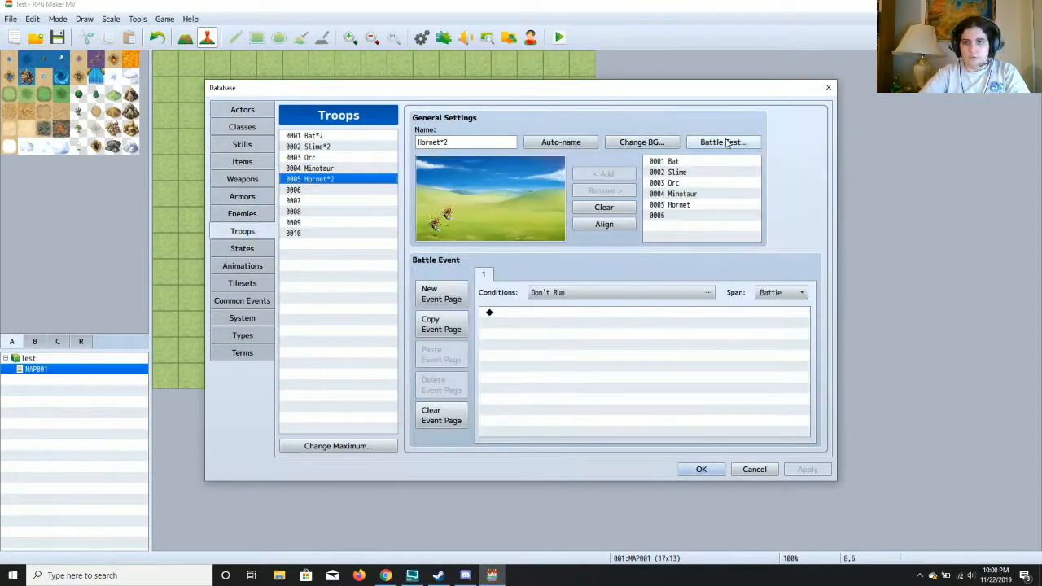
left_click(723, 142)
left_click(452, 203)
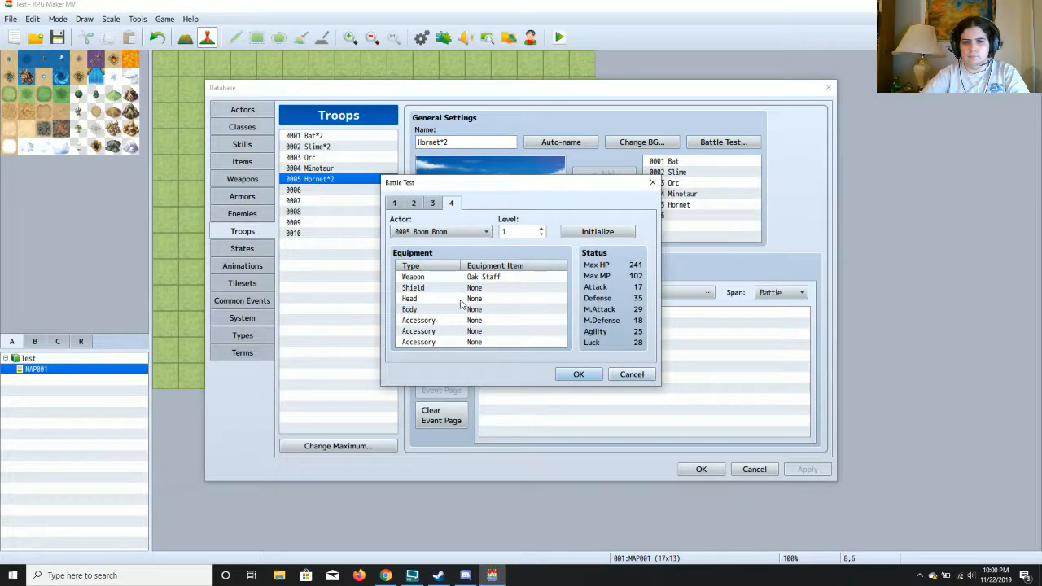
left_click(472, 231)
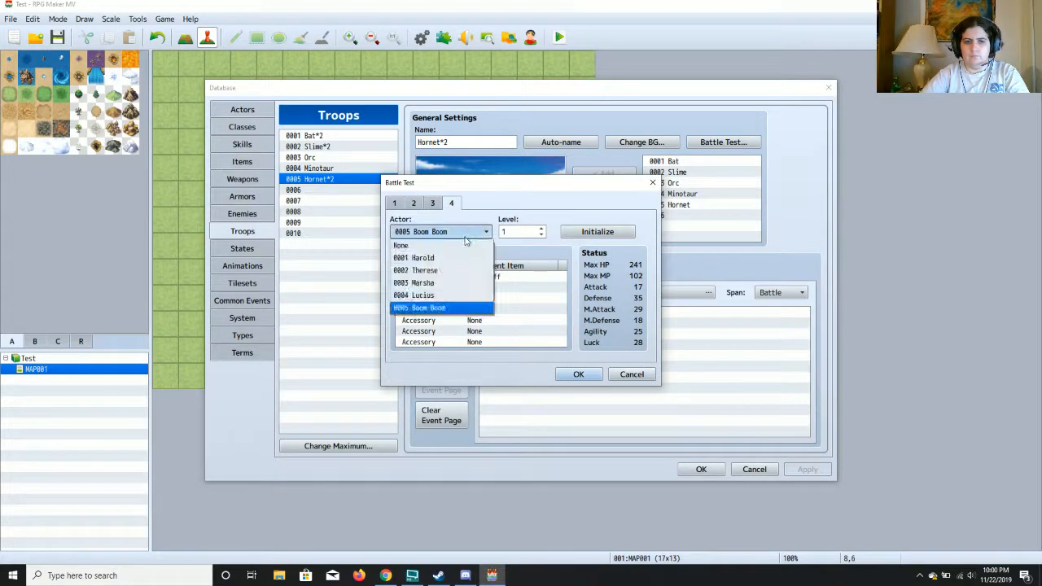
left_click(460, 245)
left_click(462, 236)
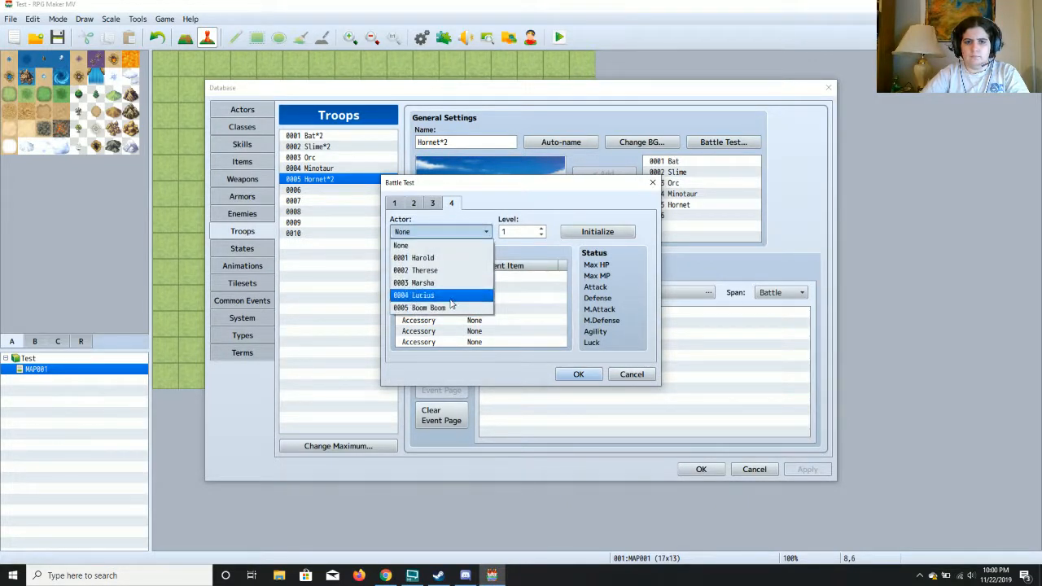
left_click(450, 308)
left_click(579, 375)
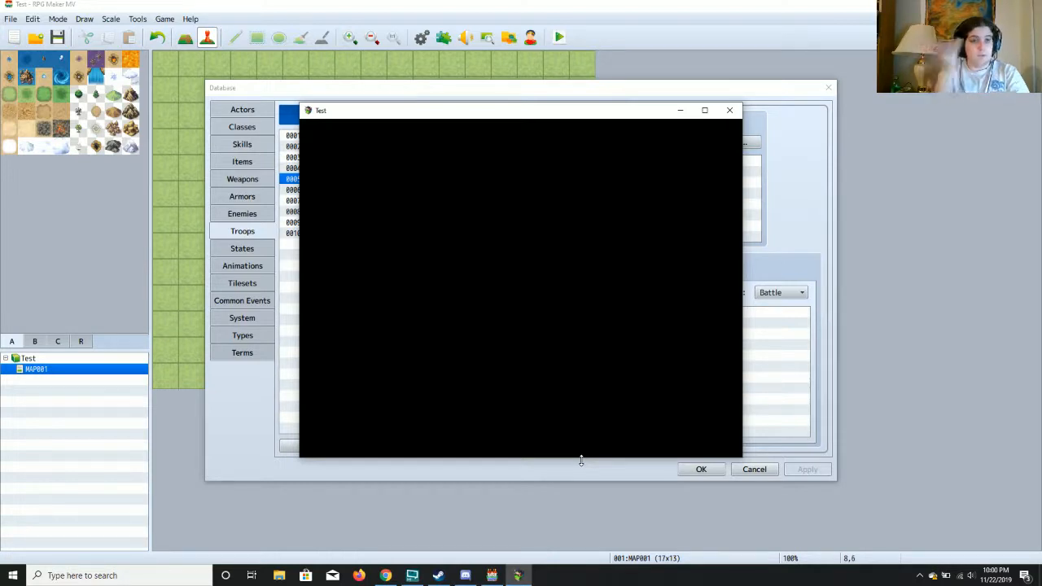
left_click(730, 111)
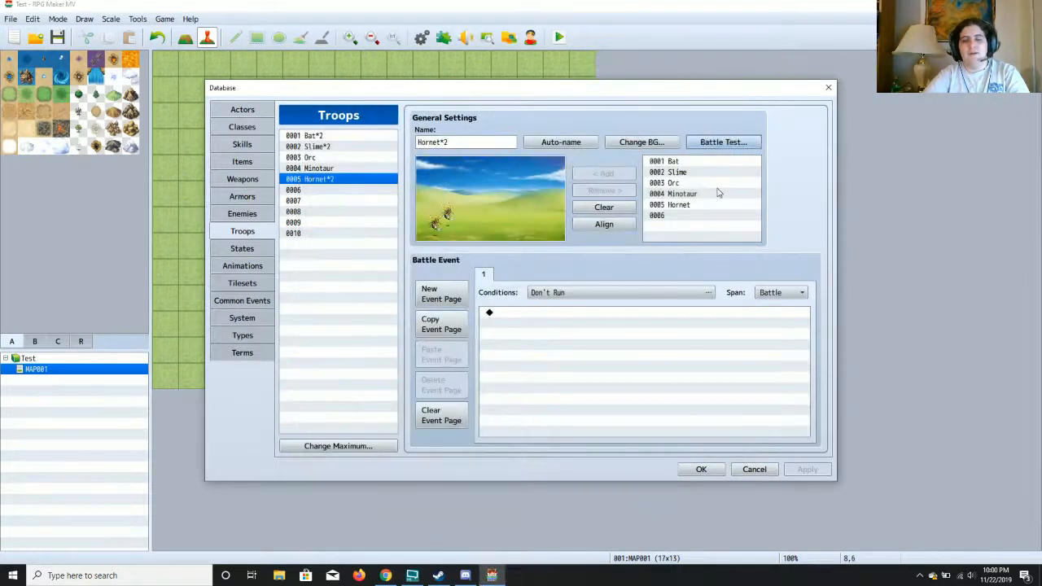
Close and reopen the database, review the party members and start a new battle test of the Hornet*2 troop.
left_click(829, 88)
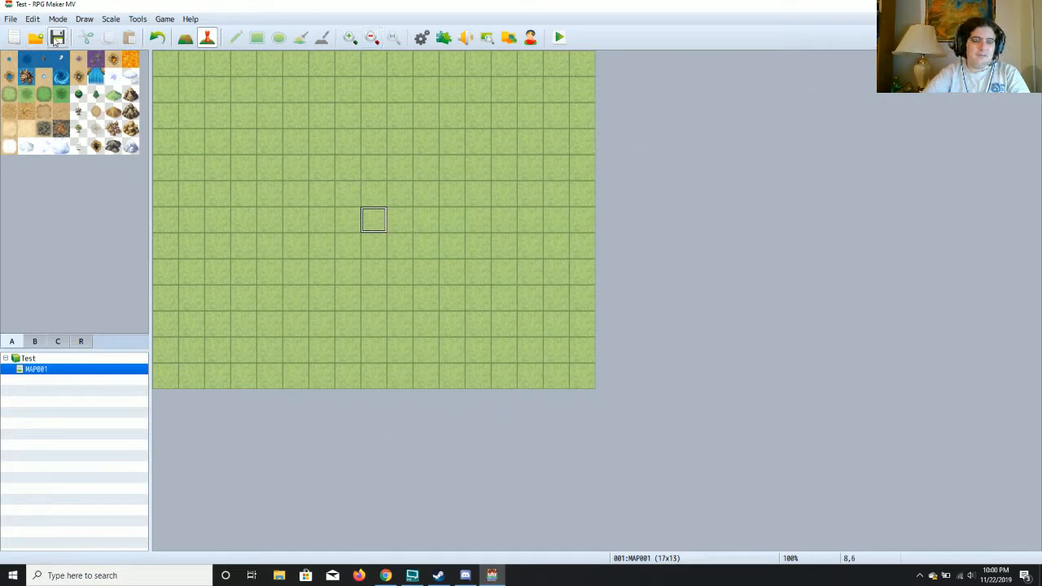
left_click(421, 40)
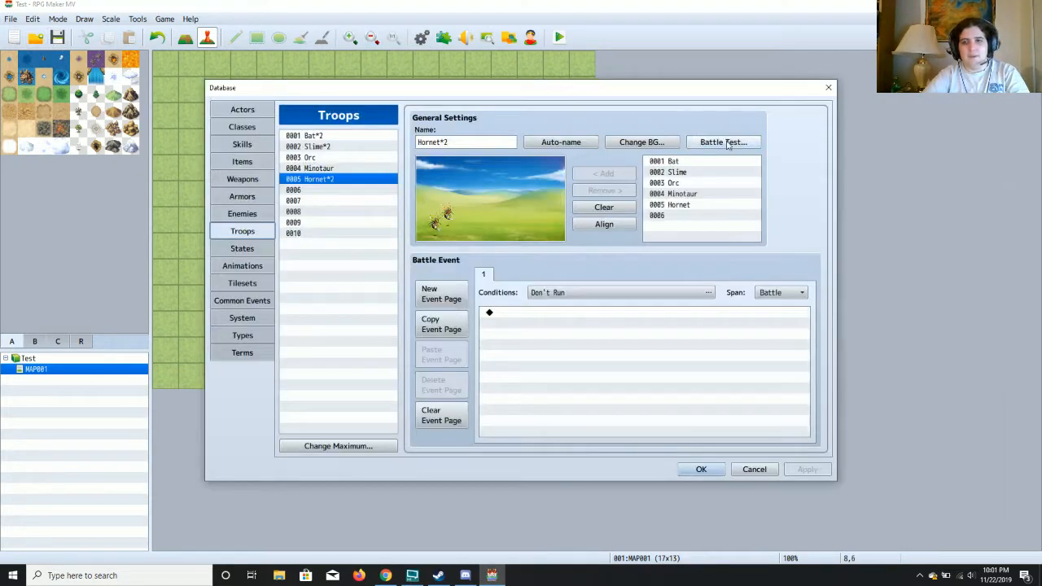
left_click(723, 143)
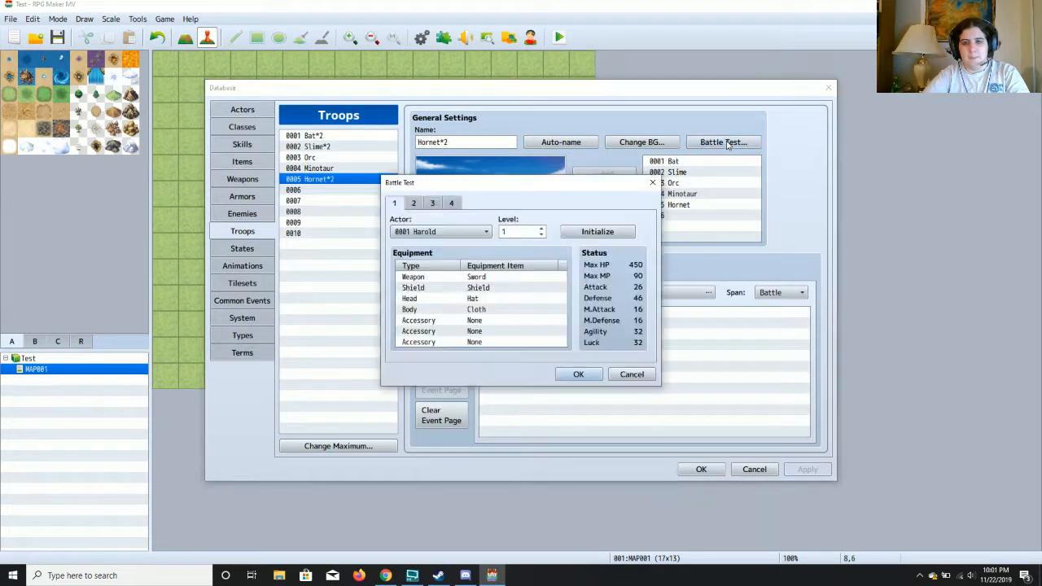
left_click(413, 203)
left_click(432, 203)
left_click(452, 205)
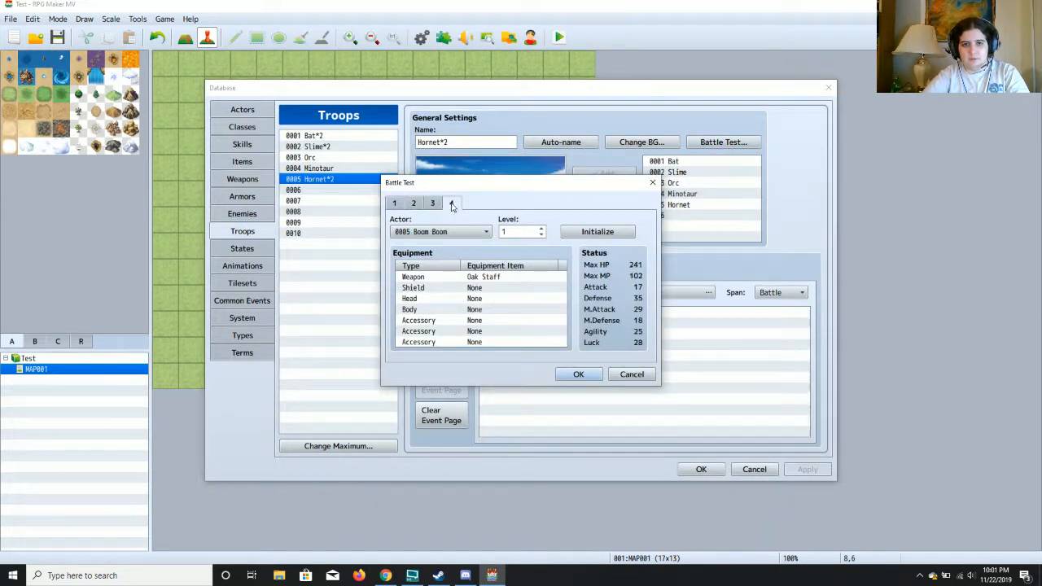
left_click(577, 376)
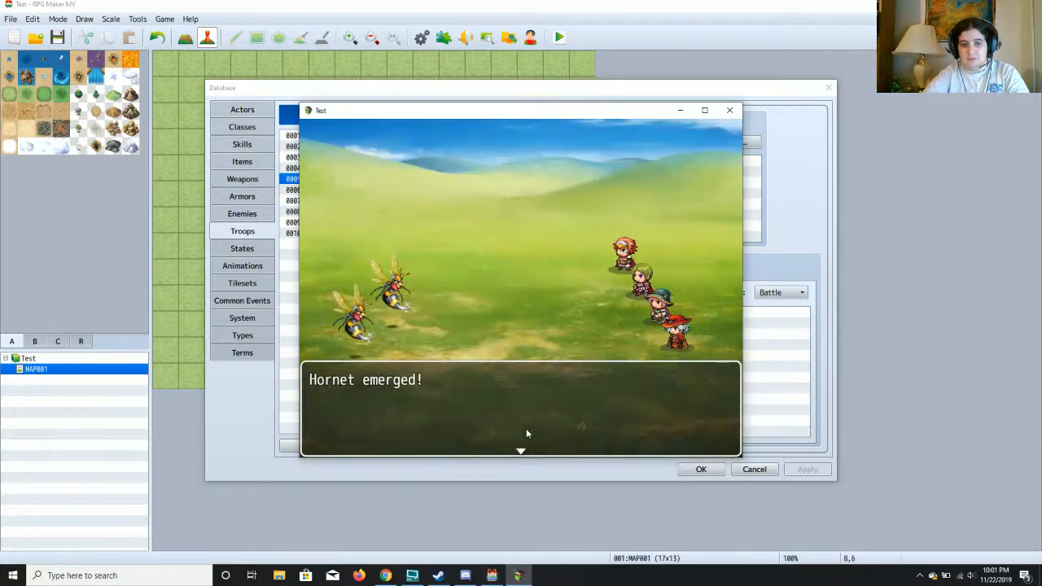
Dismiss the Hornets' opening message and choose to fight.
key("Return")
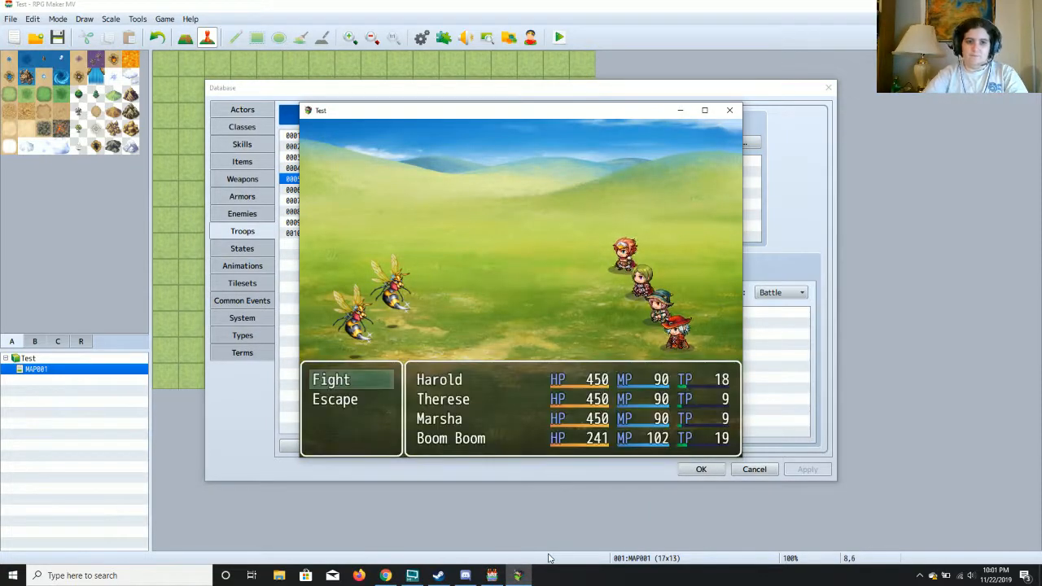
key("Down")
key("Up")
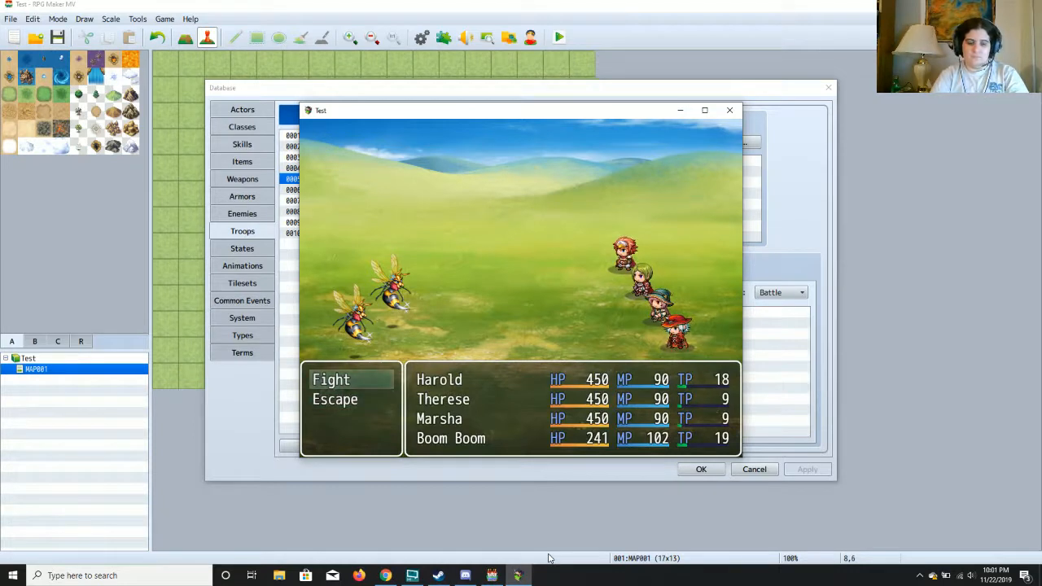
key("Return")
Have Harold, Therese and Marsha guard to reach Boom Boom's turn.
key("Up")
key("Up")
key("Return")
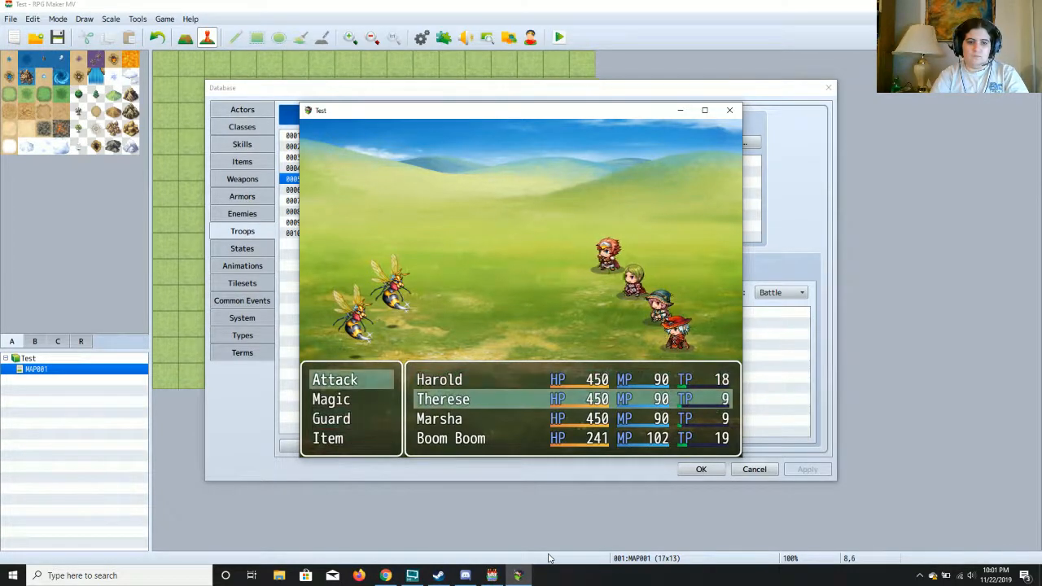
key("Up")
key("Up")
key("Return")
key("Up")
key("Up")
key("Return")
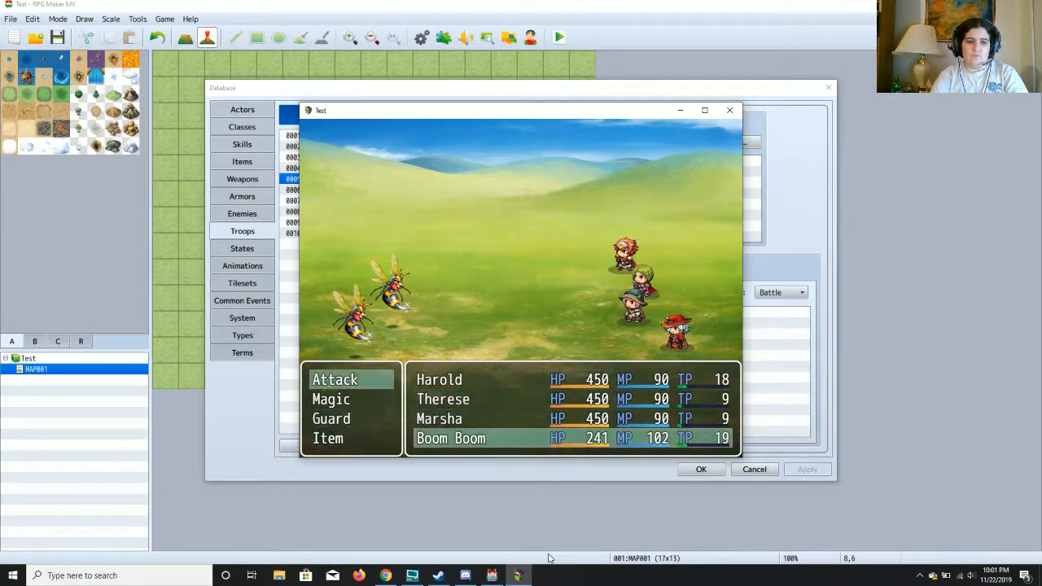
Have Boom Boom cast Lightning Strike on a Hornet, and close the battle test window after the round.
key("Down")
key("Return")
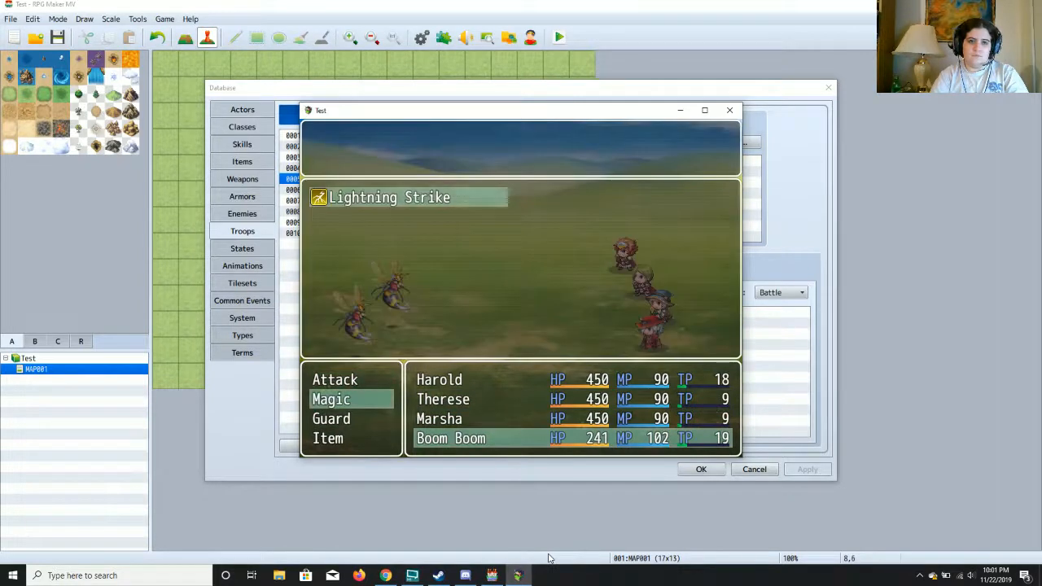
key("Return")
key("Return")
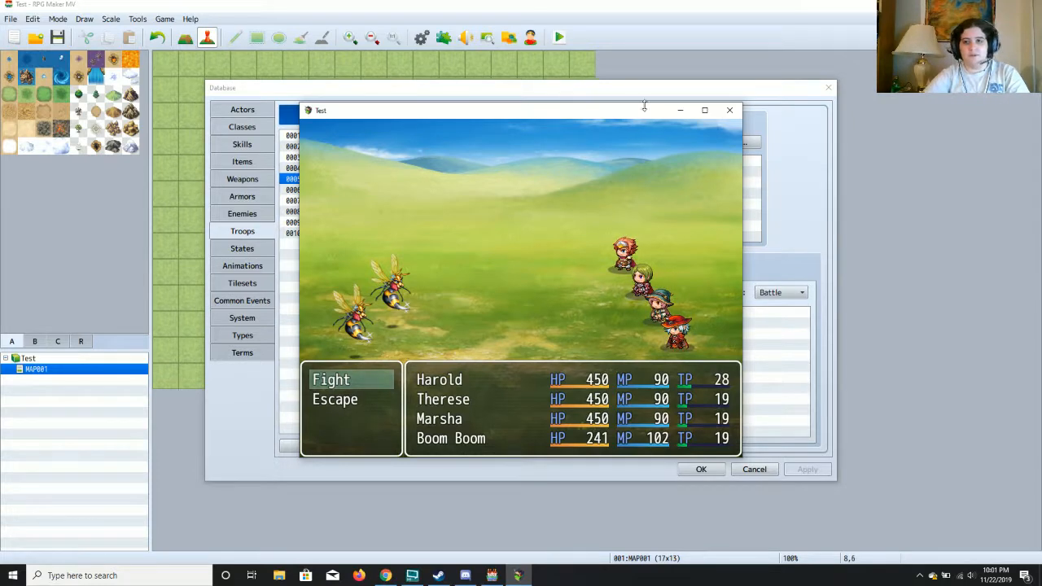
left_click(729, 110)
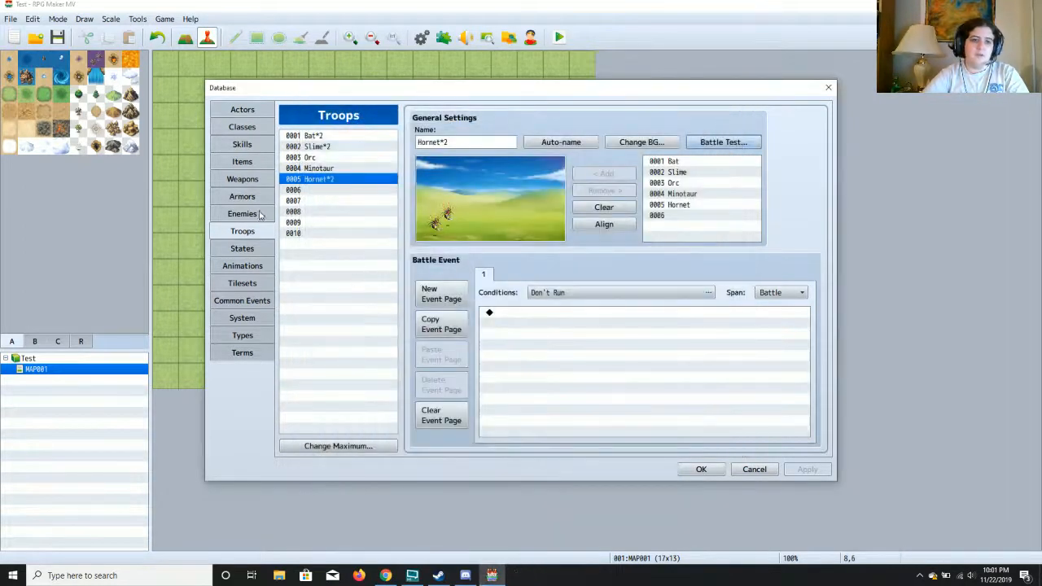
Review the Posion Sting and Lightning Strike skills, checking Lightning Strike's occasion and skill type options.
left_click(244, 145)
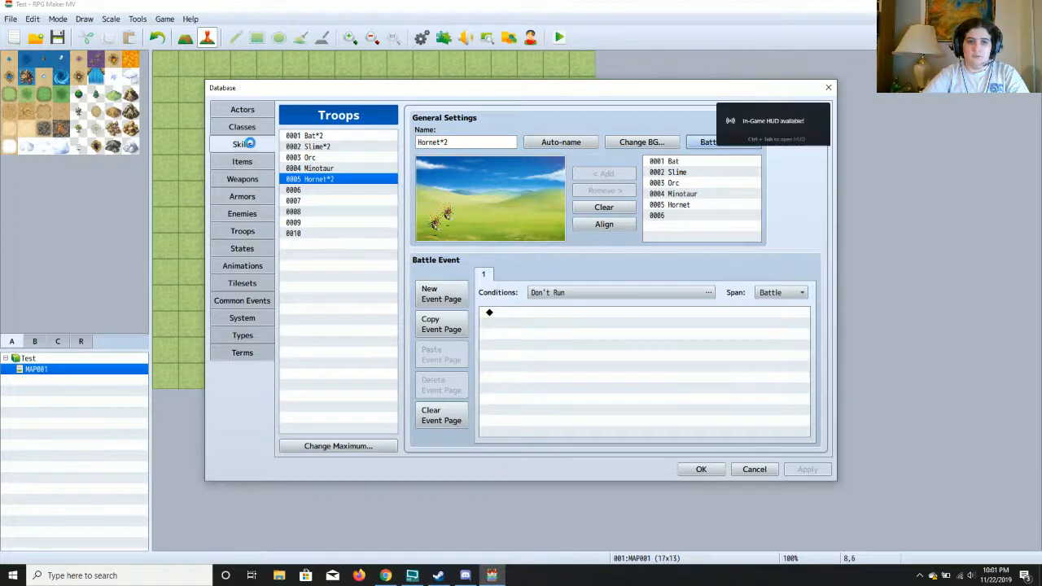
left_click(353, 258)
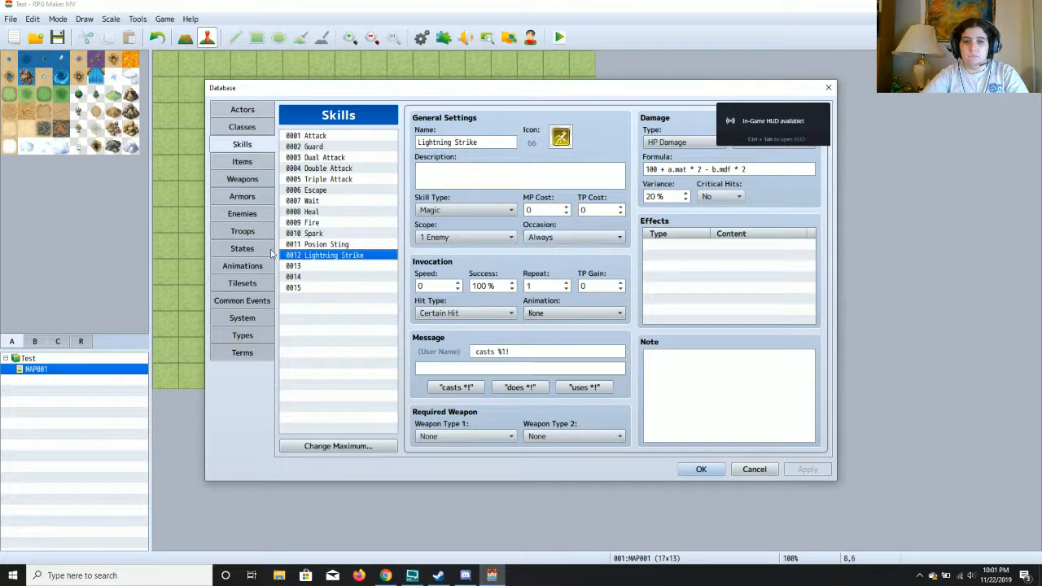
left_click(347, 244)
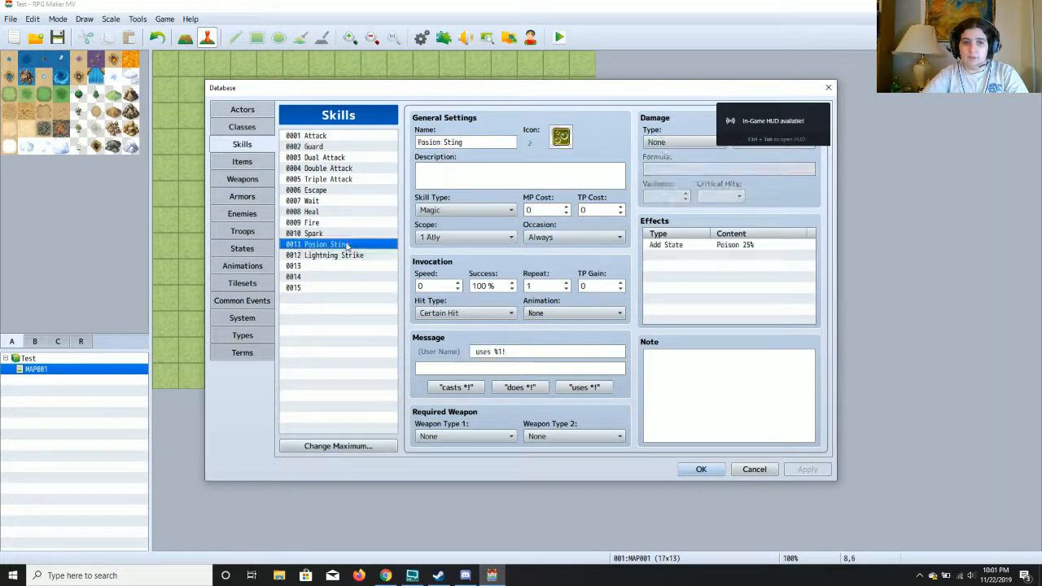
left_click(348, 256)
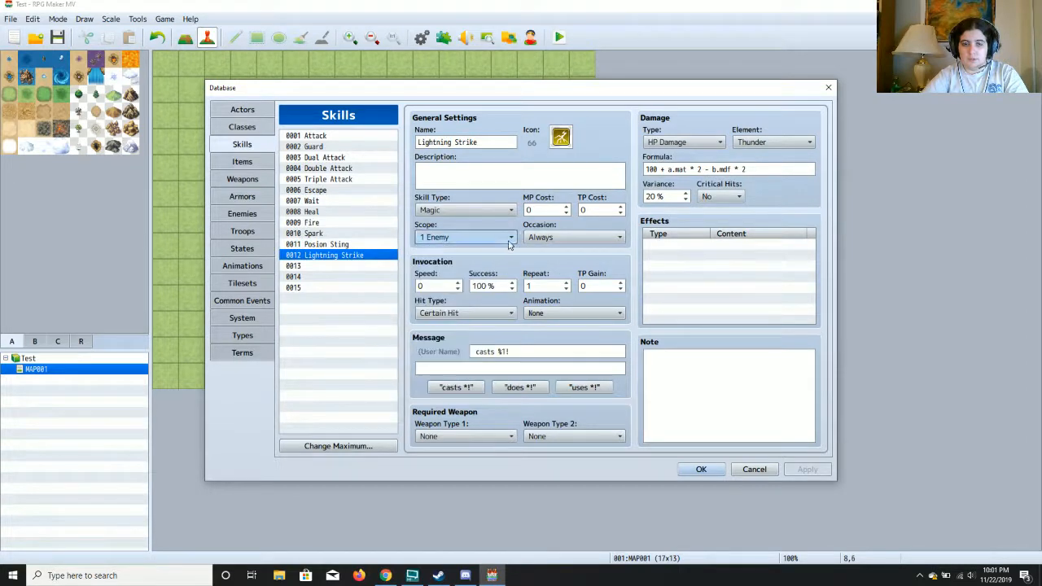
left_click(580, 238)
left_click(579, 239)
left_click(469, 212)
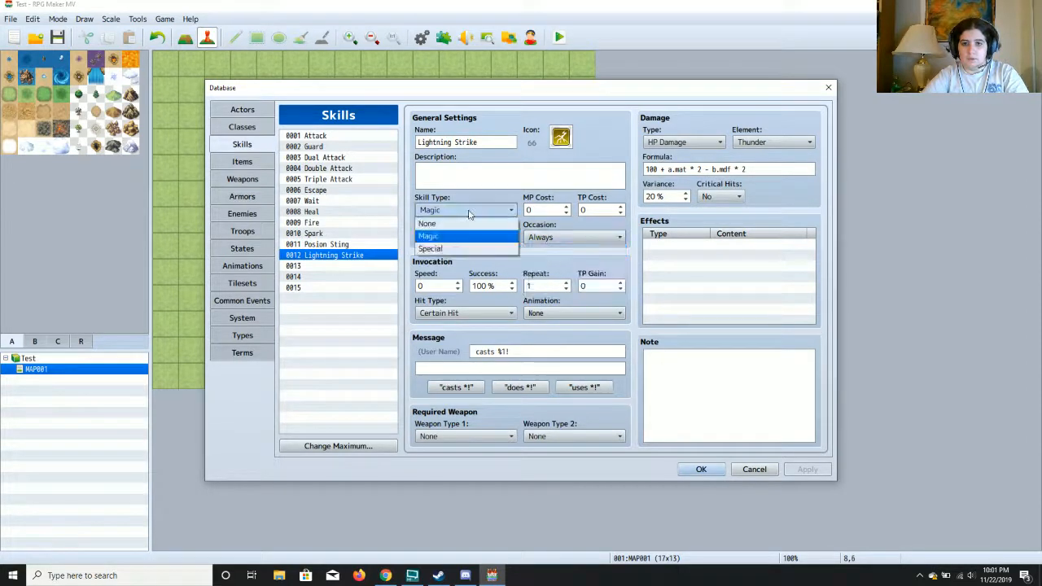
left_click(470, 236)
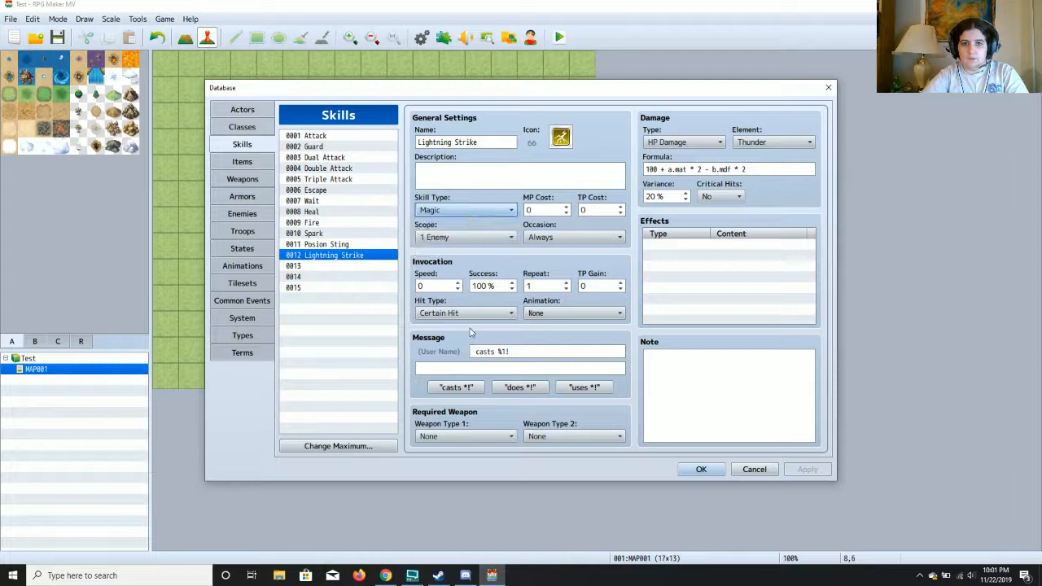
Set the Lightning Strike skill's animation to 0076 Thunder One 1 and apply the change.
left_click(573, 314)
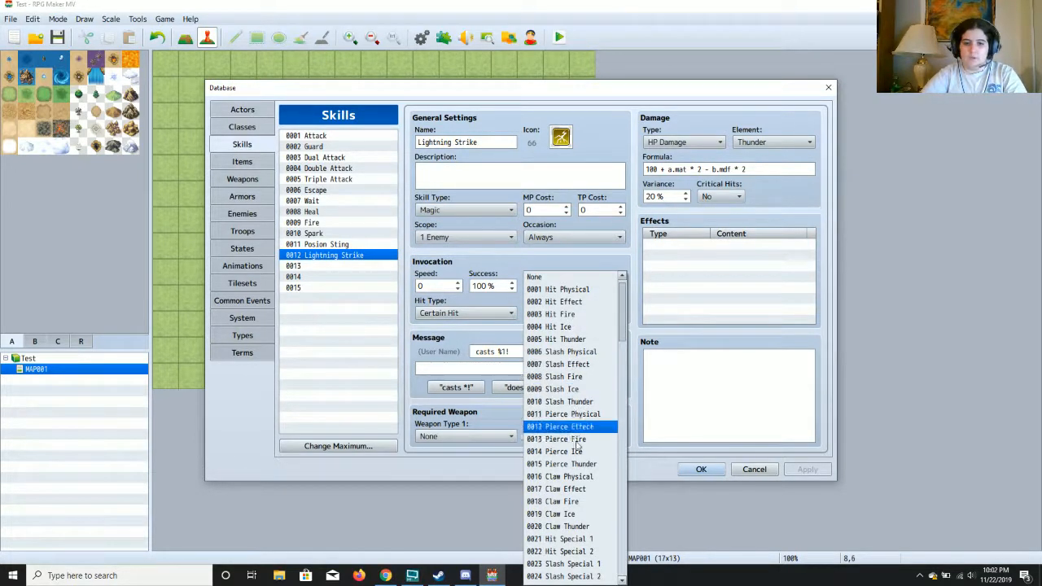
scroll(578, 439, "down", 3)
scroll(578, 443, "down", 3)
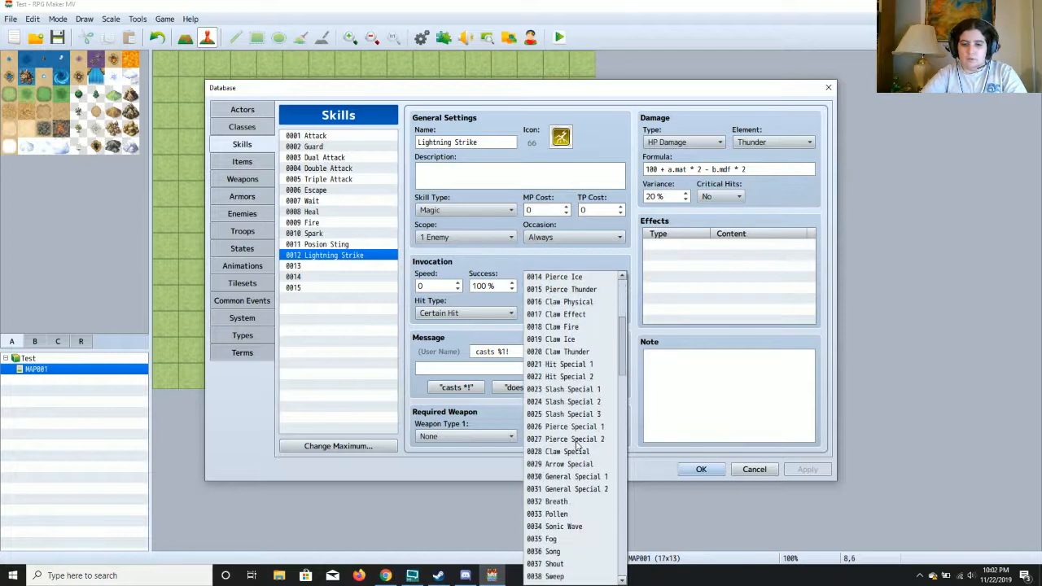
scroll(578, 444, "down", 18)
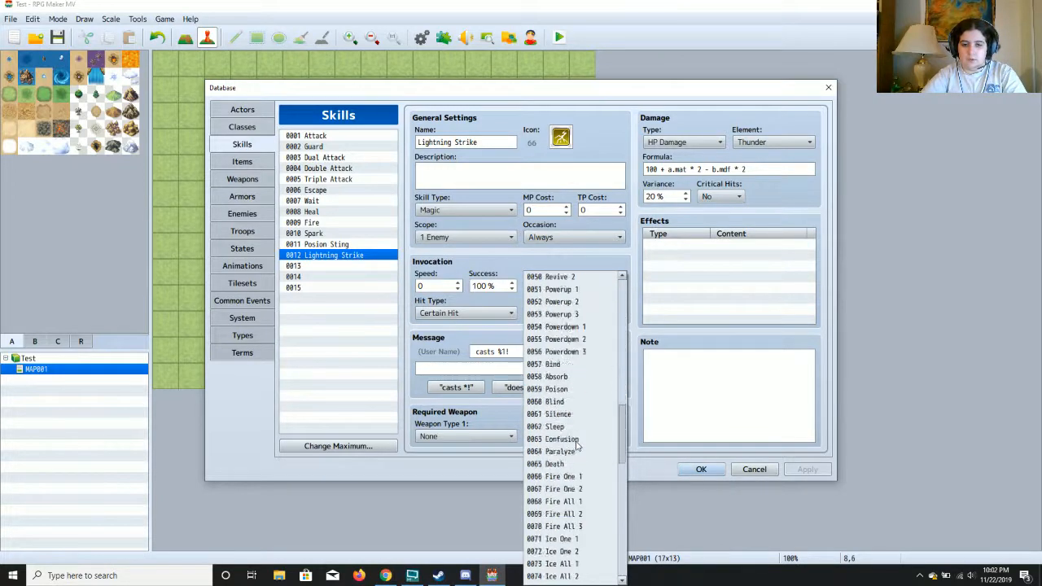
scroll(578, 444, "down", 14)
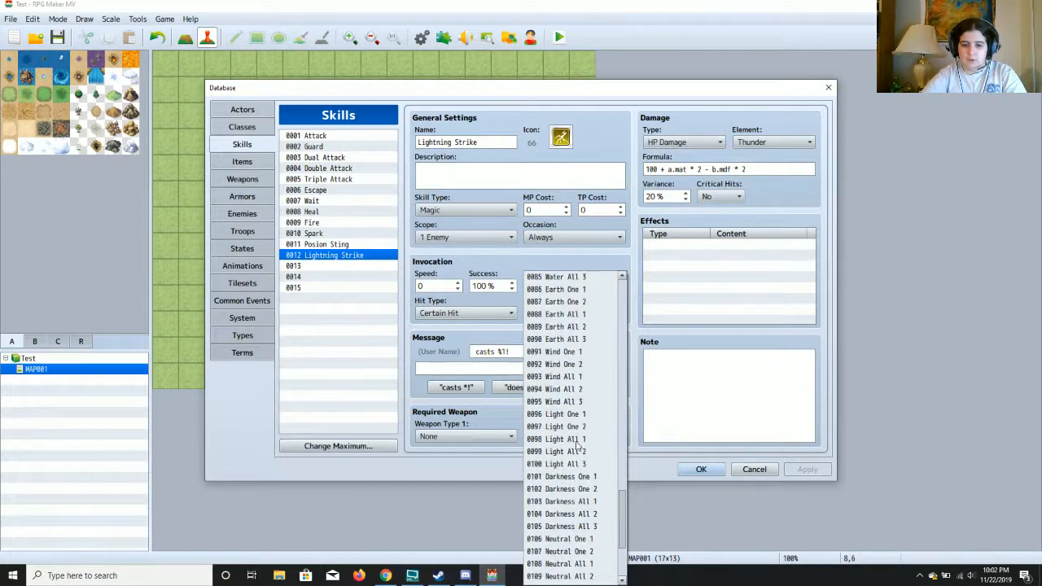
scroll(578, 443, "down", 2)
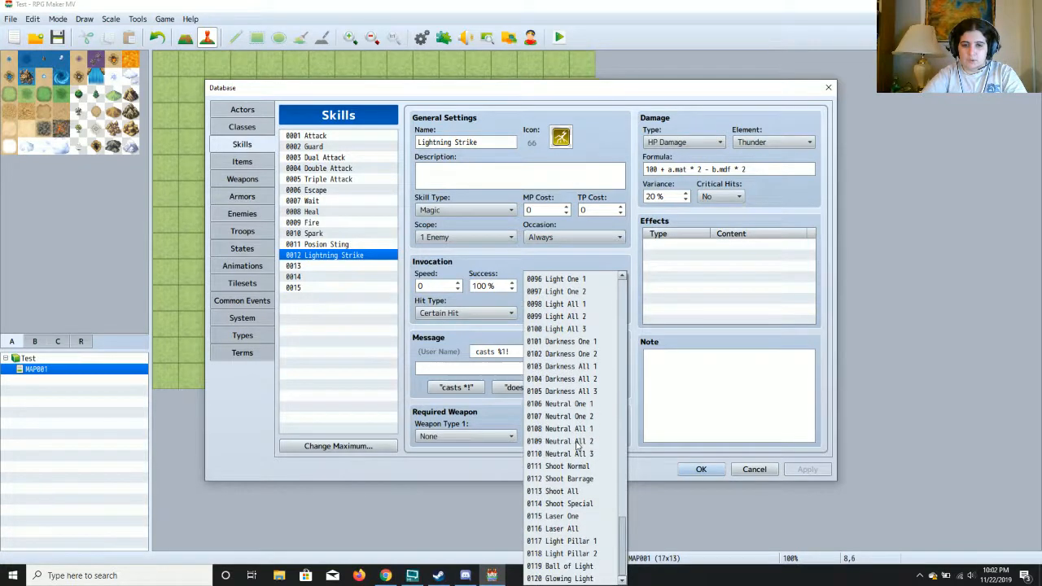
scroll(578, 443, "up", 3)
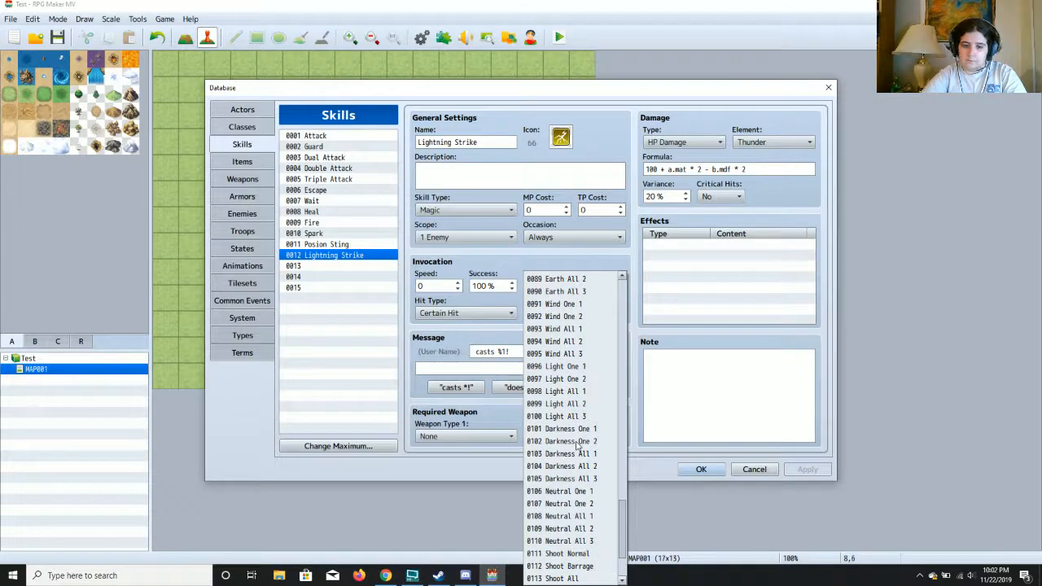
scroll(576, 446, "up", 5)
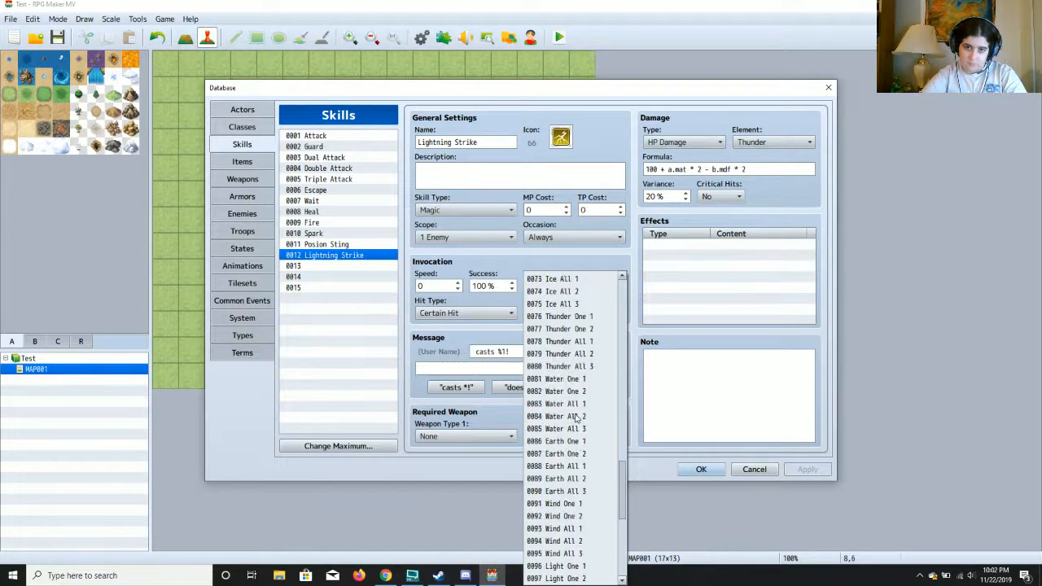
left_click(575, 317)
left_click(819, 469)
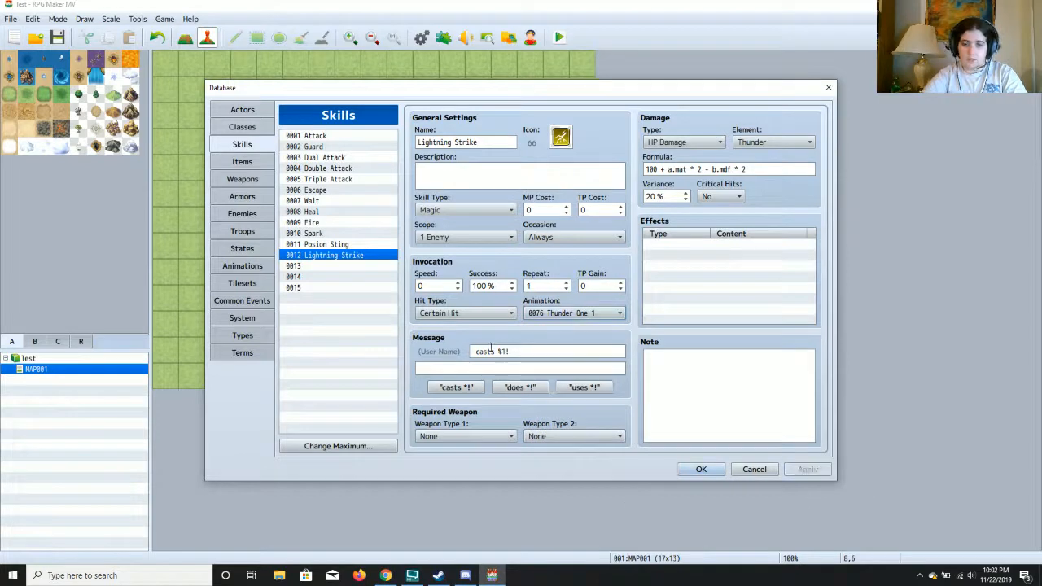
Start a new battle test of the Hornet*2 troop with the existing party and choose to fight.
left_click(244, 214)
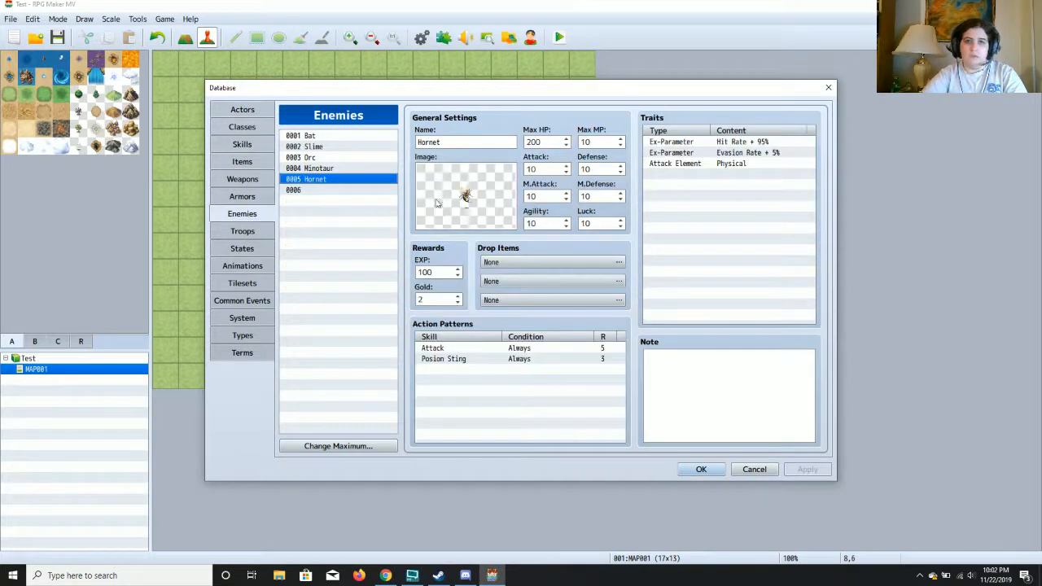
left_click(230, 229)
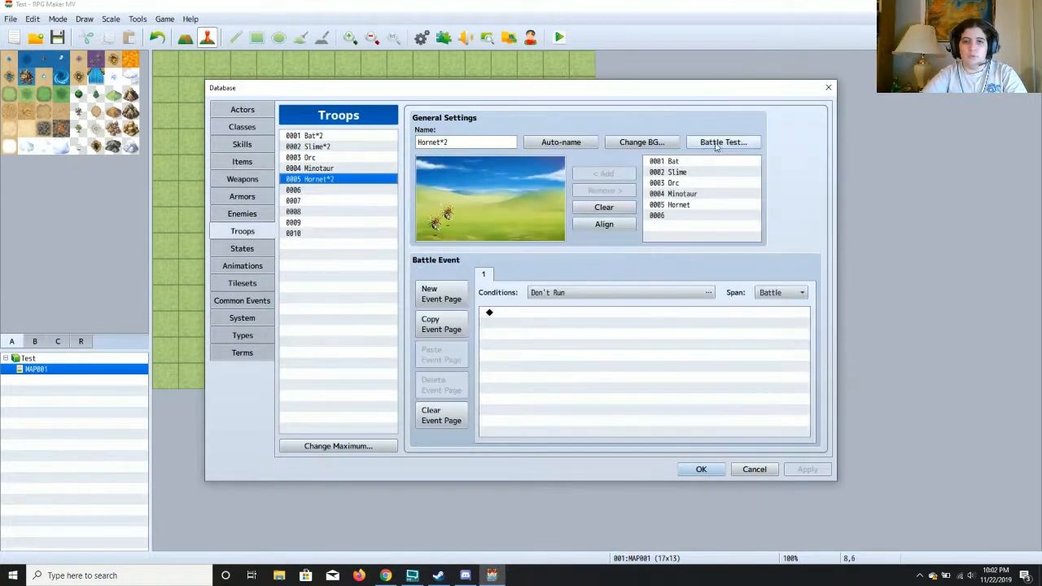
left_click(722, 143)
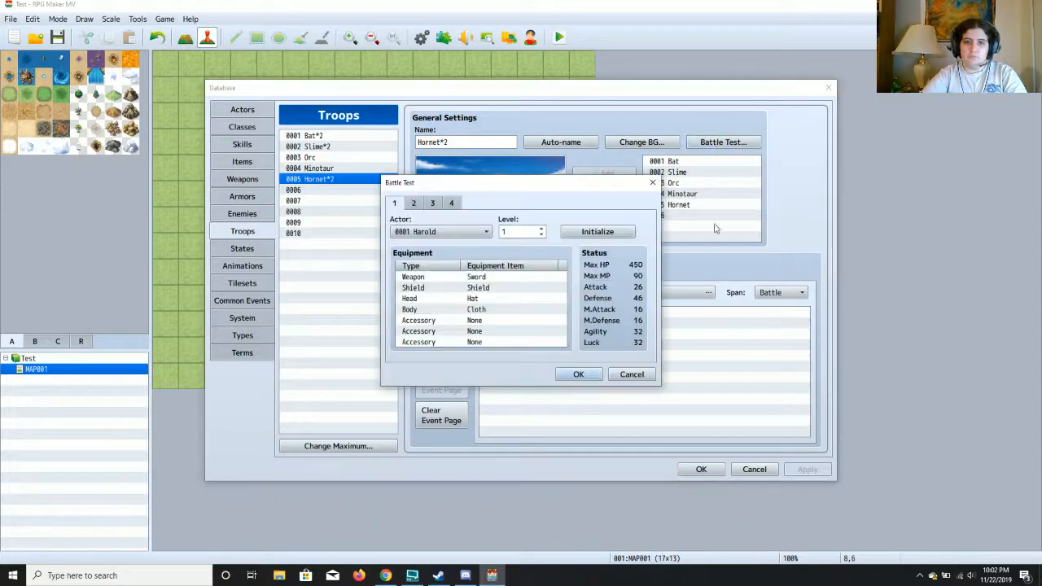
left_click(579, 375)
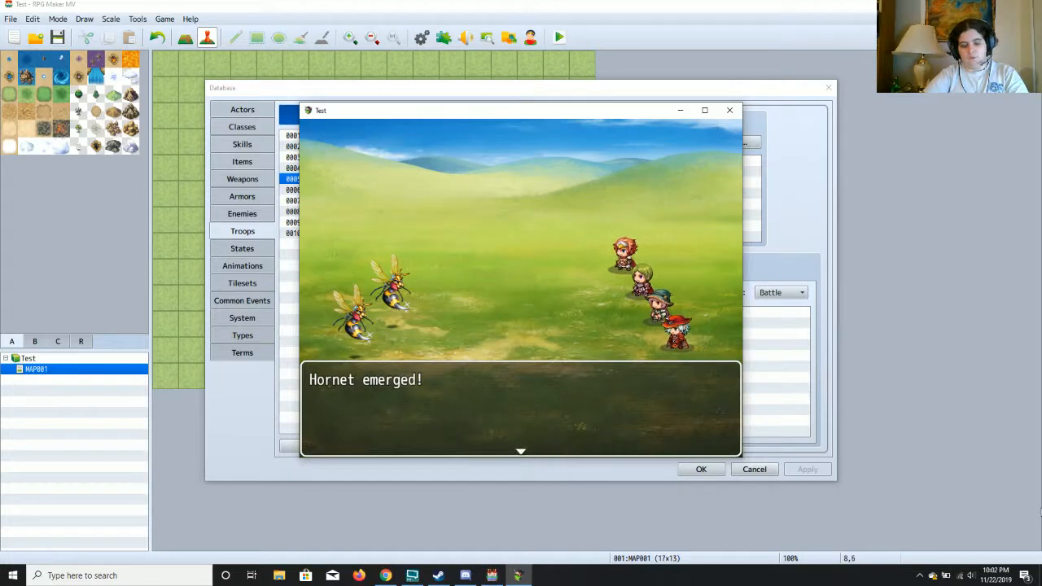
key("Return")
key("Return")
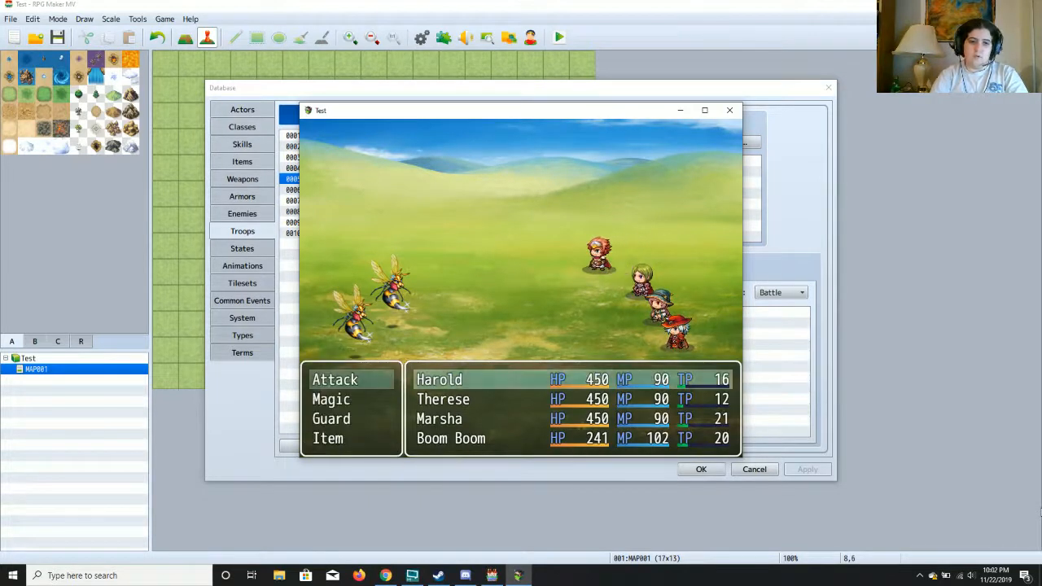
Have Harold, Therese and Marsha guard this round.
key("Up")
key("Up")
key("Return")
key("Up")
key("Up")
key("Return")
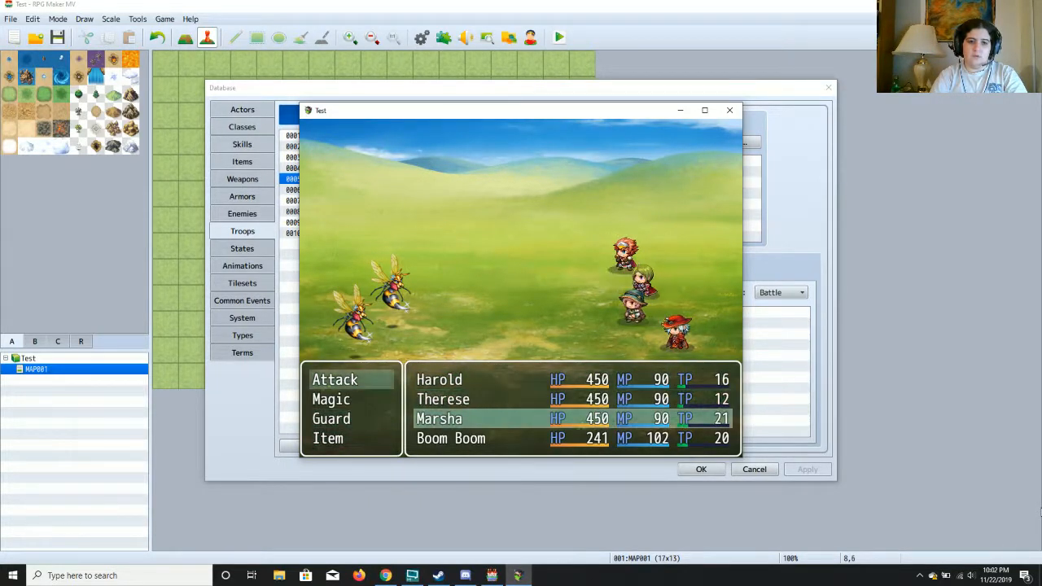
key("Up")
key("Up")
key("Return")
Have Boom Boom cast Lightning Strike on a Hornet to test the skill's new animation.
key("Down")
key("Return")
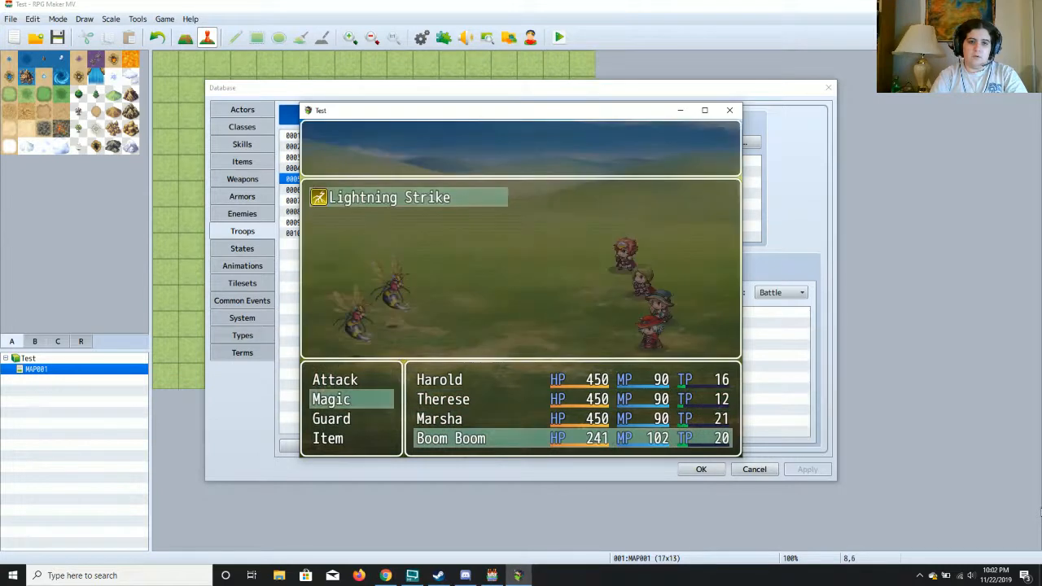
key("Return")
key("Return")
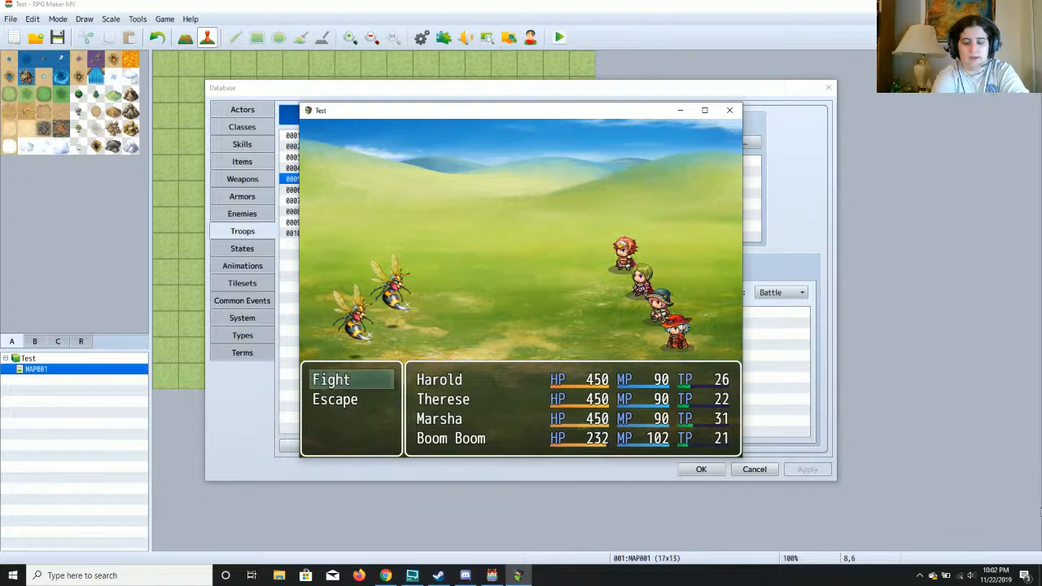
Begin the second round and have Harold and Therese attack Hornet A, backing out of Therese's empty magic list.
key("Return")
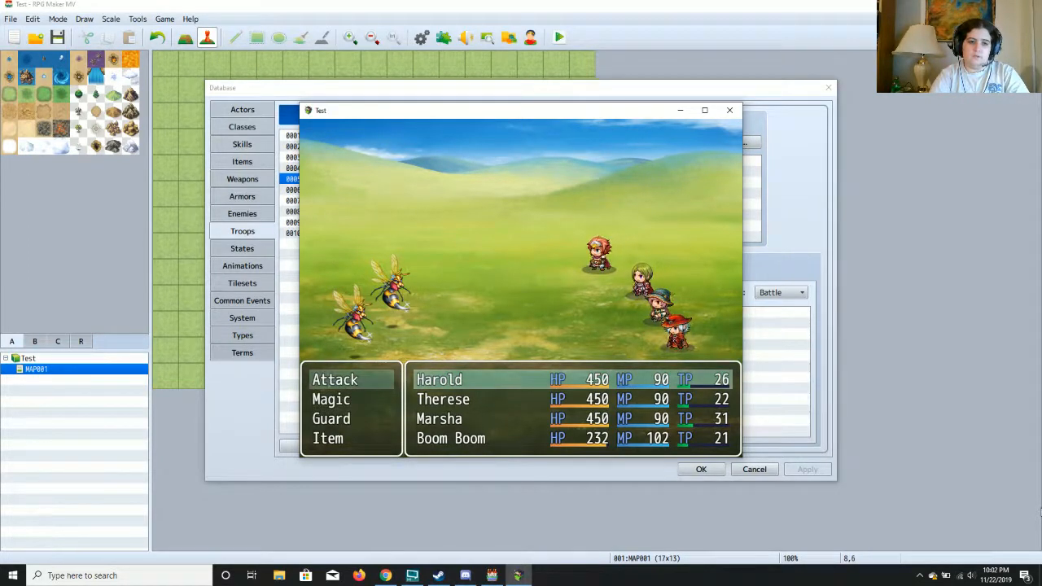
key("Return")
key("Return")
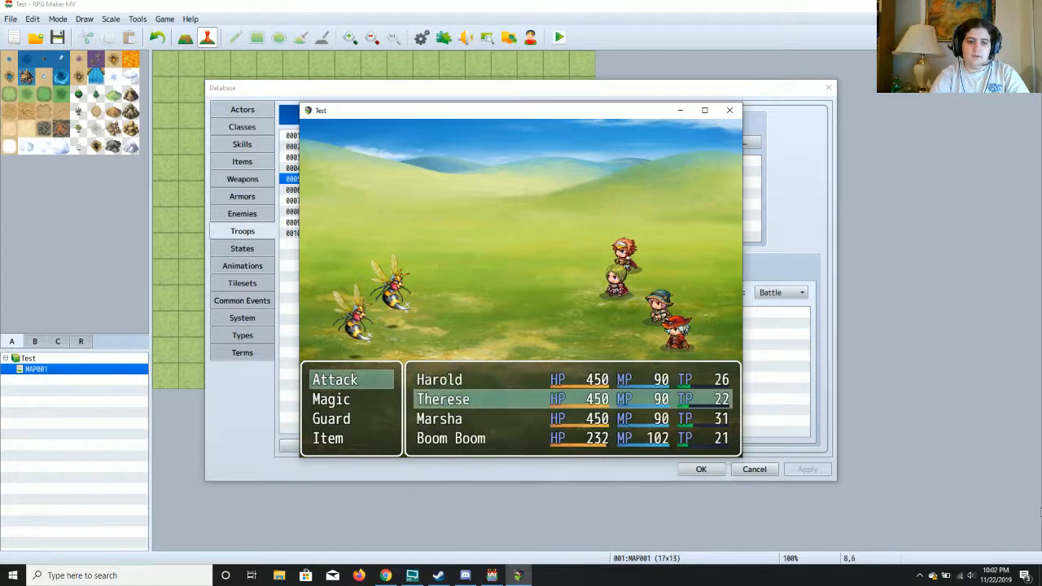
key("Down")
key("Return")
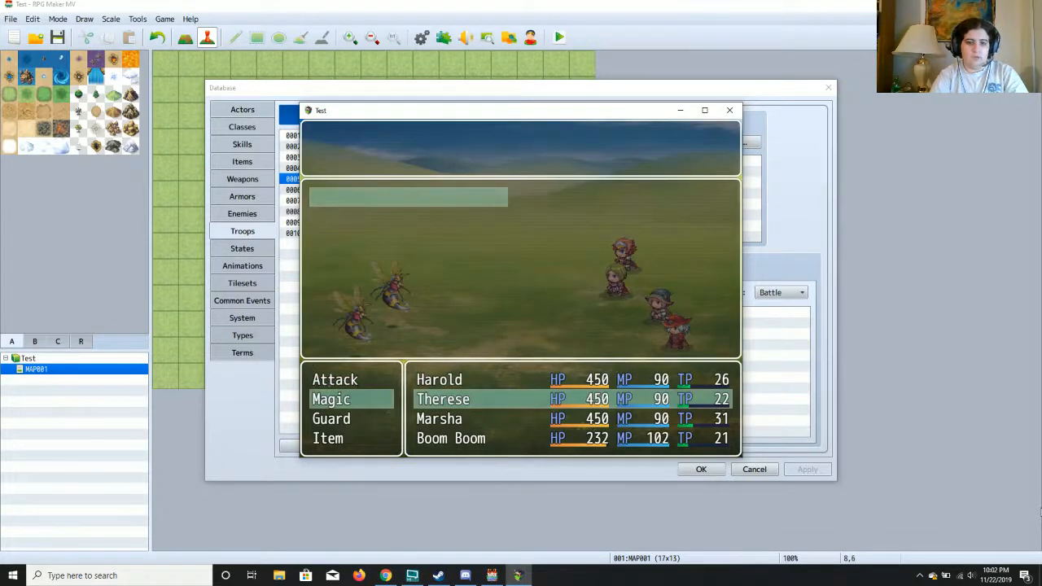
key("Escape")
key("Up")
key("Return")
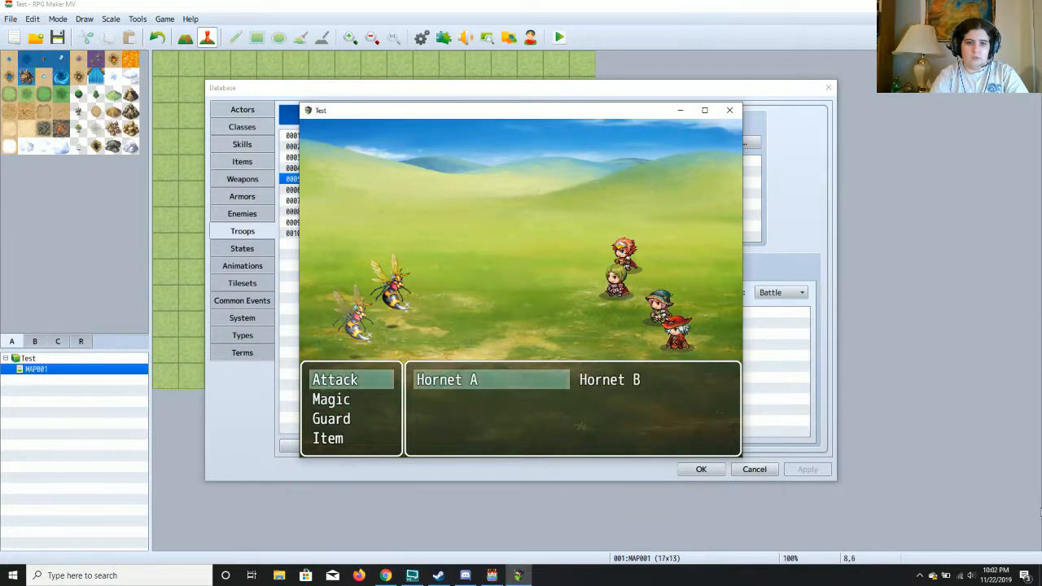
key("Return")
Have Marsha cast Fire and Boom Boom cast Lightning Strike to play out the round.
key("Down")
key("Return")
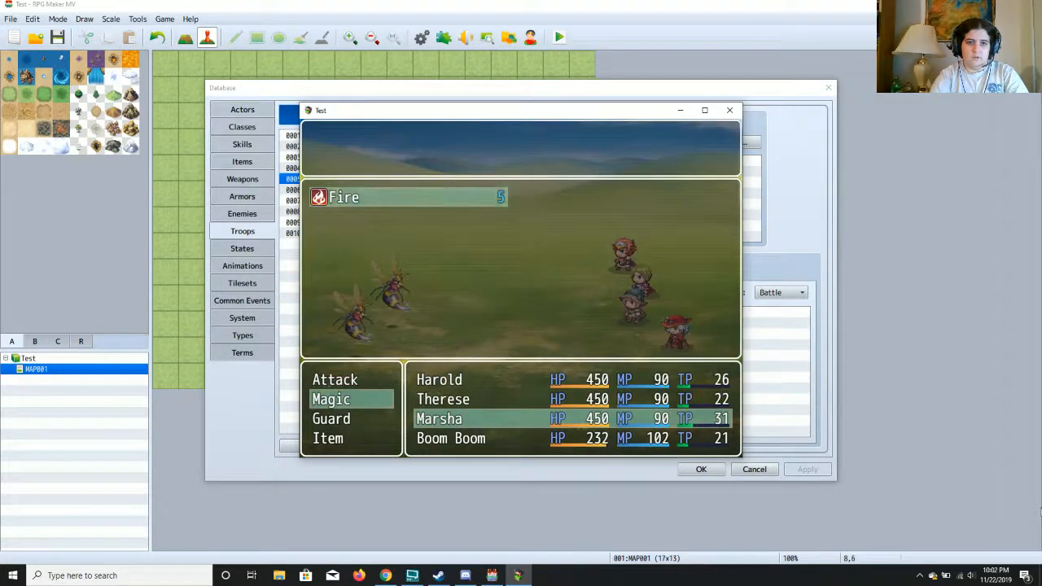
key("Return")
key("Return")
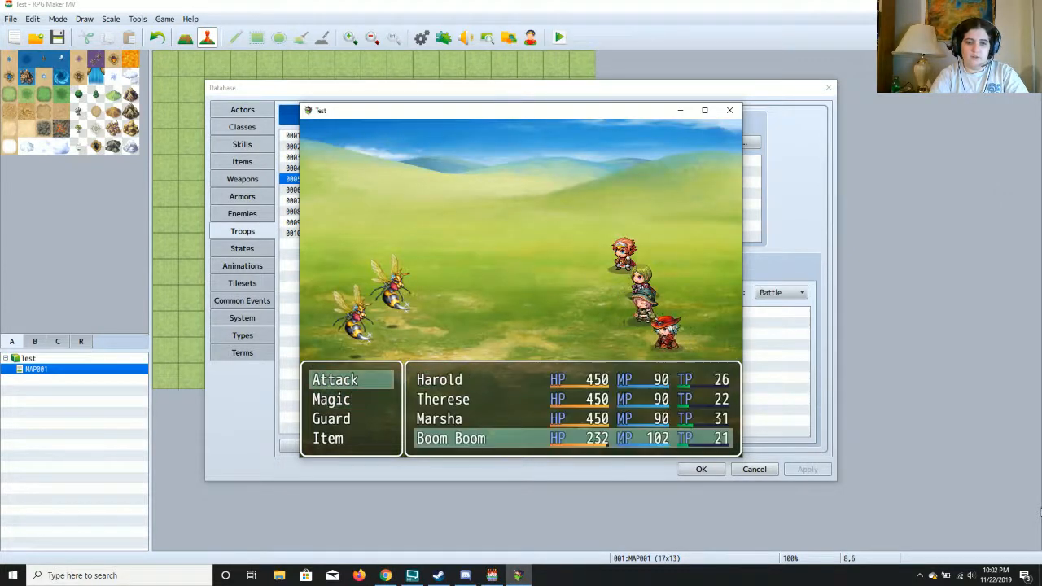
key("Down")
key("Return")
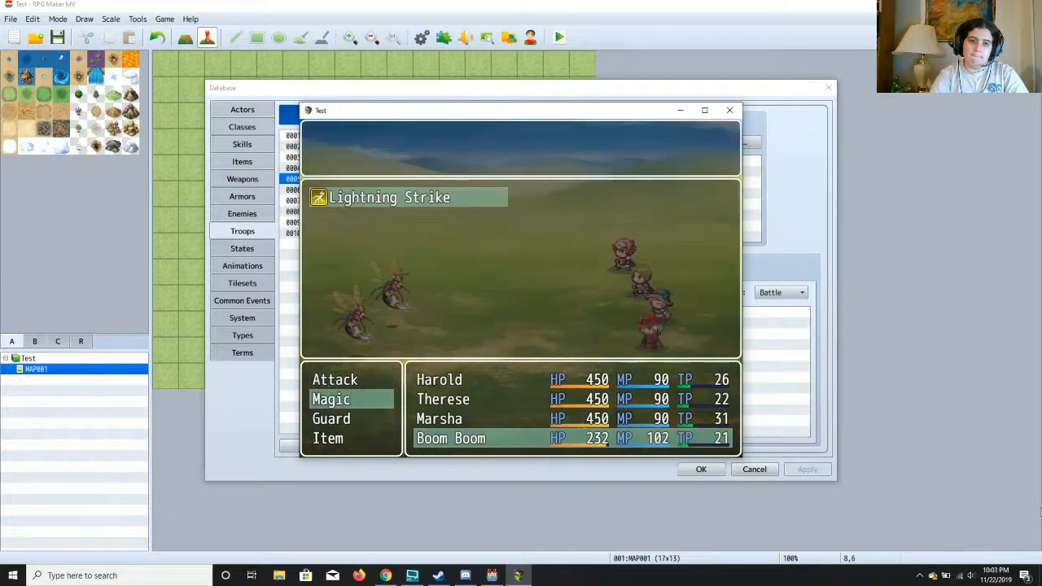
key("Return")
key("Return")
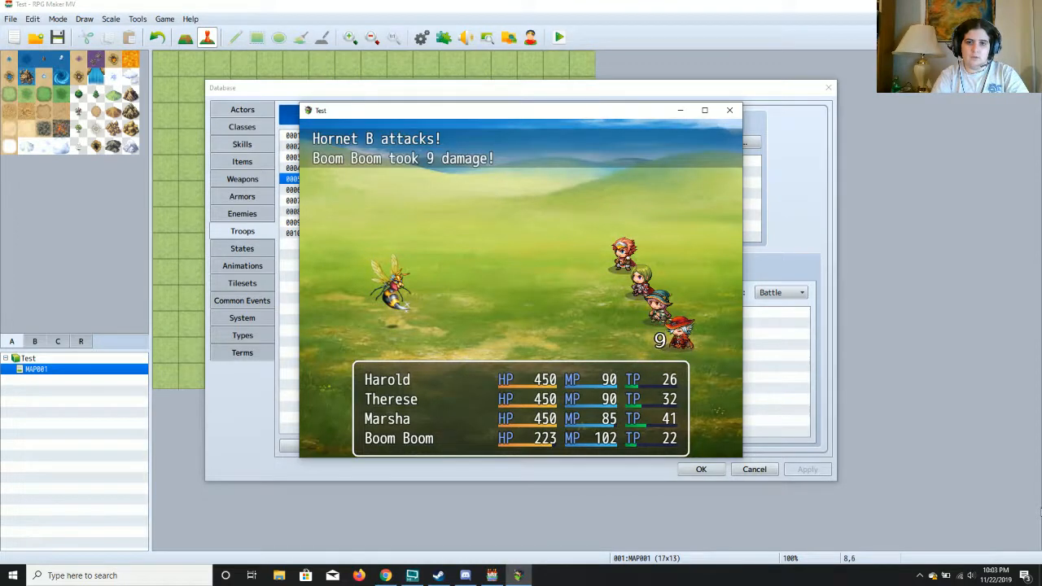
Begin the third round and have Harold and Therese attack Hornet B.
key("Return")
key("Return")
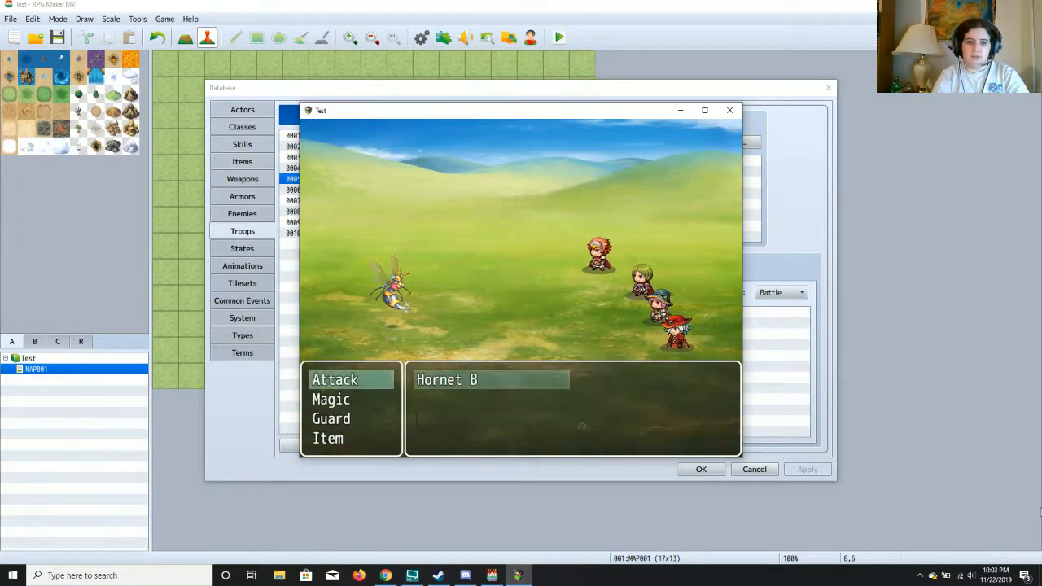
key("Return")
key("Return")
key("Return")
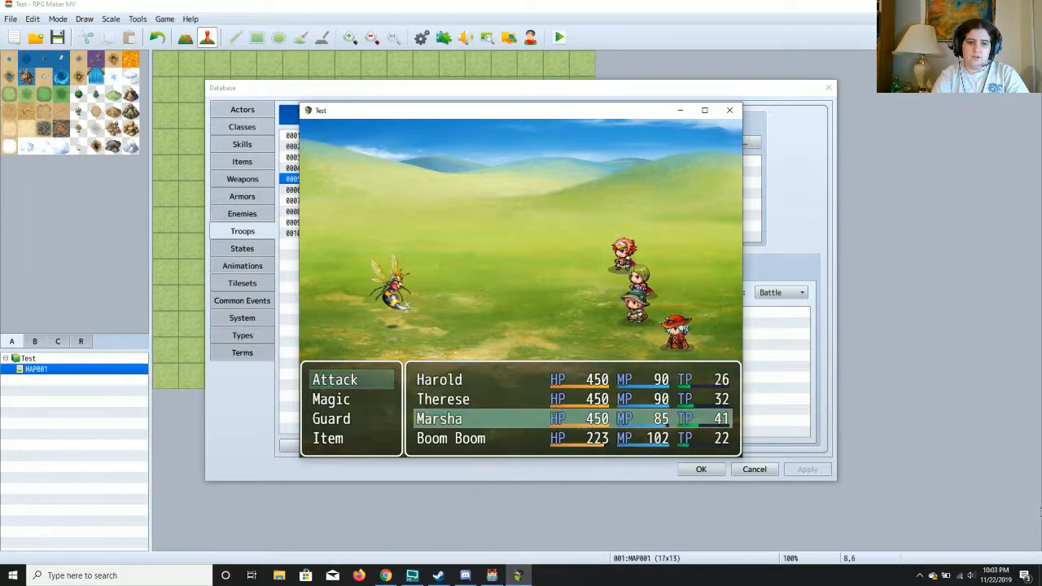
Have Marsha attack the remaining Hornet and Boom Boom cast Lightning Strike to play out the third round.
key("Return")
key("Return")
key("Down")
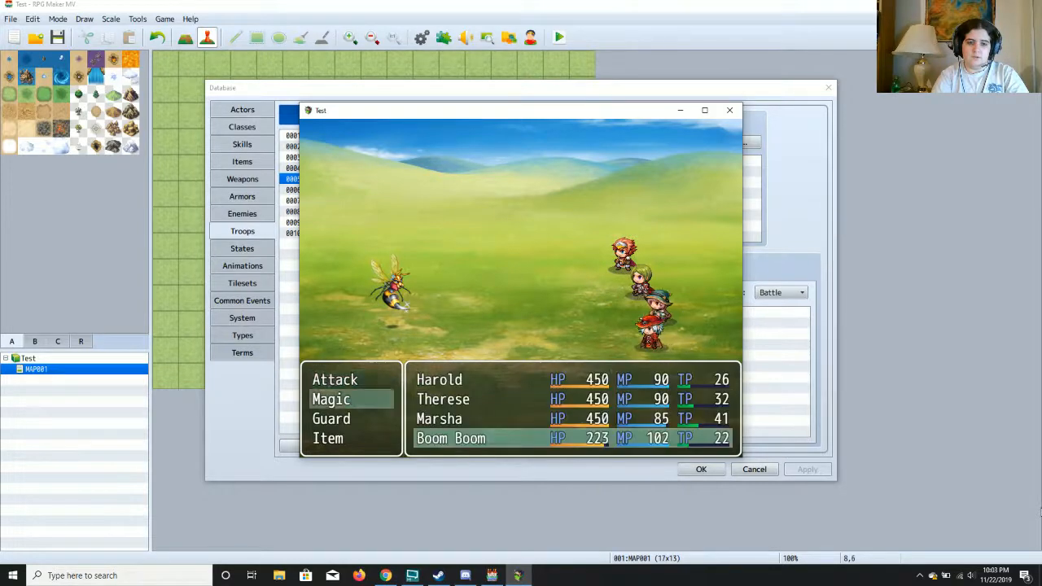
key("Return")
key("Return")
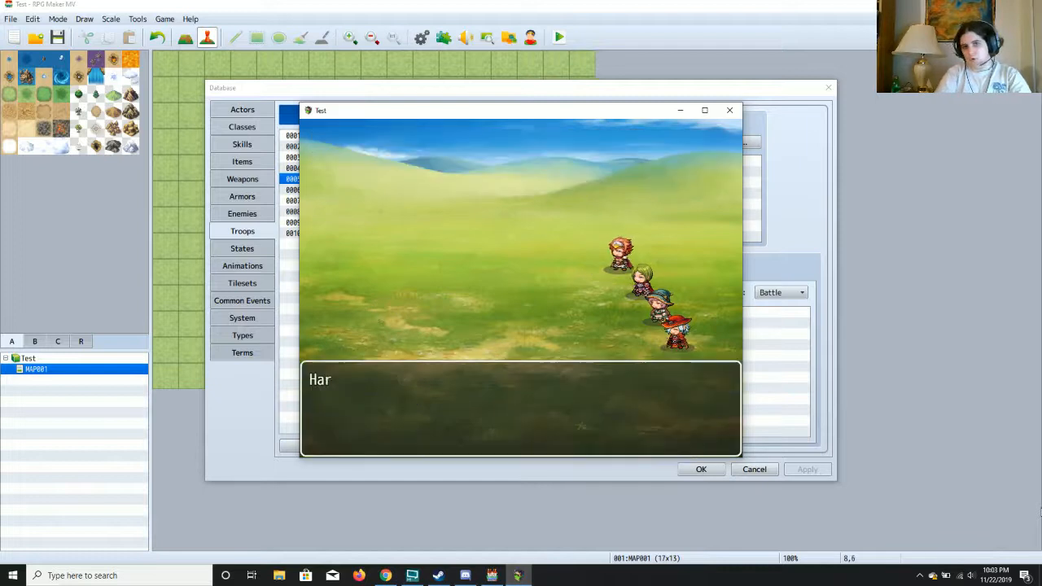
Advance through the victory and level-up messages to end the battle test.
key("Return")
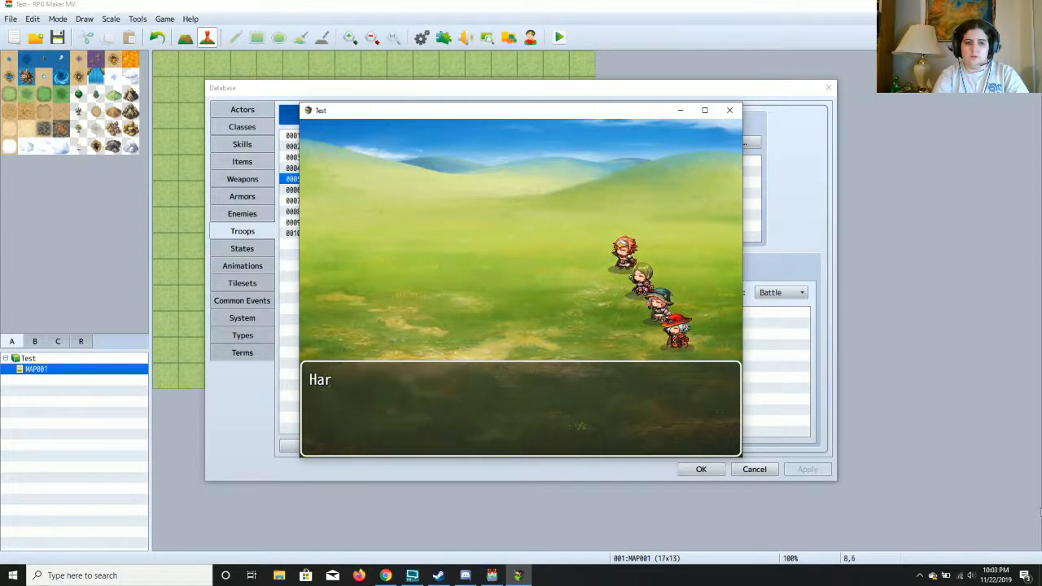
key("Return")
key("Return")
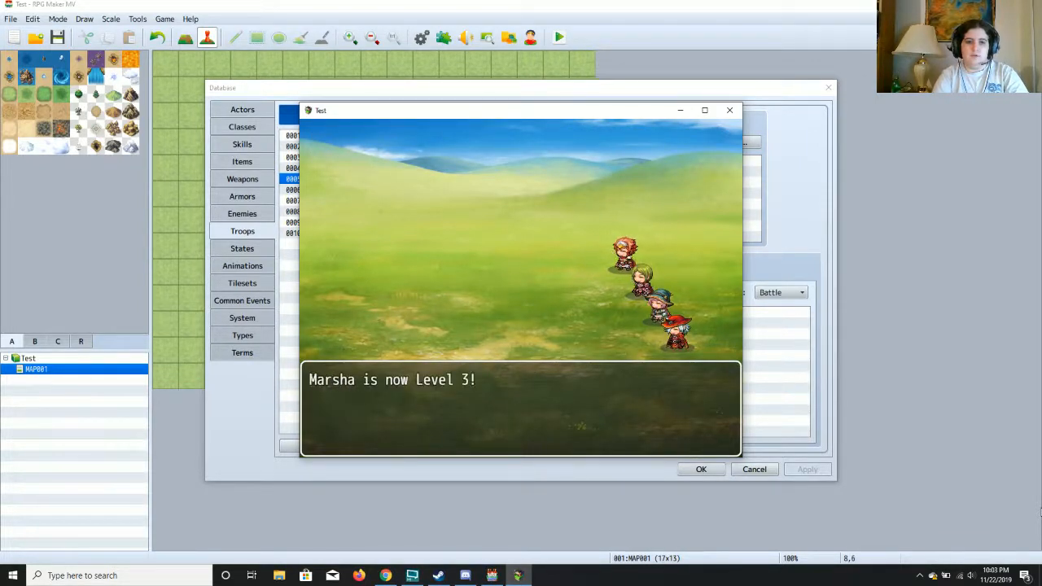
key("Return")
key("Return")
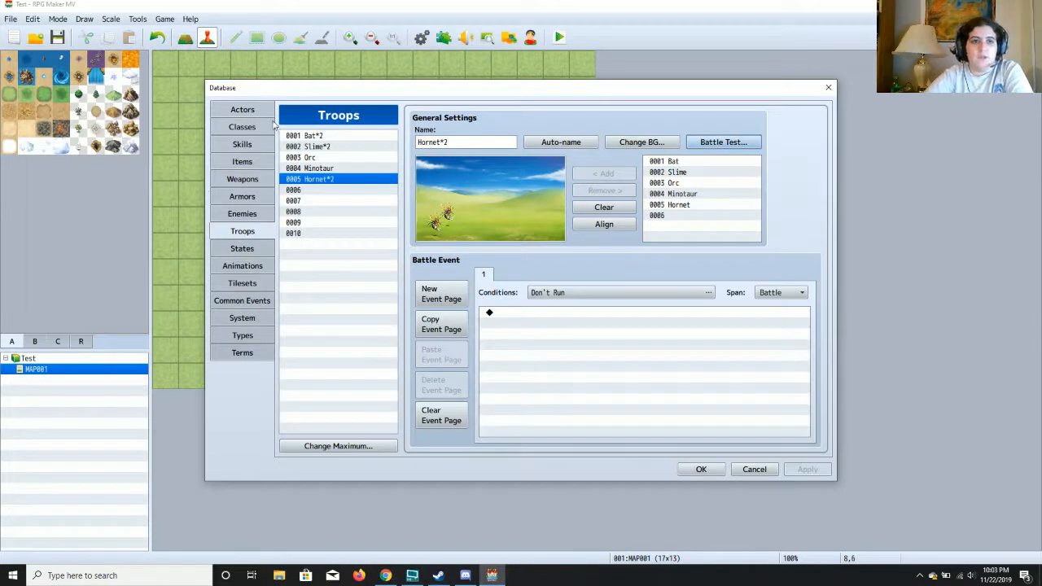
Set the Lightning Strike skill's MP cost to 5, apply the change and close the database.
left_click(242, 144)
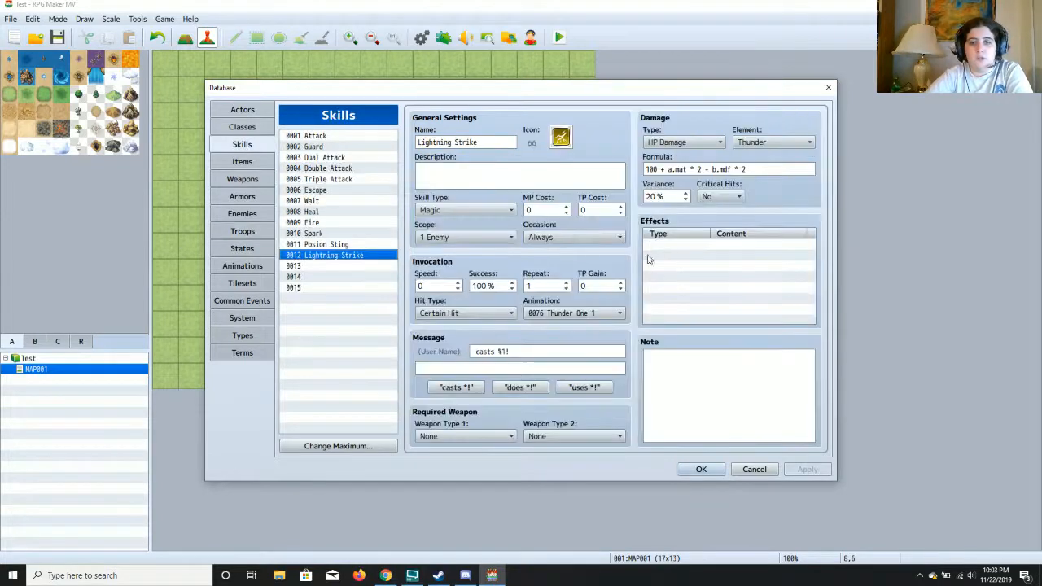
left_click(542, 211)
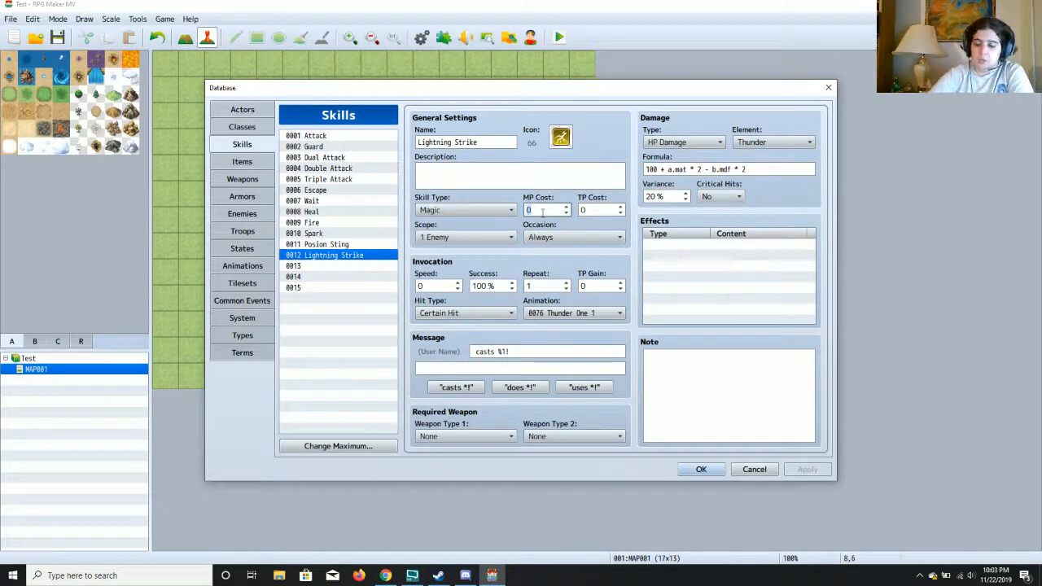
type("5")
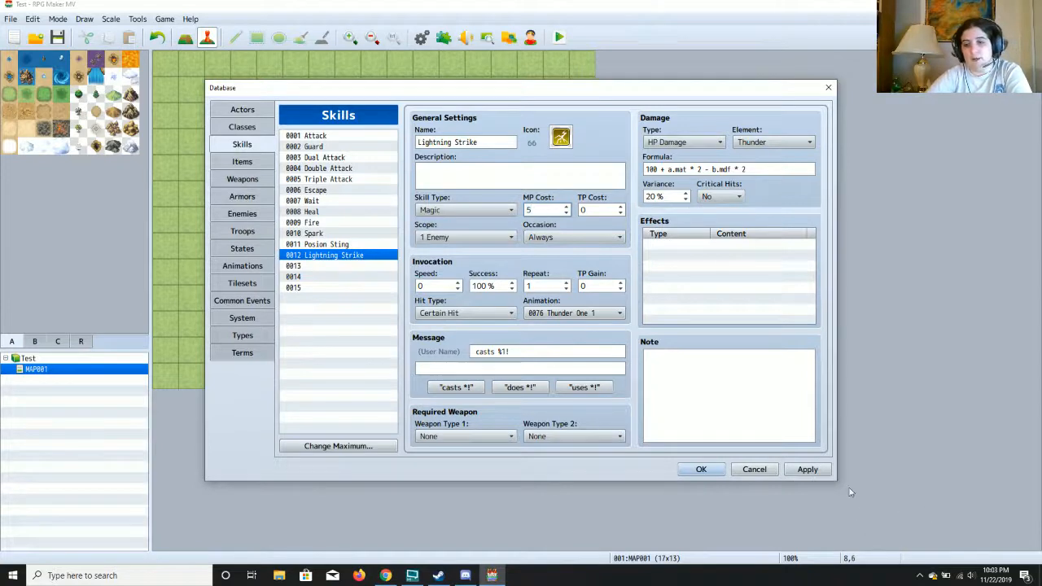
left_click(822, 473)
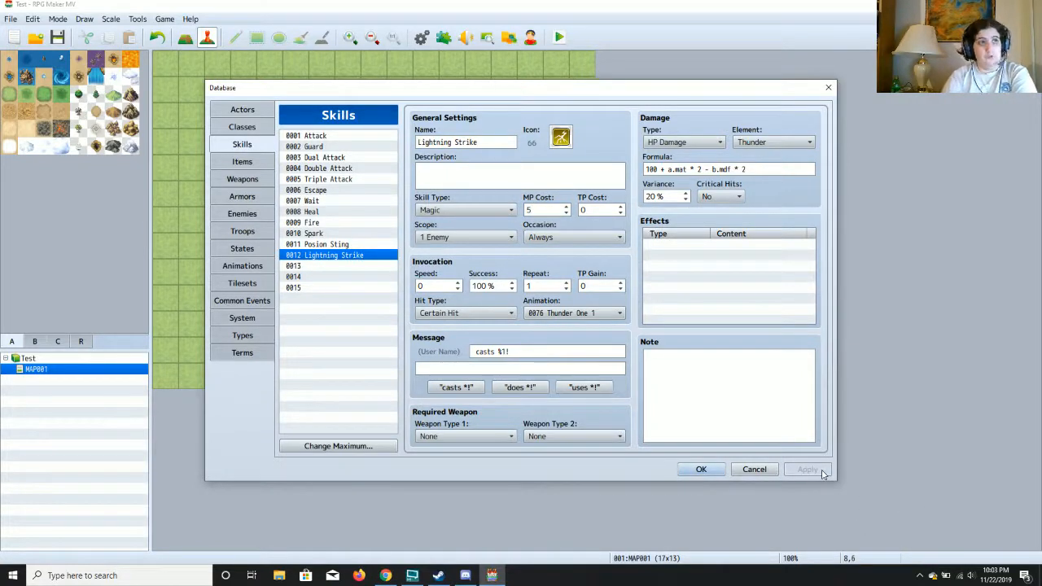
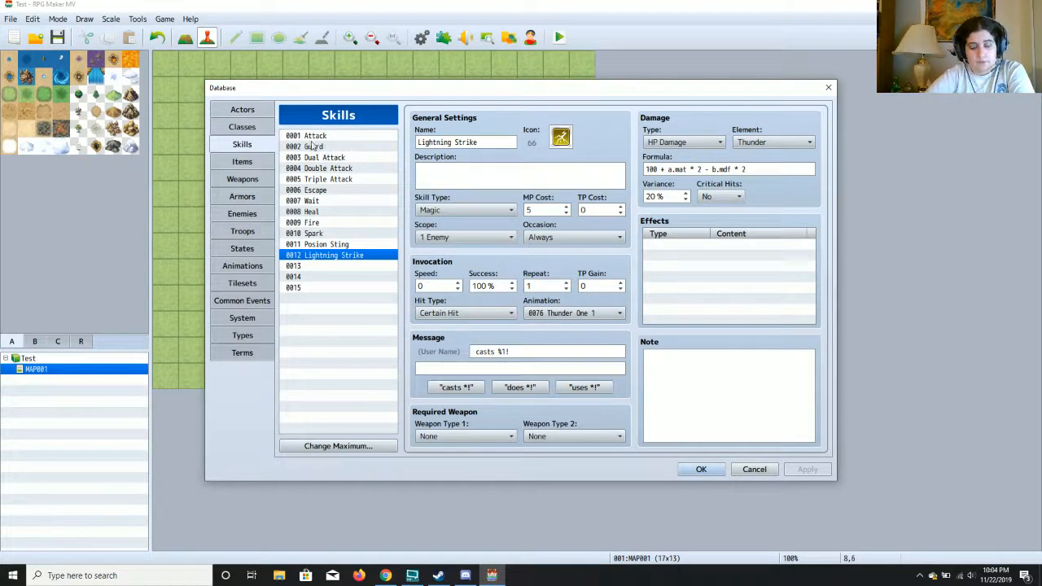
left_click(698, 470)
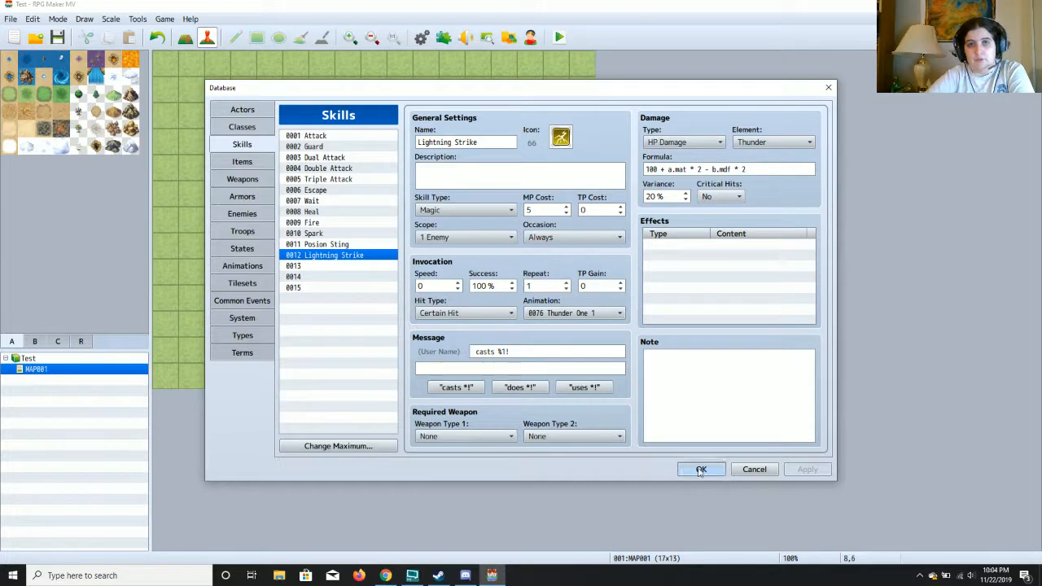
Look through the plugins available for a new Plugin Manager entry, leaving without adding one.
left_click(444, 39)
double_click(382, 176)
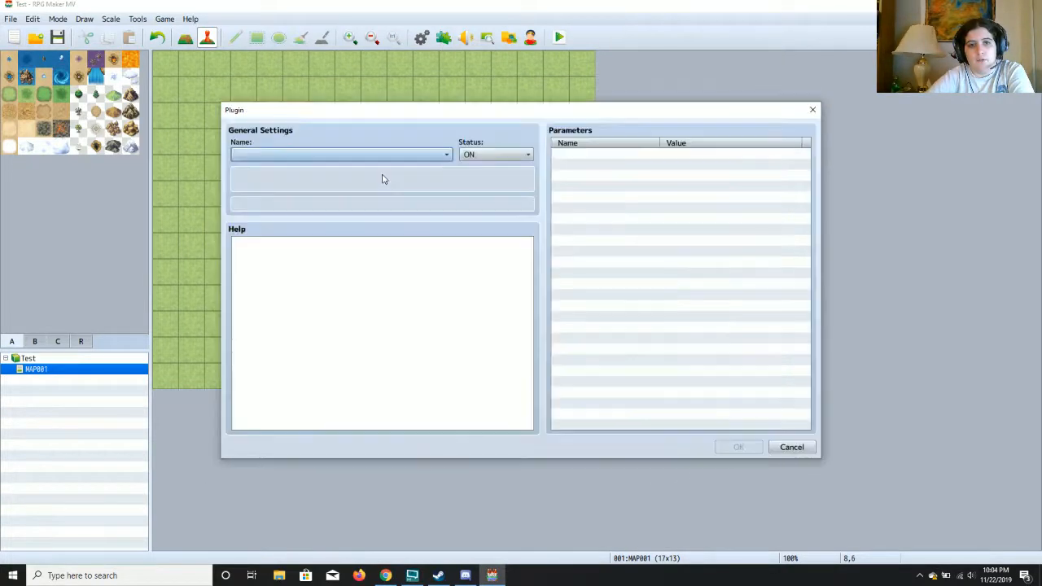
left_click(380, 156)
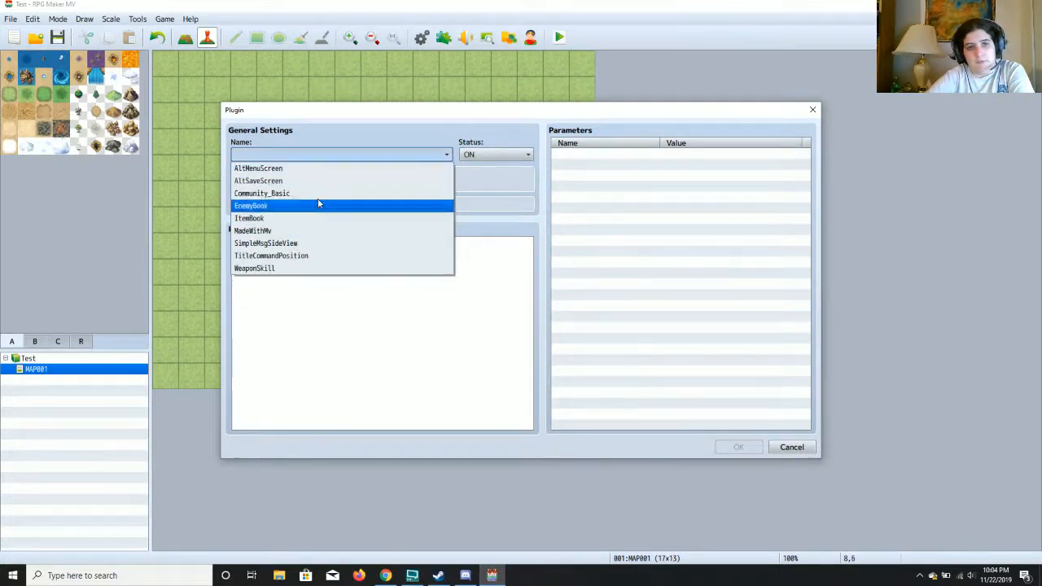
left_click(787, 453)
left_click(786, 453)
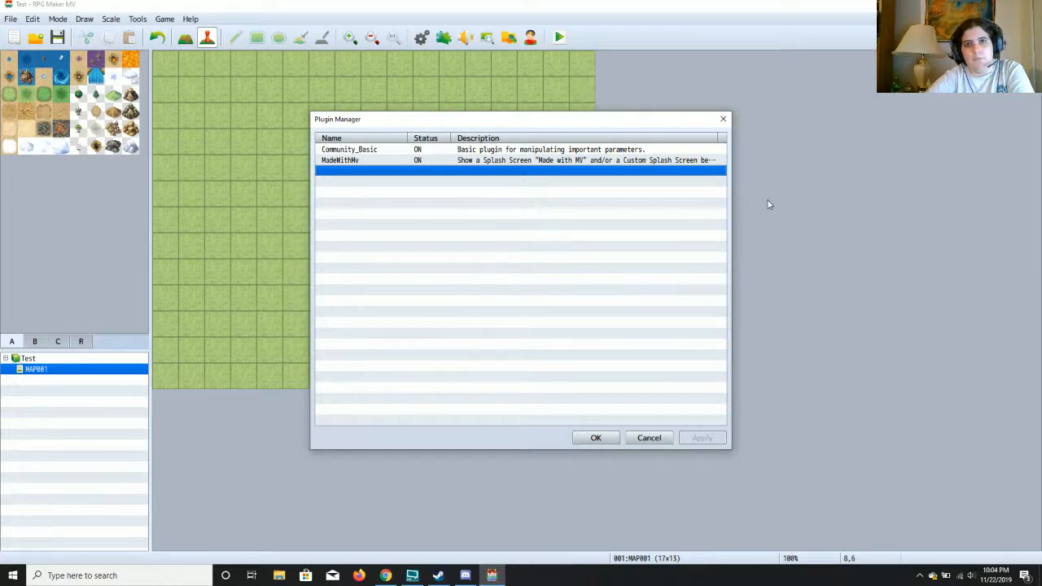
left_click(723, 119)
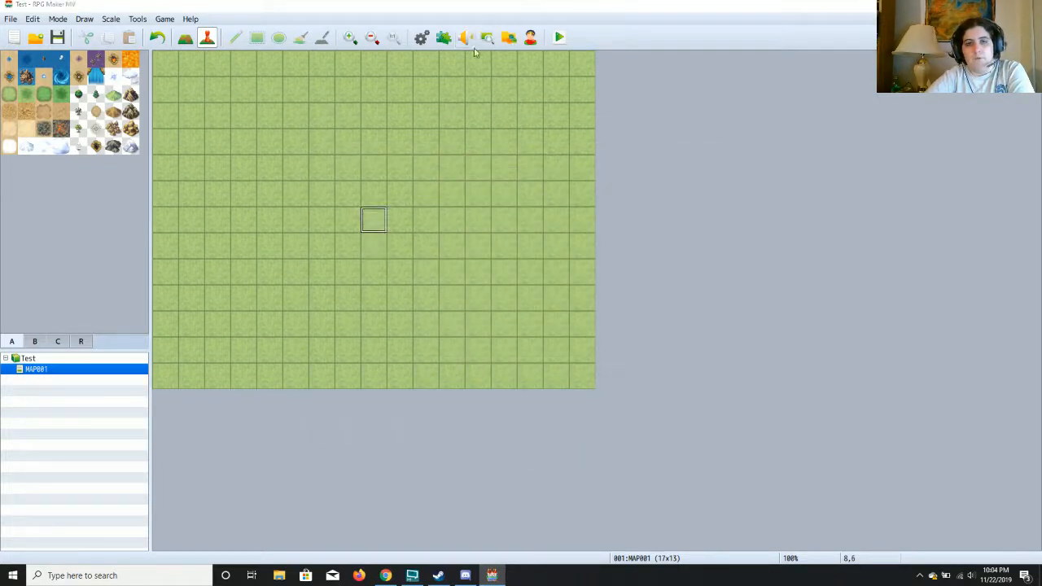
View the Sound Test and Event Searcher tools, closing each one.
left_click(468, 38)
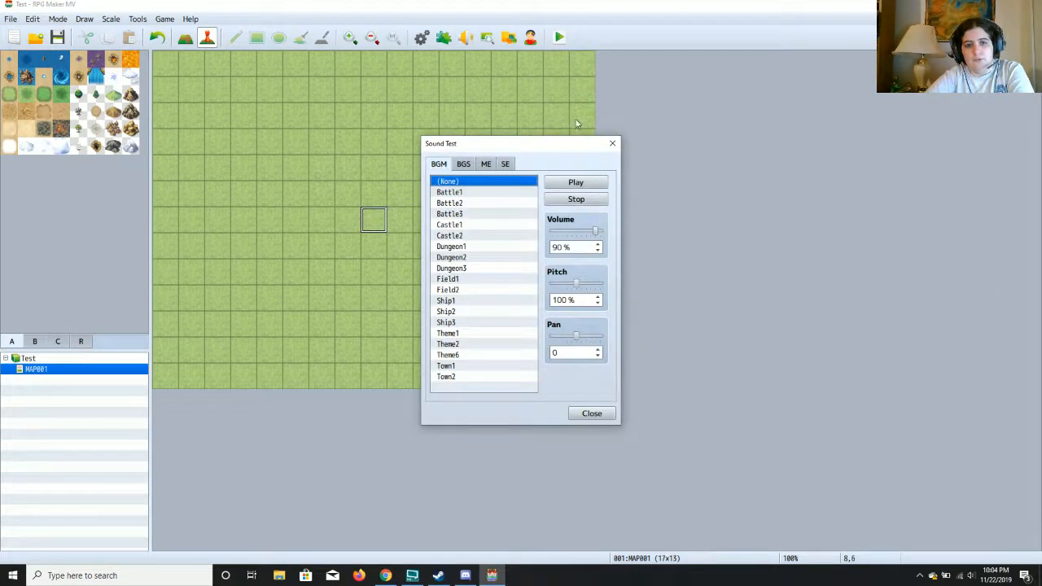
left_click(613, 144)
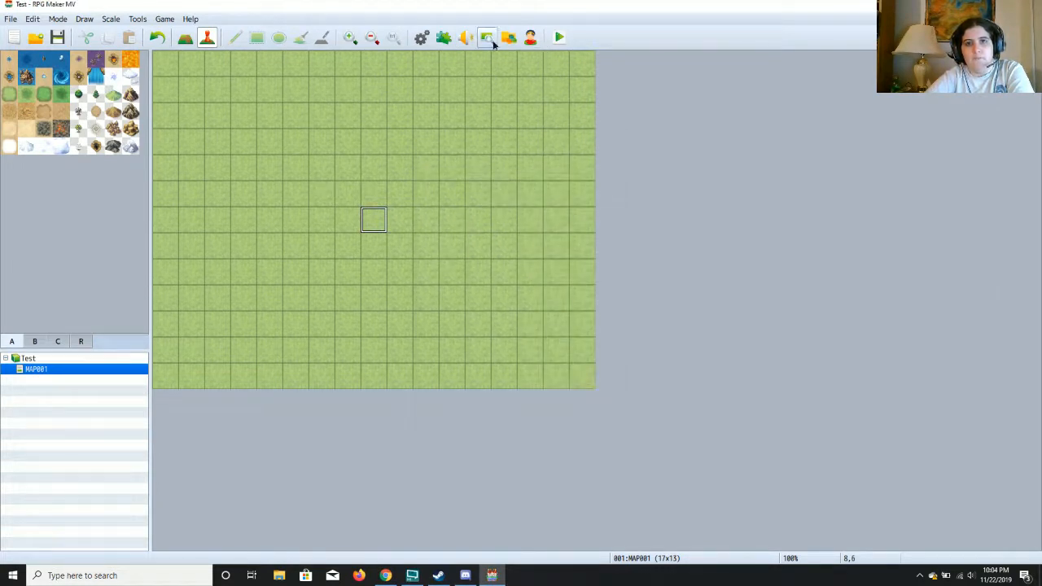
left_click(487, 37)
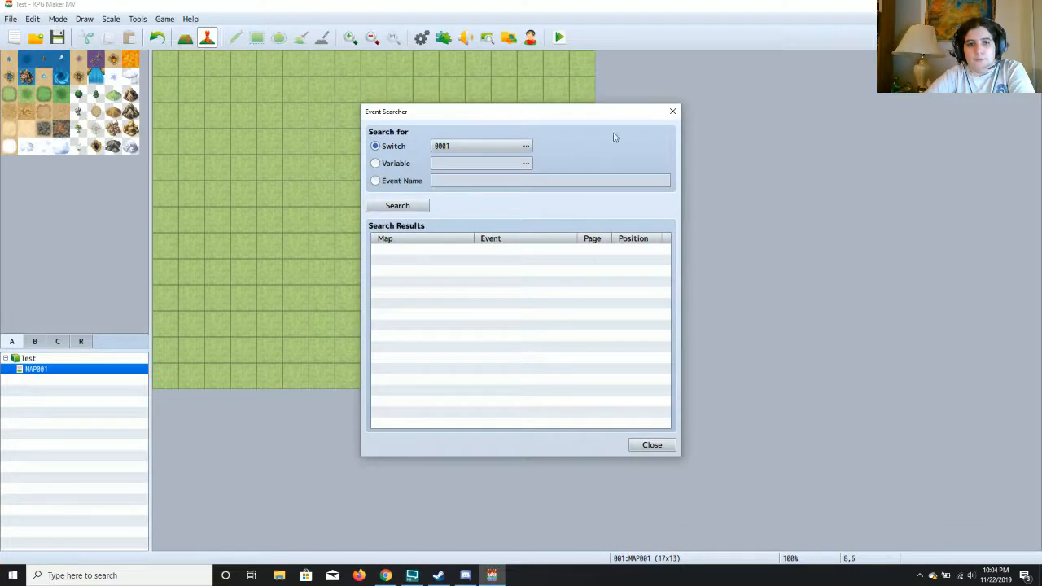
left_click(673, 111)
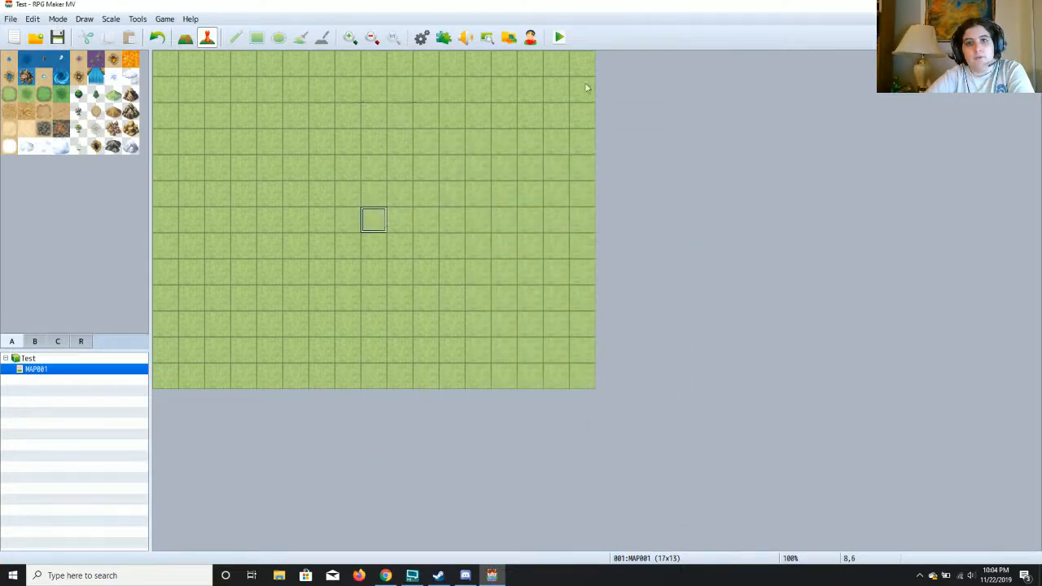
View the battlebacks1 and tilesets resources in the Resource Manager and select the img/sv_enemies folder.
left_click(513, 39)
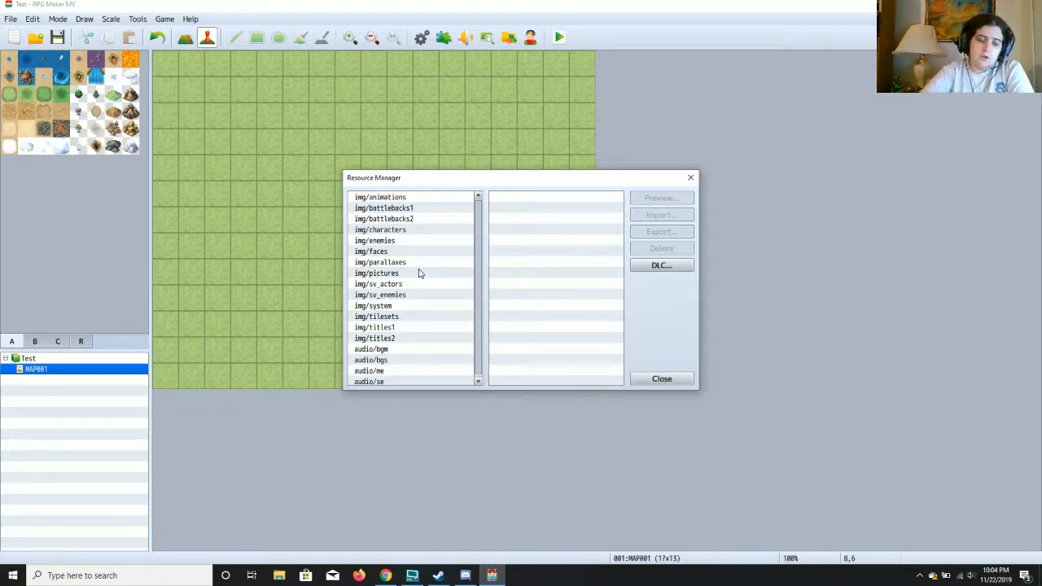
left_click(414, 209)
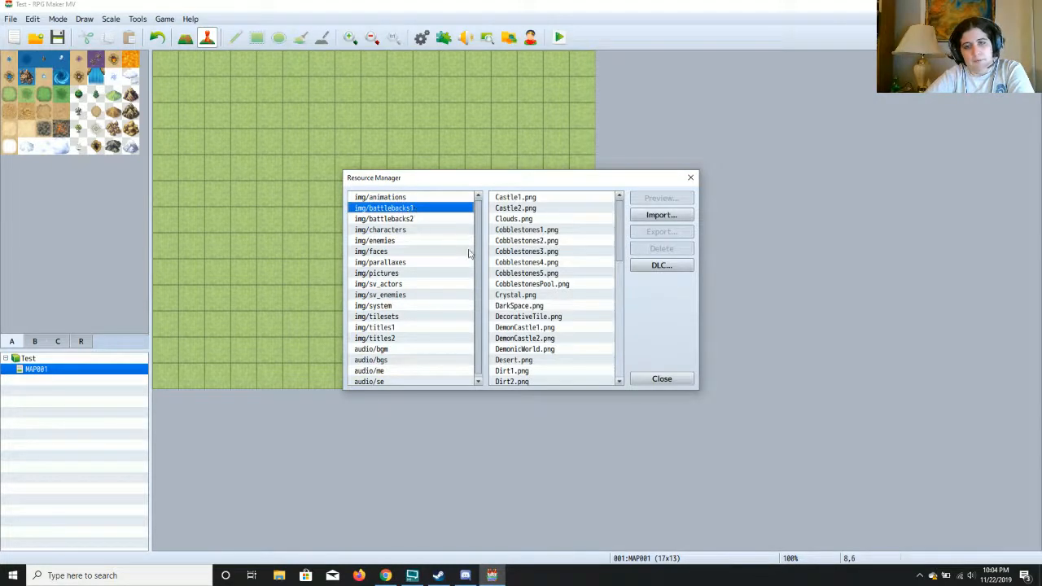
left_click(397, 318)
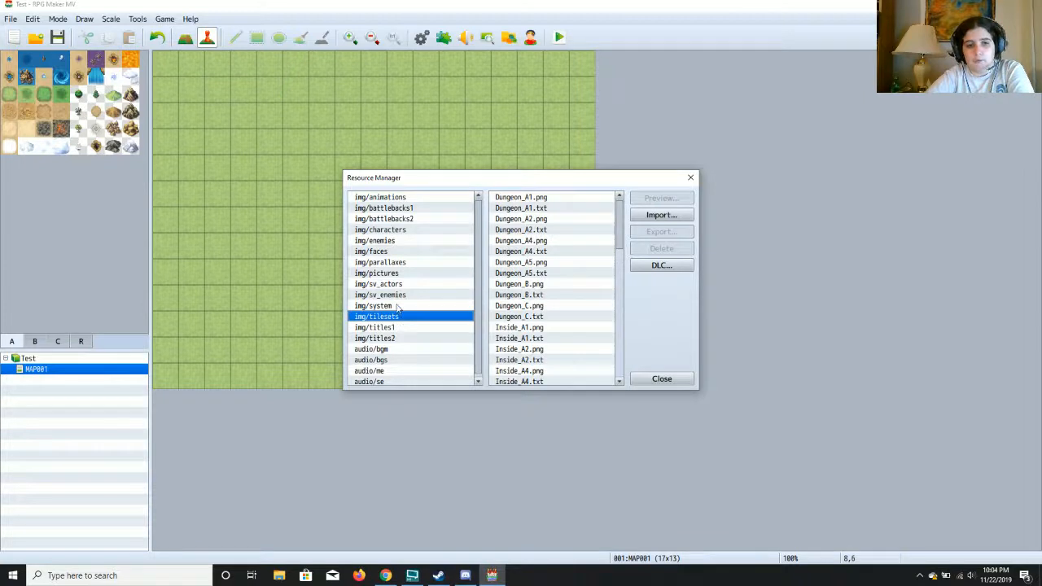
left_click(403, 294)
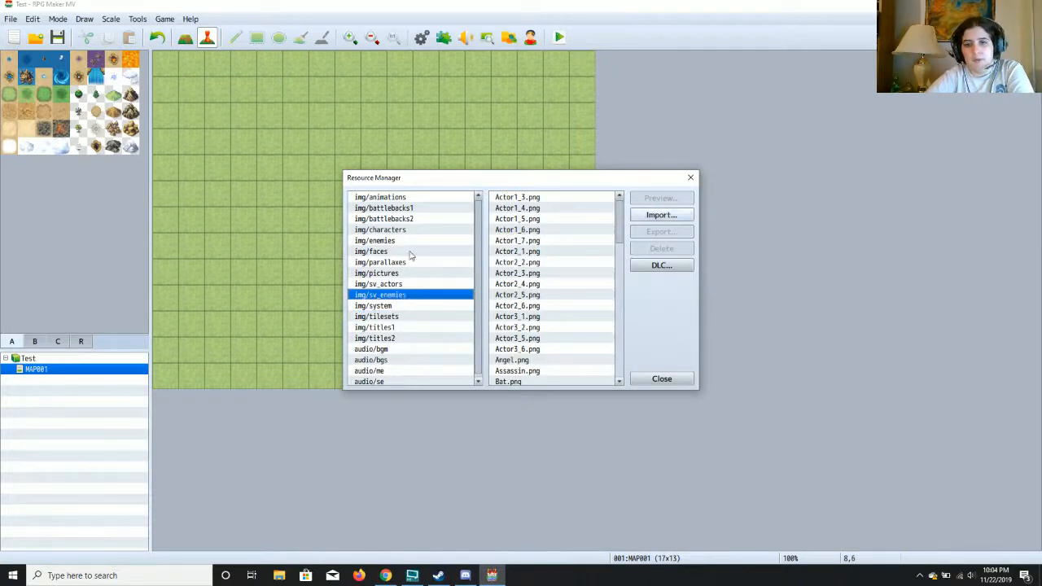
Import all the monster images from the RPGMakerFES_RES DLC's enemies folder into img/sv_enemies and close the Resource Manager.
left_click(662, 266)
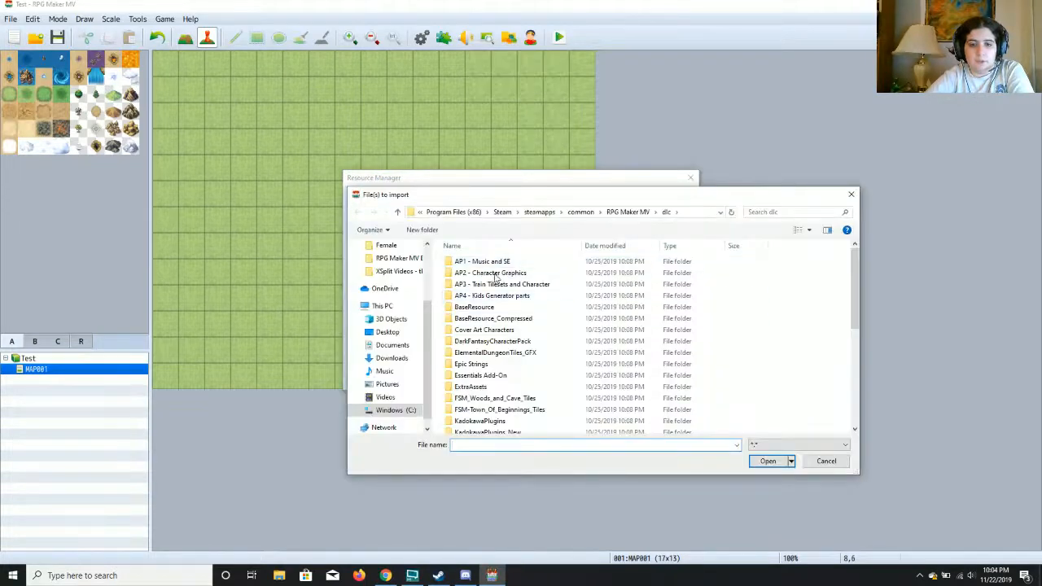
scroll(497, 293, "down", 7)
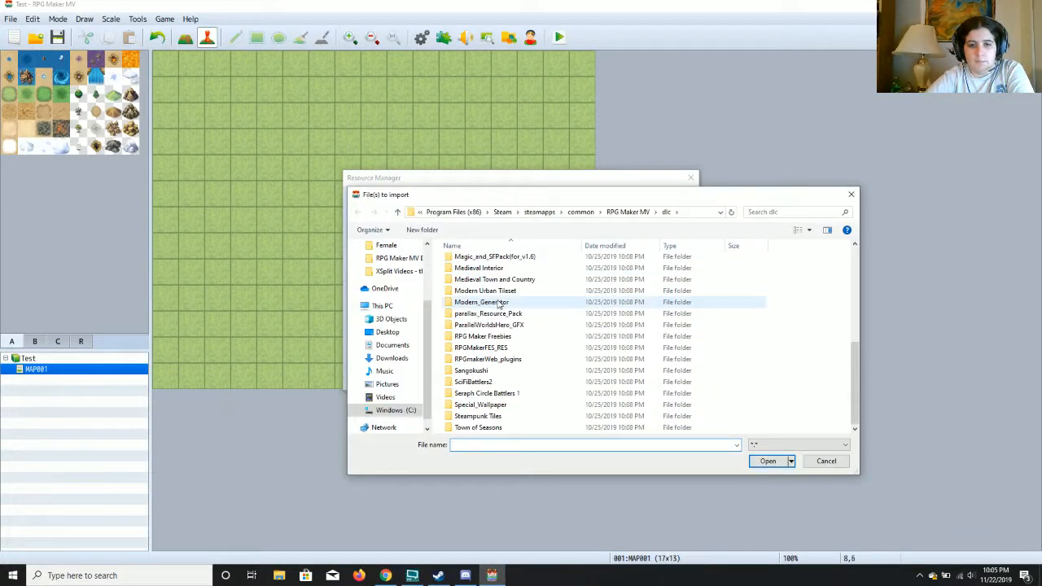
scroll(504, 307, "up", 7)
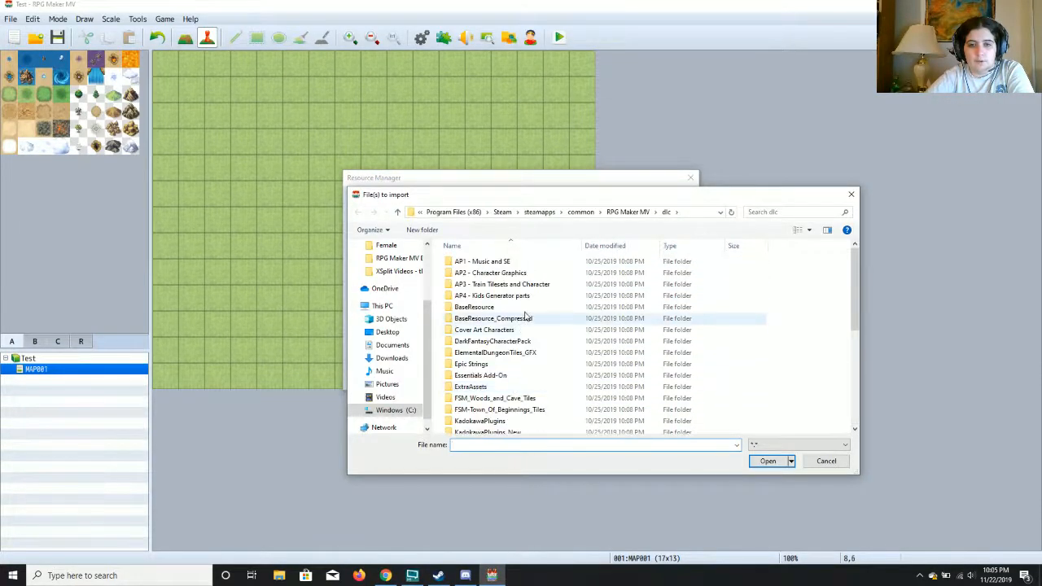
scroll(525, 316, "down", 7)
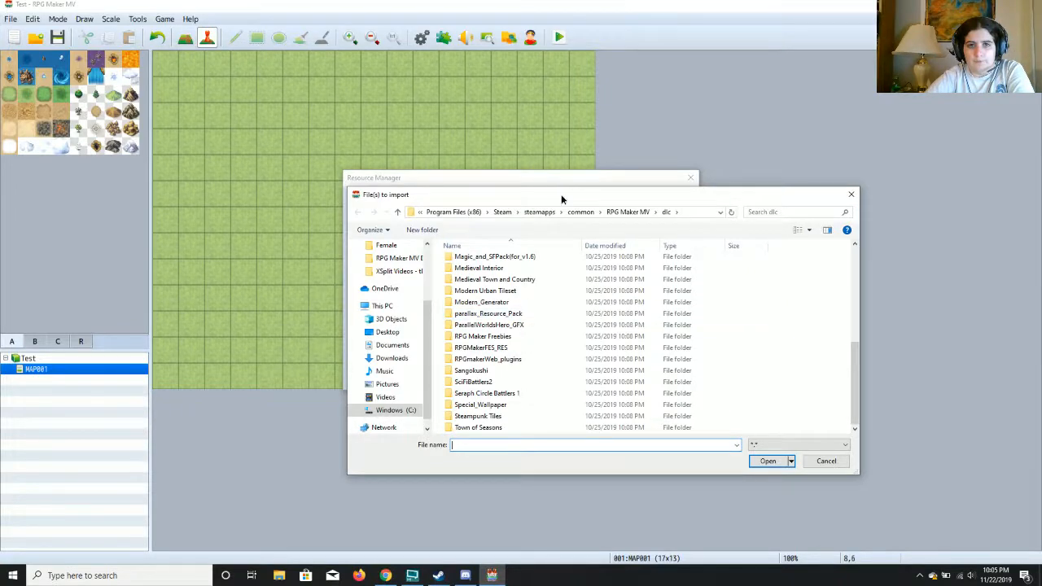
left_click_drag(561, 193, 534, 177)
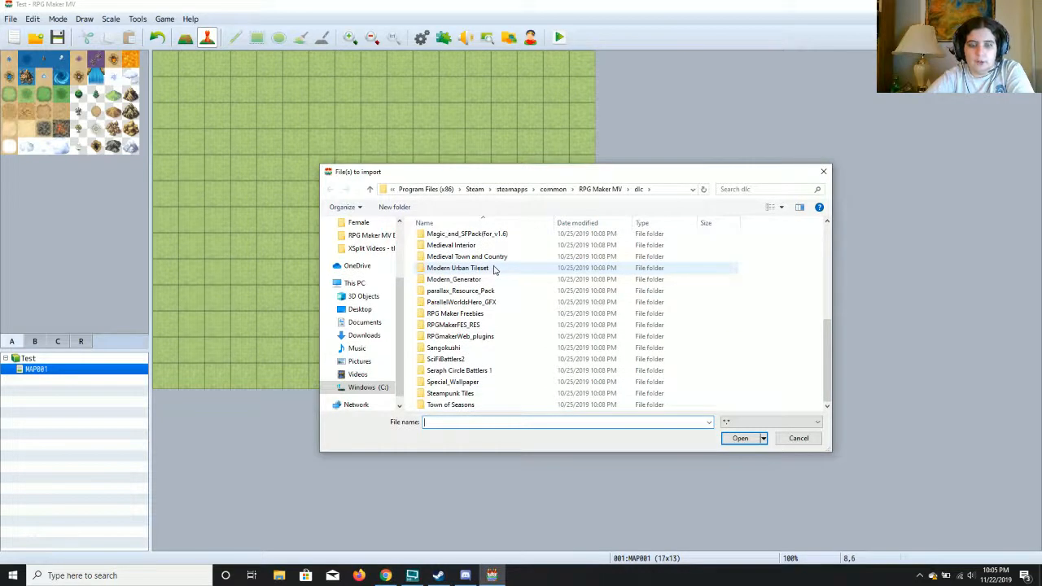
double_click(524, 324)
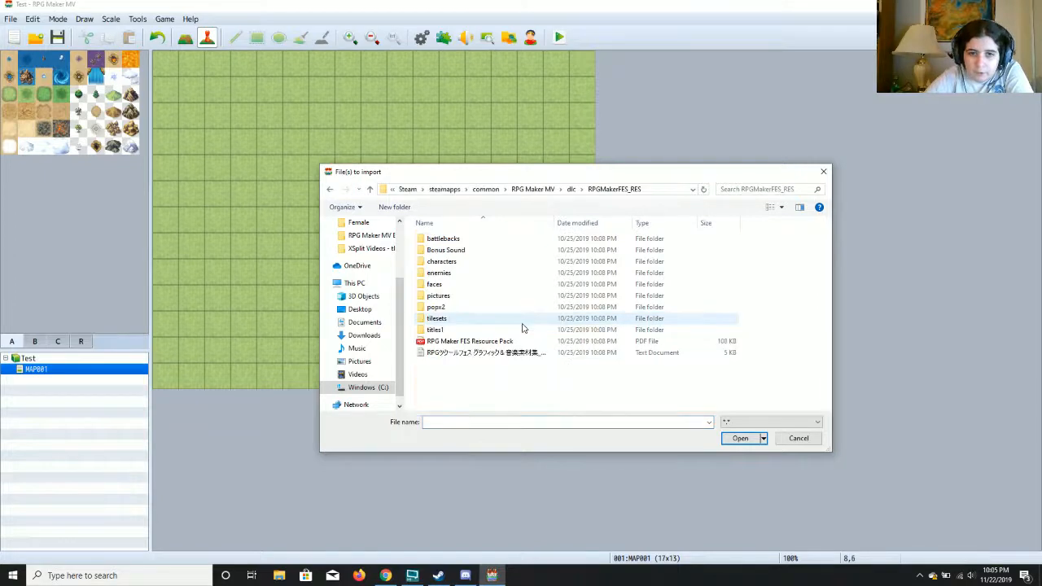
double_click(516, 275)
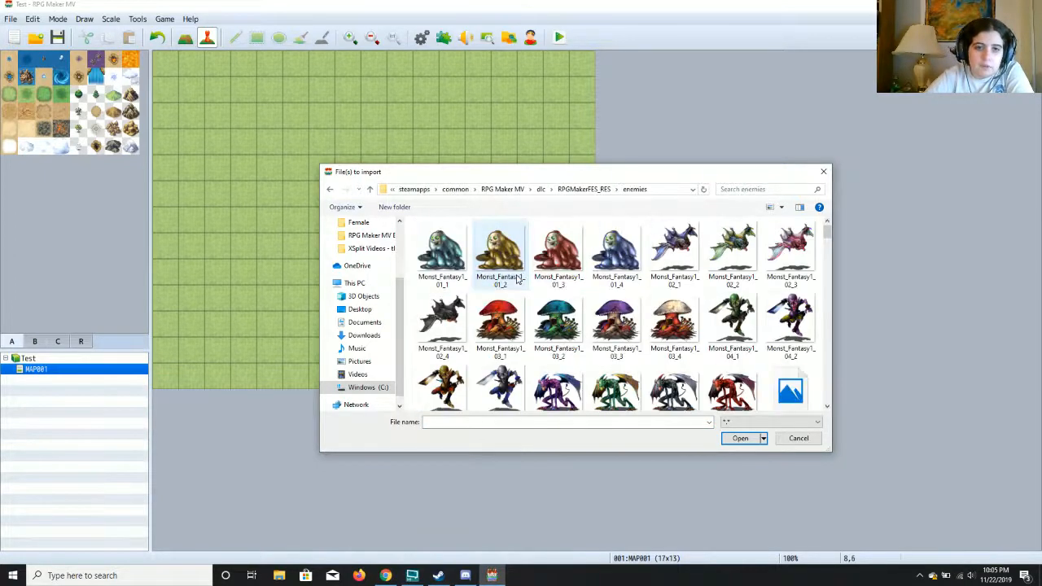
left_click_drag(409, 265, 825, 478)
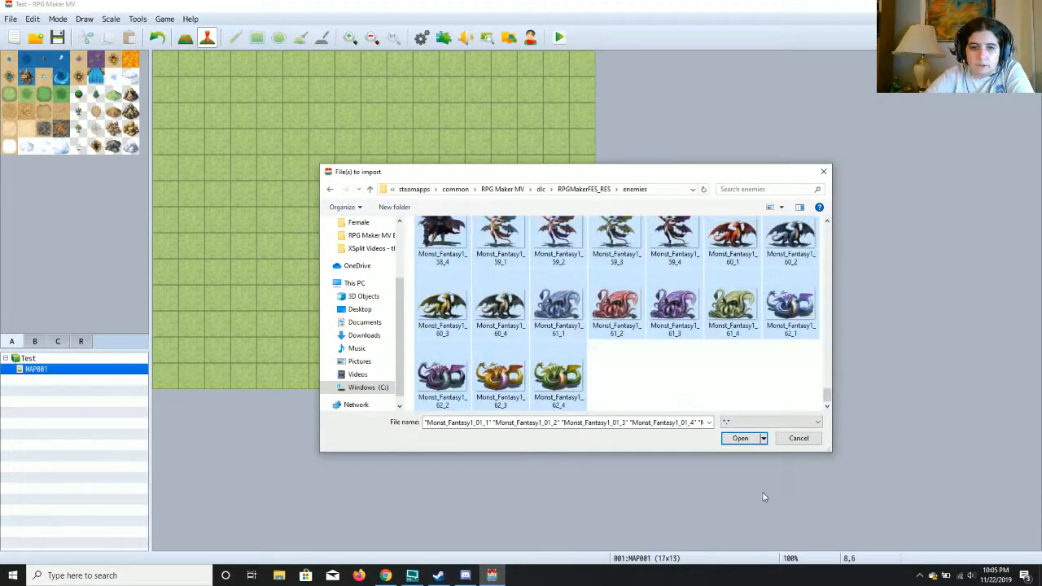
left_click(741, 440)
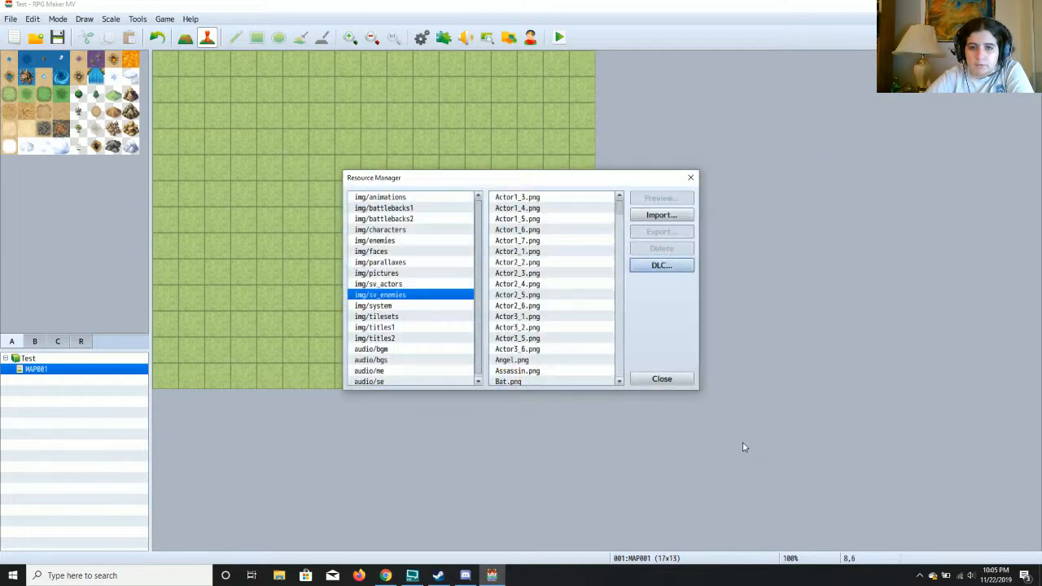
left_click(662, 380)
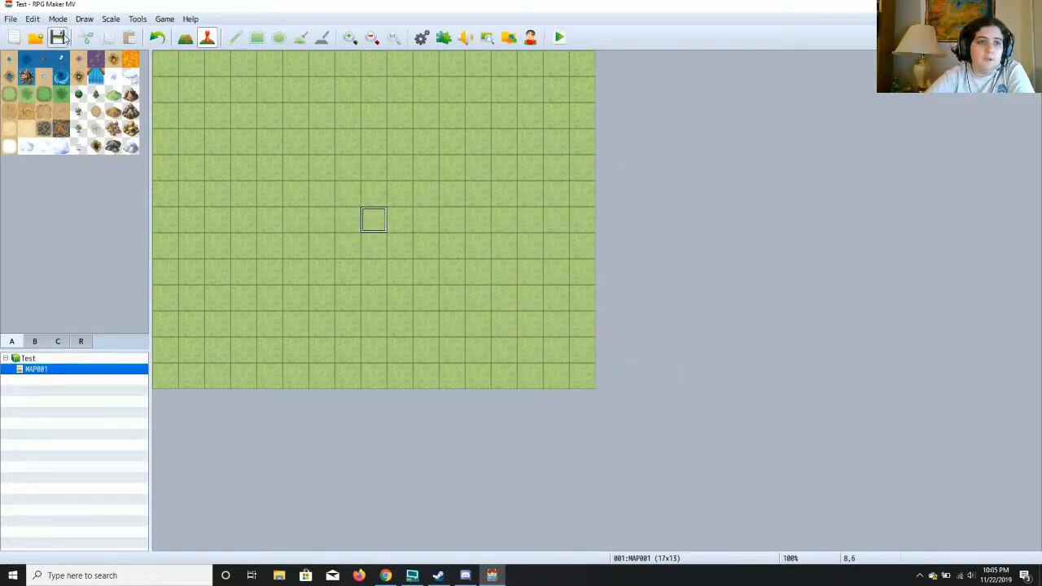
Open the image selection for the empty enemy entry 0006 in the database.
left_click(429, 40)
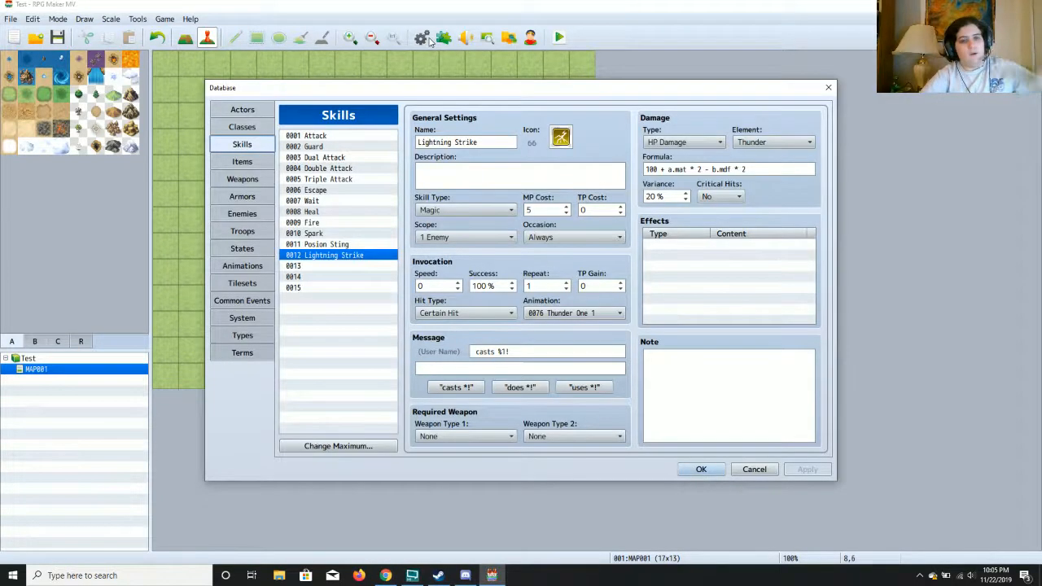
left_click(254, 216)
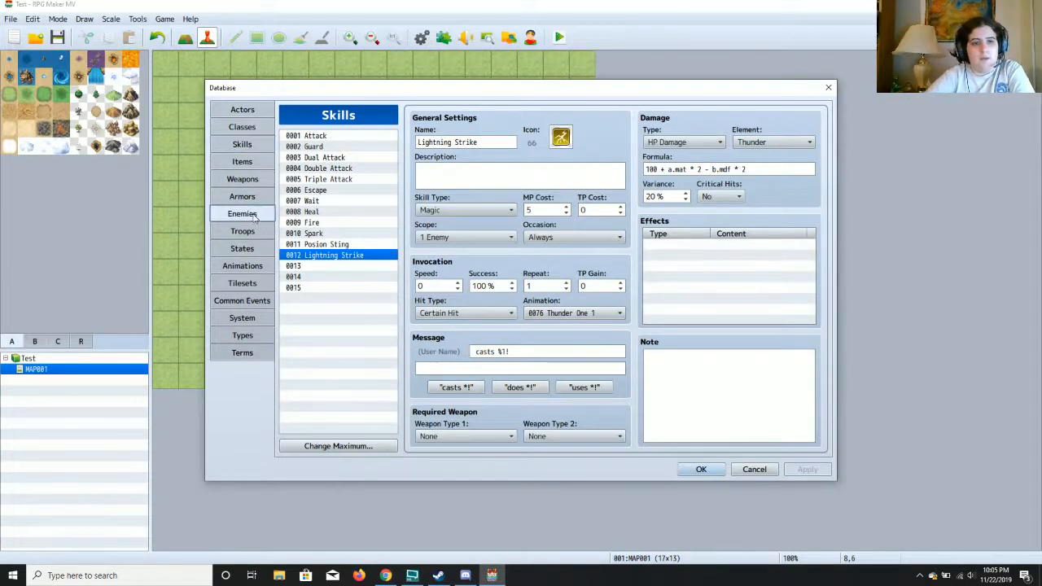
left_click(349, 193)
double_click(438, 198)
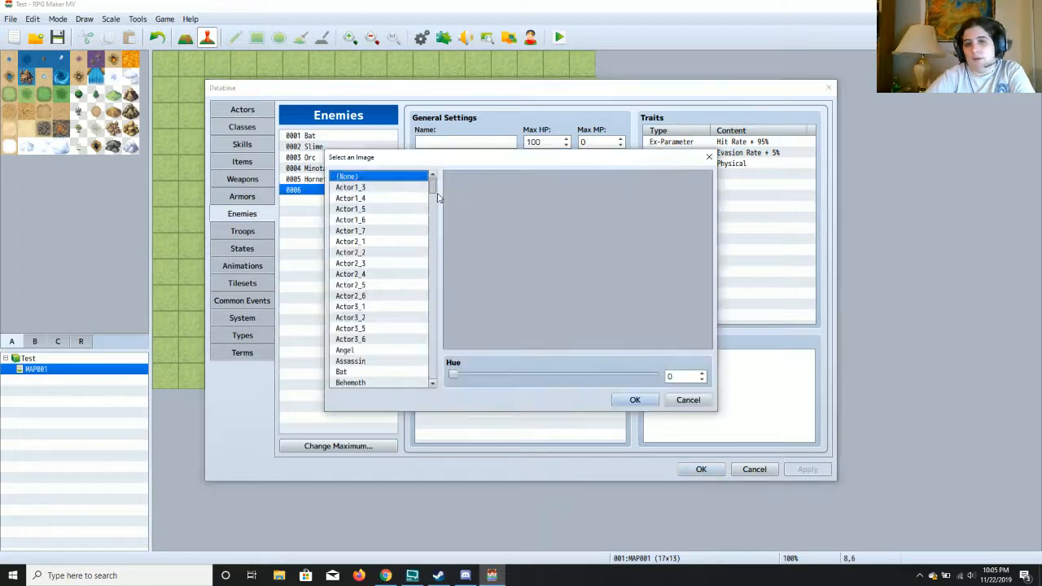
Look through the stock enemy images, from the Actor pictures past Behemoth, Evilgod and Goddess, up to the first Monst_Fantasy1 images.
key("Down")
key("Down")
key("Down")
key("Down")
key("Down")
key("Down")
key("Down")
key("Down")
key("Down")
key("Down")
key("Down")
key("Down")
key("Down")
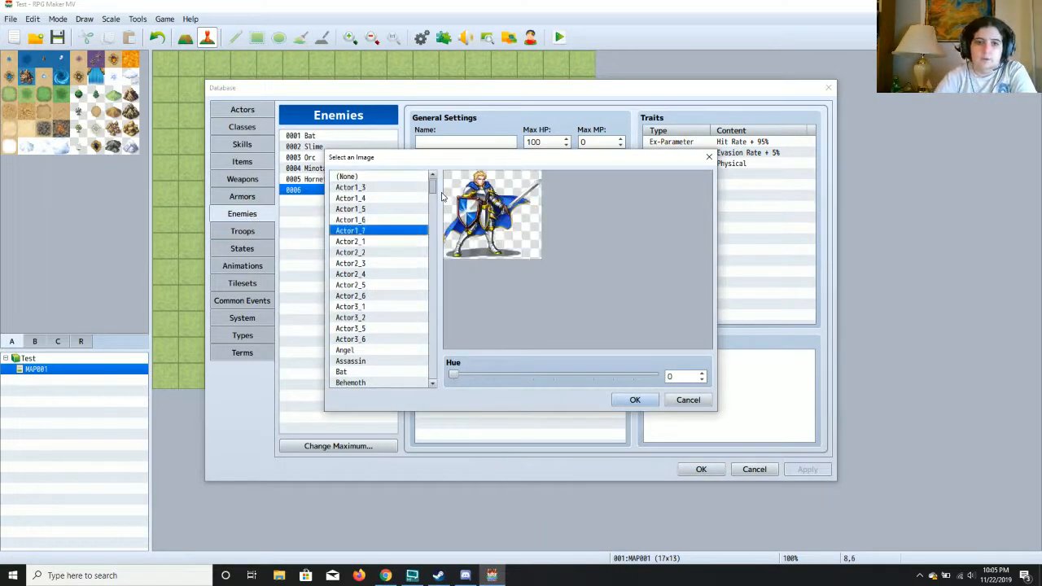
key("Down")
key("Down")
key("Down")
key("Down")
key("Down")
key("Down")
key("Down")
key("Down")
key("Down")
key("Down")
key("Down")
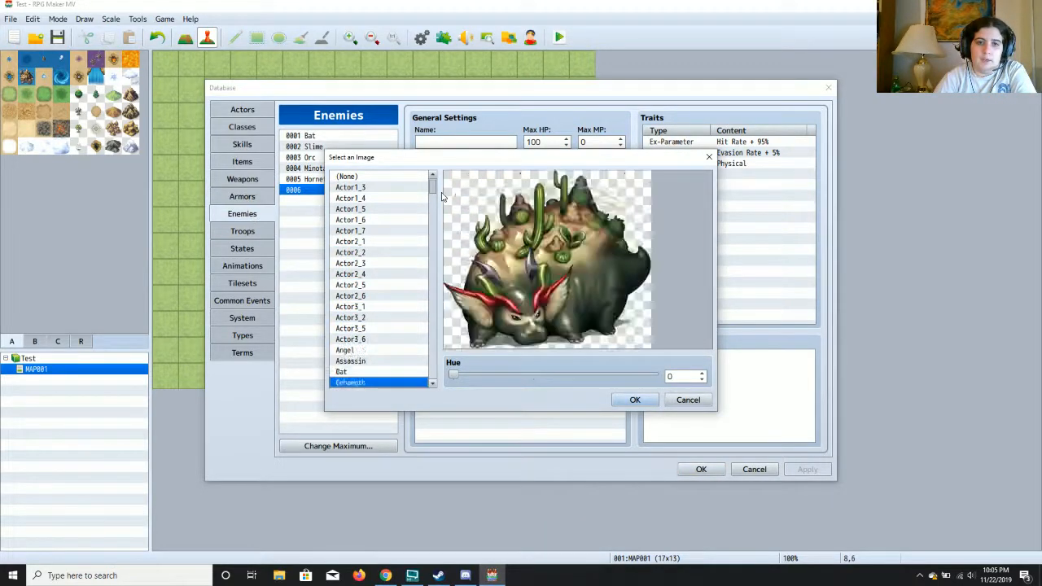
key("Down")
key("Down")
key("Down")
key("Down")
key("Down")
key("Down")
key("Down")
key("Down")
key("Down")
key("Down")
key("Down")
key("Down")
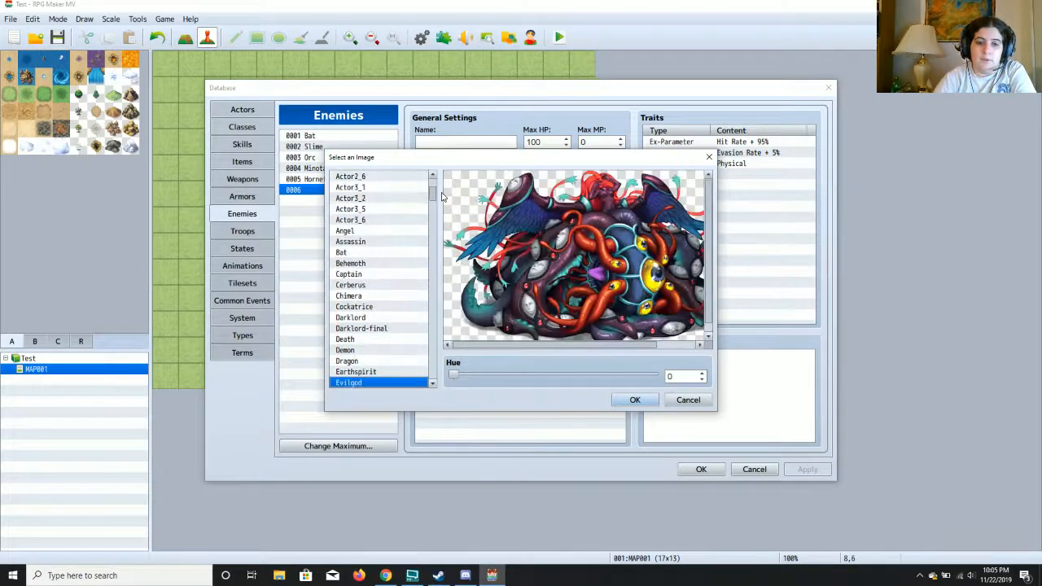
key("Down")
key("Down")
key("Down")
key("Down")
key("Down")
key("Down")
key("Down")
key("Down")
key("Down")
key("Down")
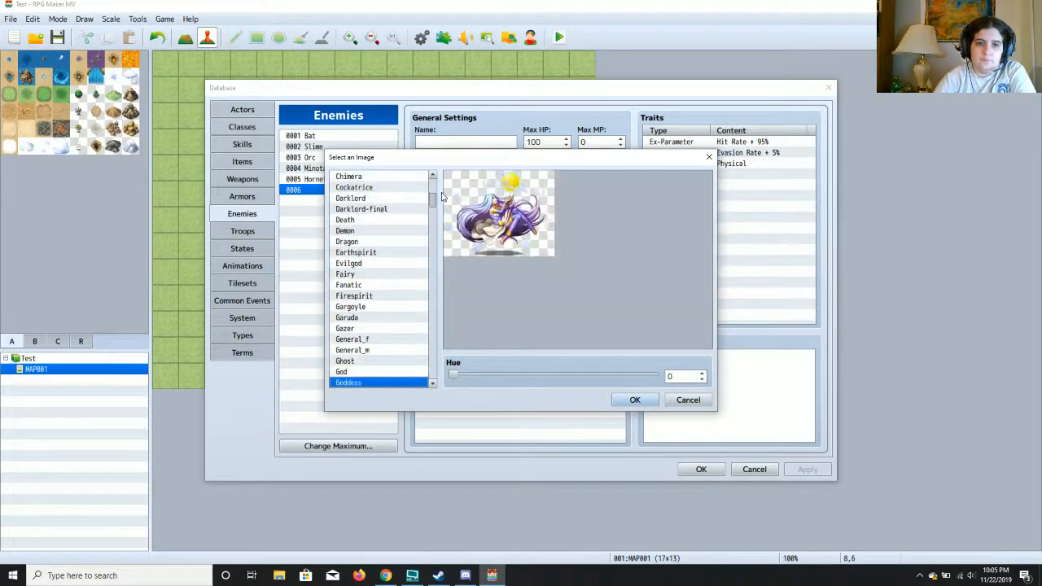
key("Down")
key("Down")
key("Down")
key("Down")
key("Down")
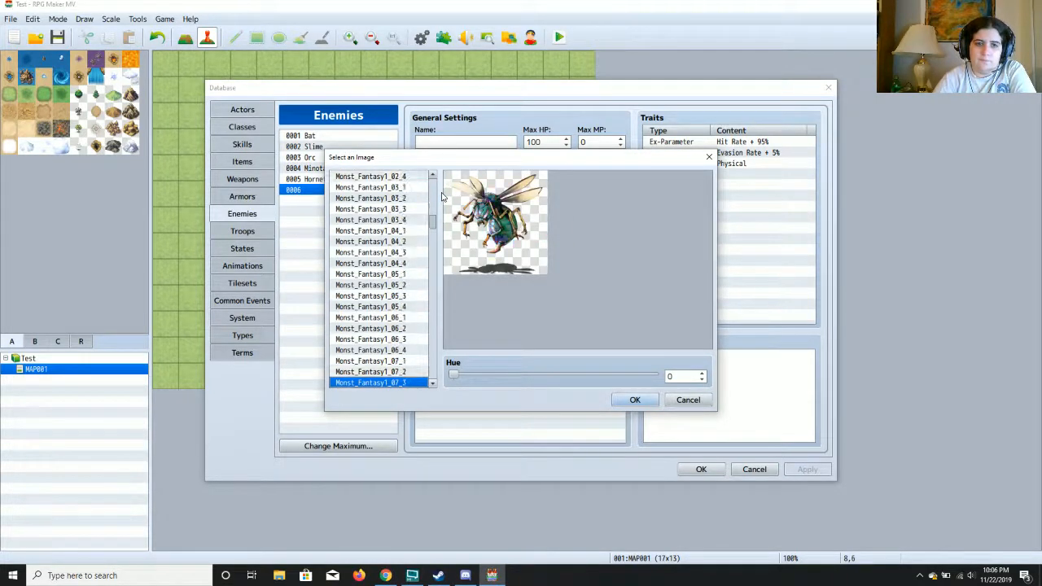
Examine the imported Monst_Fantasy1 monster images one after another, through to Monst_Fantasy1_57_1.
key("Down")
key("Down")
key("Down")
key("Down")
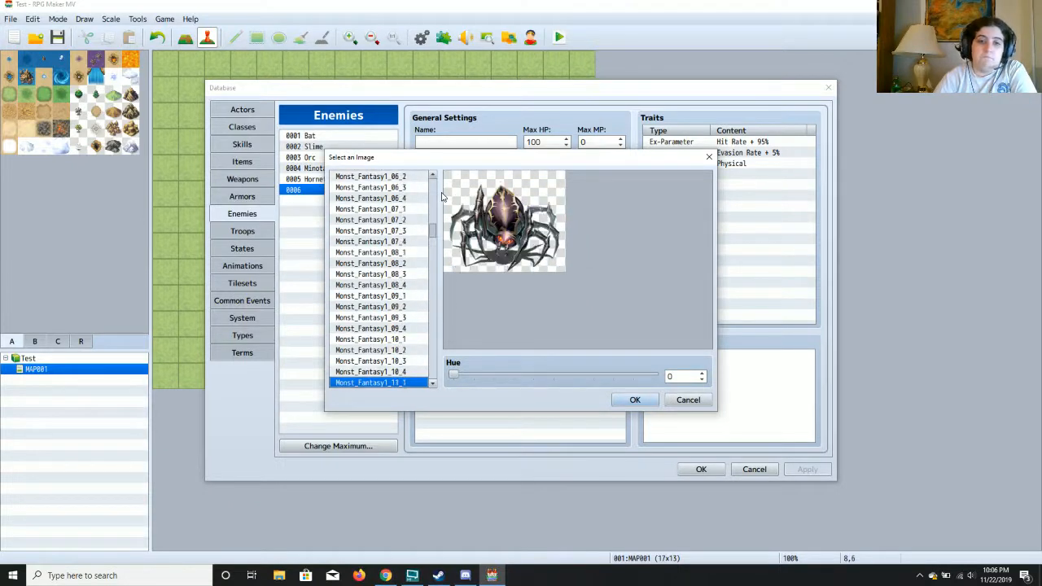
key("Down")
key("Down")
key("Down")
key("Down")
key("Down")
key("Down")
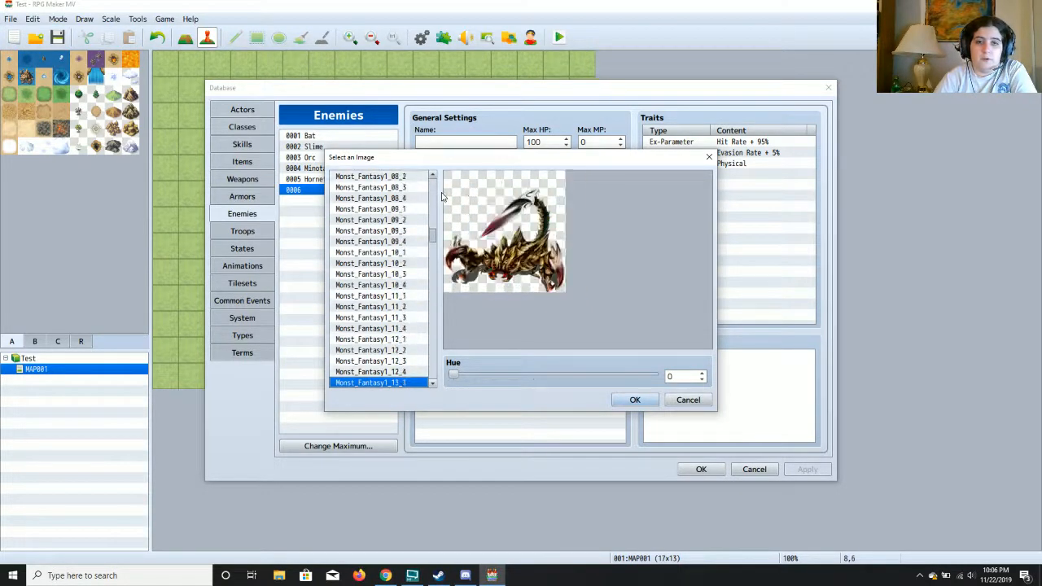
key("Down")
key("Down")
key("Down")
key("Down")
key("Down")
key("Down")
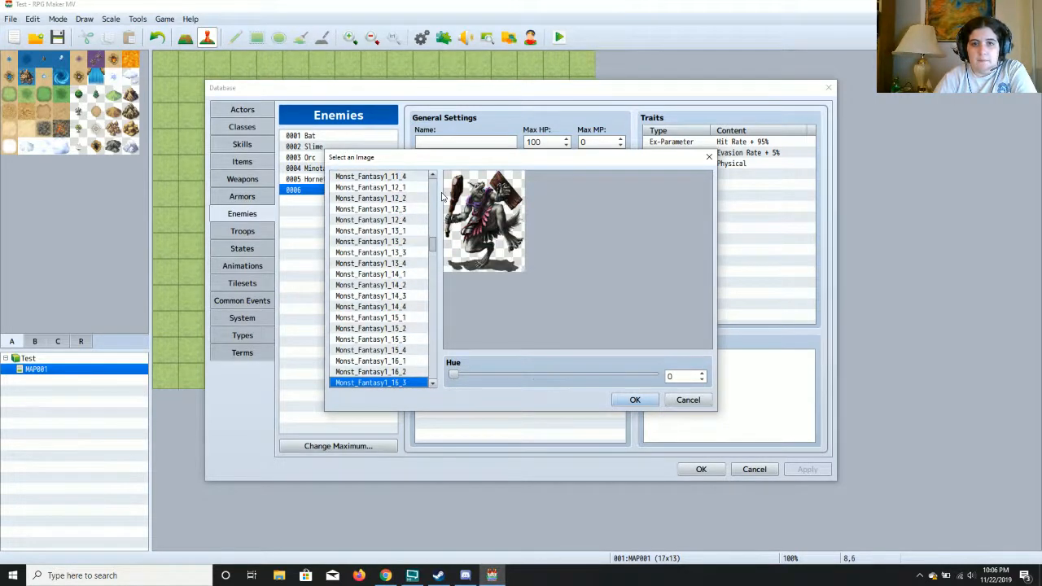
key("Down")
key("Down")
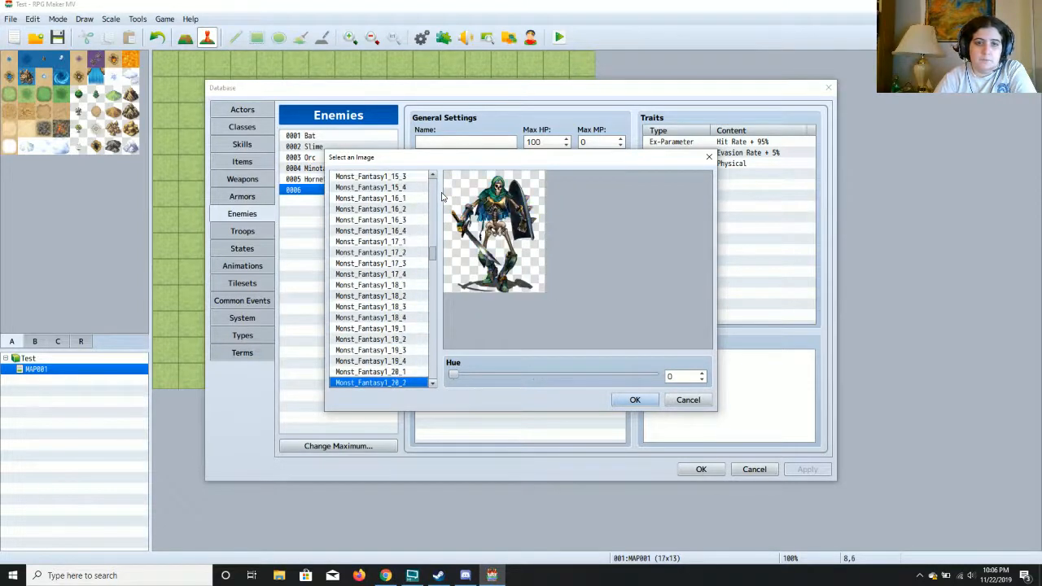
key("Down")
key("Down")
key("Down")
key("Down")
key("Down")
key("Down")
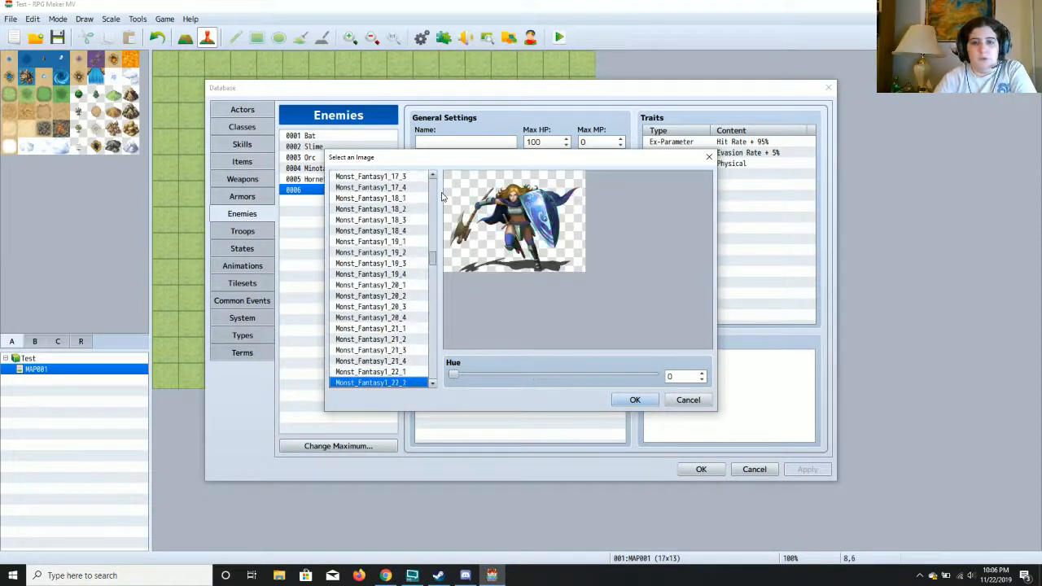
key("Down")
key("Down")
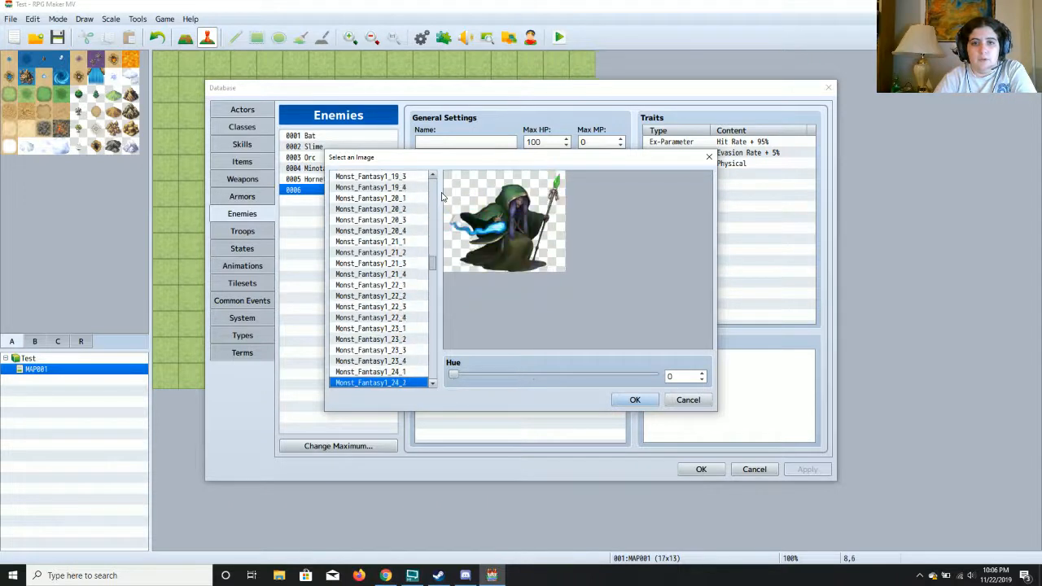
key("Down")
key("Down")
key("Down")
key("Down")
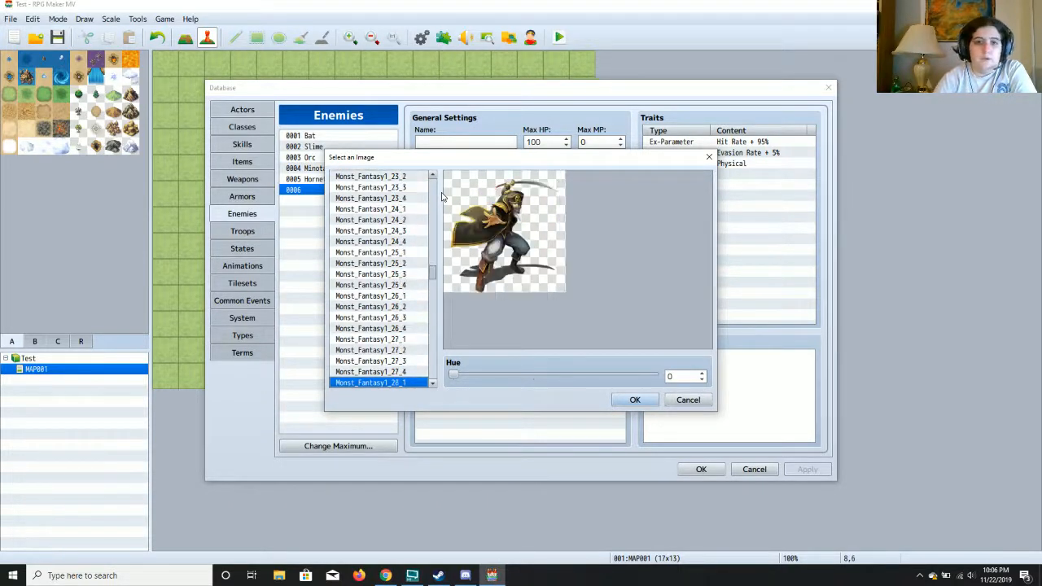
key("Down")
key("Down")
key("Down")
key("Down")
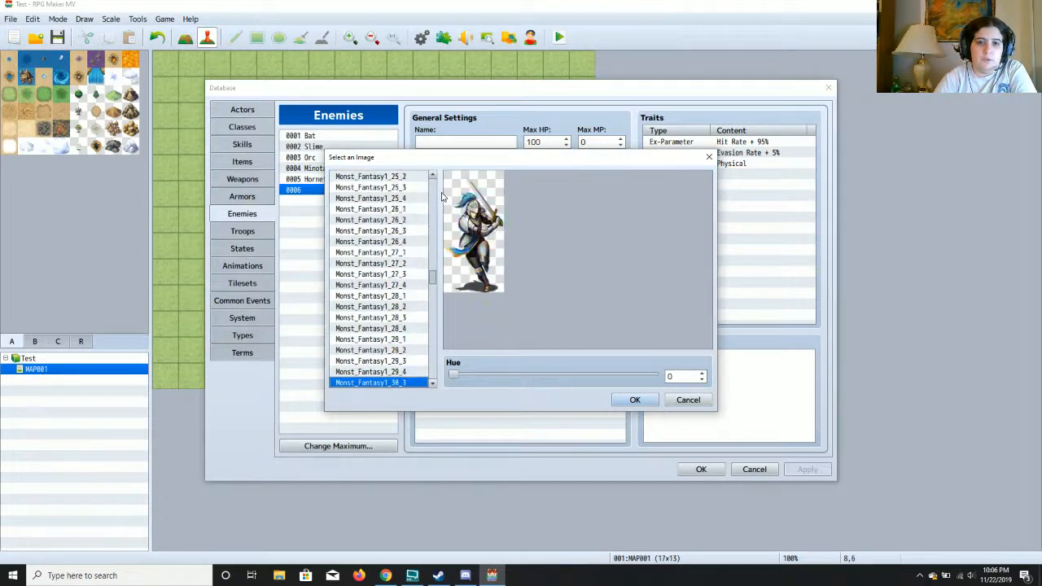
key("Down")
key("Down")
key("Down")
key("Down")
key("Down")
key("Down")
key("Down")
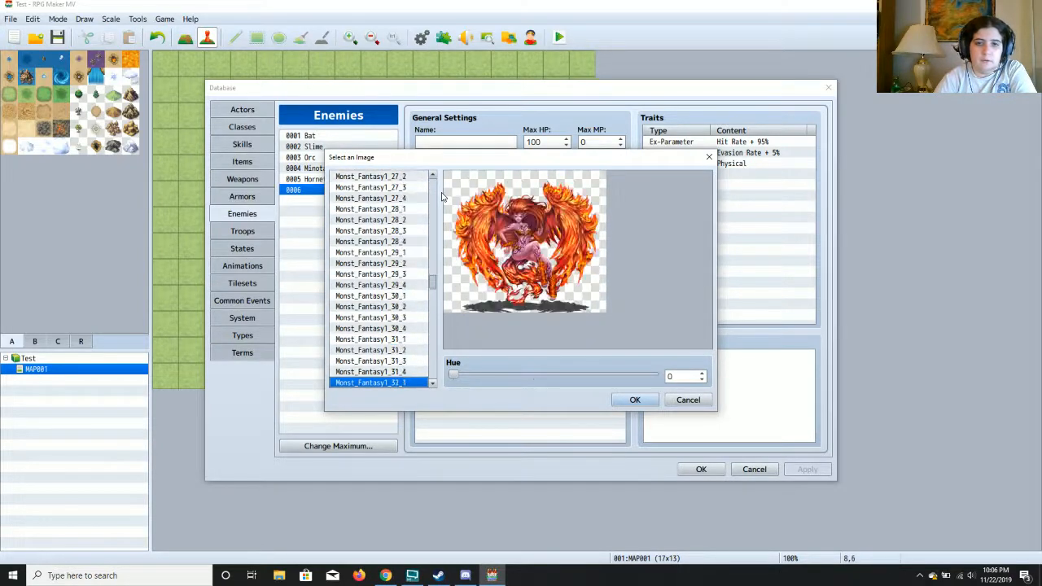
key("Down")
key("Down")
key("Down")
key("Up")
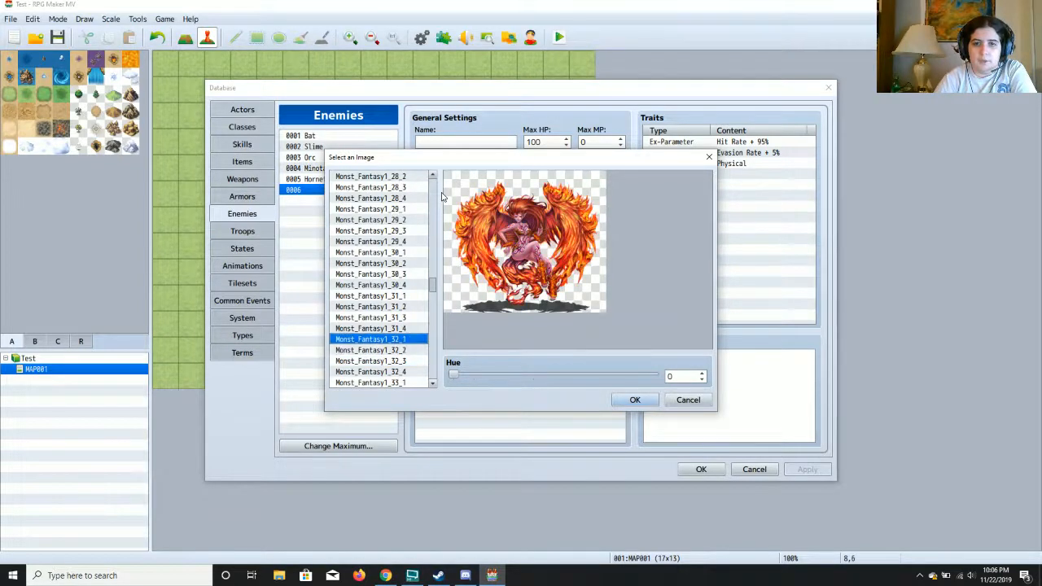
key("Up")
key("Down")
key("Down")
key("Down")
key("Down")
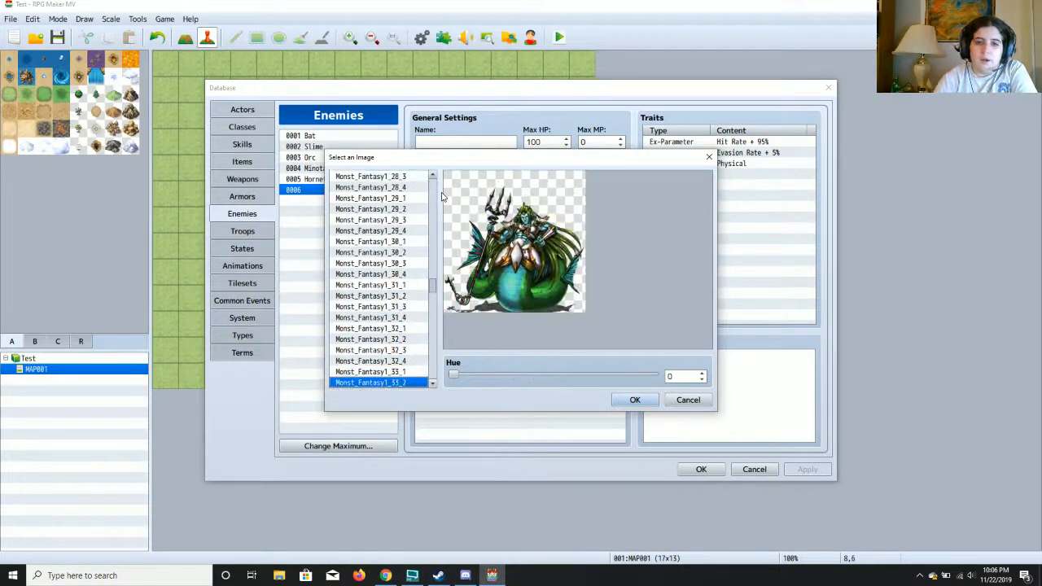
key("Down")
key("Down")
key("Down")
key("Down")
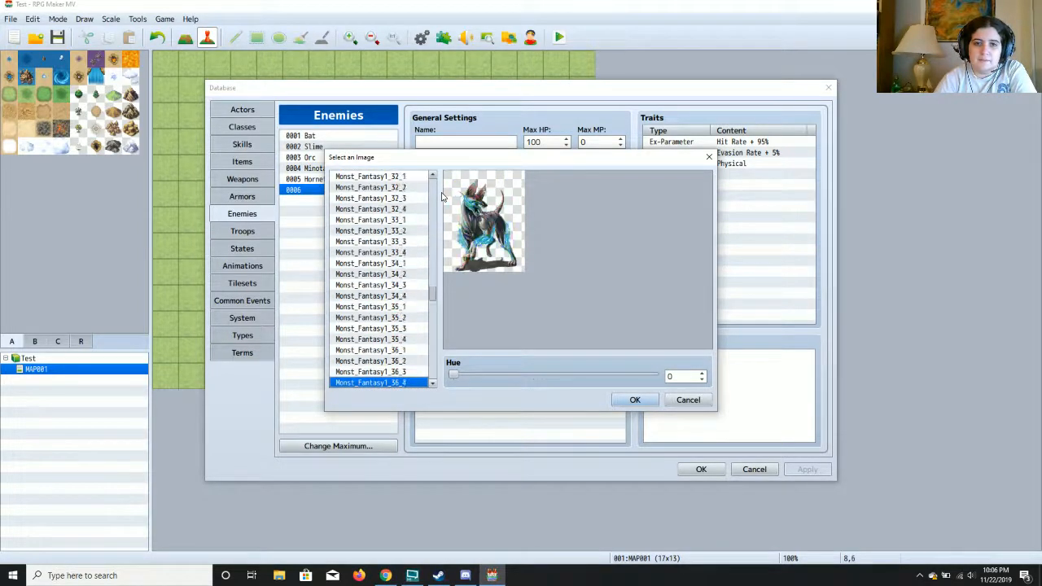
key("Down")
key("Down")
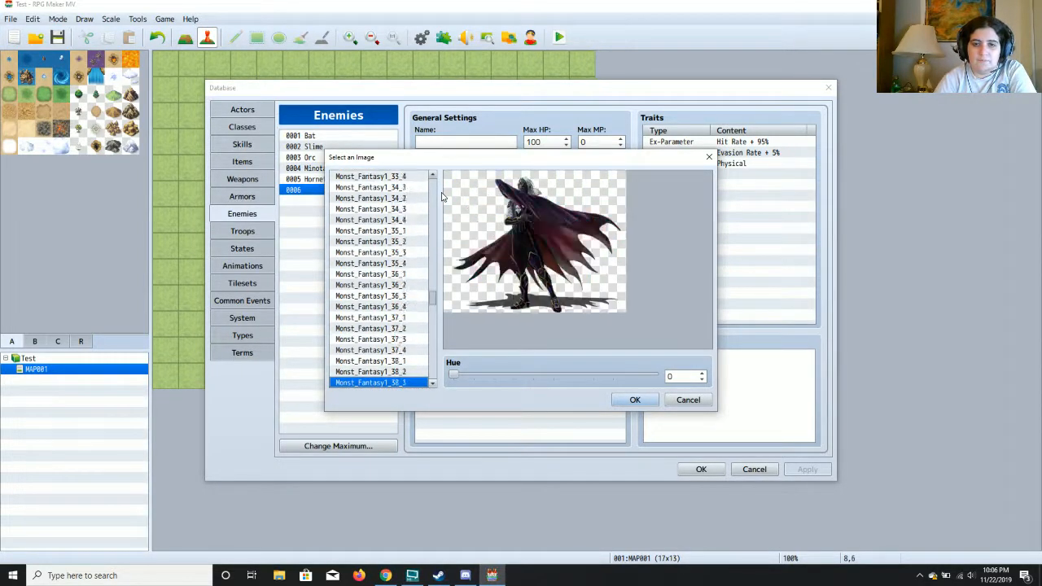
key("Down")
key("Down")
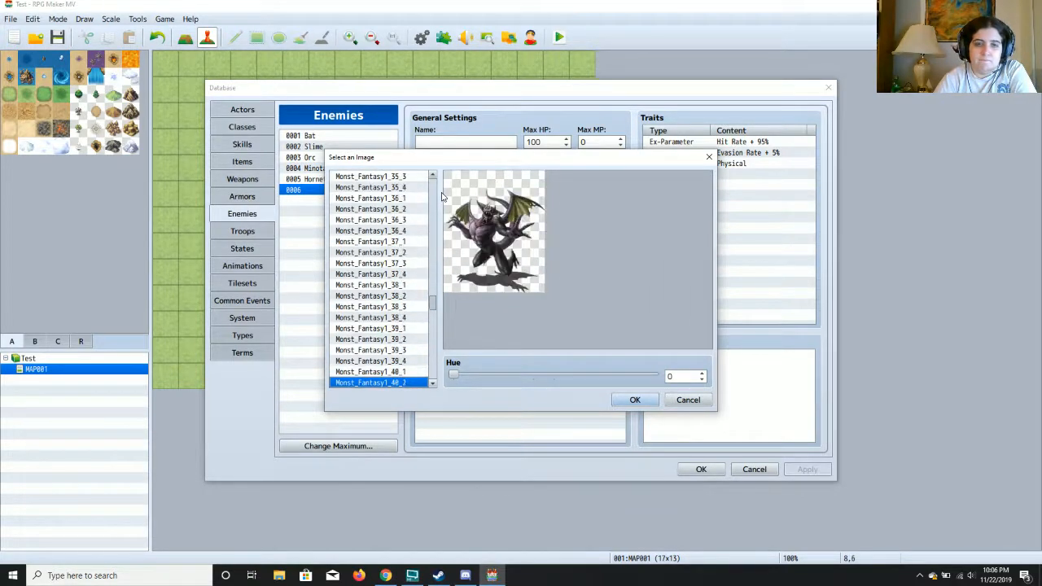
key("Down")
key("Down")
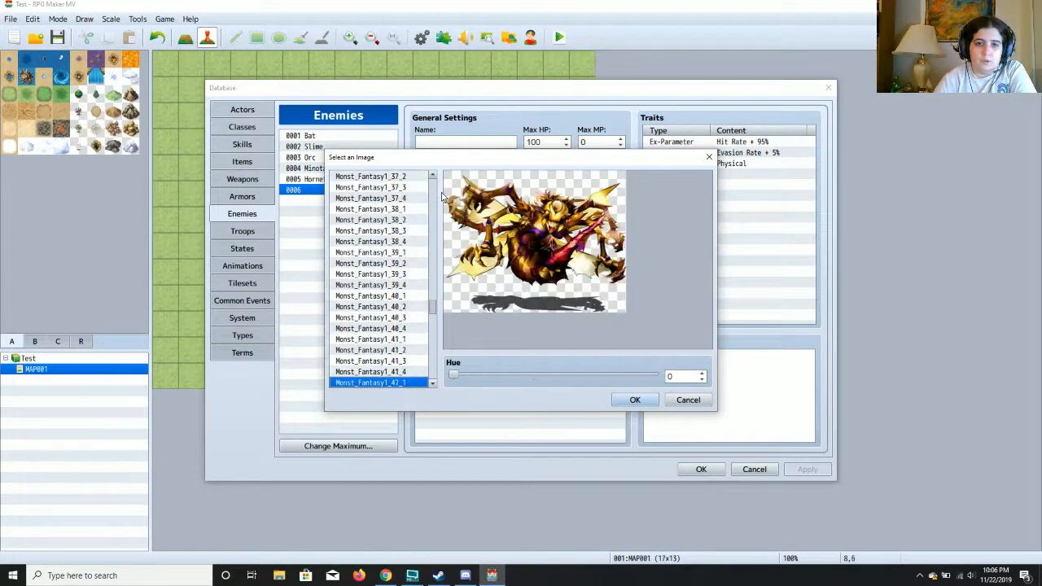
key("Down")
key("Down")
key("Down")
key("Down")
key("Down")
key("Down")
key("Down")
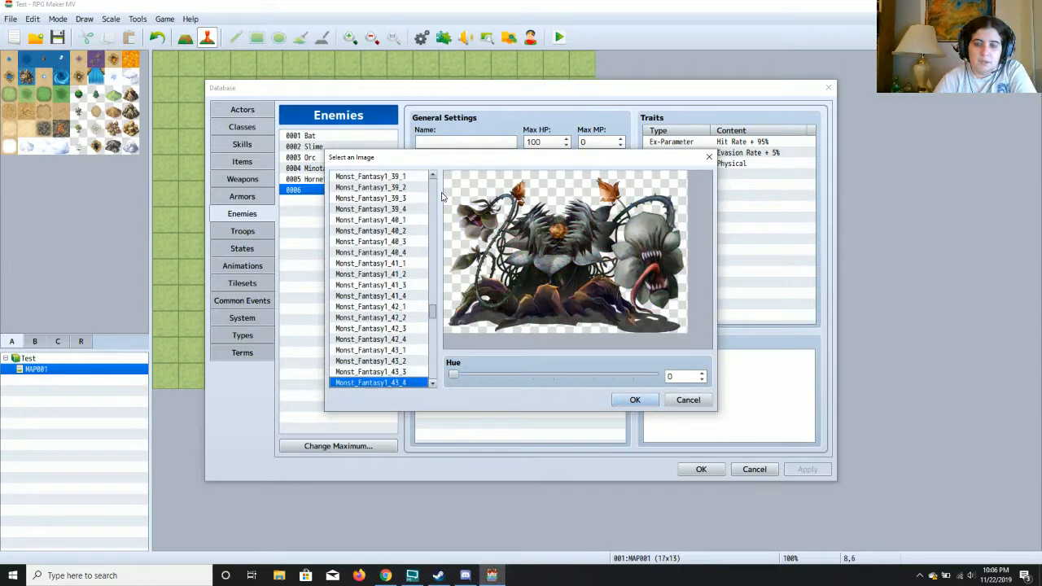
key("Down")
key("Down")
key("Down")
key("Down")
key("Down")
key("Down")
key("Down")
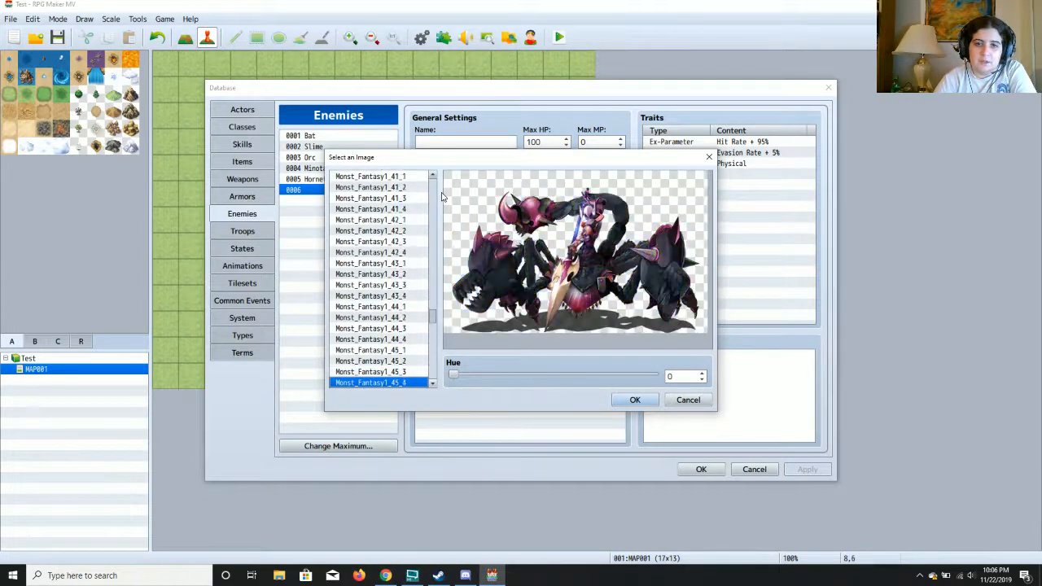
key("Down")
key("Down")
key("Down")
key("Down")
key("Down")
key("Down")
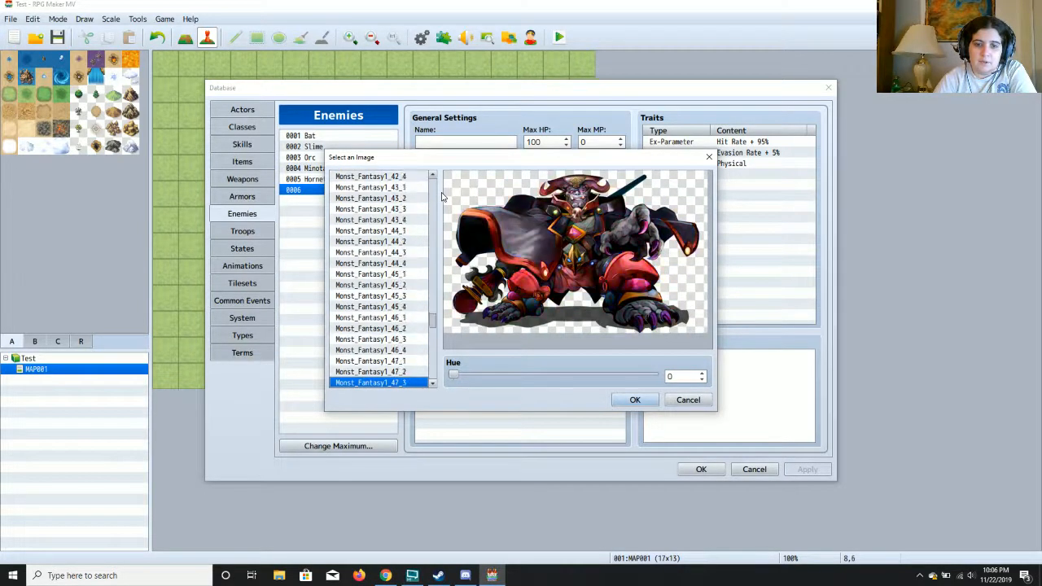
key("Down")
key("Down")
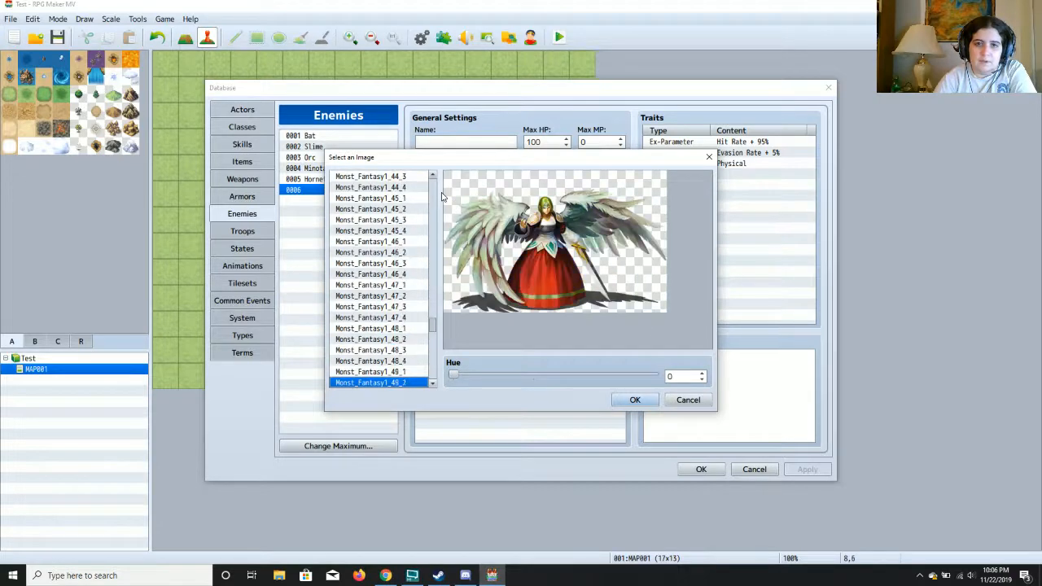
key("Down")
key("Down")
key("Down")
key("Down")
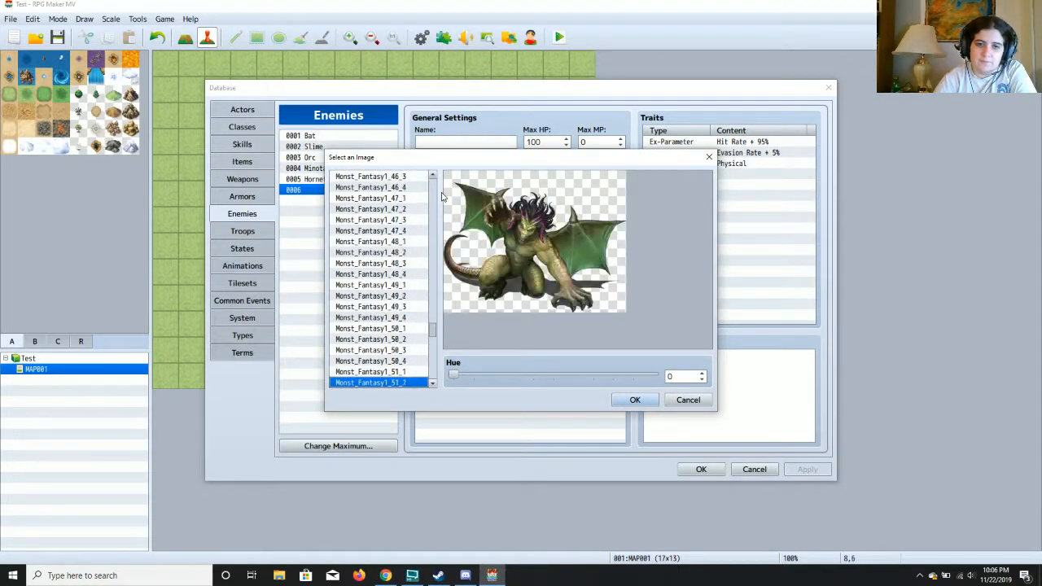
key("Down")
key("Down")
key("Down")
key("Down")
key("Down")
key("Down")
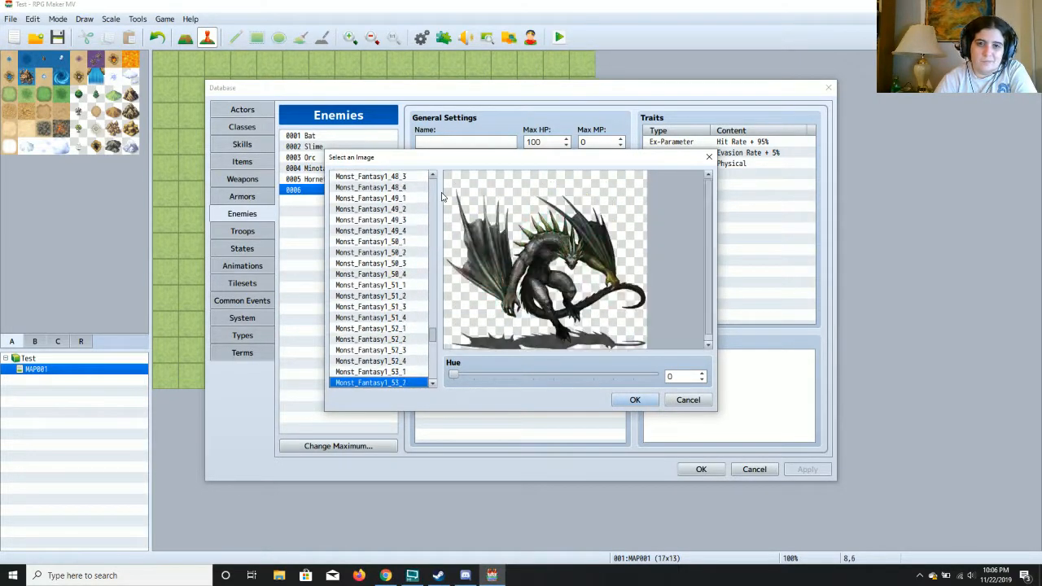
key("Down")
key("Down")
key("Down")
key("Down")
key("Down")
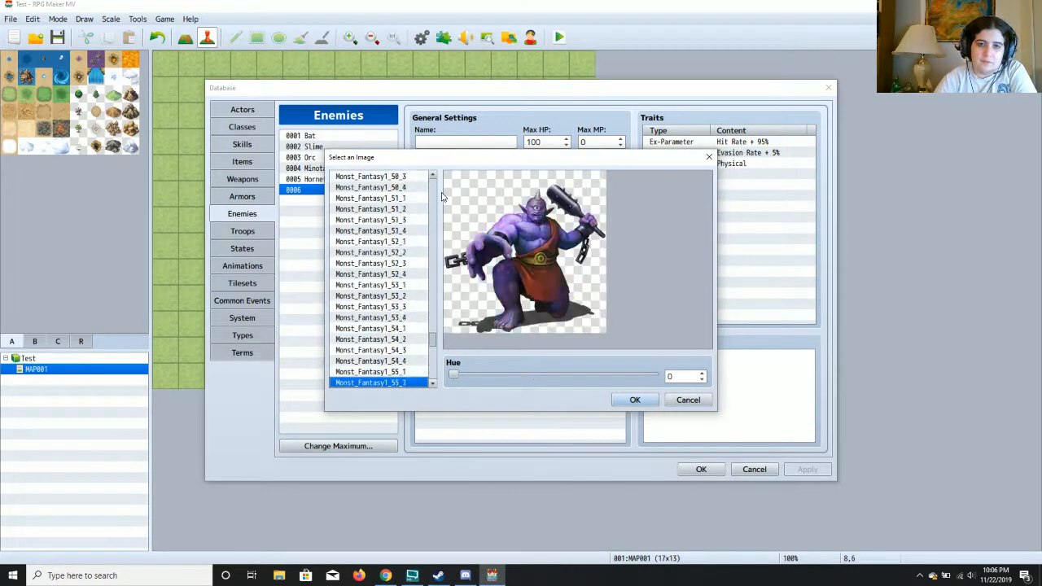
key("Down")
key("Down")
key("Down")
key("Down")
key("Down")
key("Down")
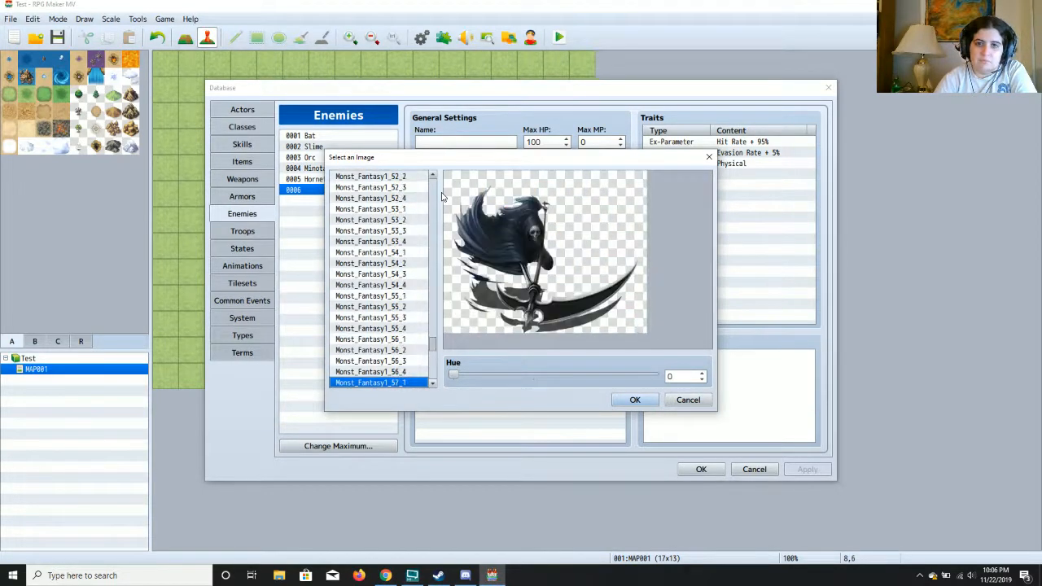
Examine the remaining imported Monst_Fantasy1 monster images one after another, through to Monst_Fantasy1_62_4.
key("Down")
key("Down")
key("Down")
key("Down")
key("Down")
key("Down")
key("Down")
key("Down")
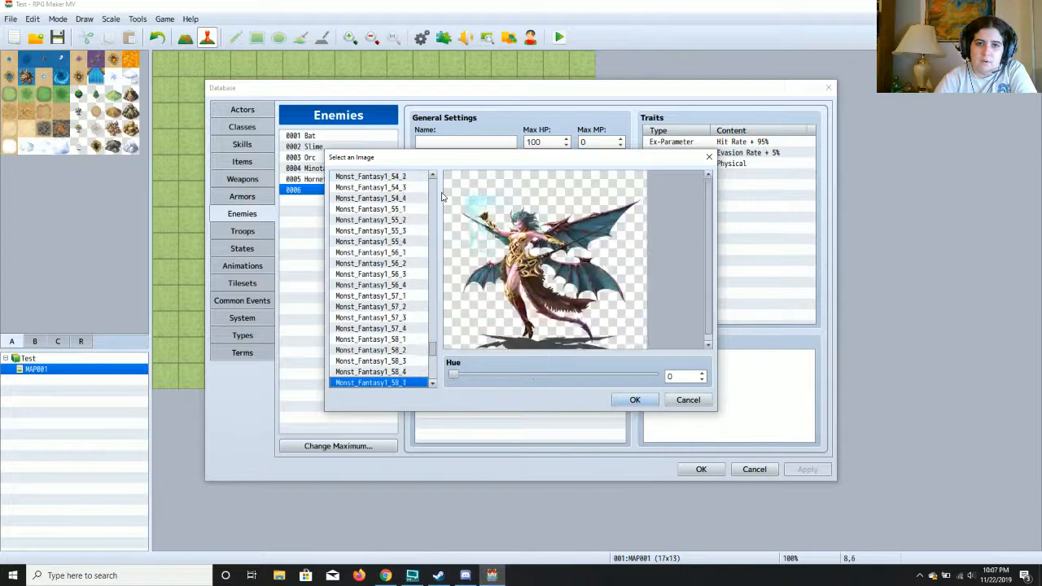
key("Down")
key("Down")
key("Down")
key("Down")
key("Down")
key("Down")
key("Down")
key("Down")
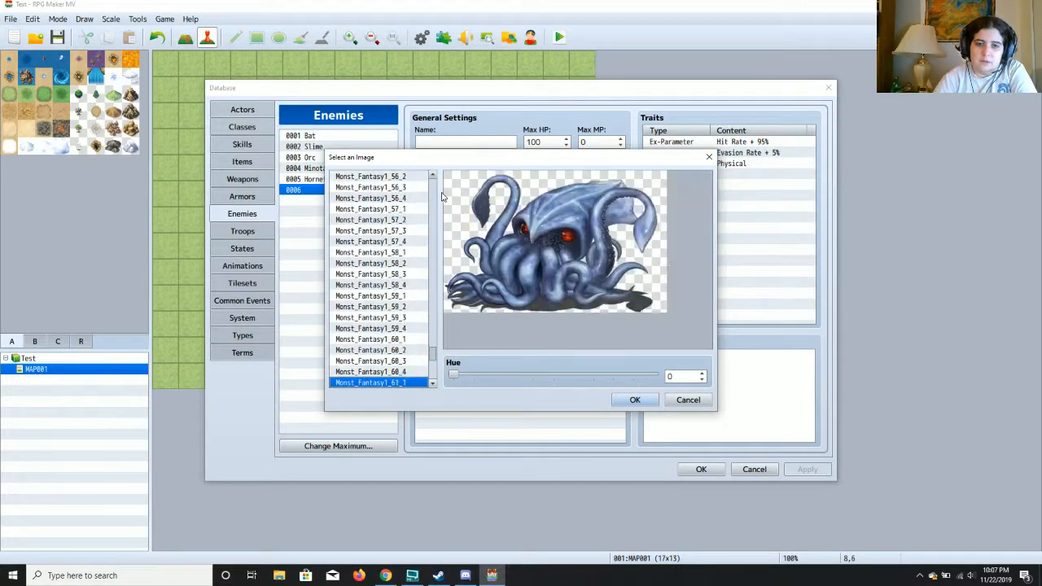
key("Down")
key("Down")
key("Down")
key("Down")
key("Down")
key("Down")
key("Down")
Look through the stock enemy images at the end of the list, from Ogre past Rat and Snake to Werewolf.
key("Down")
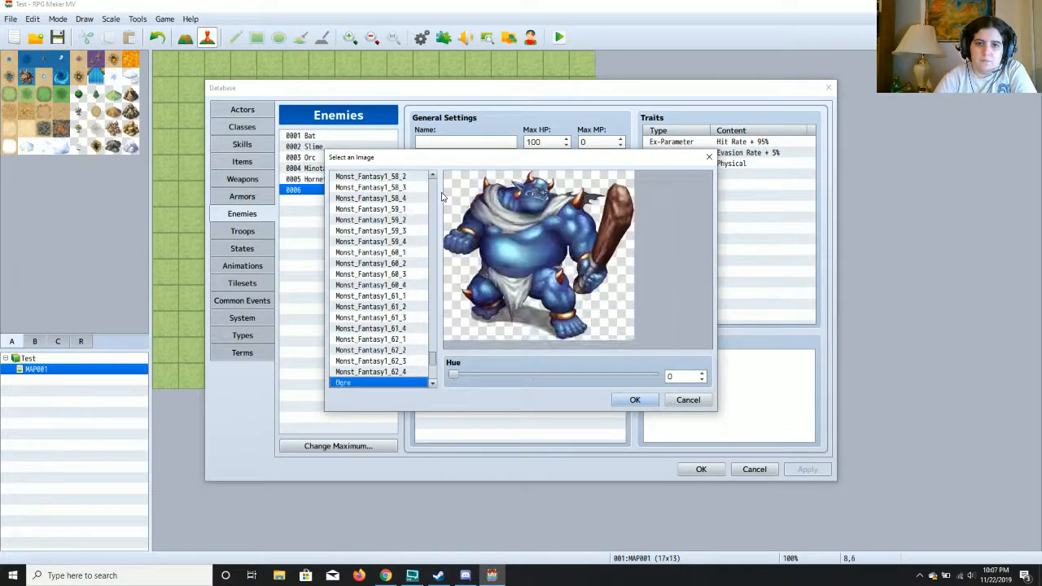
key("Down")
key("Down")
key("Down")
key("Down")
key("Down")
key("Down")
key("Down")
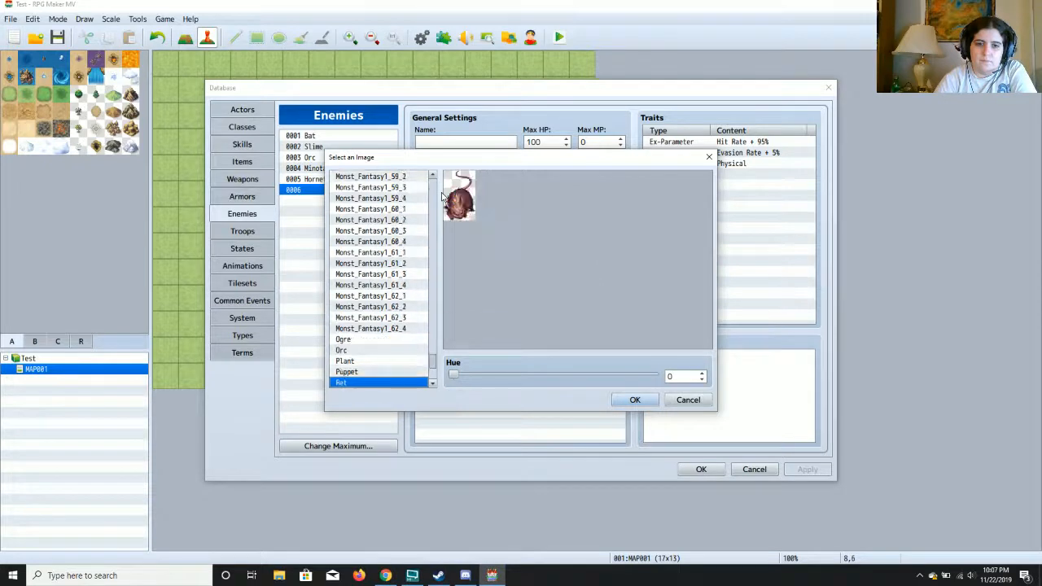
key("Down")
key("Down")
key("Down")
key("Down")
key("Down")
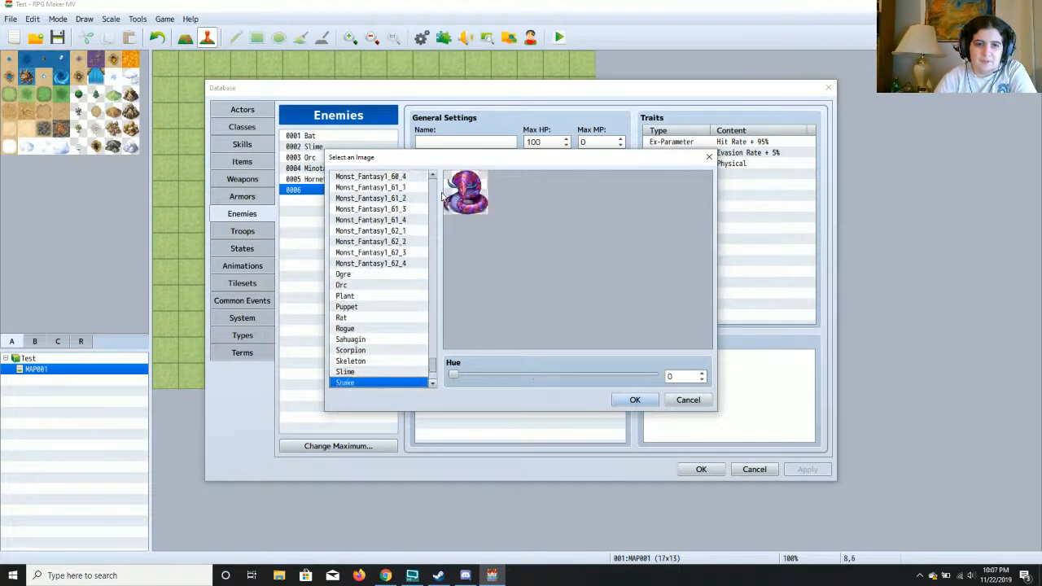
key("Down")
key("Down")
key("Down")
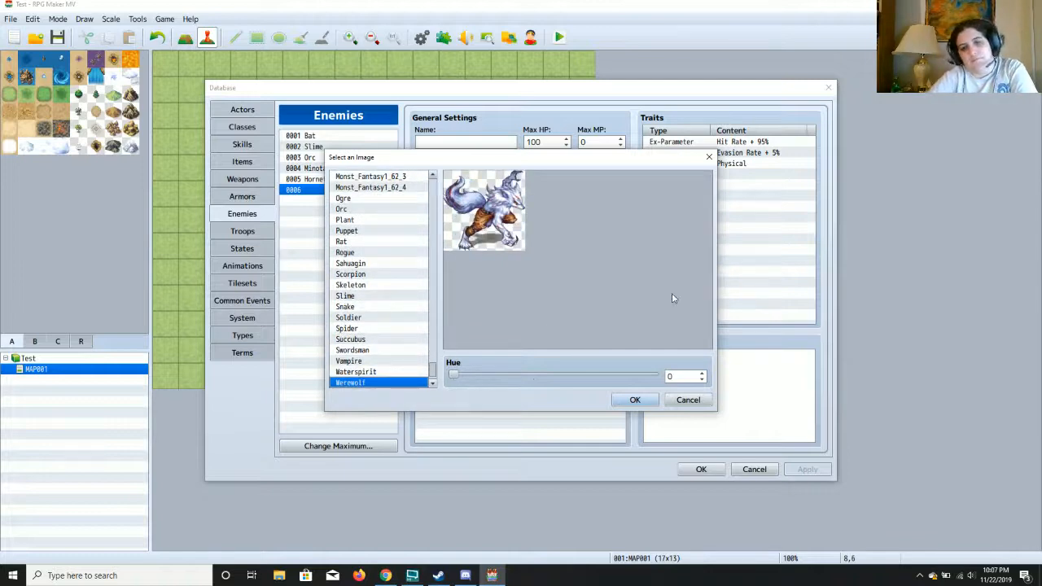
Accept the Werewolf image for enemy 0006, but close the database and discard the changes.
left_click(635, 400)
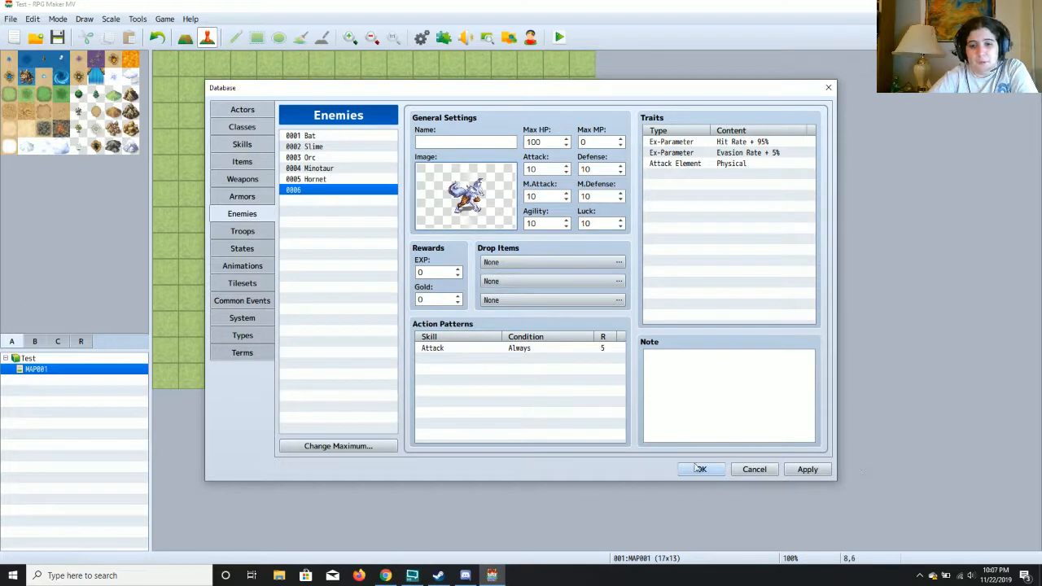
left_click(741, 472)
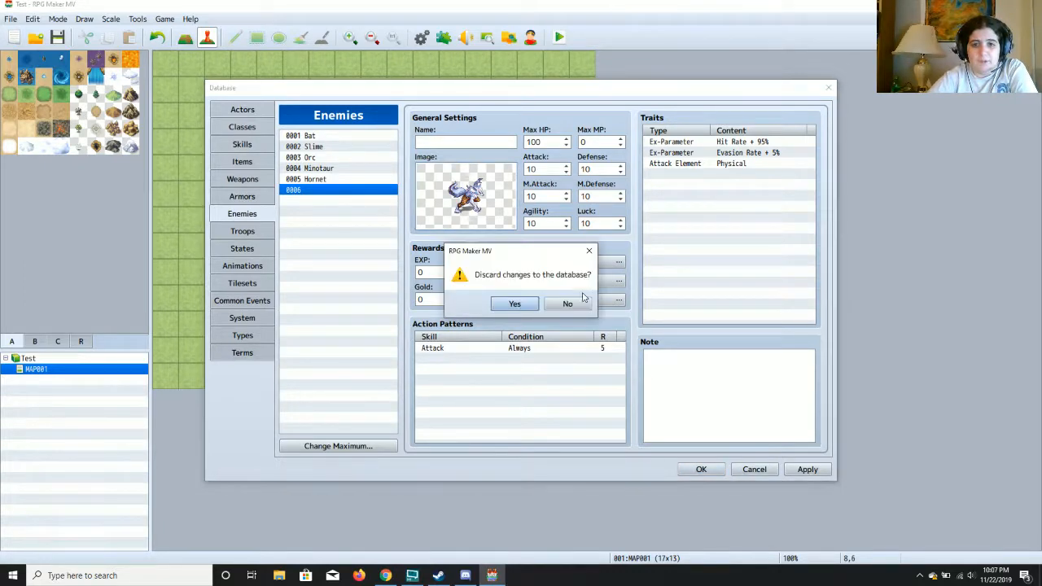
left_click(525, 301)
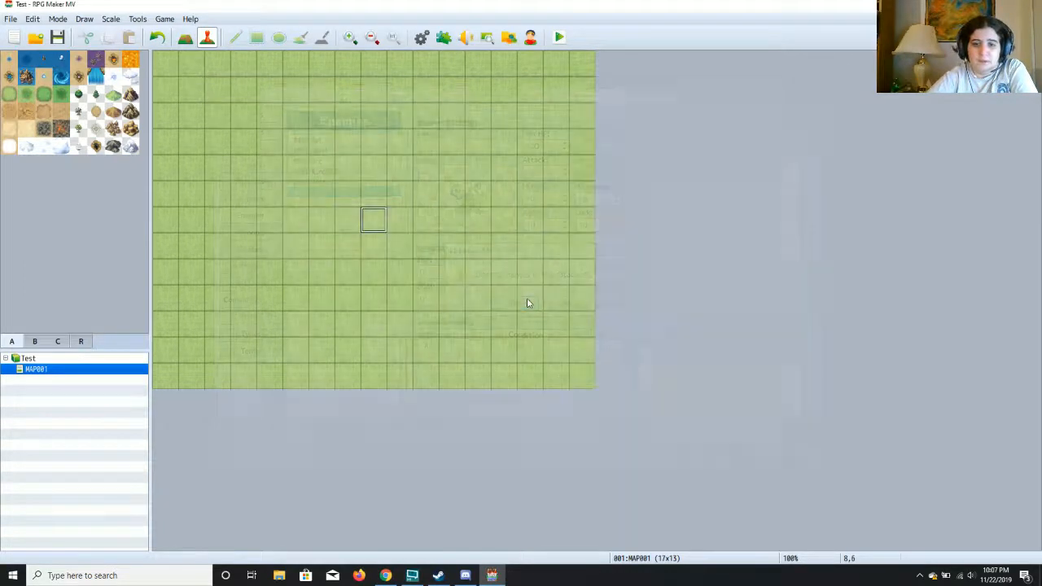
Open the Character Generator and view the male ears, nose and front hair variations.
left_click(530, 37)
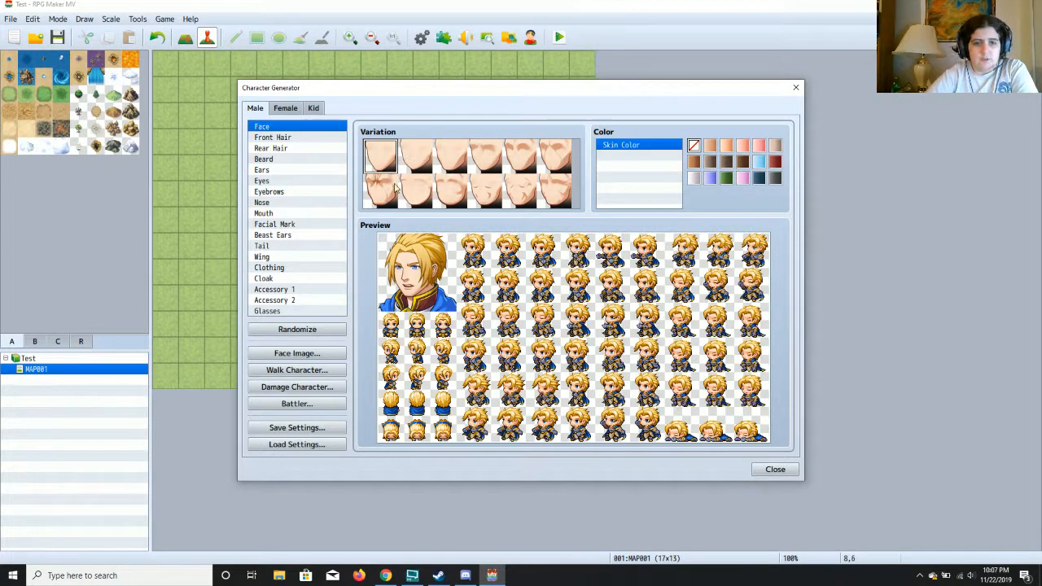
left_click(279, 169)
left_click(281, 203)
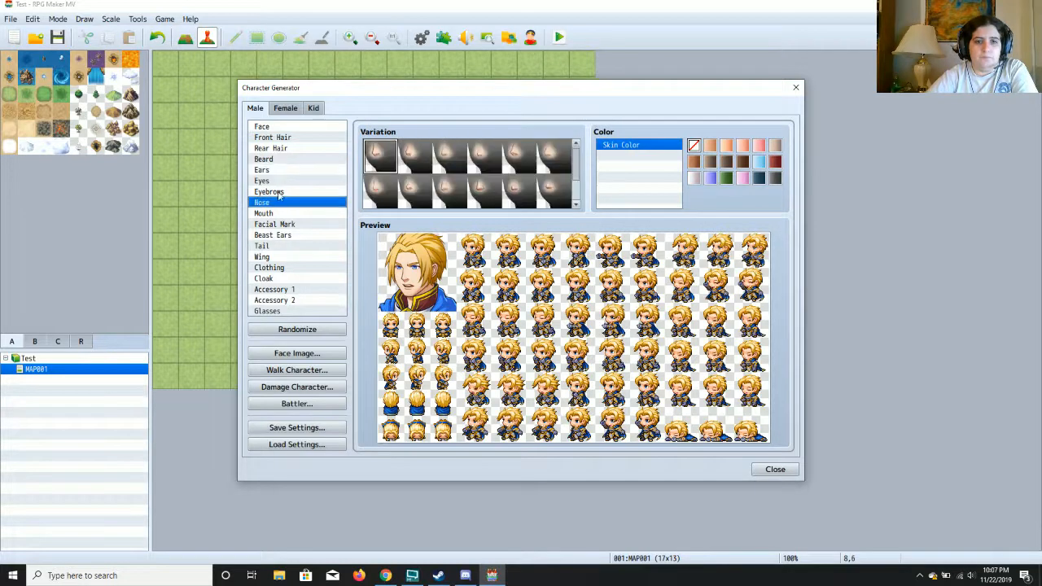
left_click(278, 139)
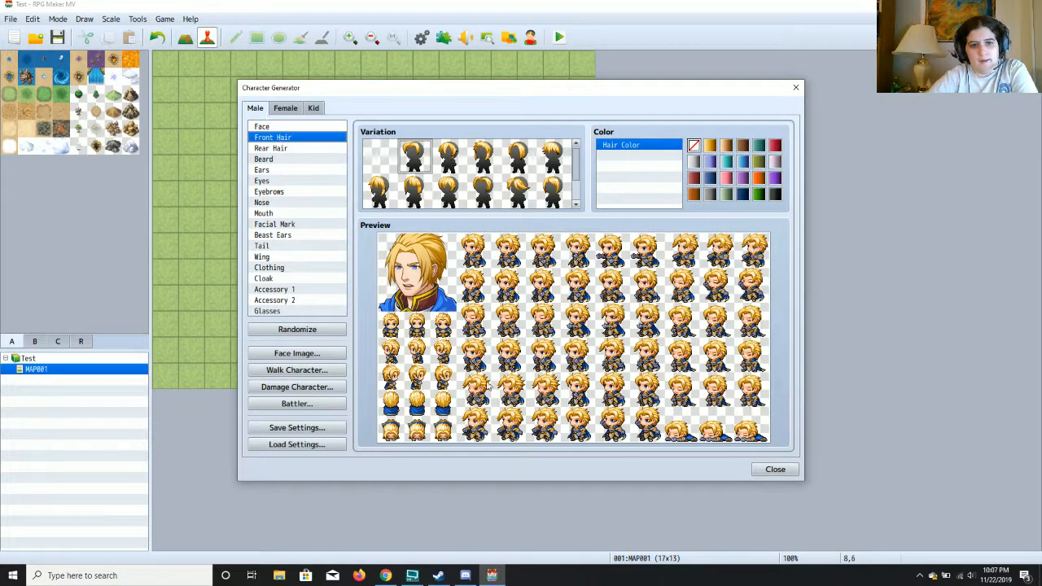
Randomize the male character repeatedly until one with teal hair, goggles on the head and a grey scarf comes up.
left_click(316, 330)
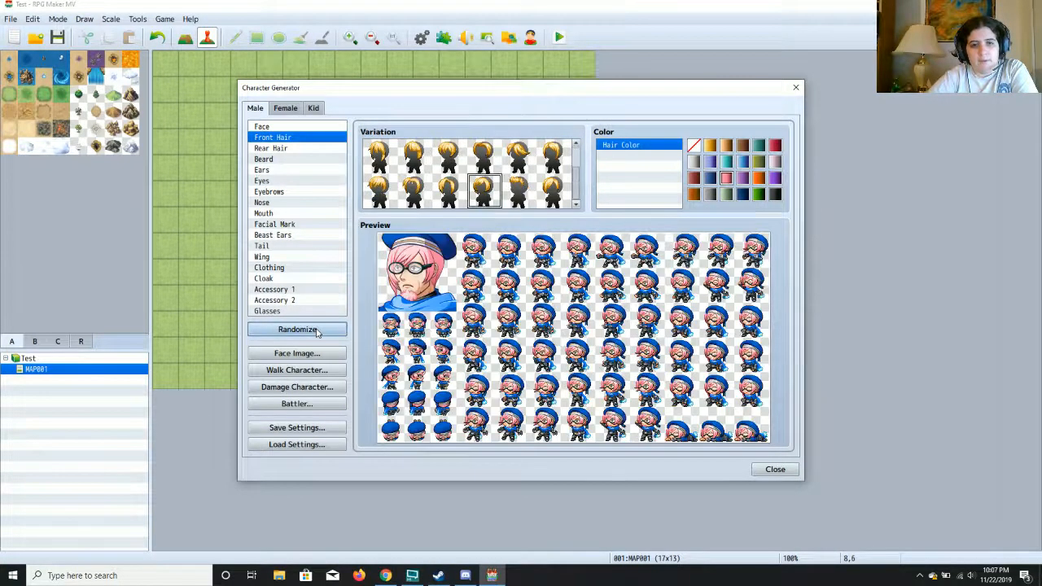
left_click(316, 329)
left_click(316, 330)
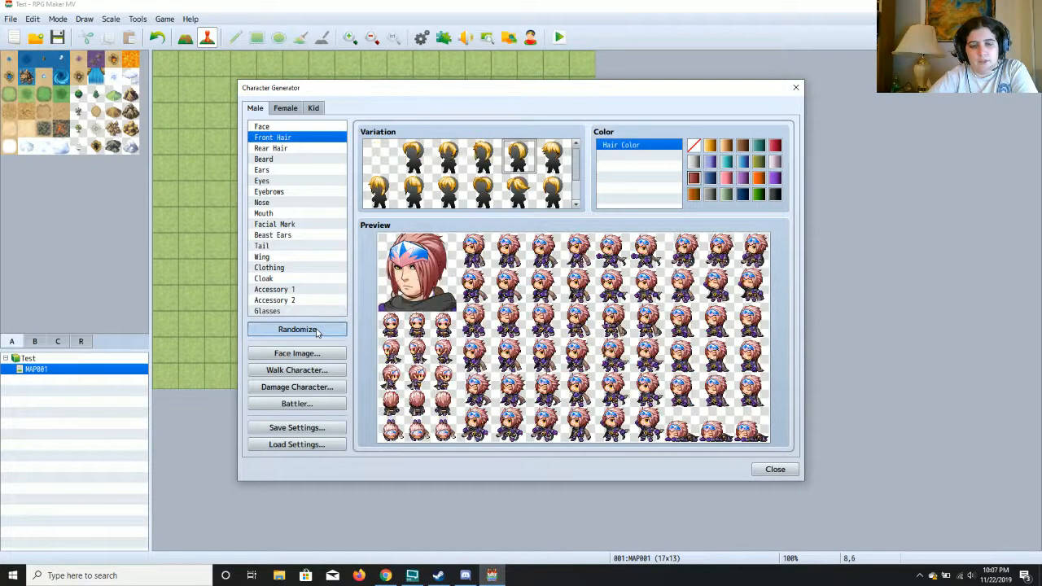
left_click(316, 330)
left_click(316, 330)
left_click(316, 330)
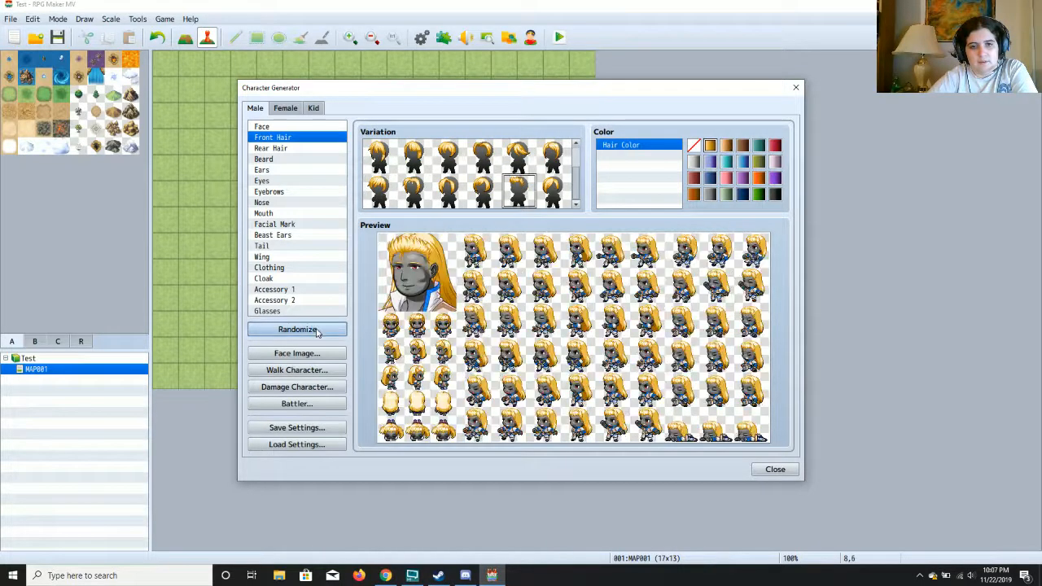
left_click(316, 329)
left_click(315, 330)
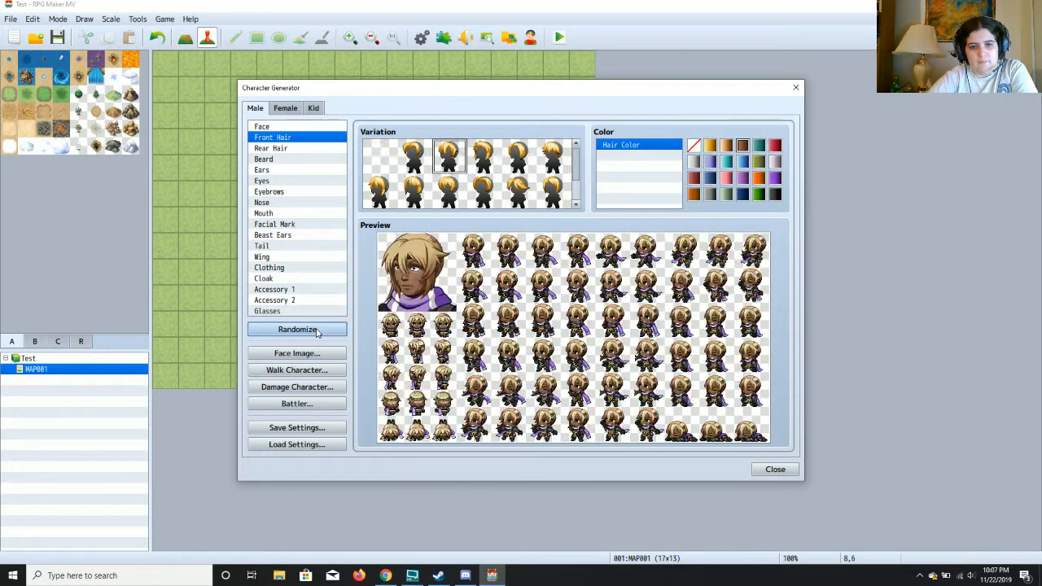
left_click(316, 330)
left_click(316, 329)
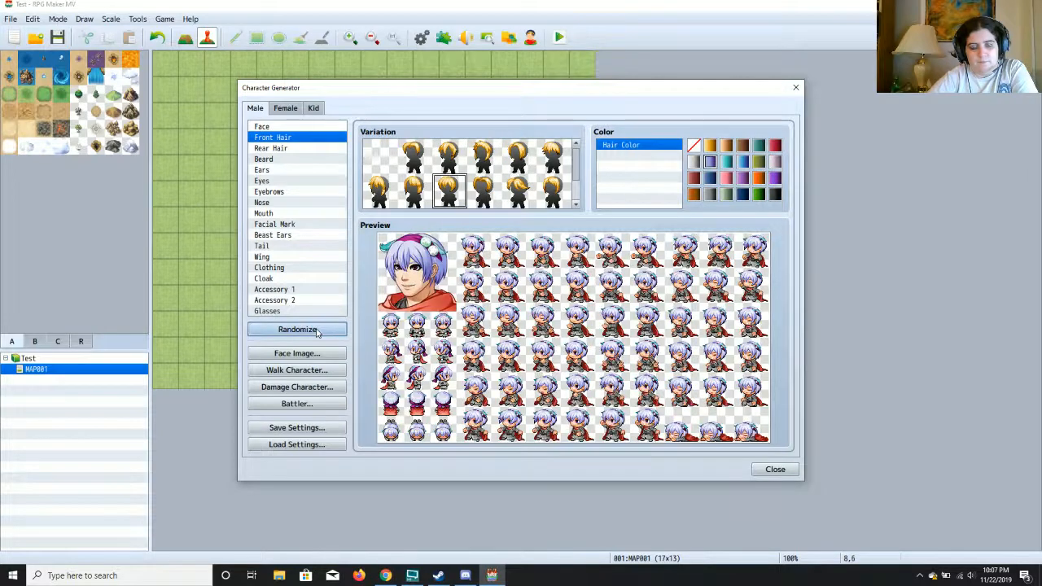
left_click(316, 330)
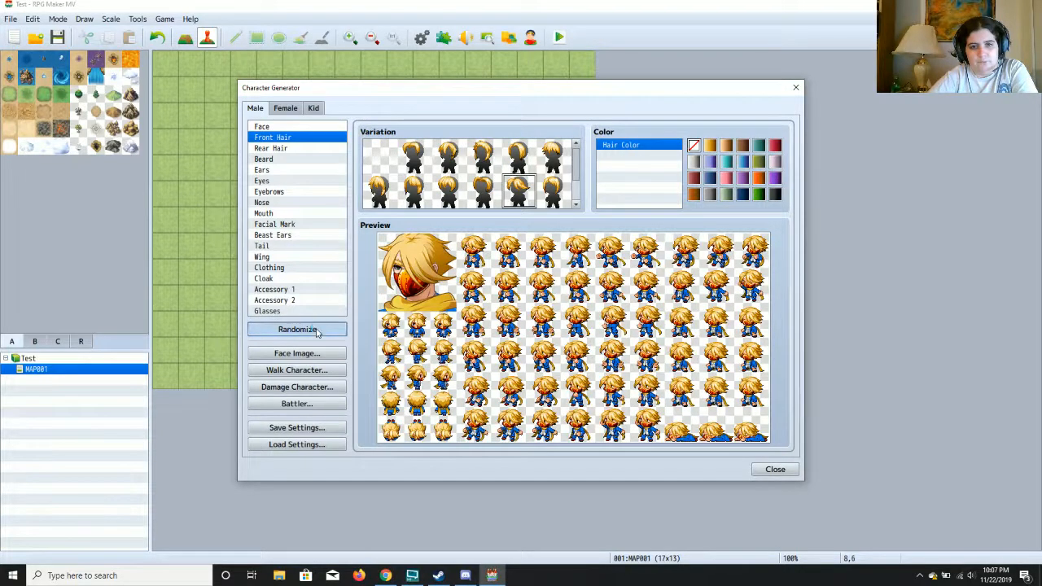
left_click(318, 330)
left_click(318, 330)
left_click(318, 330)
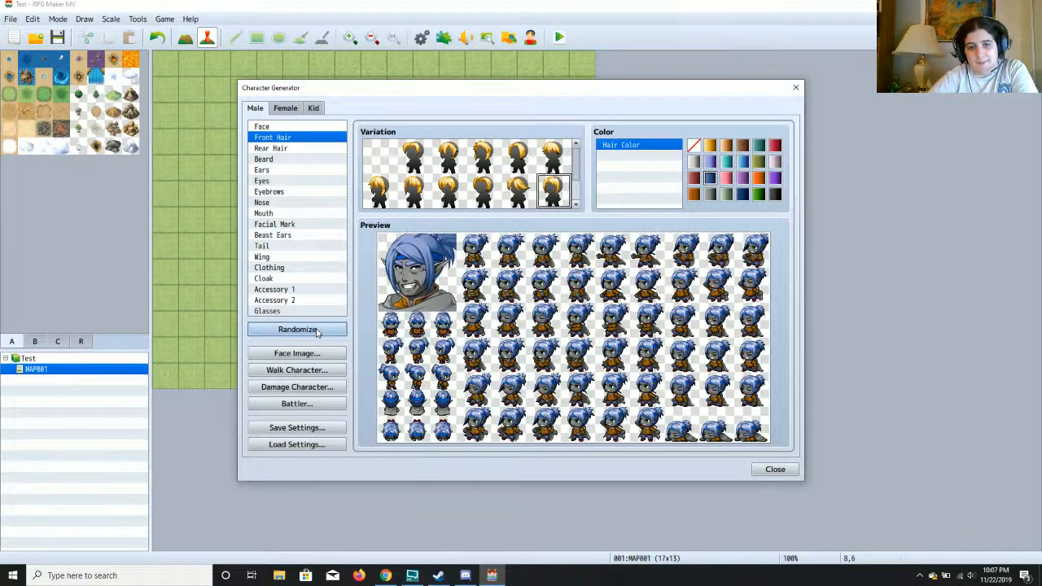
left_click(317, 330)
left_click(318, 329)
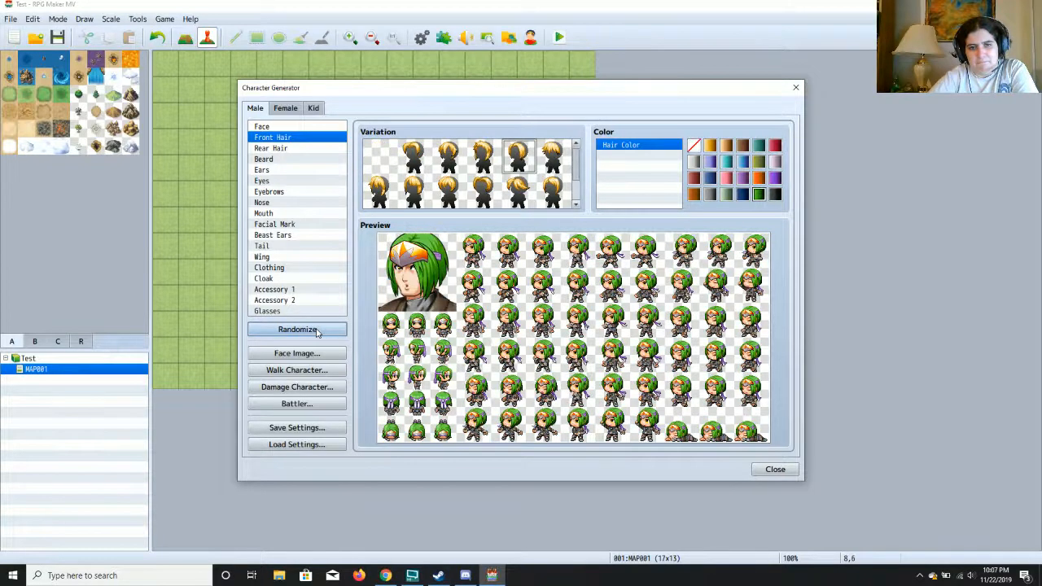
left_click(317, 330)
left_click(318, 329)
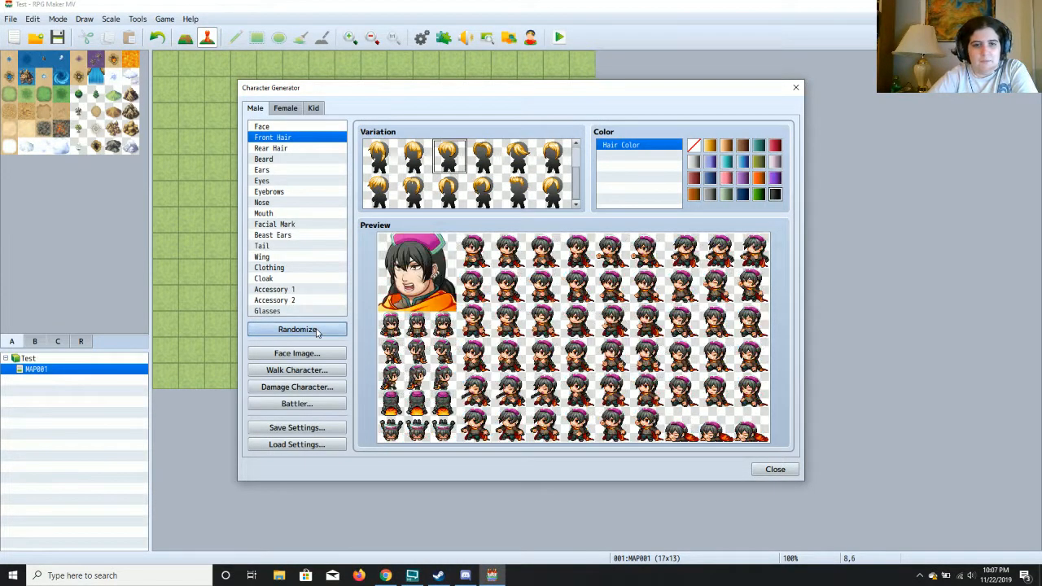
left_click(317, 329)
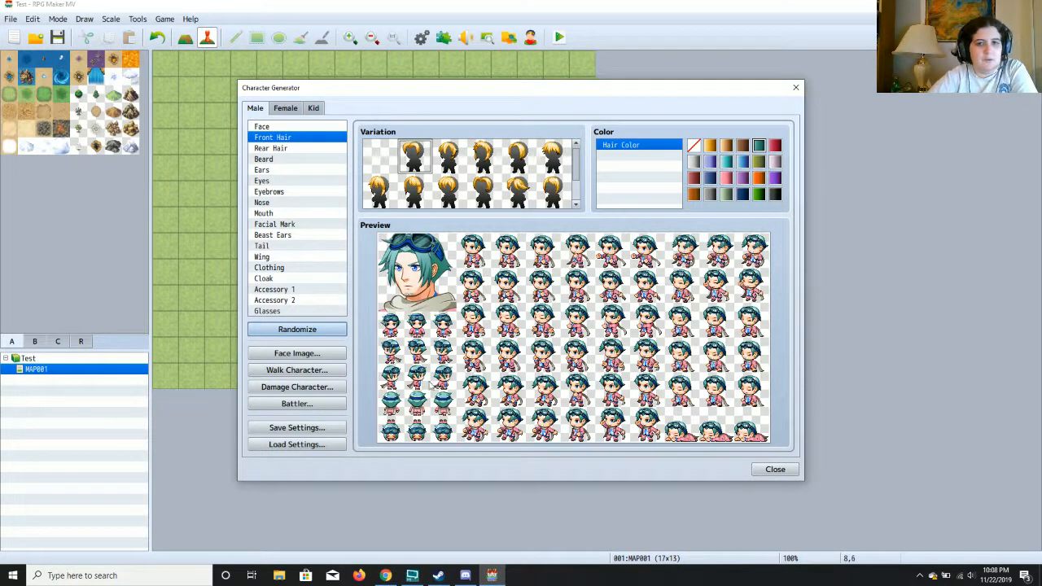
Export the generated character's face image to the project's faces folder as BoomBoom and close the Face Image dialog.
left_click(318, 353)
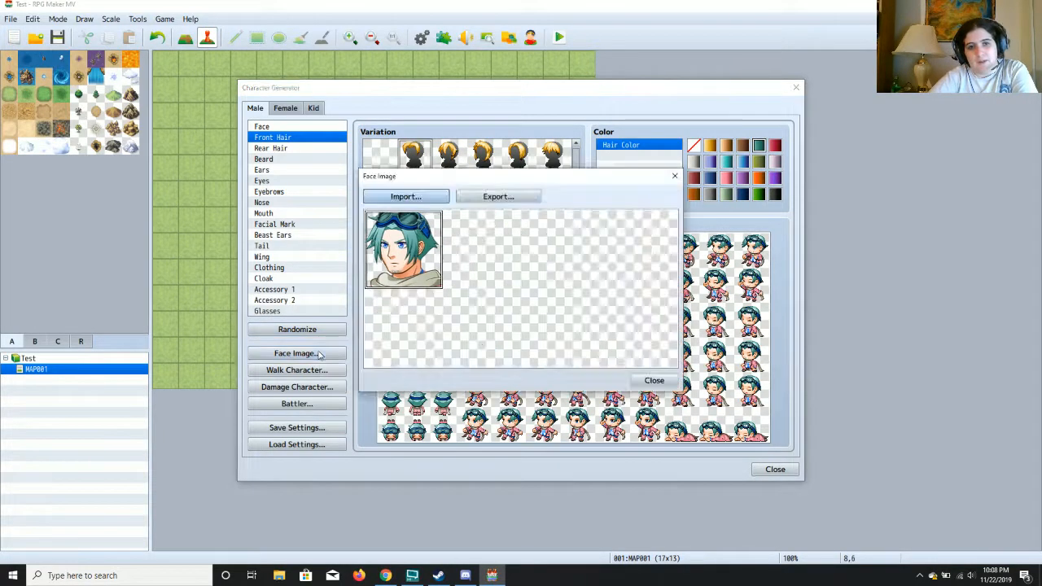
left_click(494, 198)
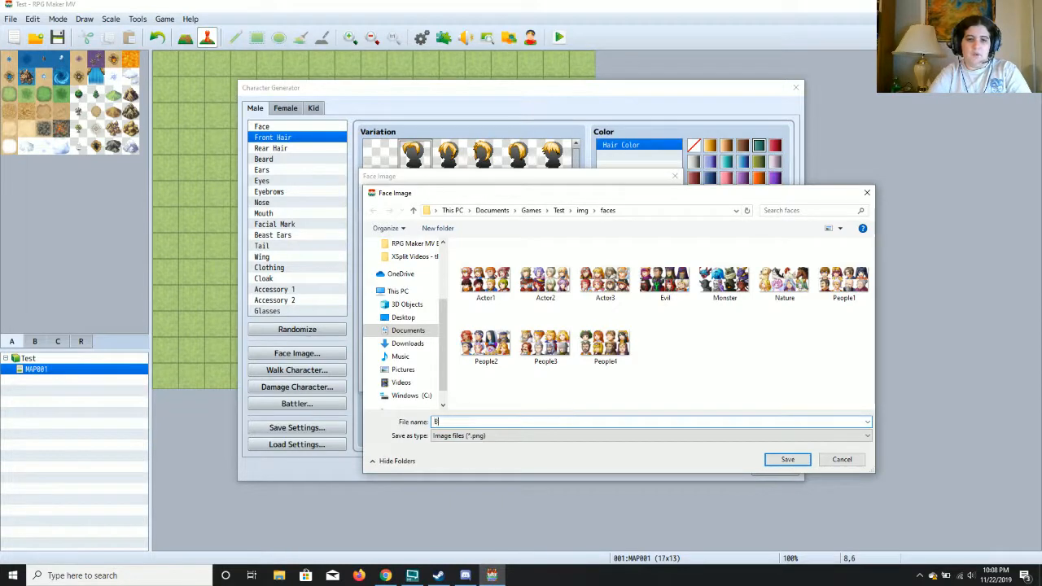
type("BoomB")
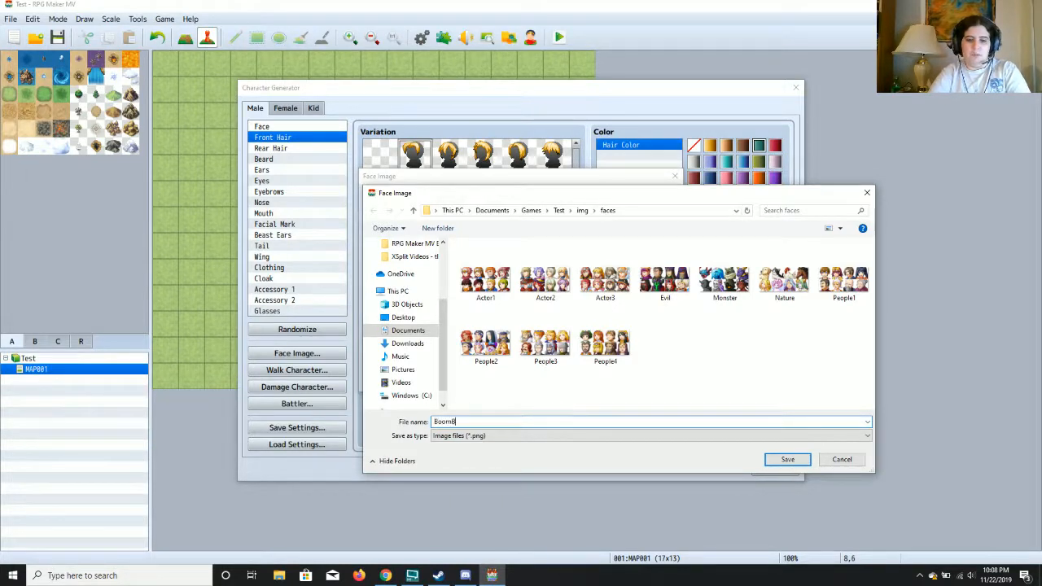
type("oom")
key("Return")
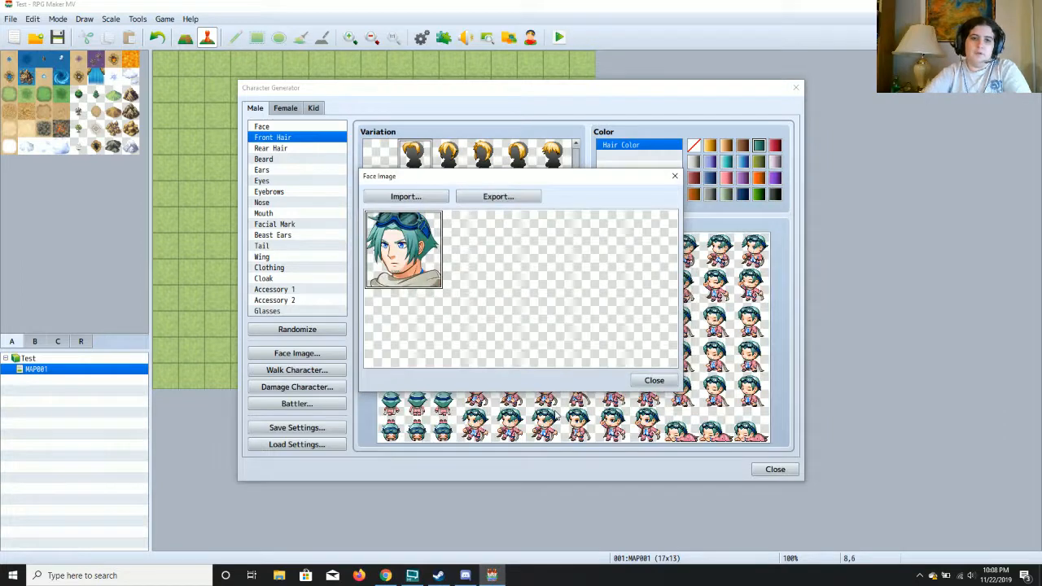
left_click(653, 380)
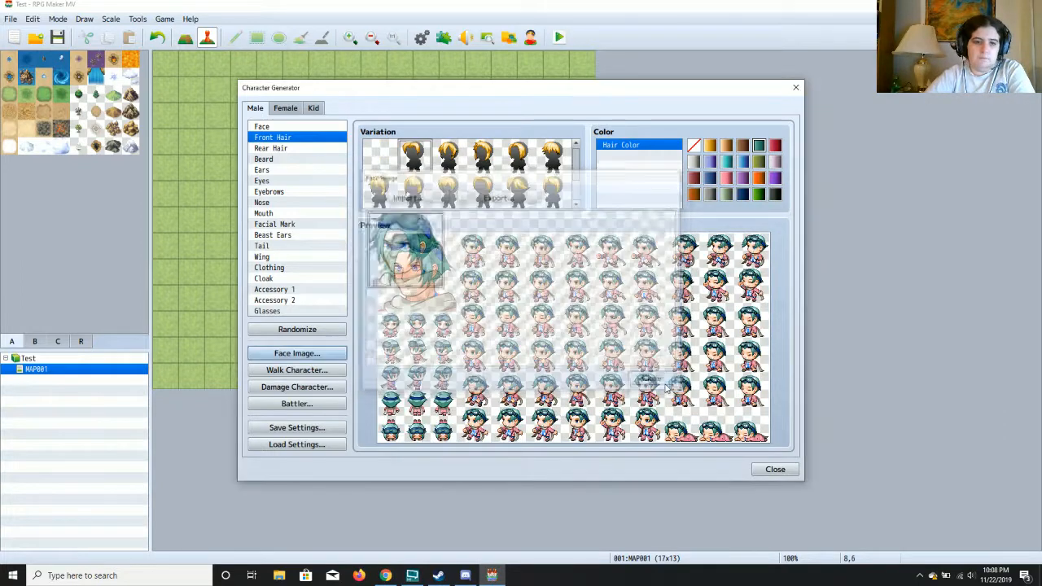
Export the walk character sprites to the project's characters folder as BoomBoom and close the Walk Character dialog.
left_click(297, 369)
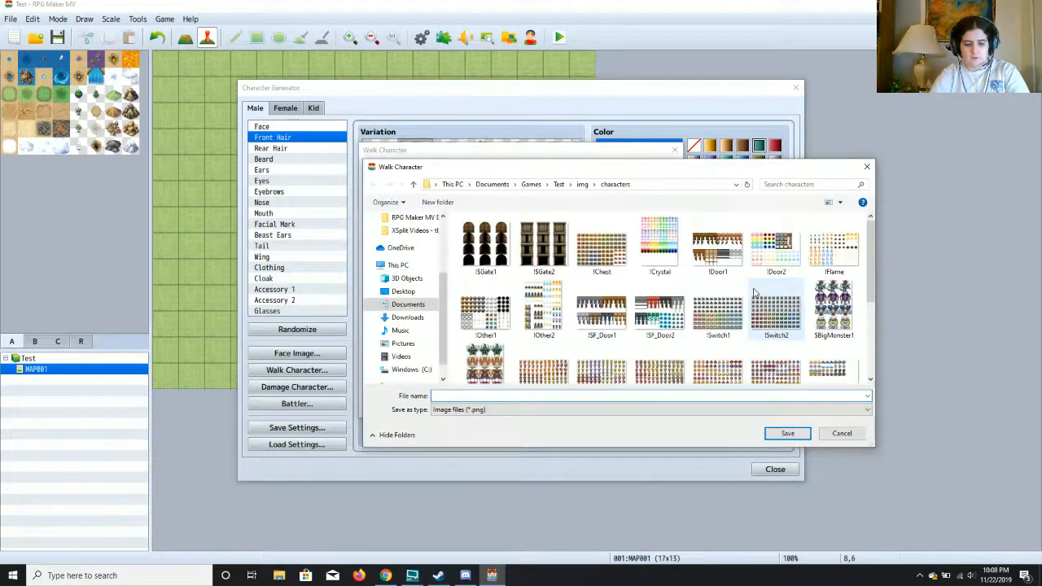
type("Boom")
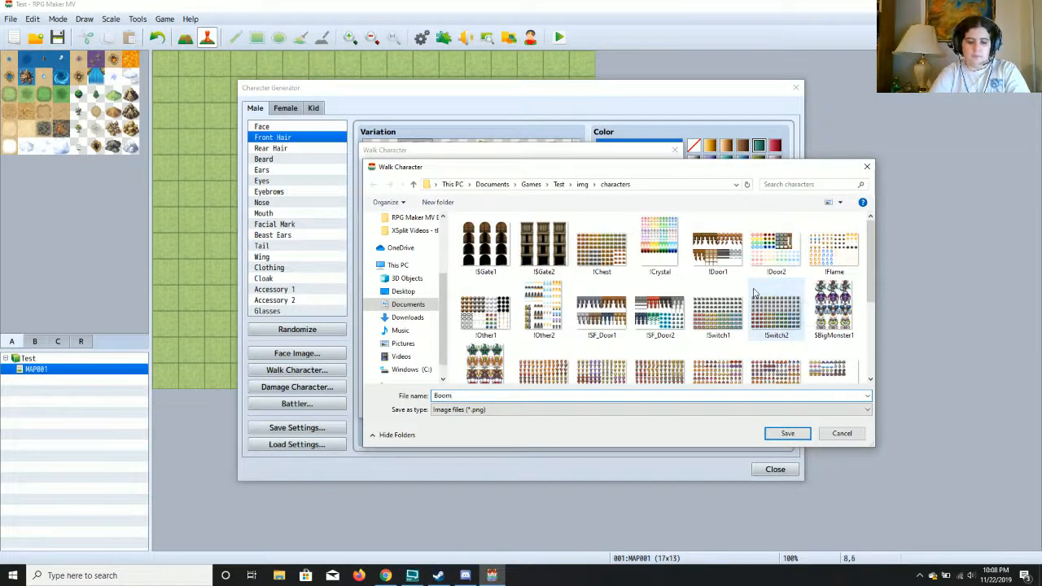
type("Boom")
key("Return")
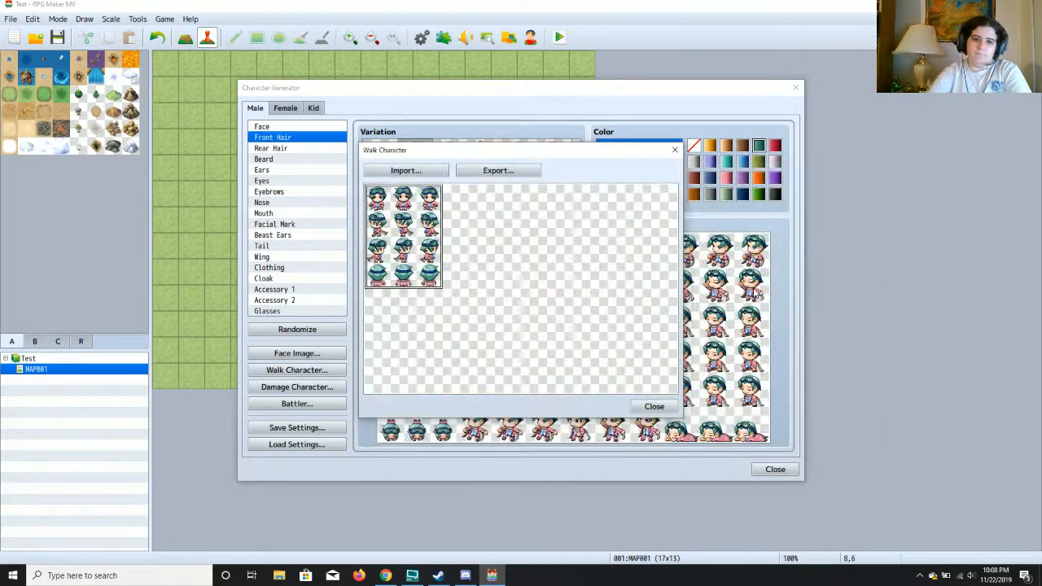
left_click(654, 406)
Export the damage character sprites to the project's characters folder as BoomBoomDead.
left_click(339, 388)
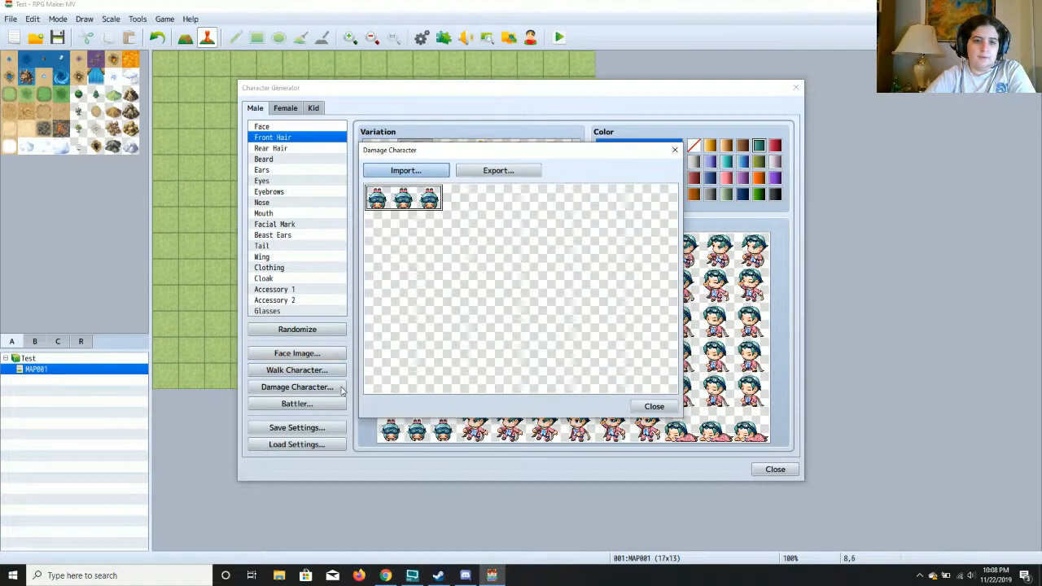
left_click(492, 171)
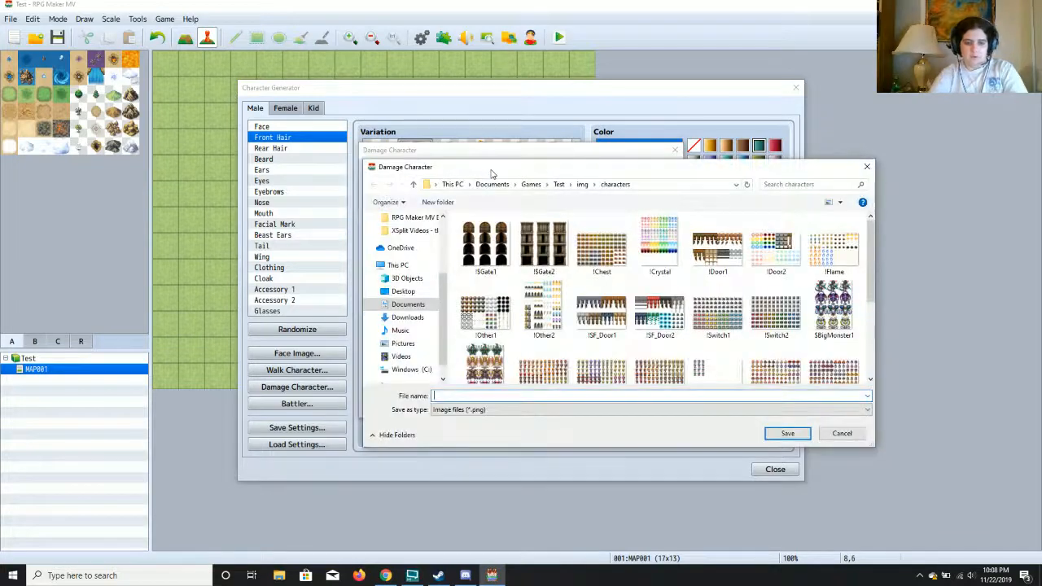
type("Boom")
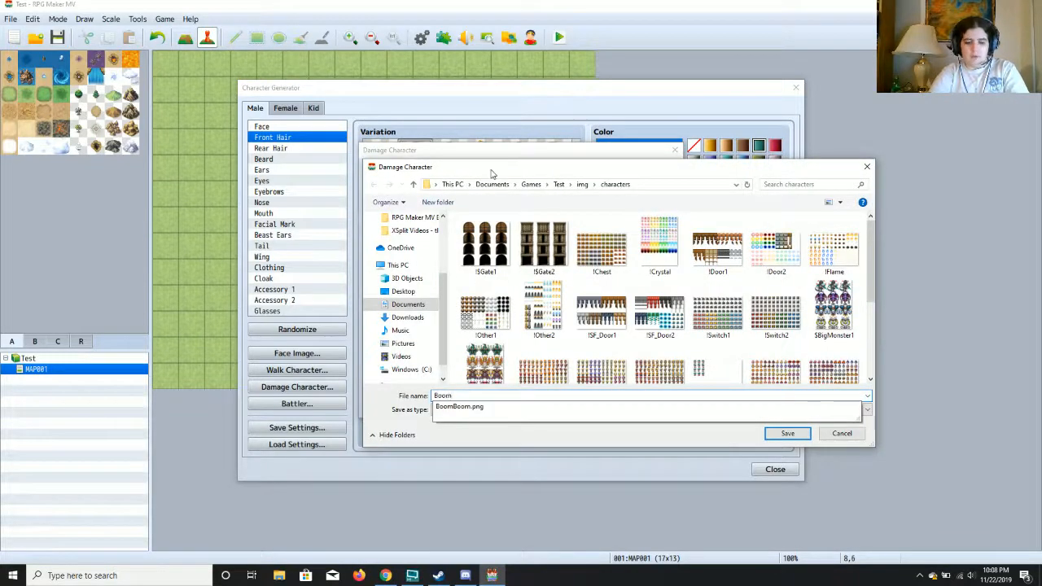
type("BoomDea")
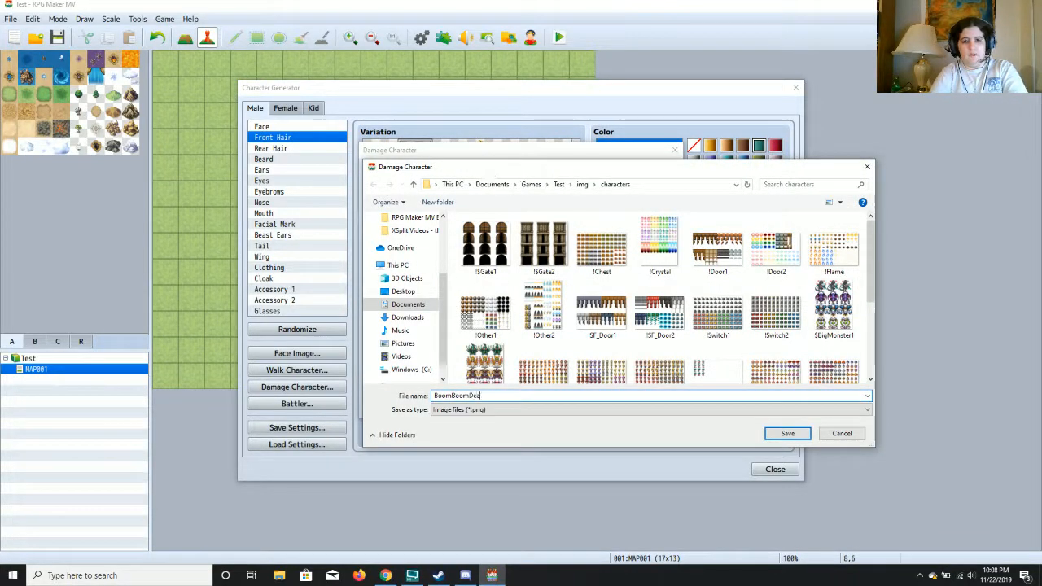
type("d")
key("Return")
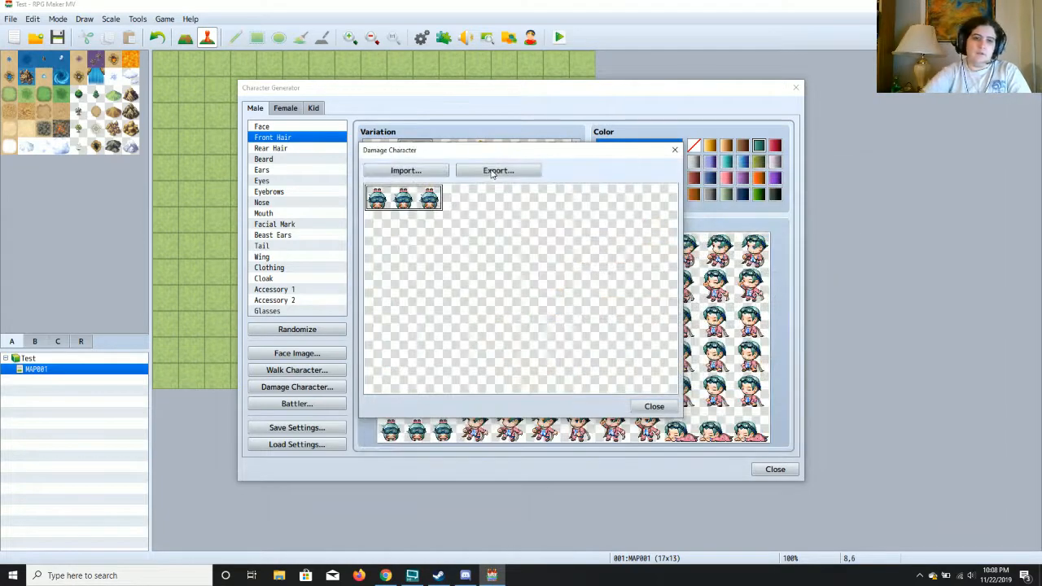
Export the battler sprites to the project's sv_actors folder as BoomBoom and close the Battler dialog.
left_click(671, 407)
left_click(324, 405)
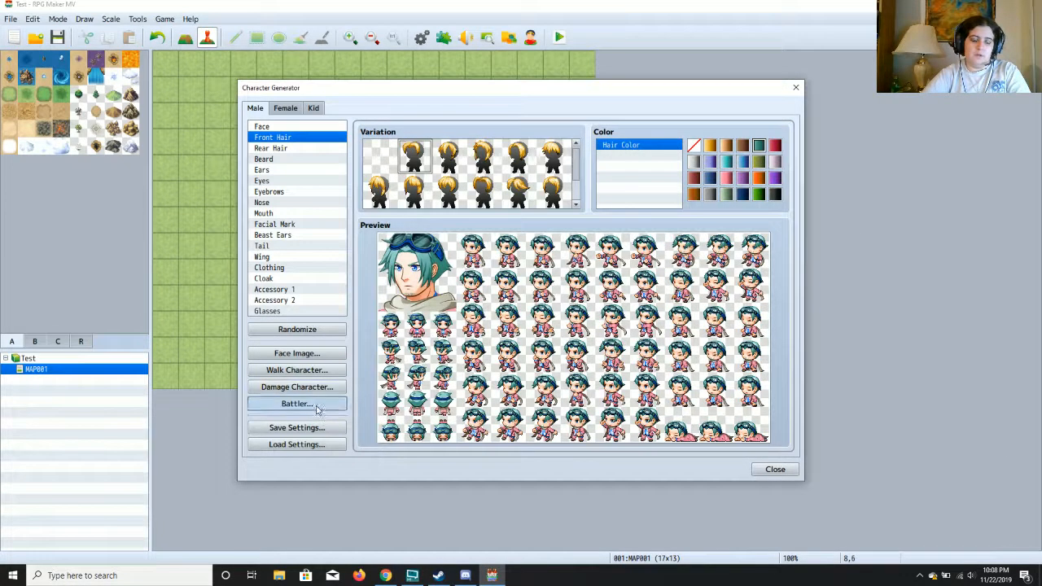
left_click(538, 170)
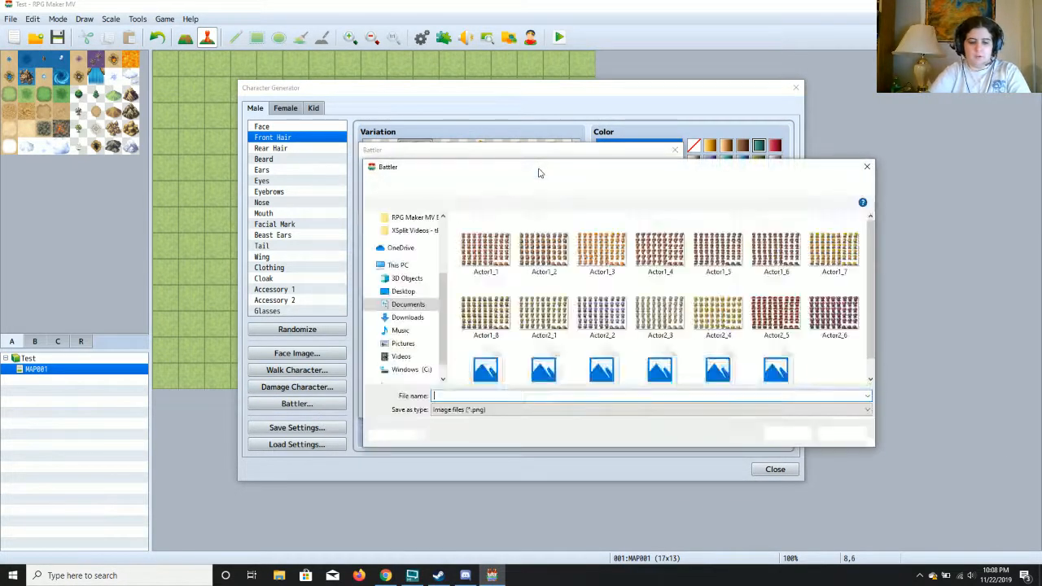
type("BoomB")
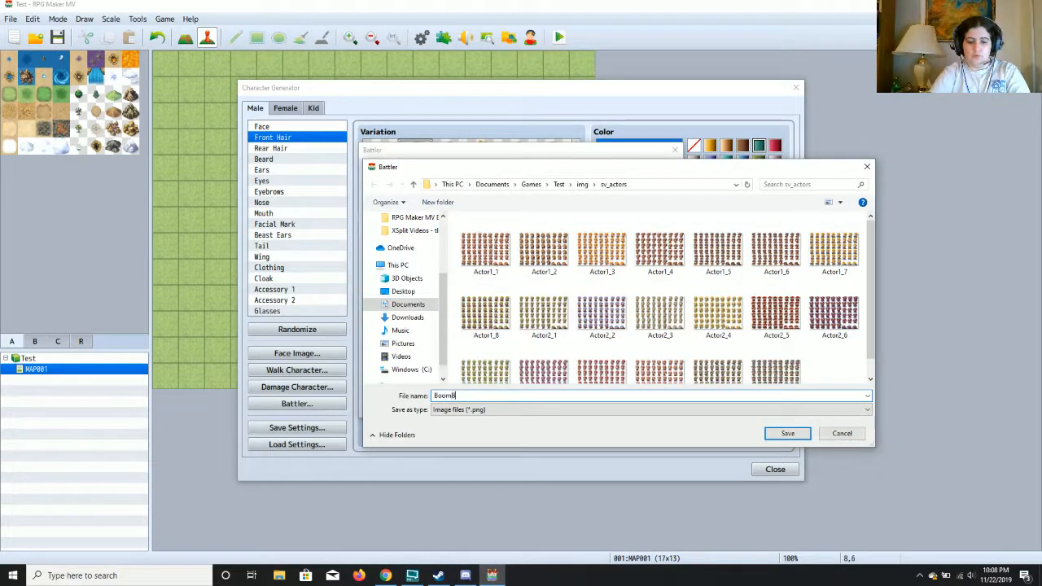
type("oom")
key("Return")
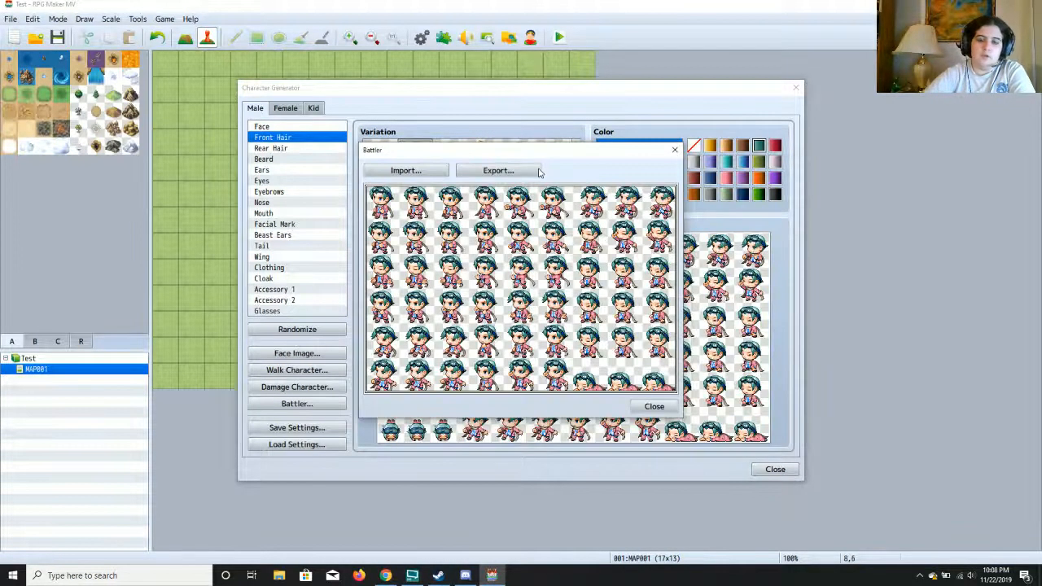
left_click(661, 408)
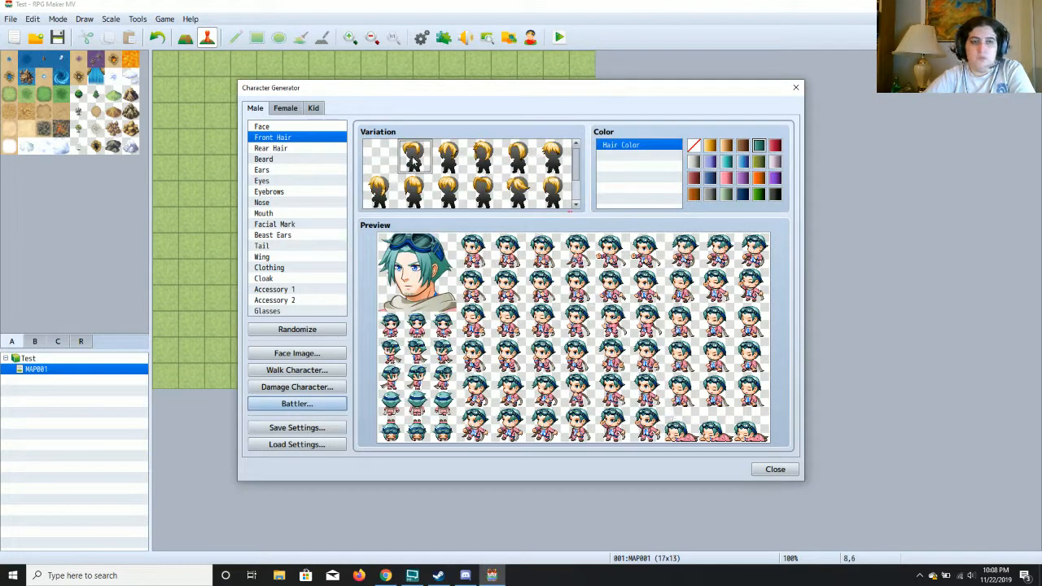
Examine the kid character's part categories, from hair and ears through facial marks, tails, wings, accessories and glasses, and close the Character Generator.
left_click(314, 108)
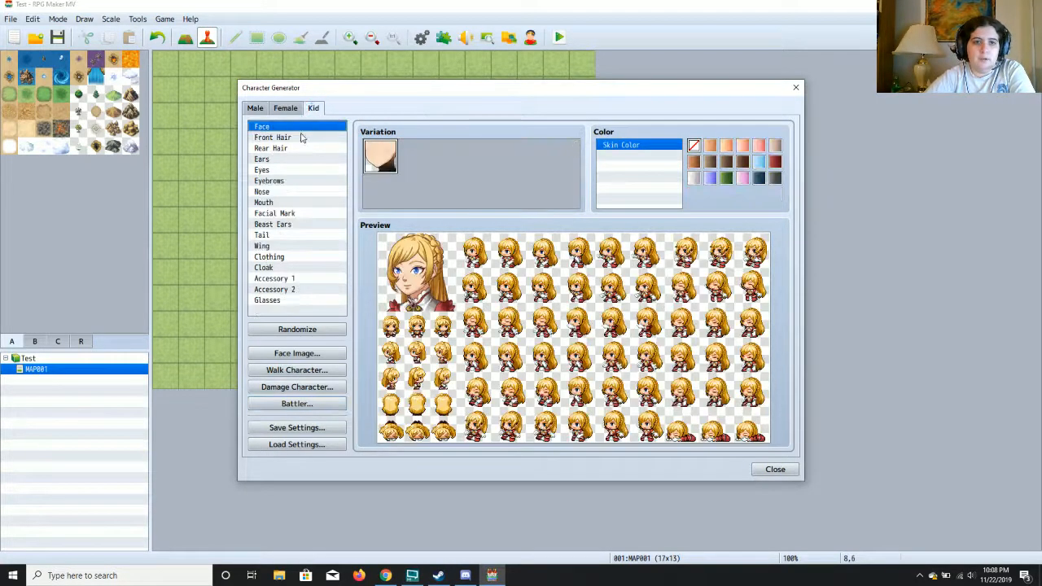
left_click(301, 138)
left_click(301, 150)
left_click(299, 159)
left_click(294, 191)
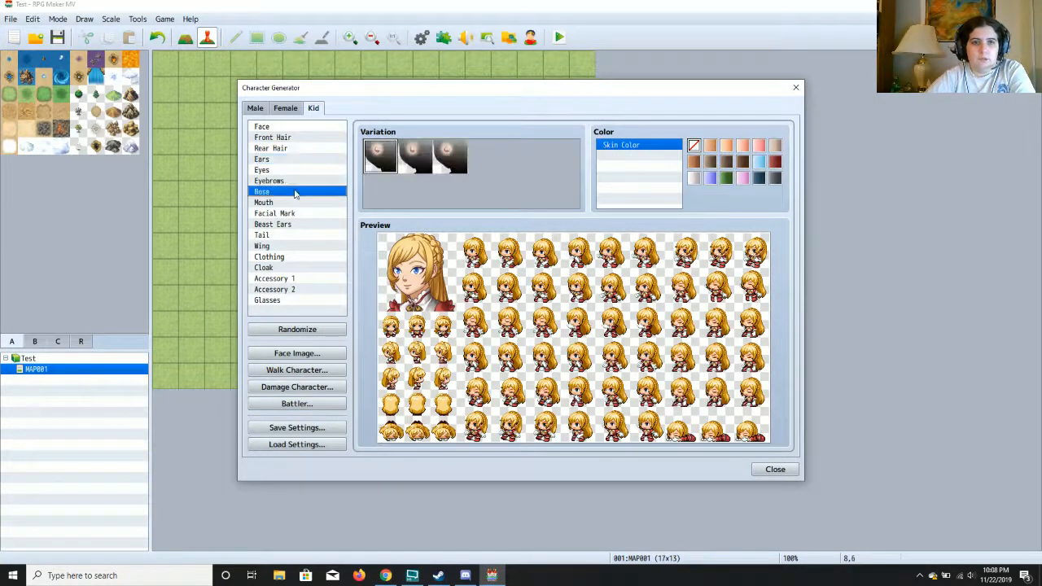
left_click(293, 213)
left_click(292, 234)
left_click(291, 246)
left_click(293, 280)
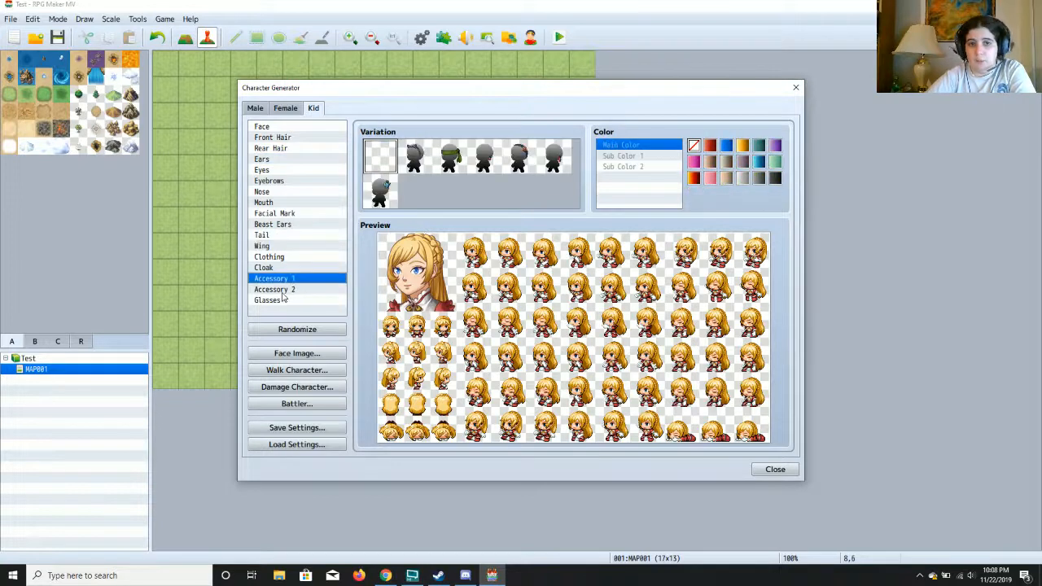
left_click(281, 289)
left_click(281, 300)
left_click(280, 278)
left_click(277, 234)
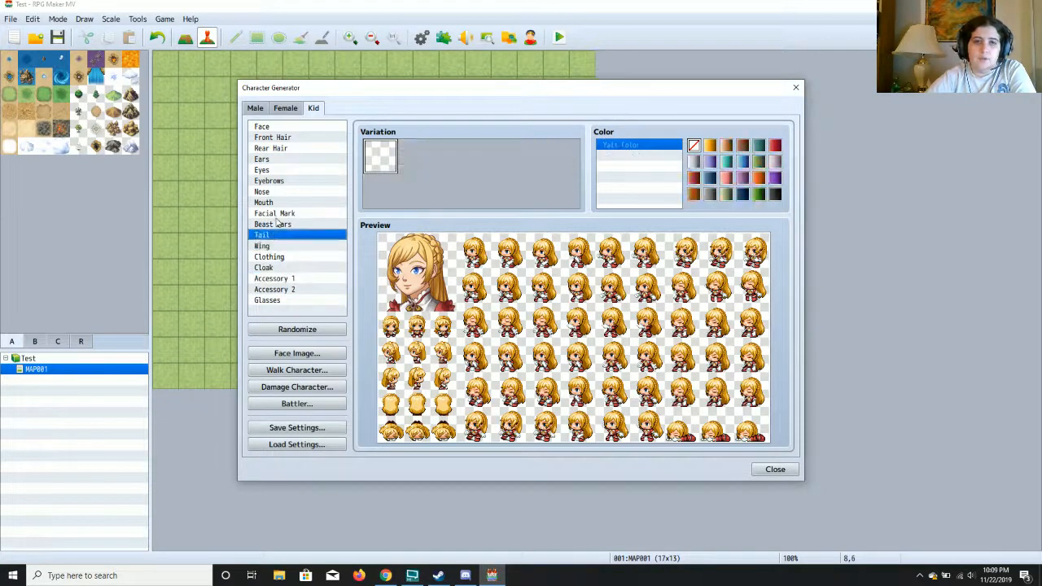
left_click(276, 213)
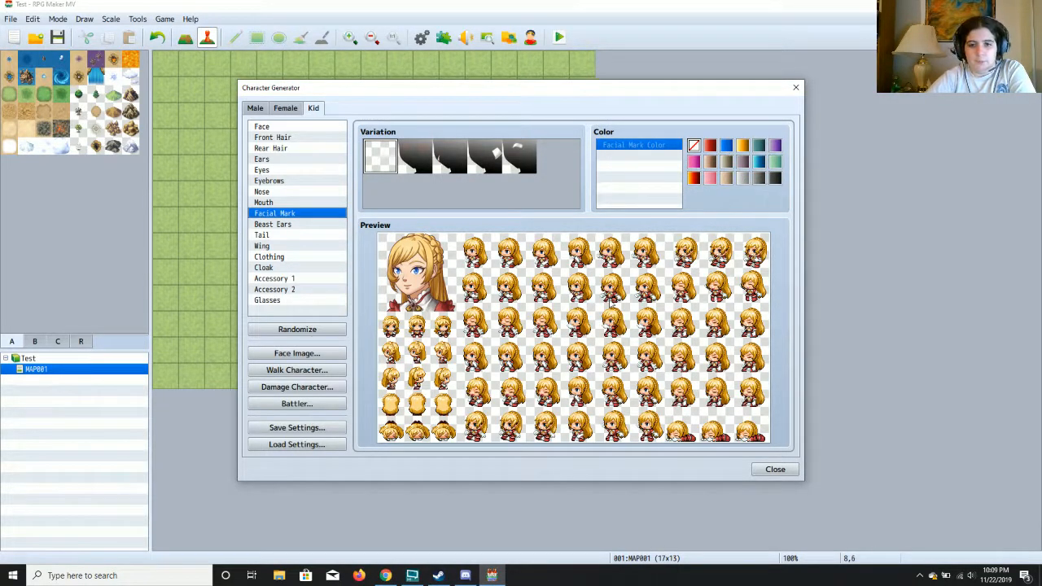
left_click(773, 469)
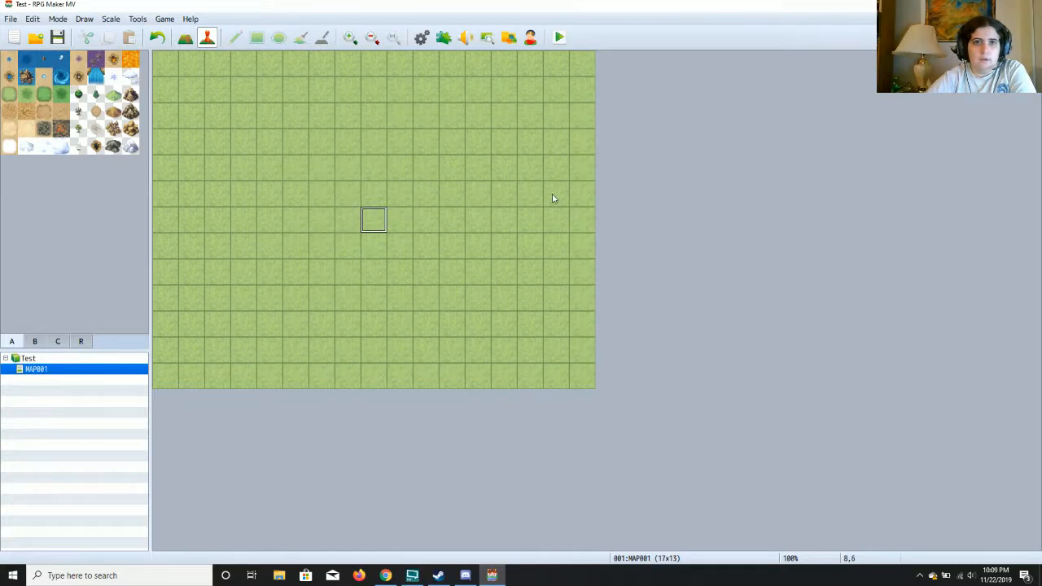
Set the Boom Boom actor's face image in the database to the teal-haired face from the BoomBoom file.
left_click(421, 37)
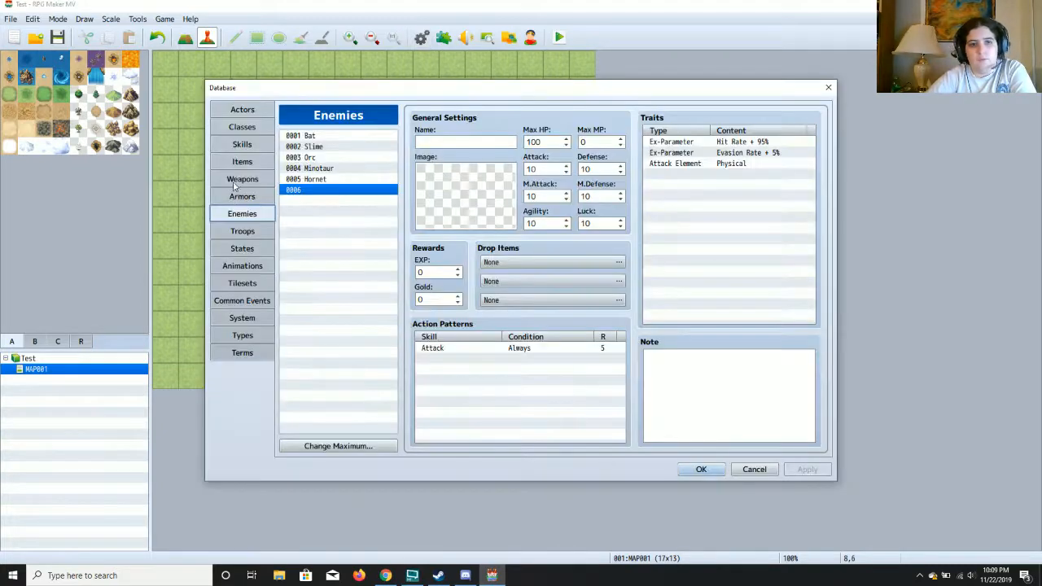
left_click(241, 110)
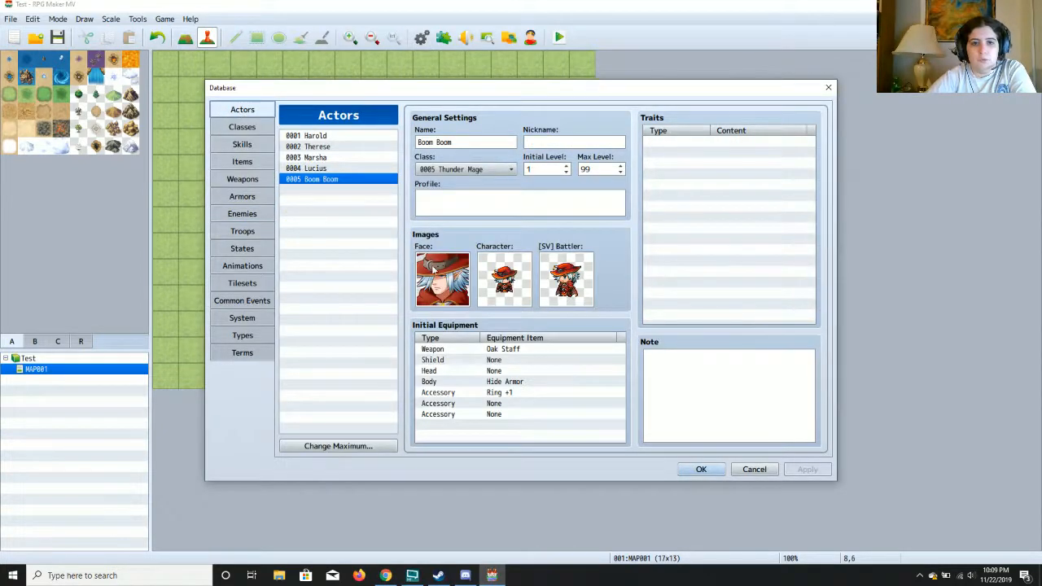
double_click(431, 274)
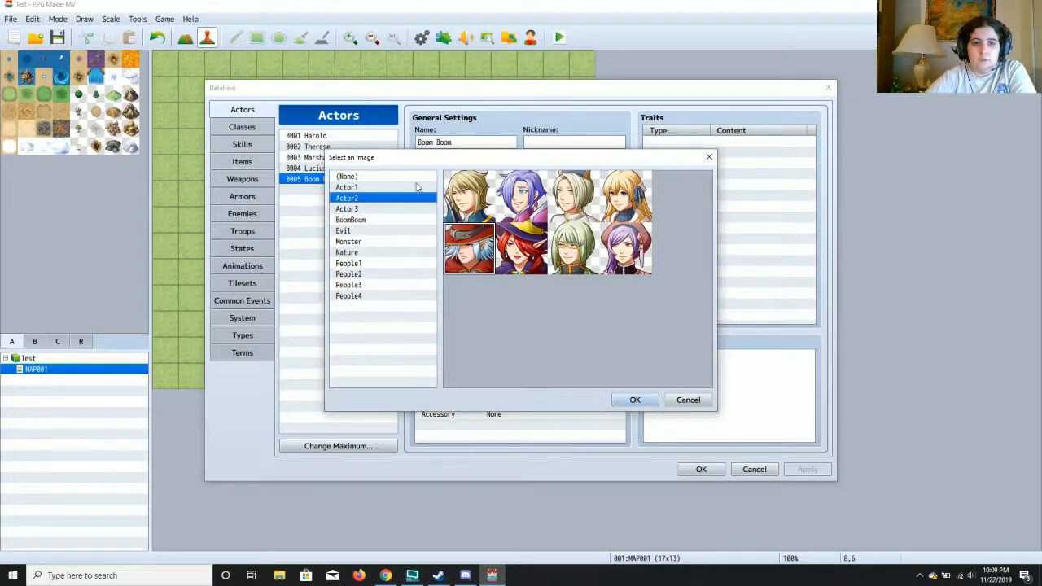
left_click(369, 221)
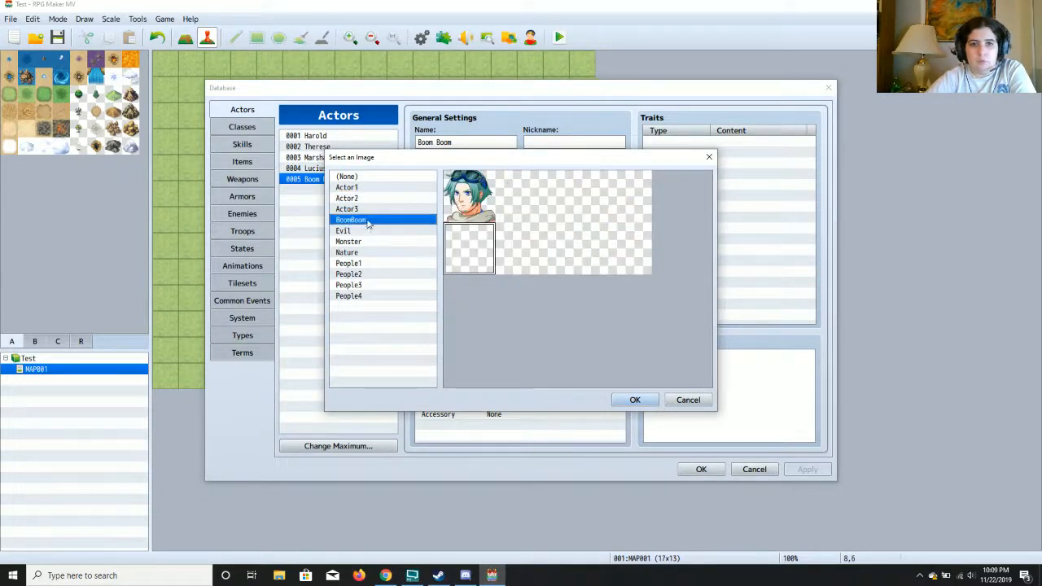
left_click(461, 202)
left_click(634, 400)
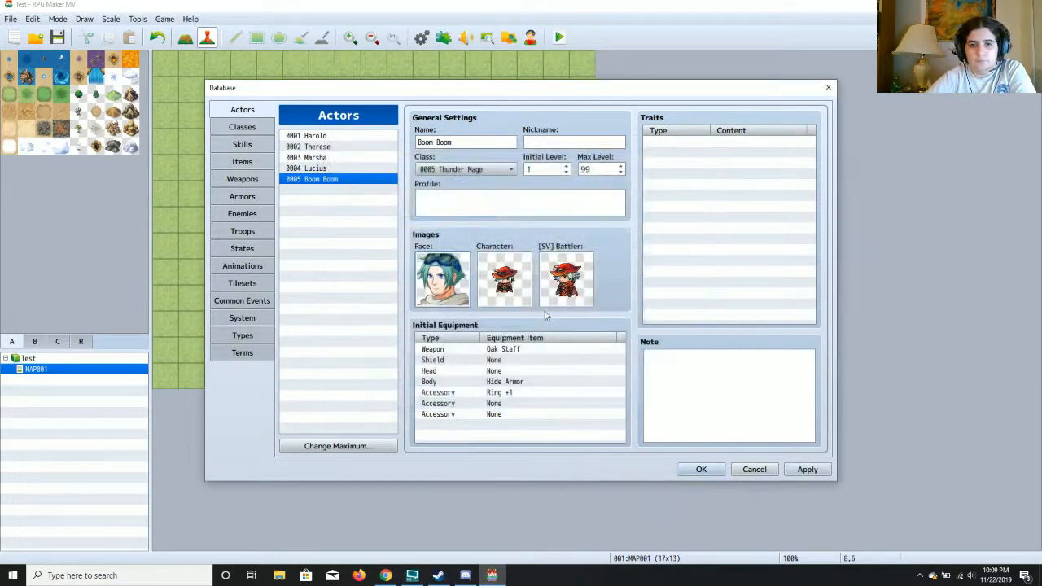
Set the Boom Boom actor's character image to the walking sprites from the BoomBoom file.
double_click(529, 301)
left_click(356, 221)
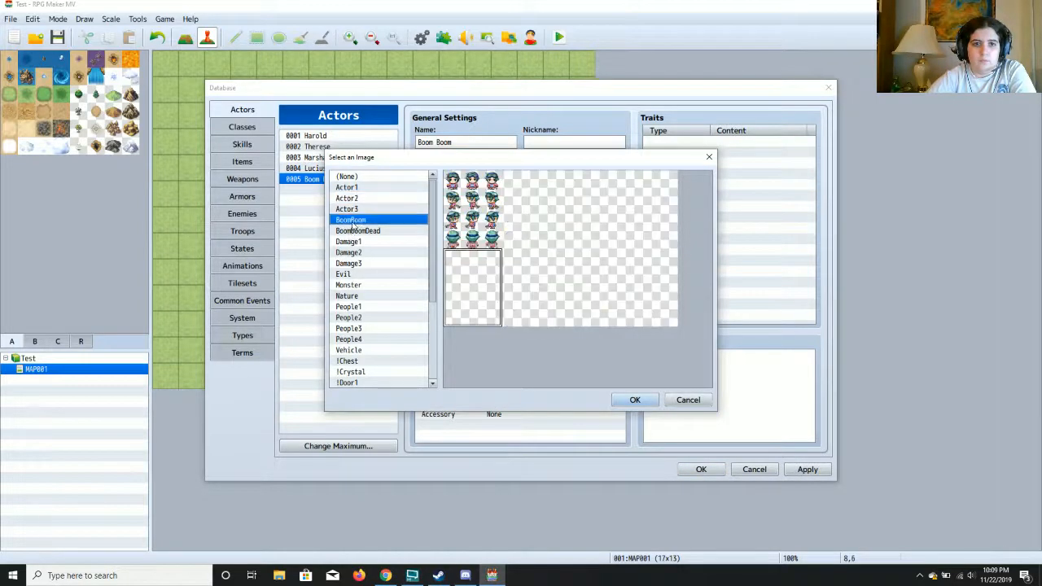
left_click(472, 206)
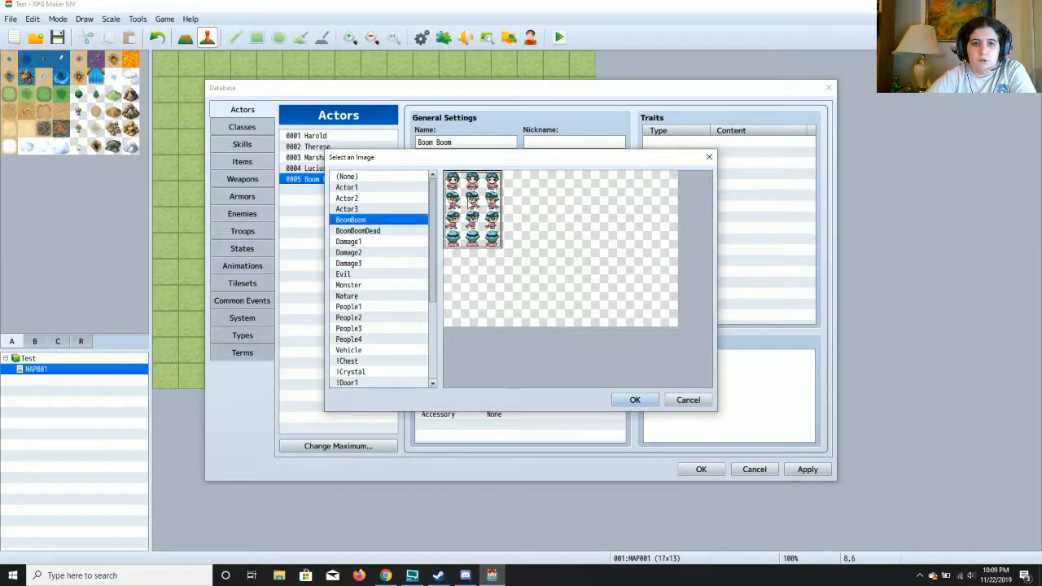
left_click(634, 400)
Set the actor's side-view battler image to BoomBoom, apply the changes and close the database.
double_click(570, 306)
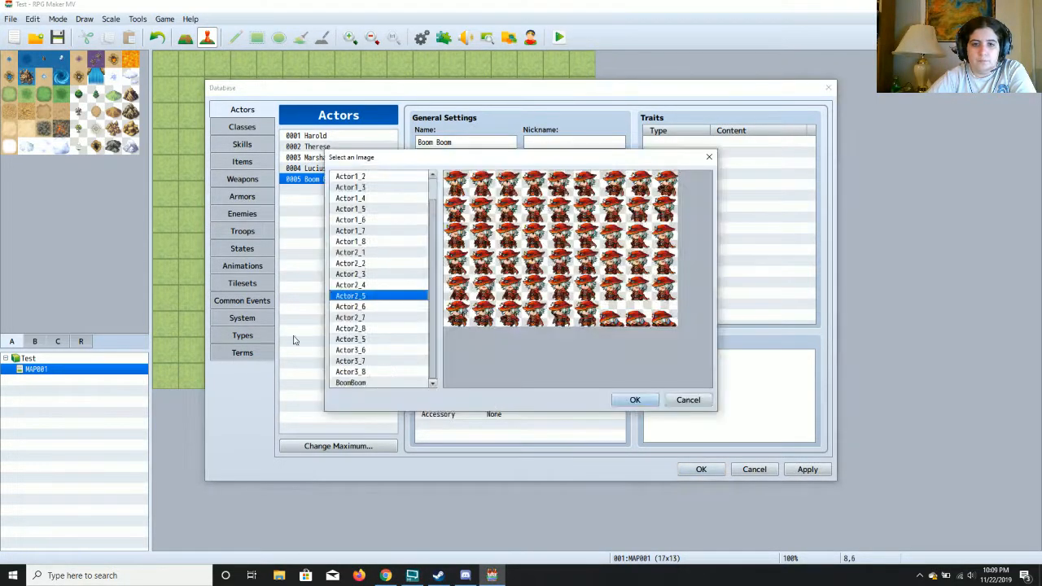
left_click(368, 382)
left_click(637, 399)
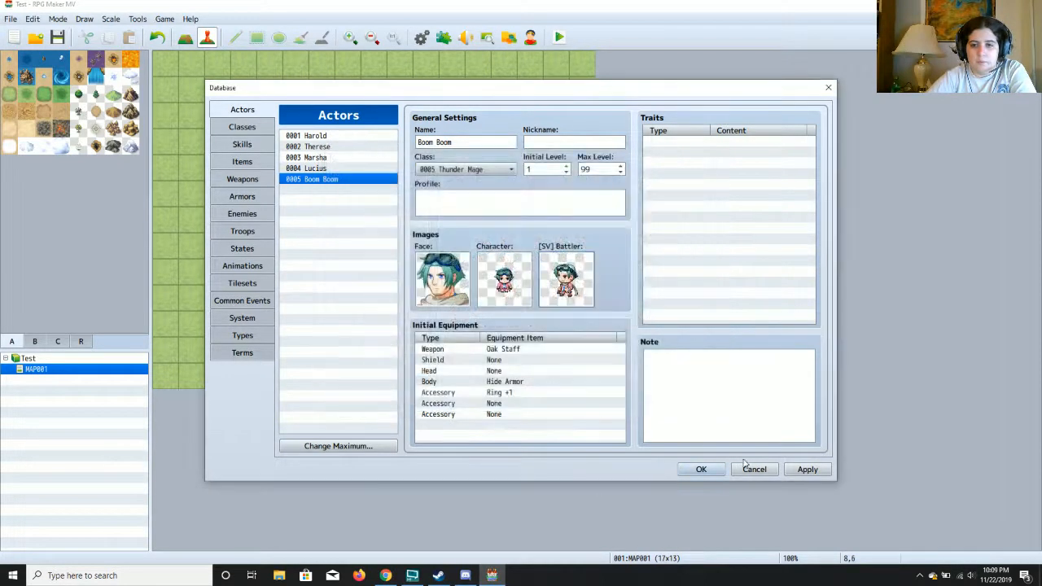
left_click(821, 471)
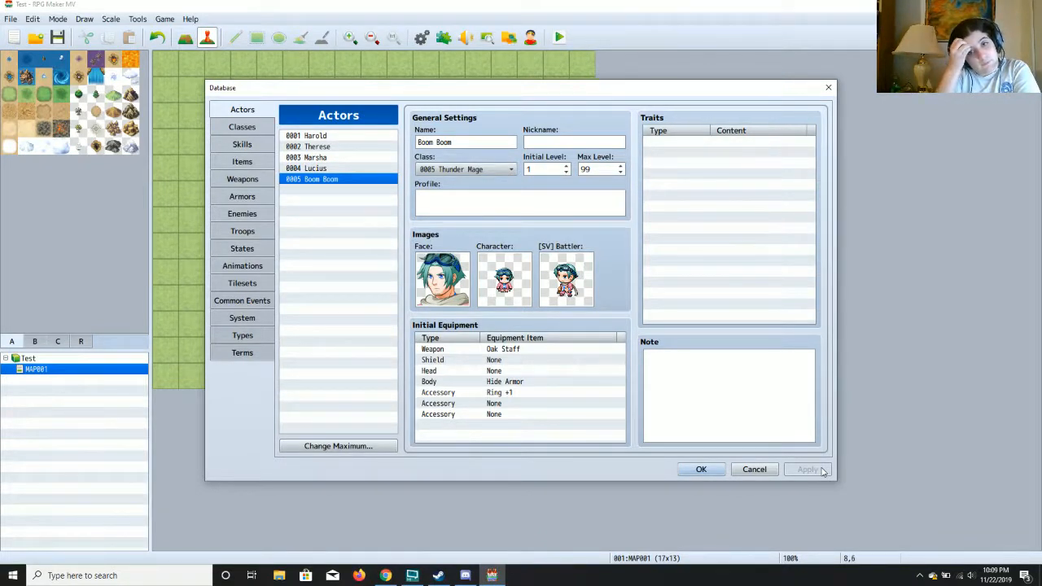
left_click(700, 469)
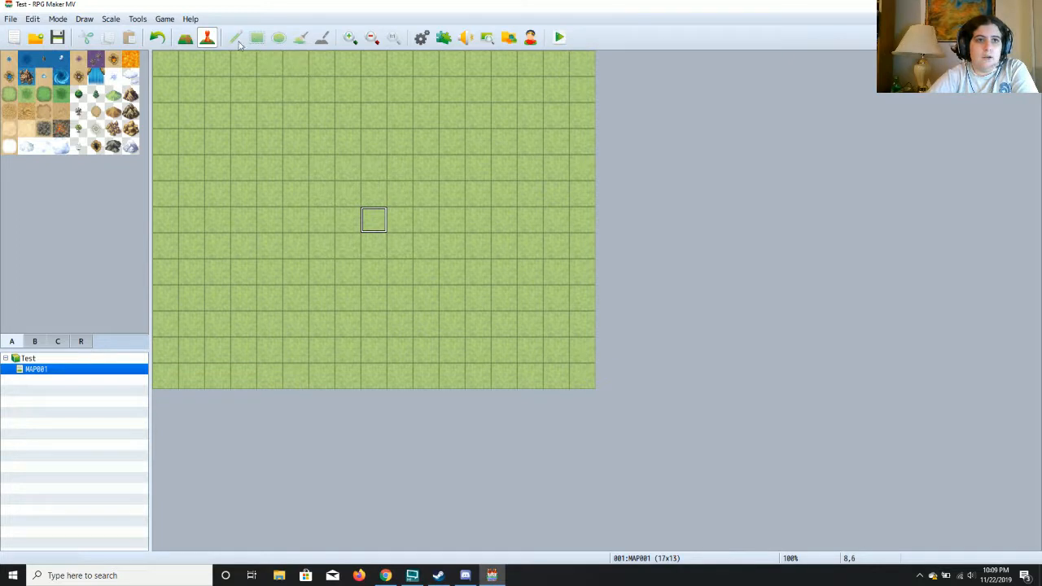
Try painting a freehand dirt patch on the upper middle of MAP001 in map editing mode and undo it.
left_click(187, 40)
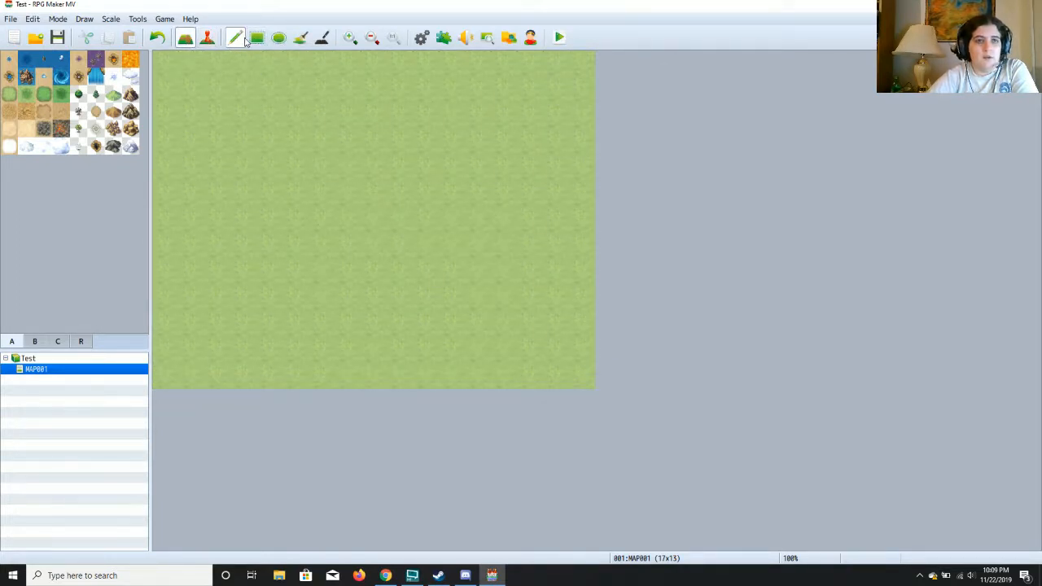
left_click(43, 111)
left_click_drag(339, 115, 317, 166)
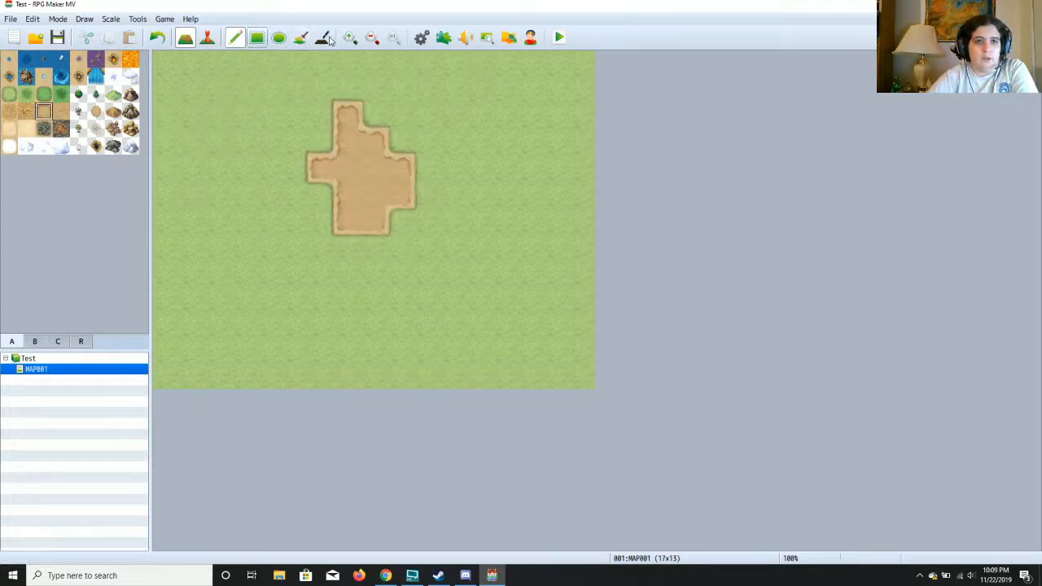
left_click(161, 38)
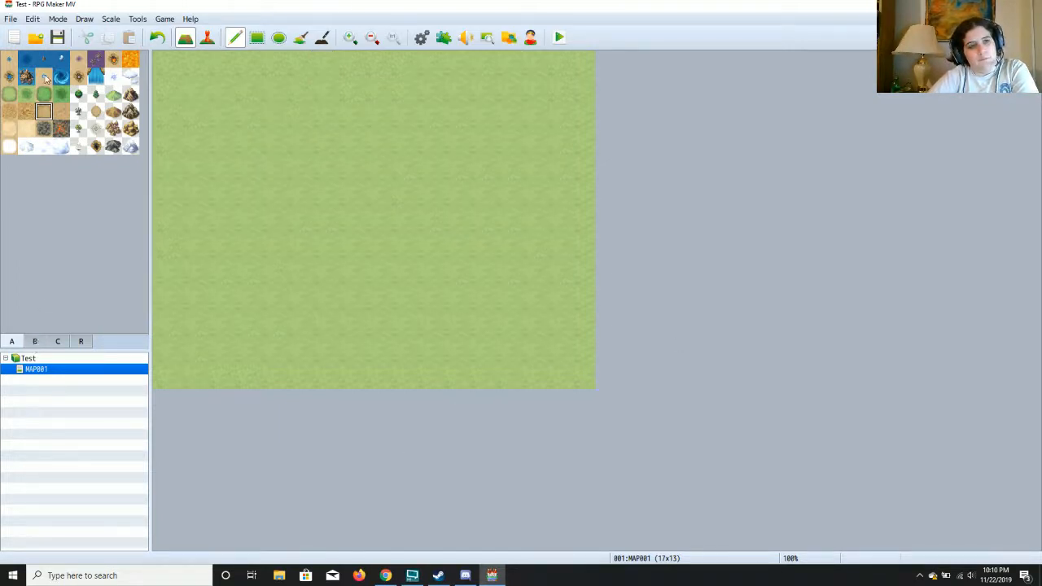
Look through the B, C and R tile pages of the tileset and return to the A tiles.
left_click(34, 342)
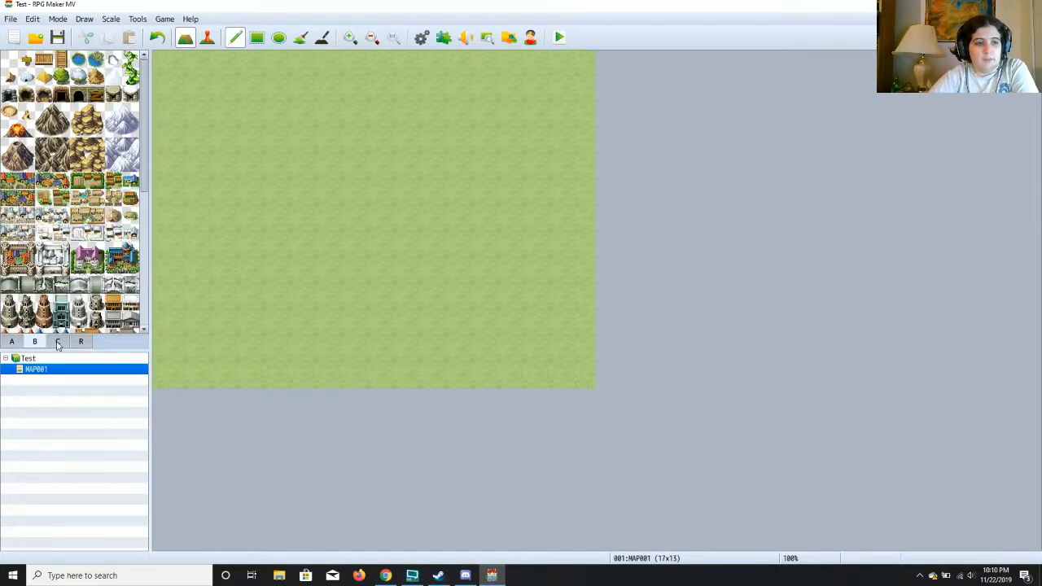
left_click(57, 345)
left_click(80, 346)
left_click(12, 343)
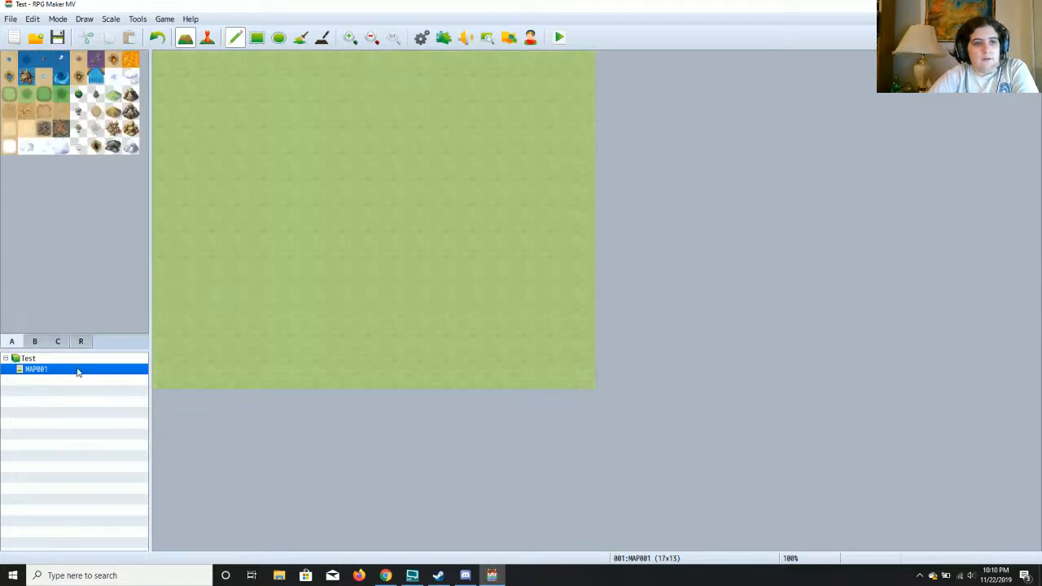